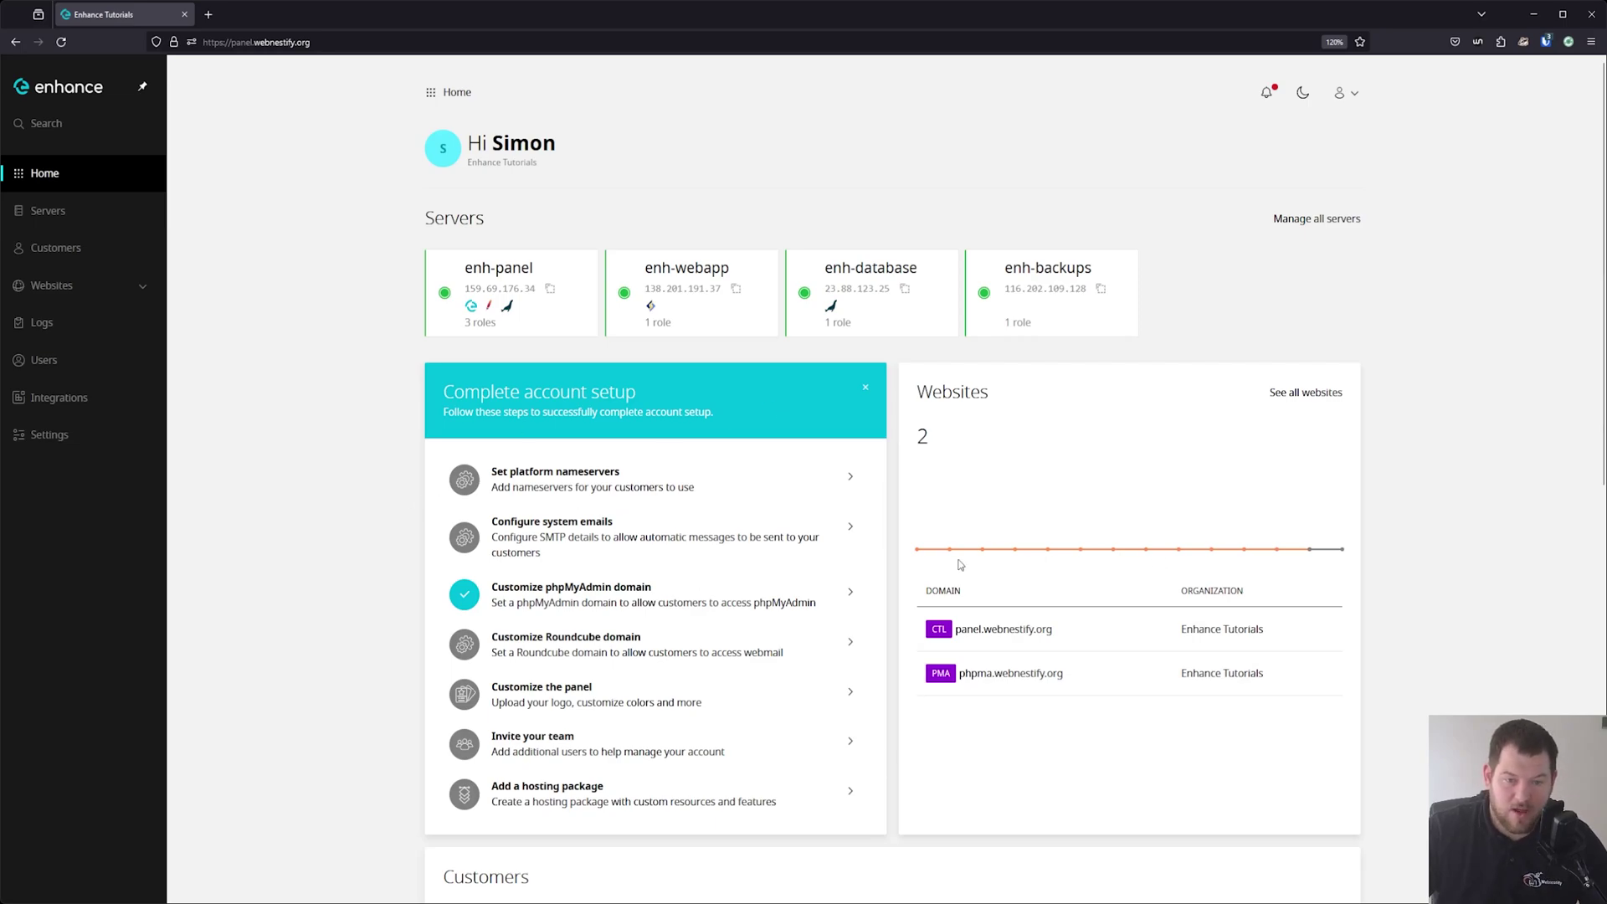
Dismiss the Complete account setup checklist and open the Branding settings from Settings.
click(866, 389)
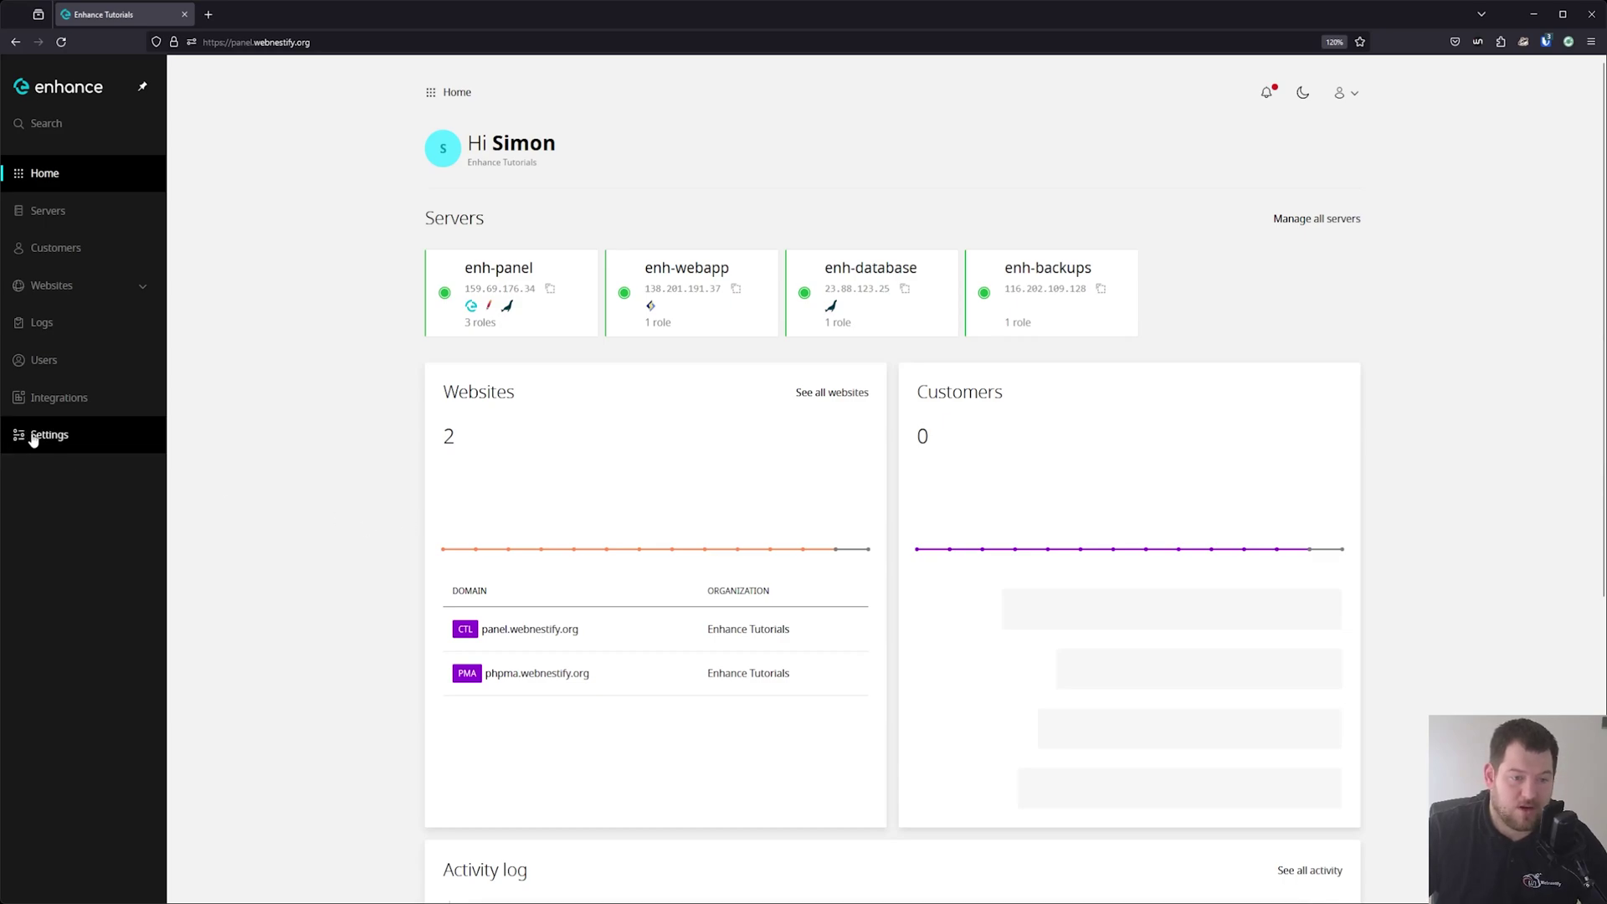
click(71, 434)
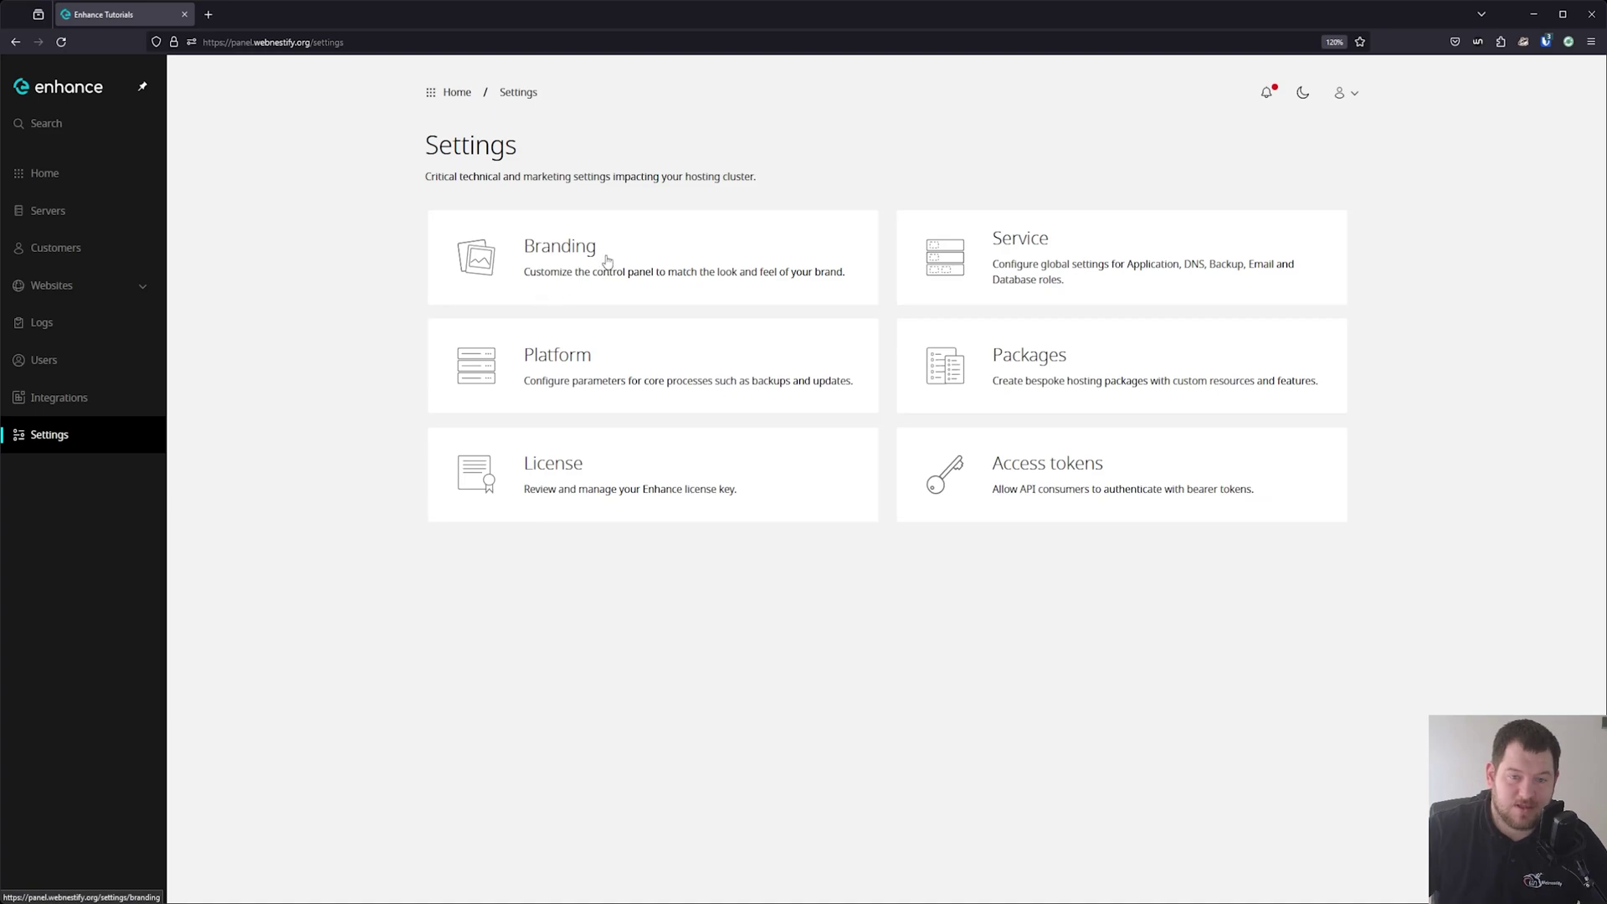
click(567, 265)
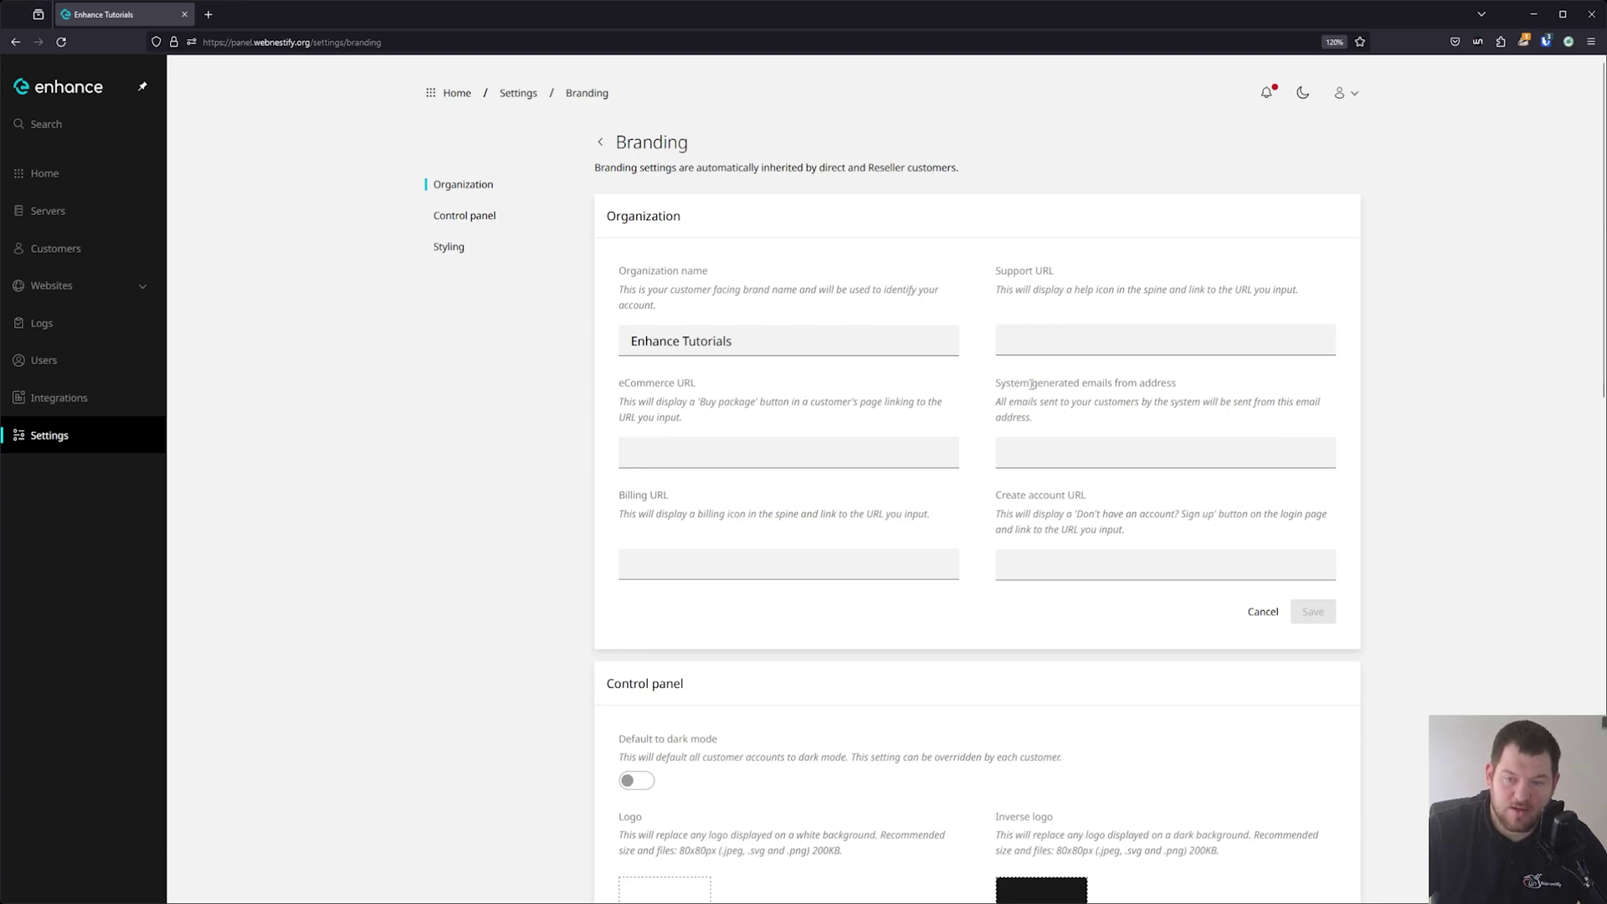
Enter the sender address for system-generated emails and save the organization settings.
click(1060, 456)
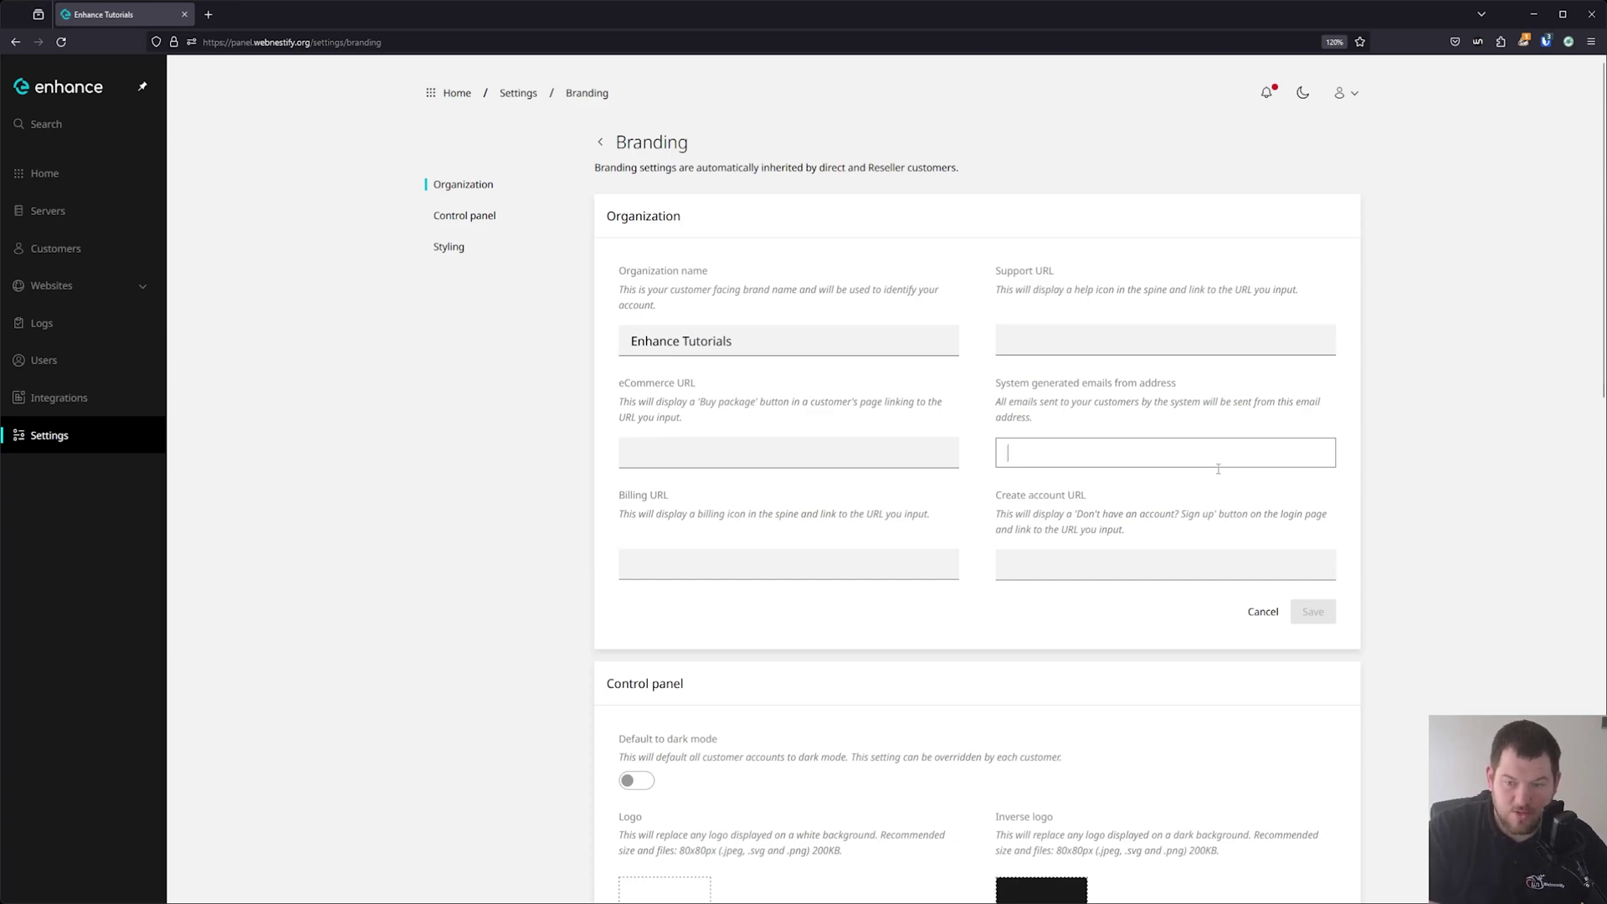
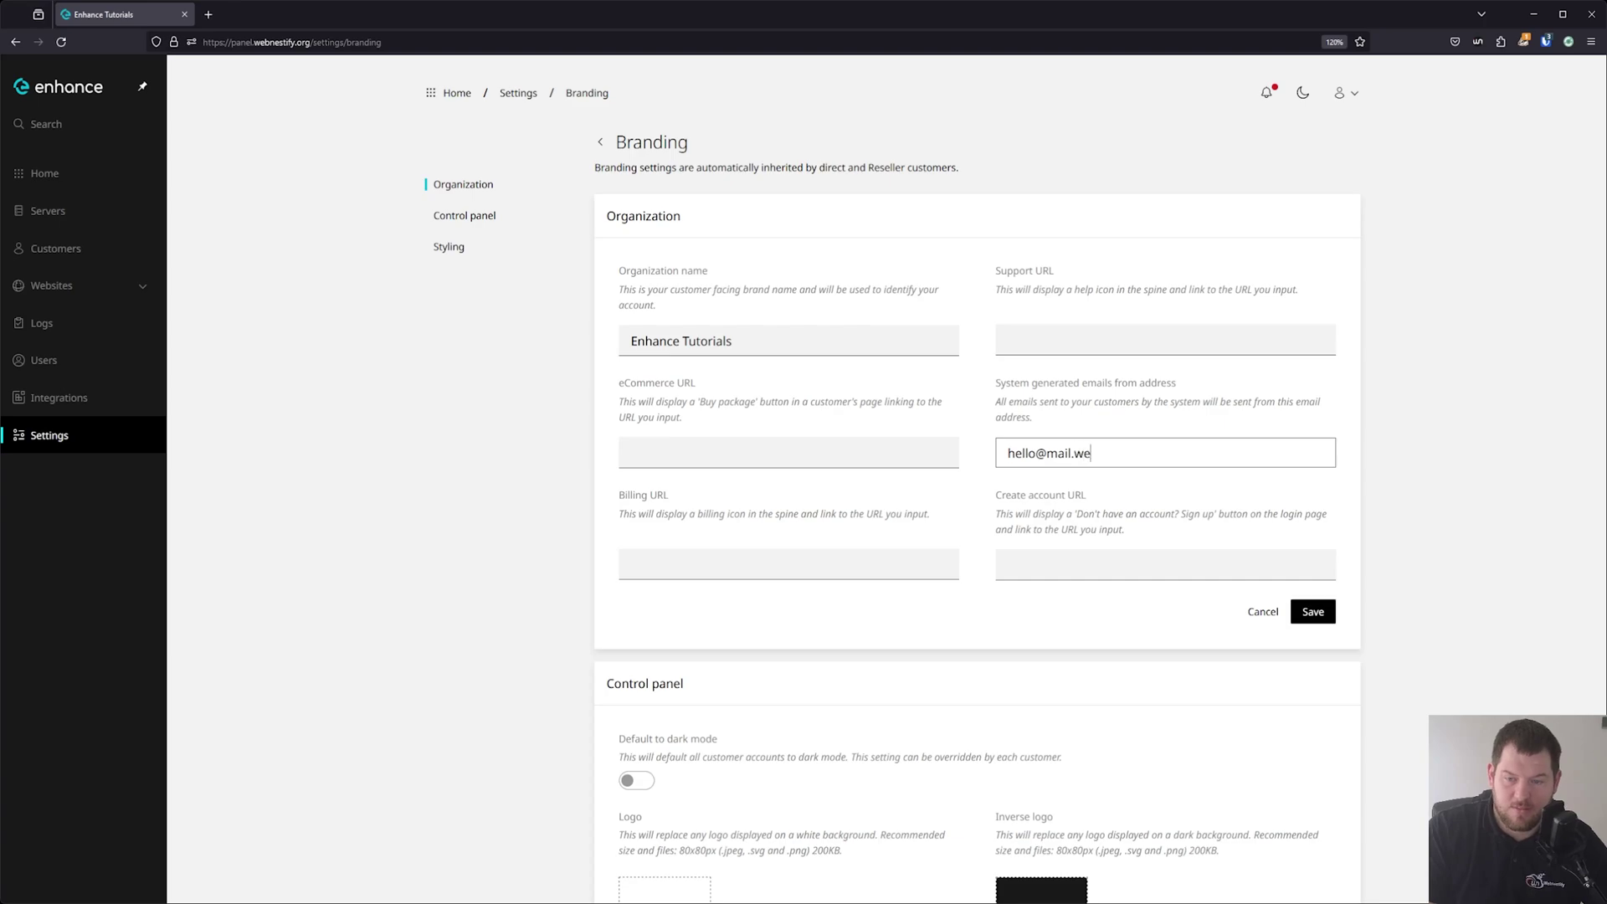
click(1336, 617)
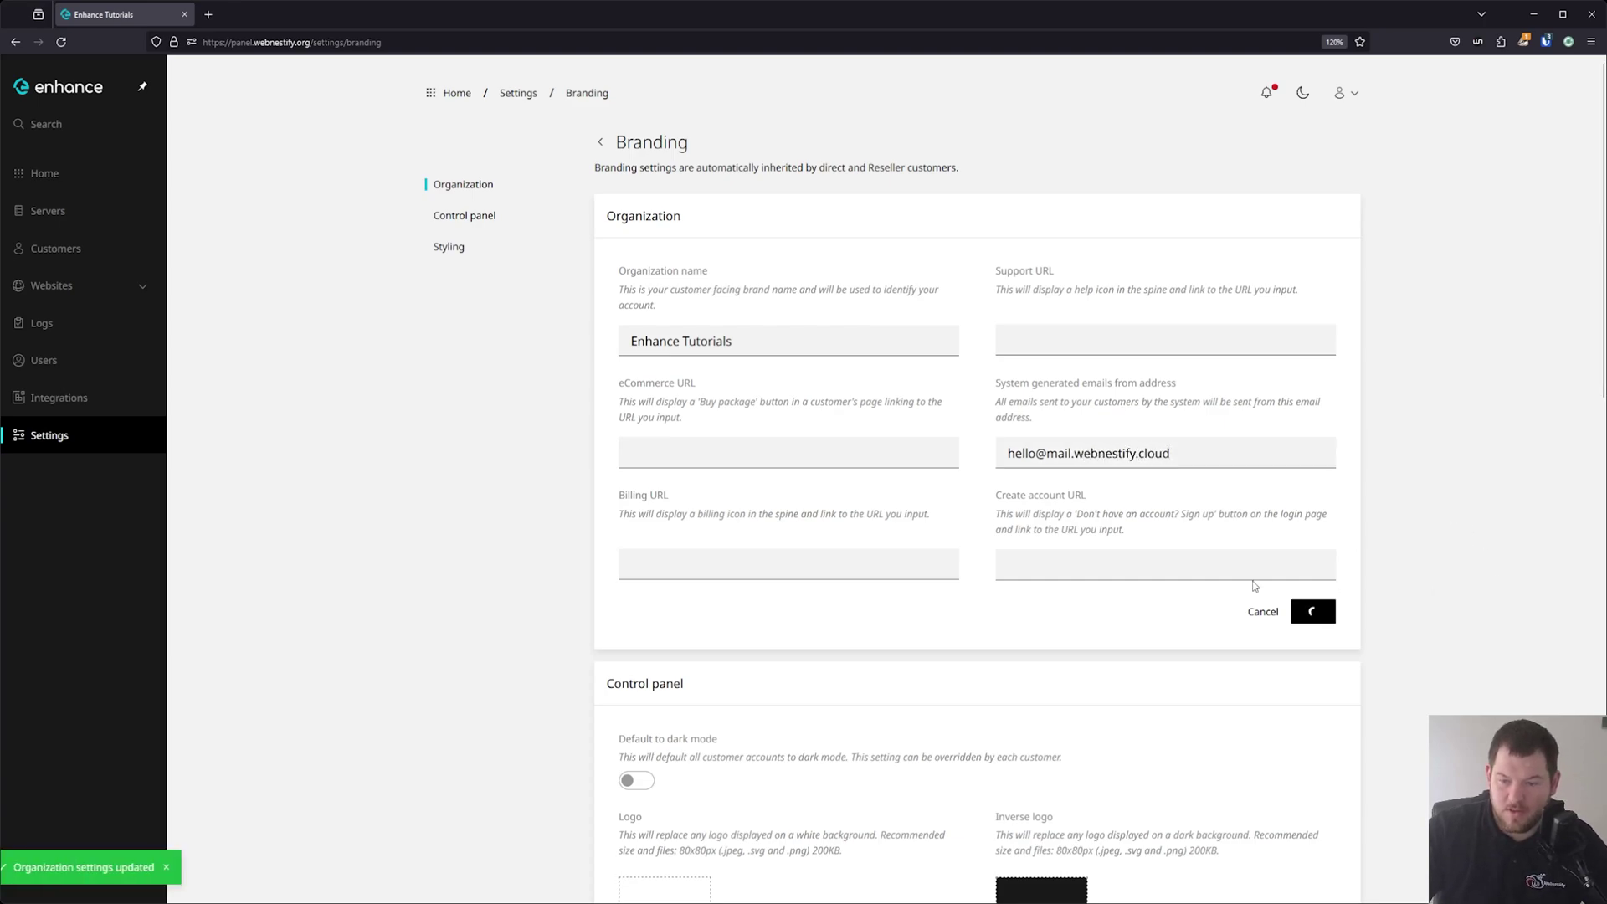
Turn on Default to dark mode for customers in the Control panel section.
scroll(498, 475, down, 3)
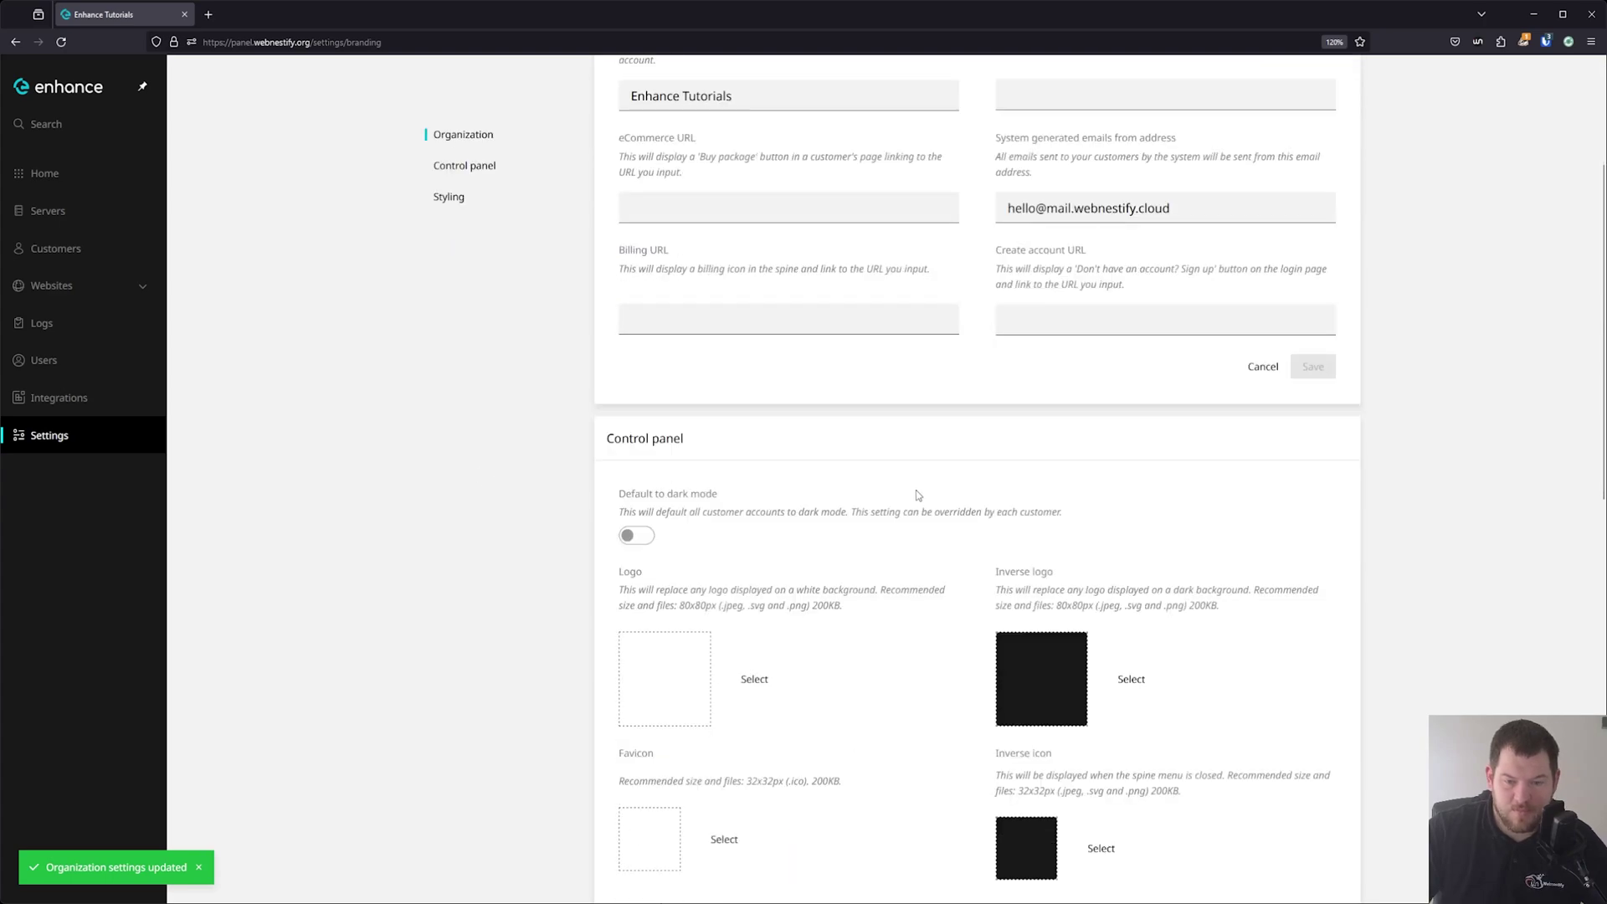
scroll(585, 413, down, 2)
click(644, 373)
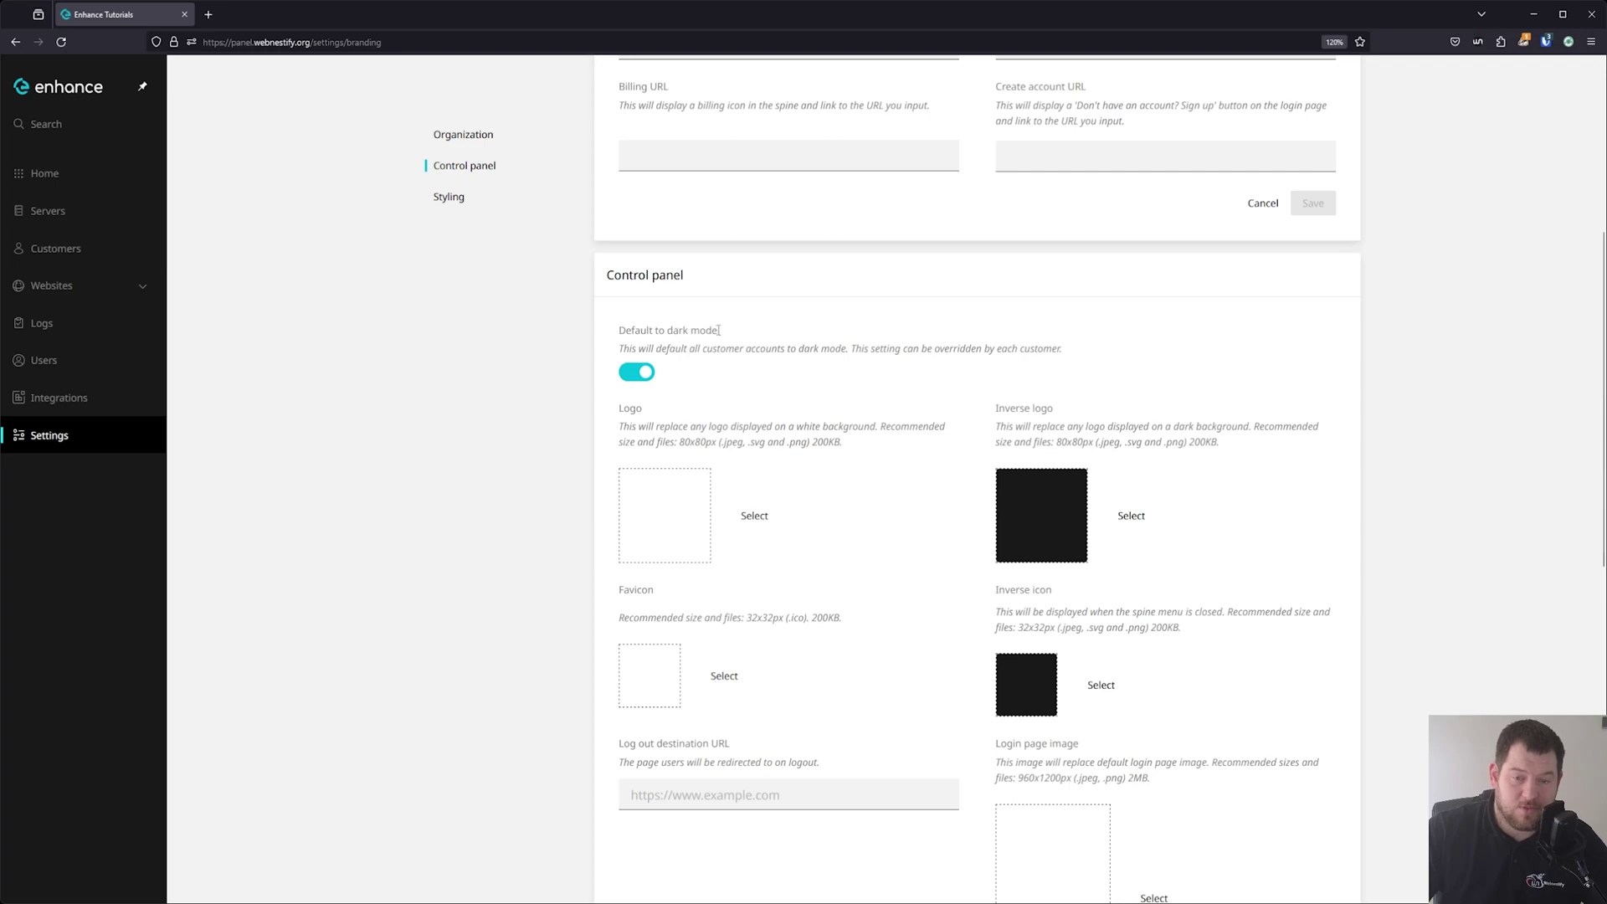
Keep Noto as the font family and return to the Settings overview.
scroll(704, 367, down, 1)
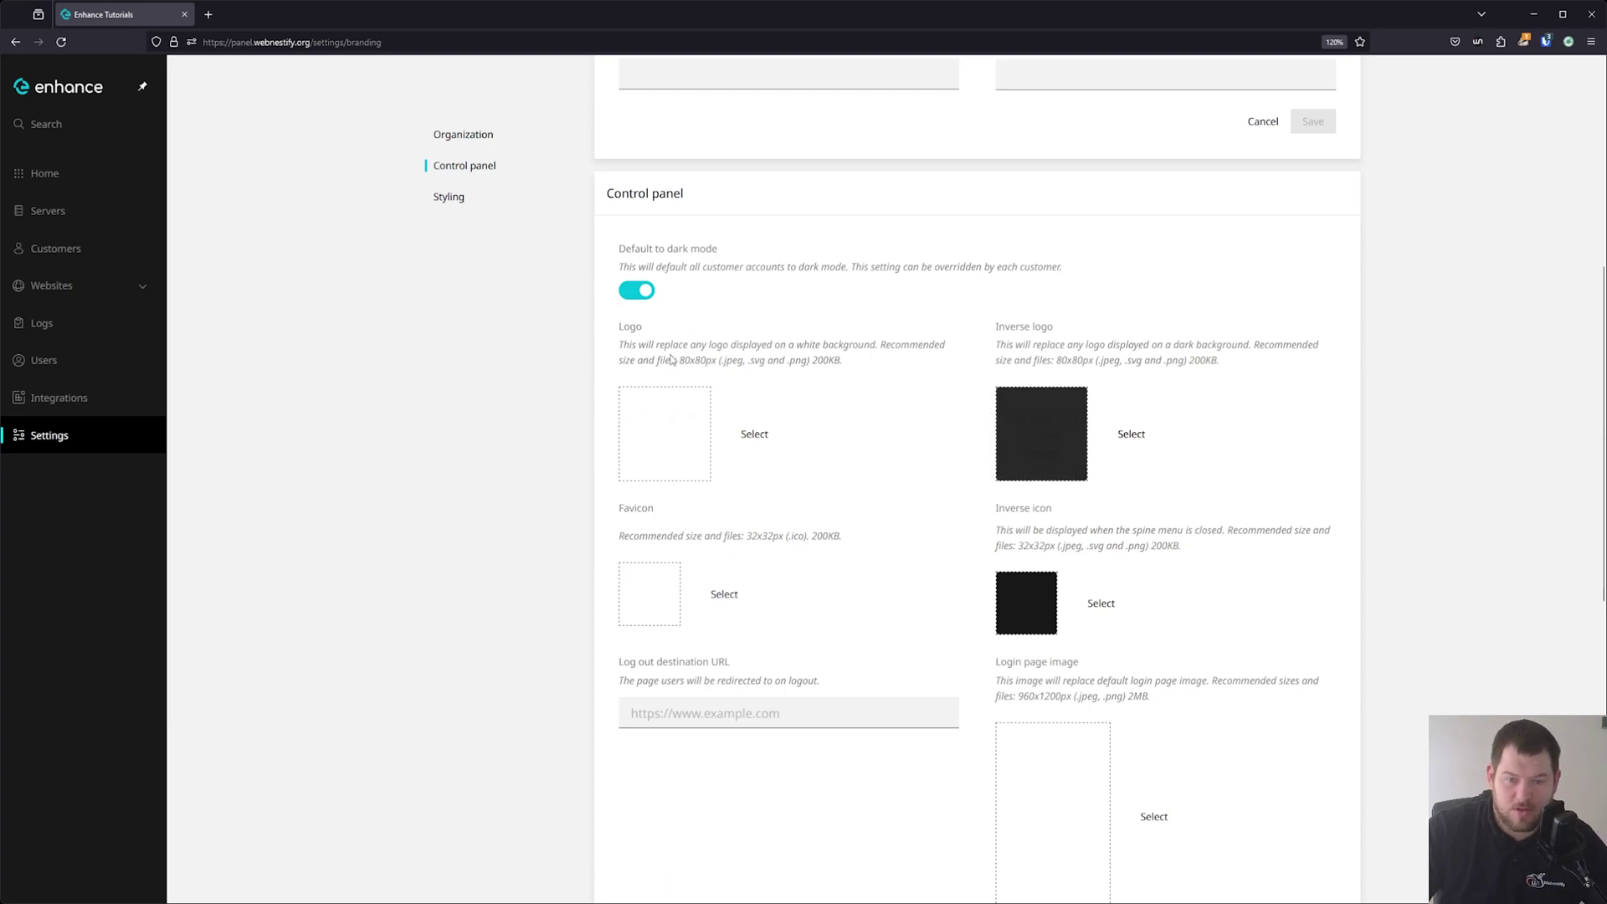
scroll(621, 568, down, 9)
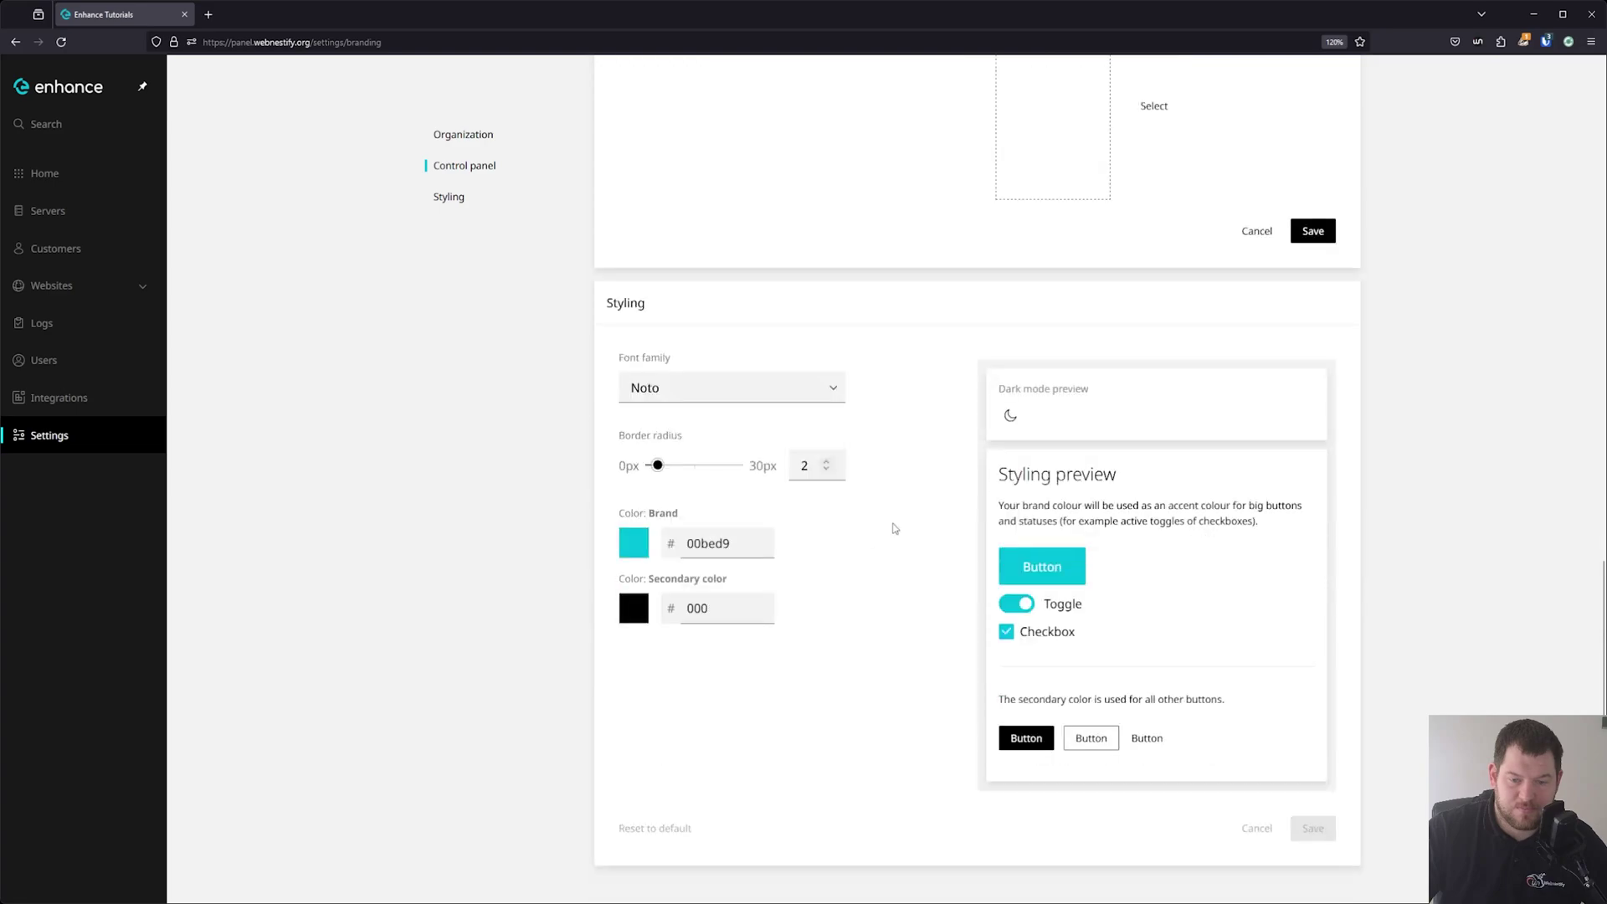
click(775, 390)
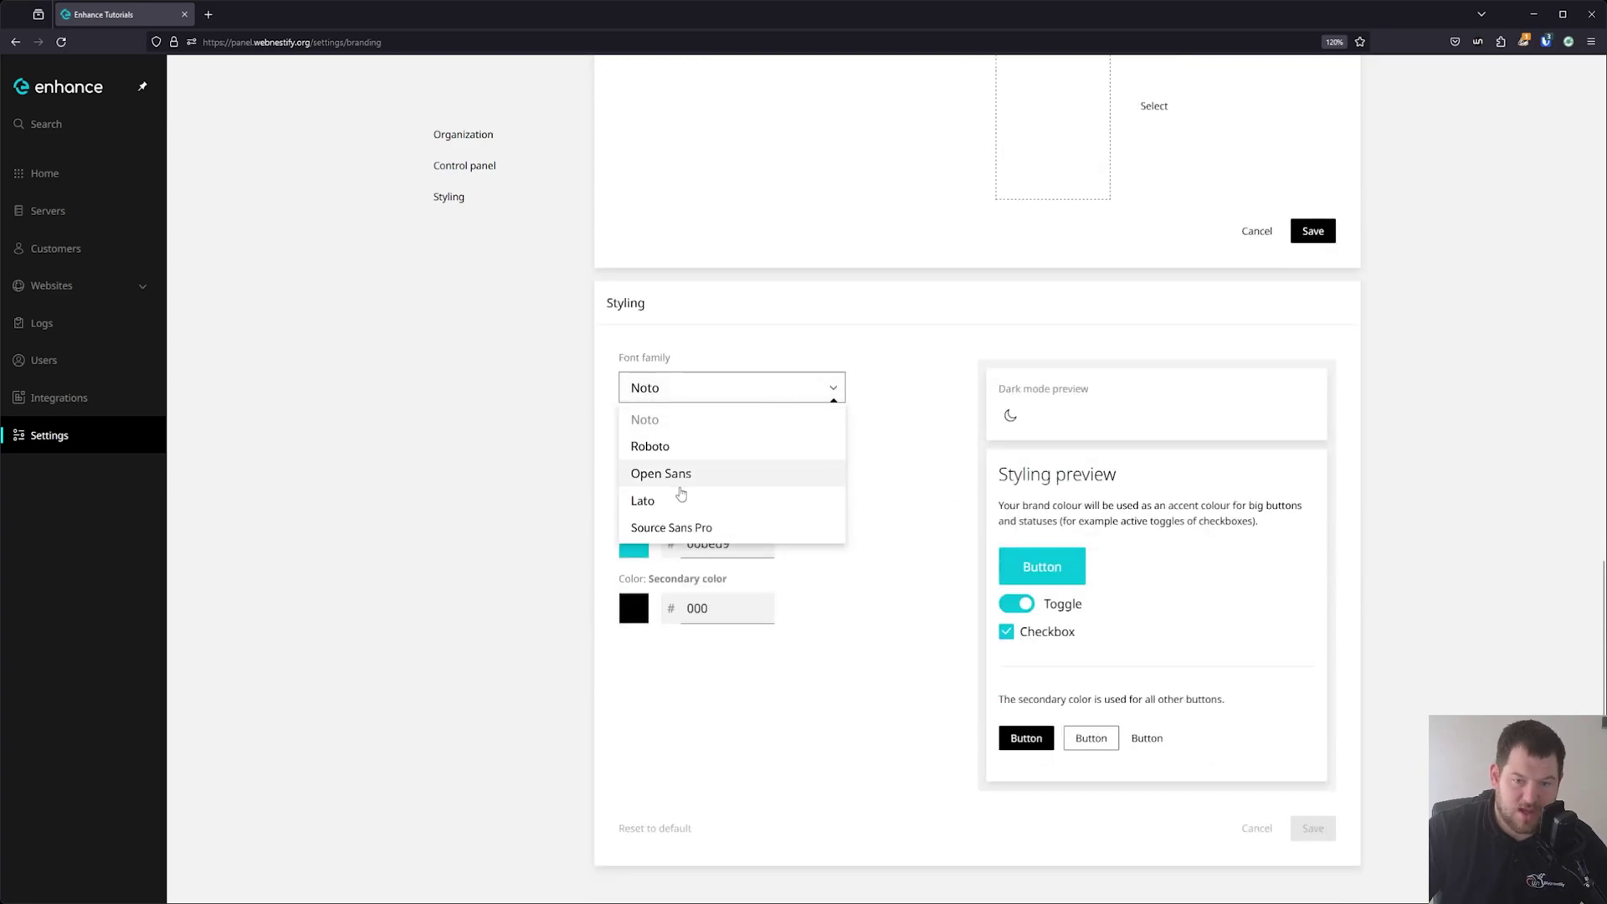
click(907, 568)
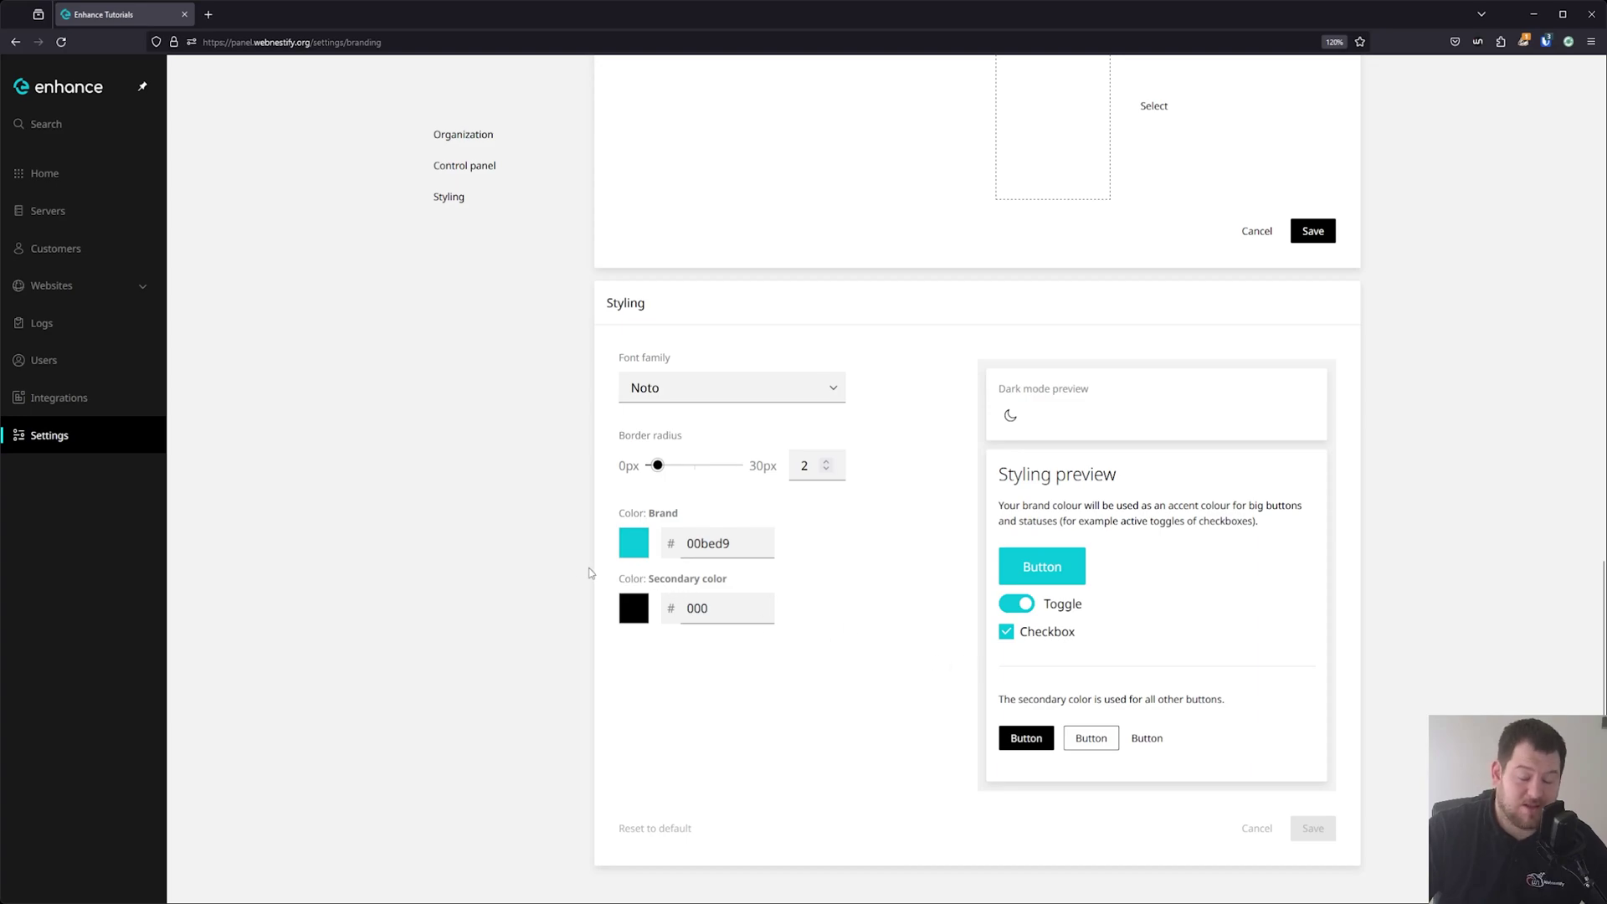
scroll(636, 600, up, 10)
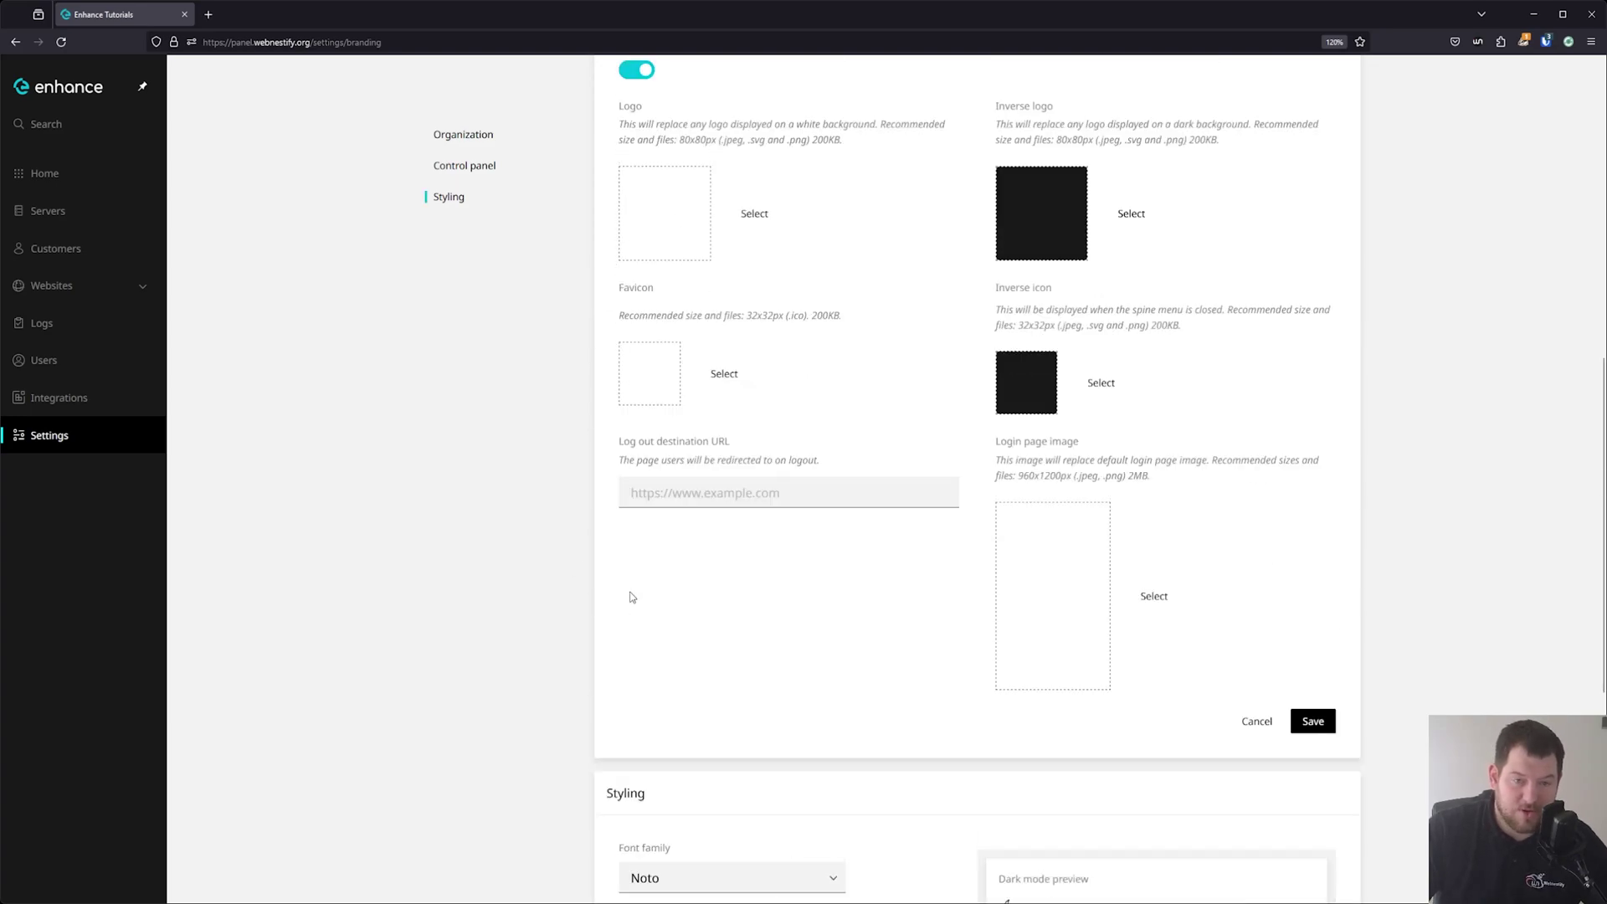
click(95, 449)
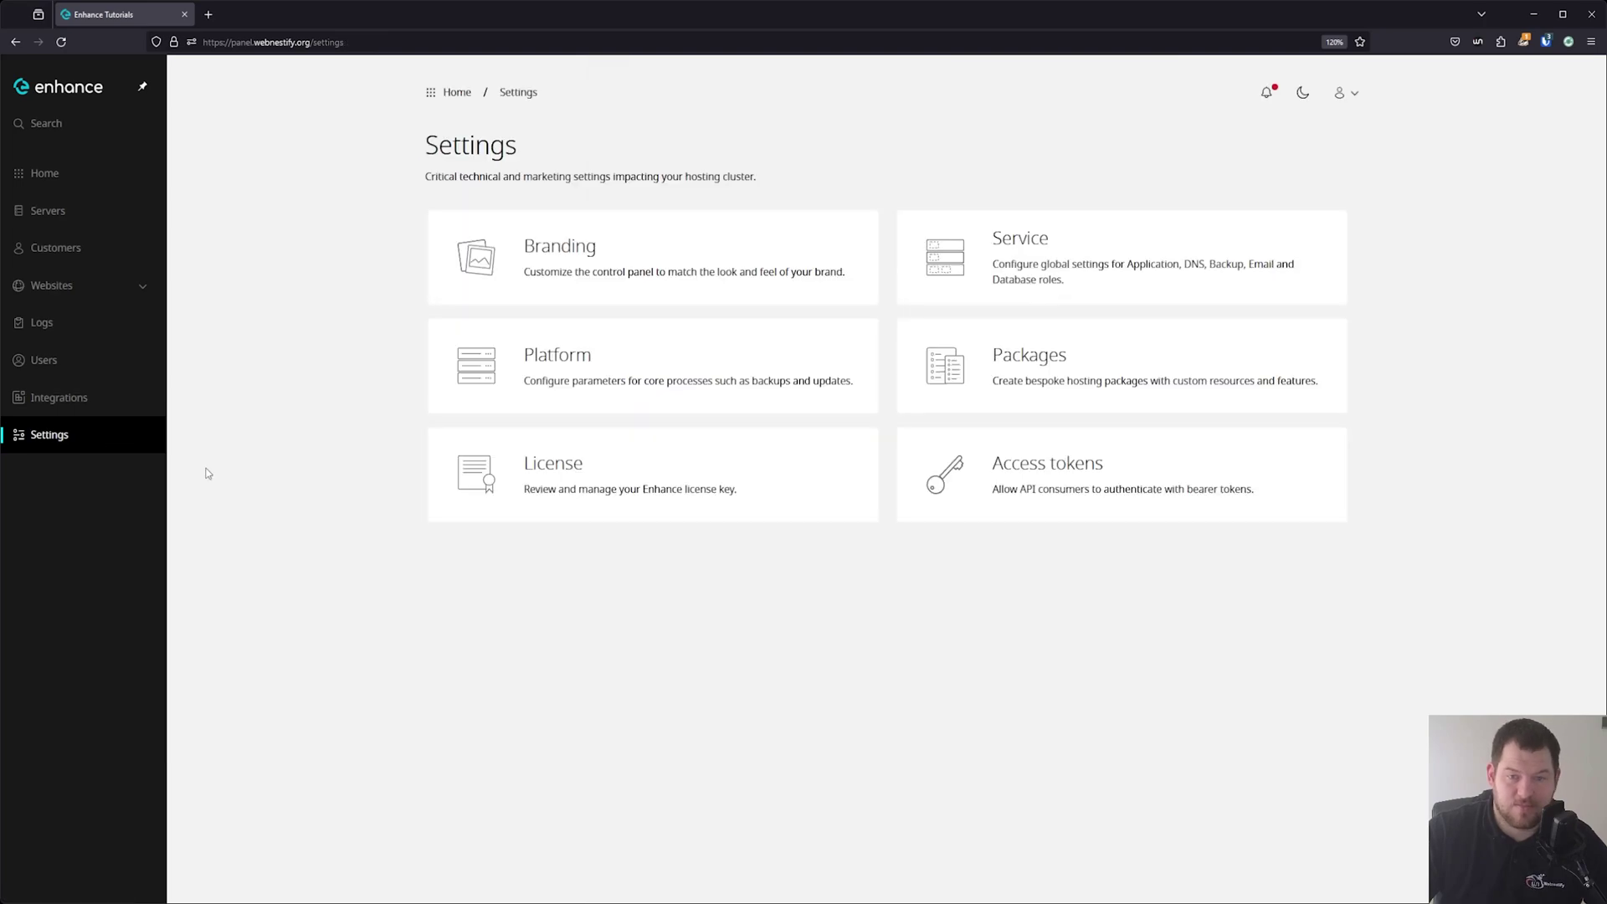
Open the Service settings and review the email limits and smart host (Off) section.
click(1049, 262)
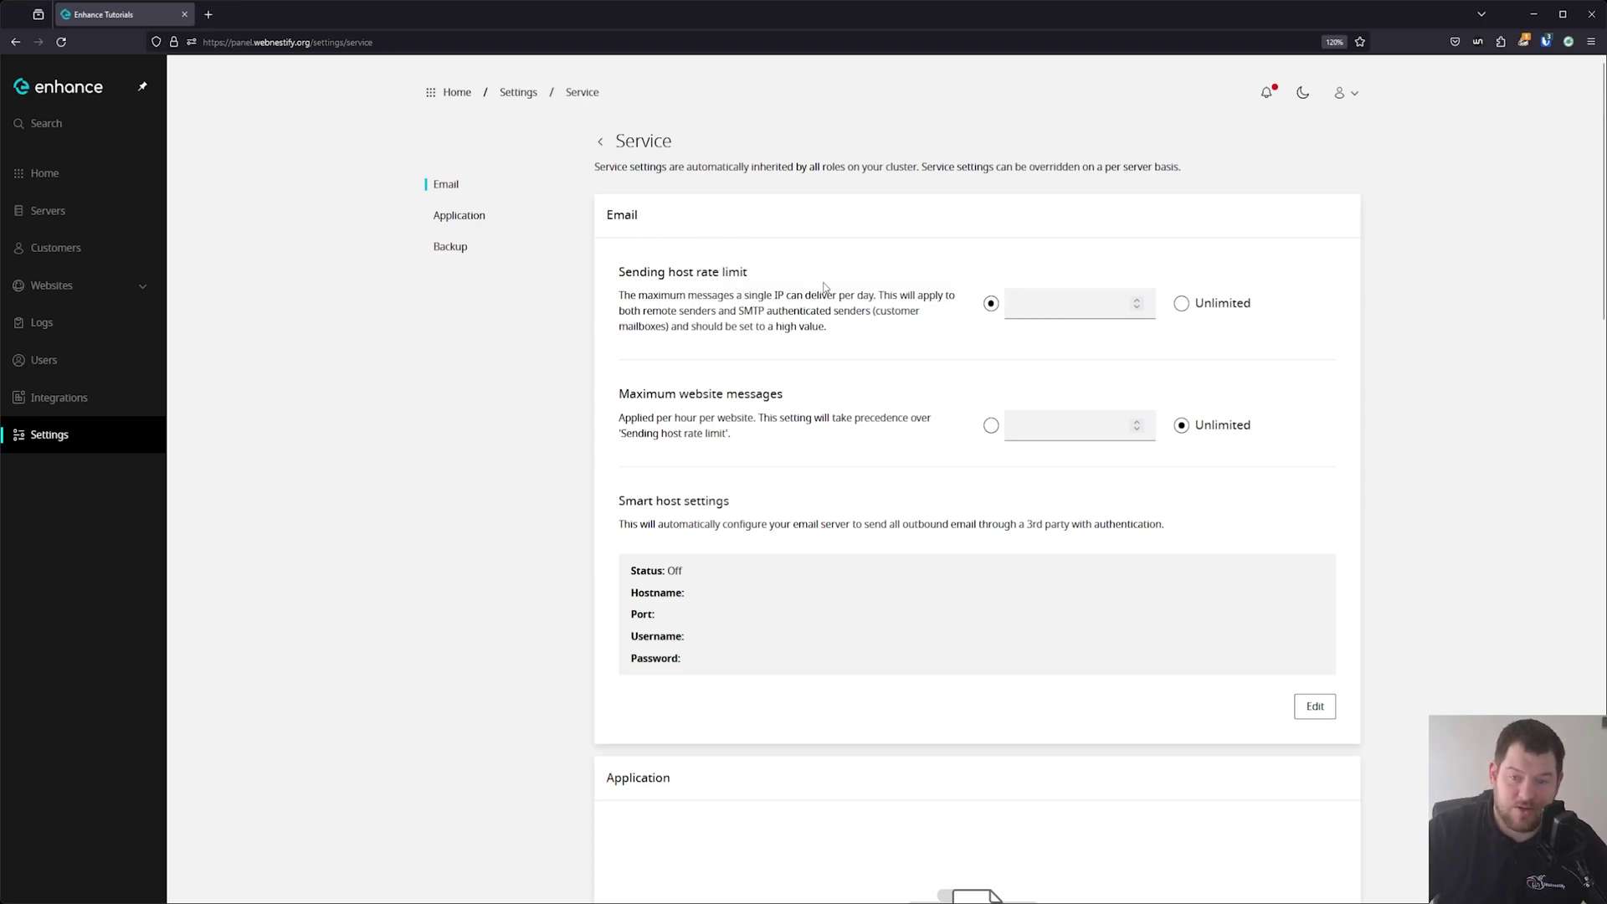
scroll(930, 368, down, 2)
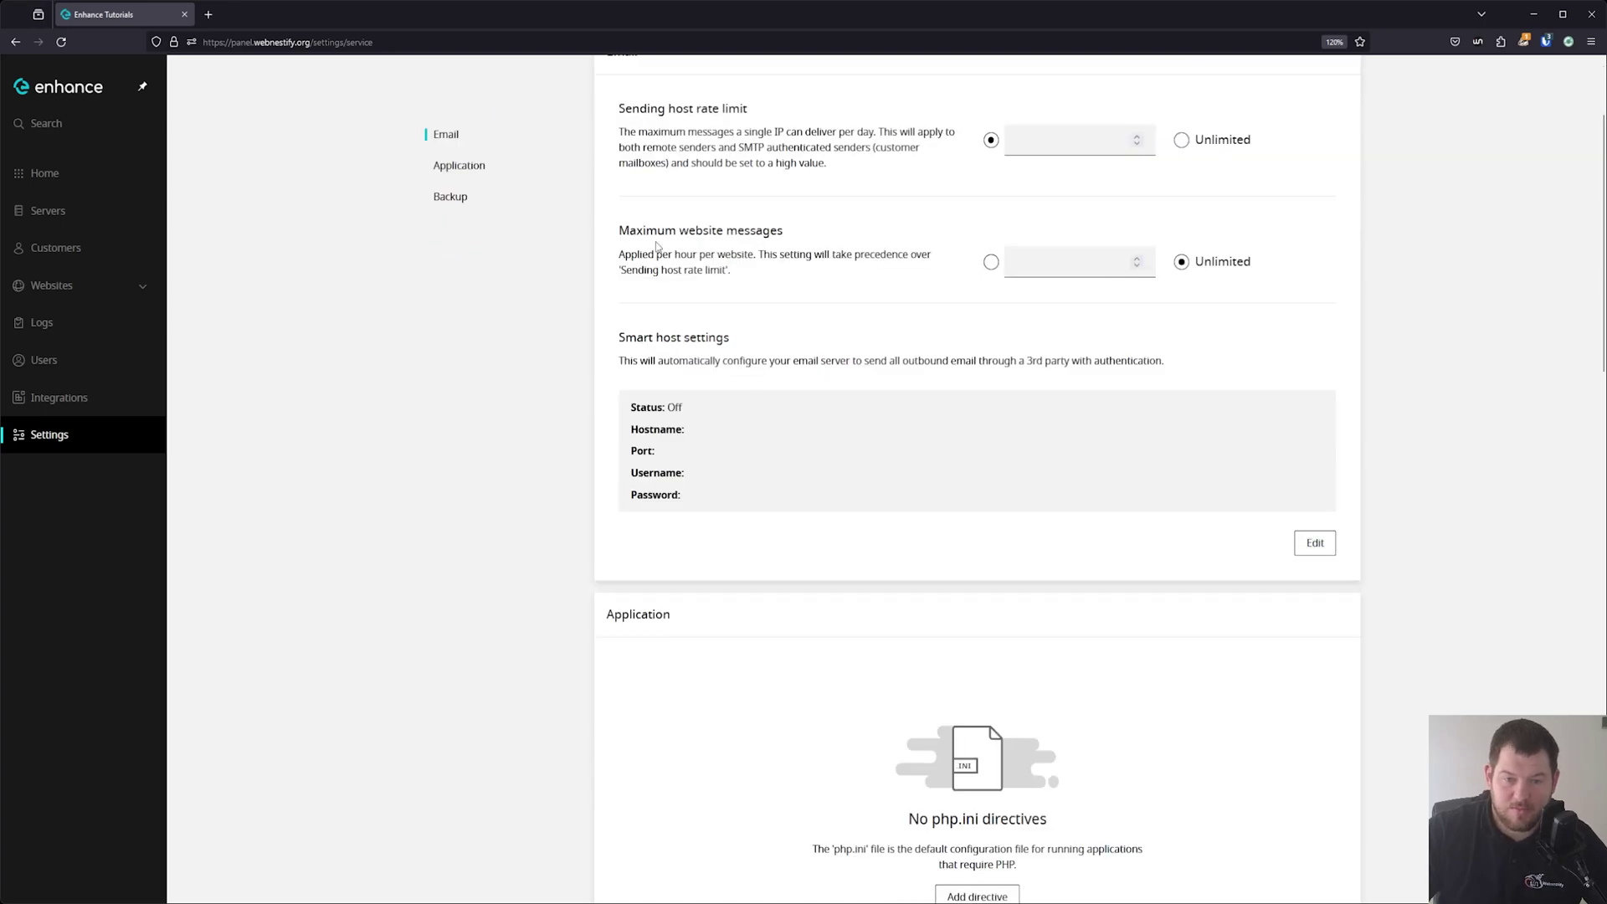
scroll(780, 252, up, 2)
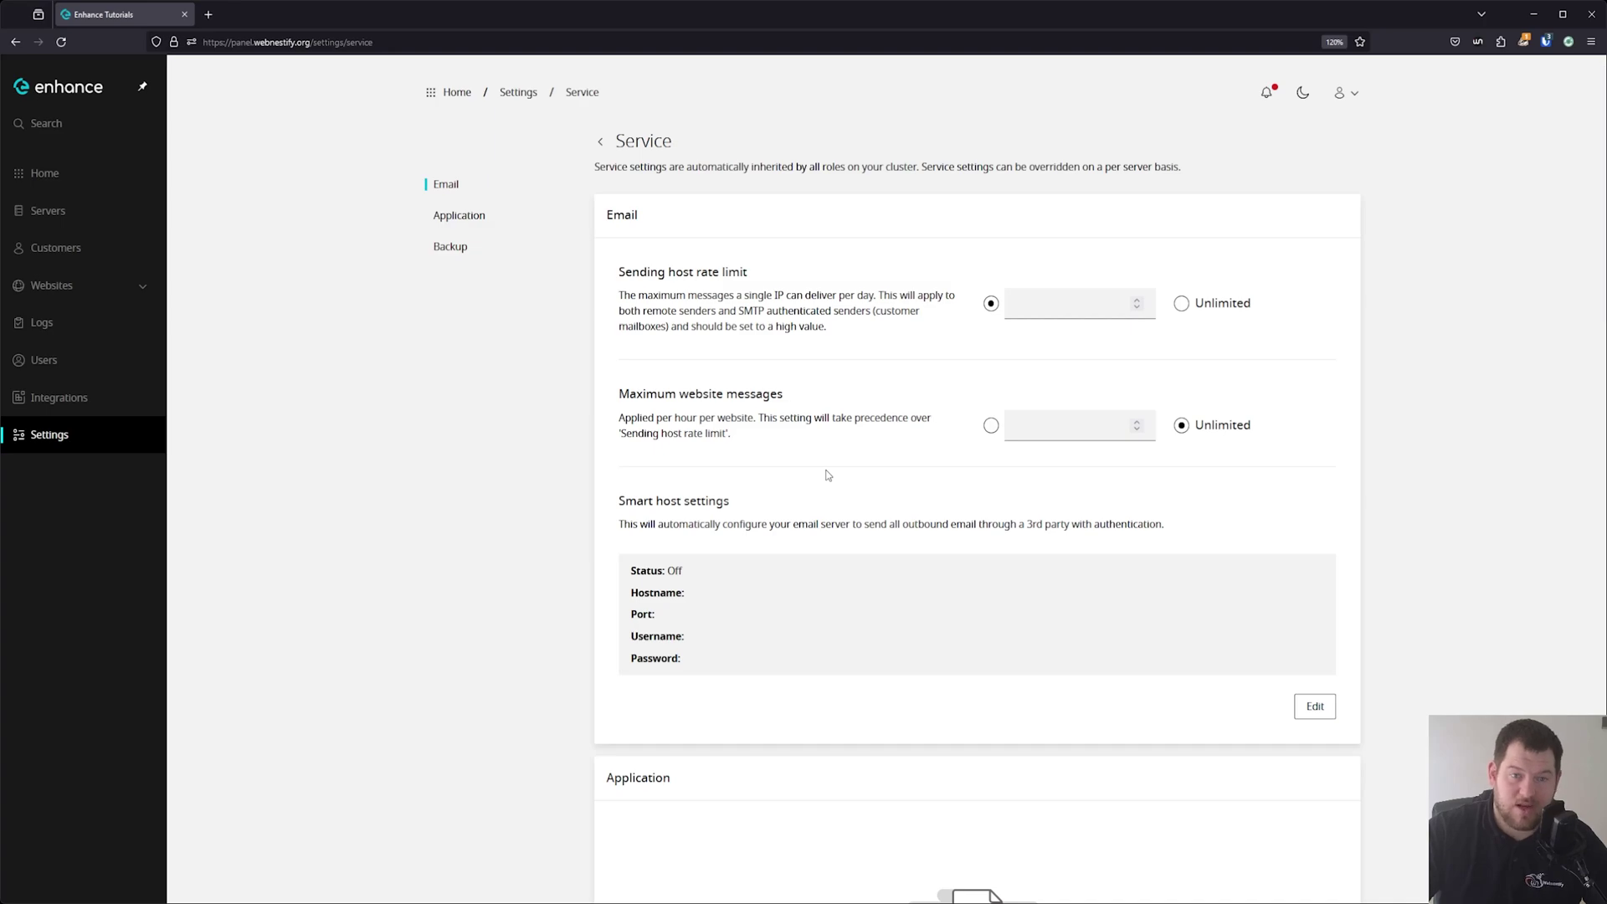
scroll(906, 481, down, 2)
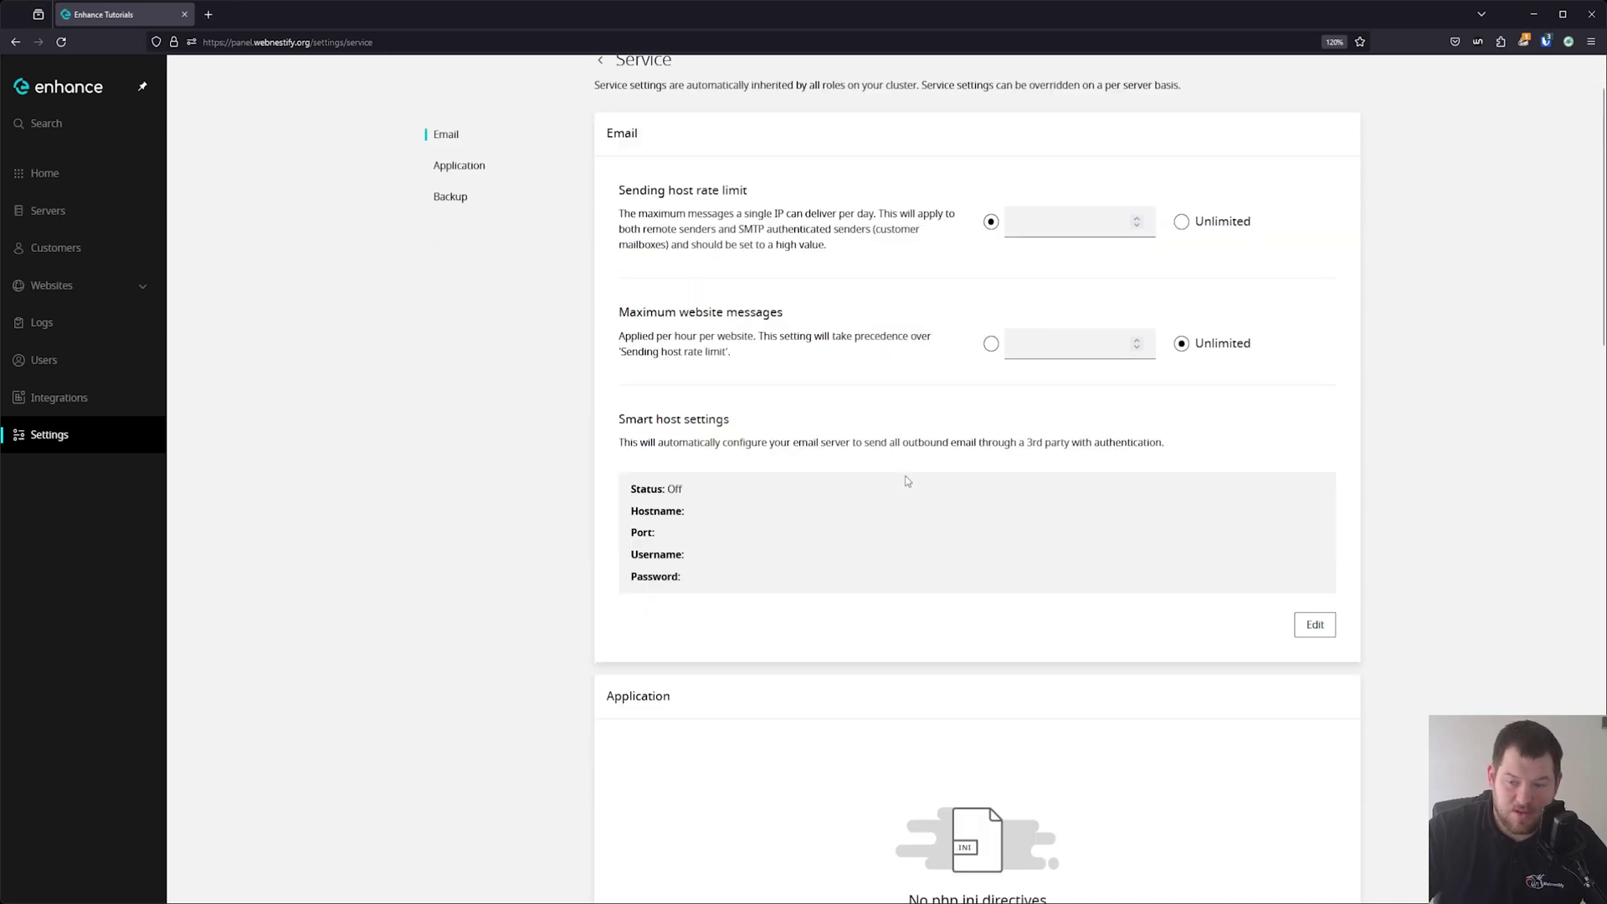
Point the smart host to smtp.postmarkapp.com port 587, then add a php.ini directive under Application.
click(1314, 624)
click(879, 556)
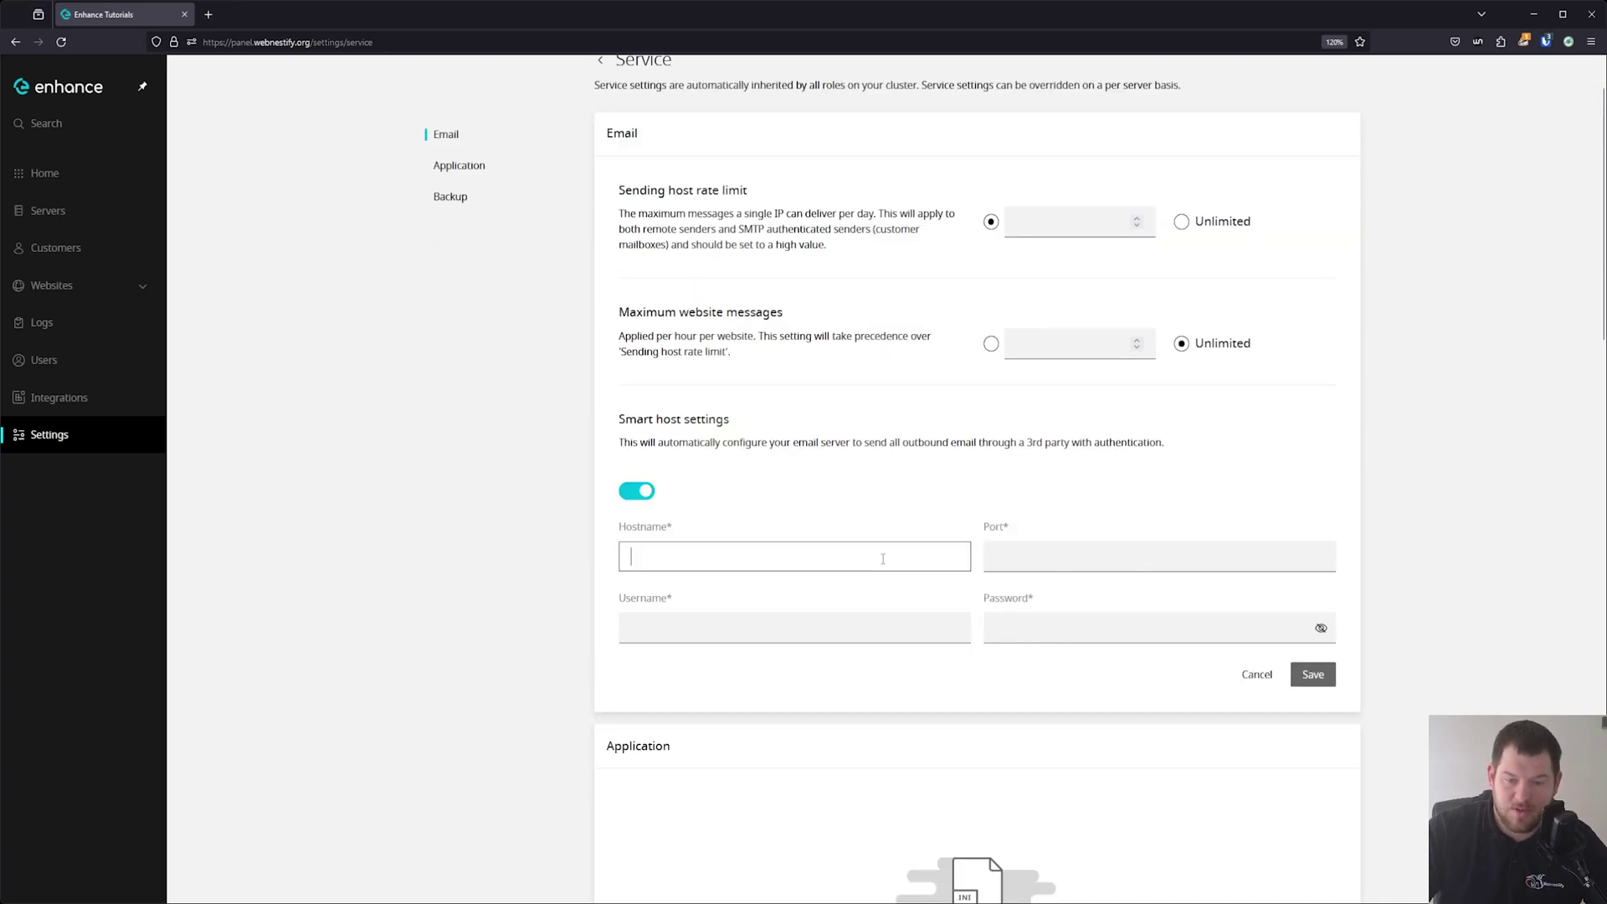
text(smtp.p)
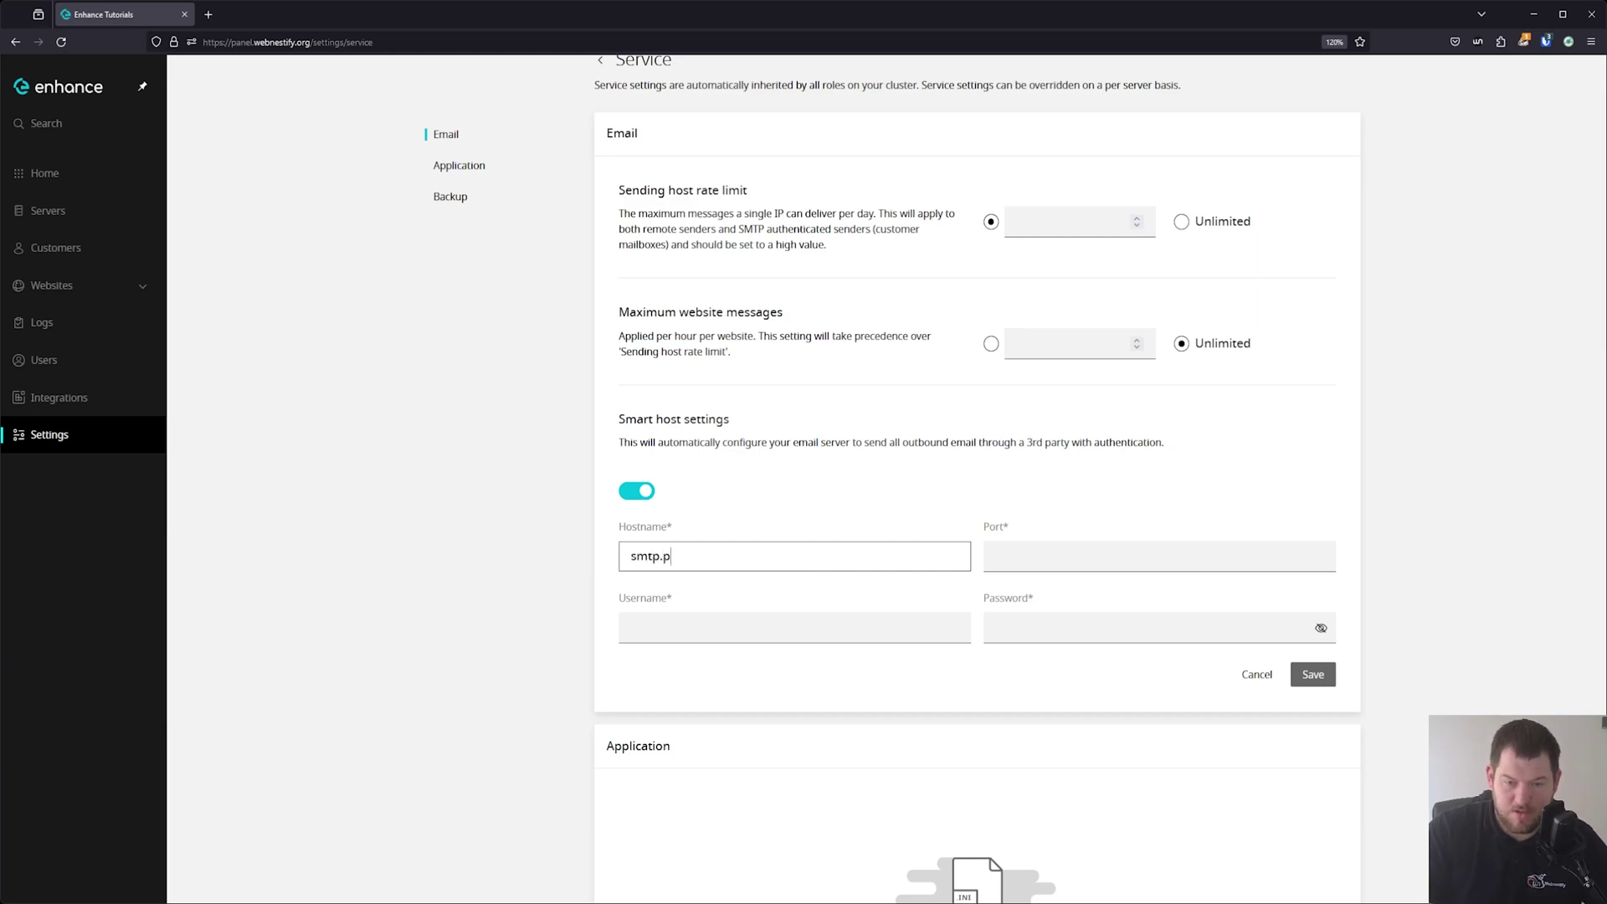
text(ostmarkapp.com)
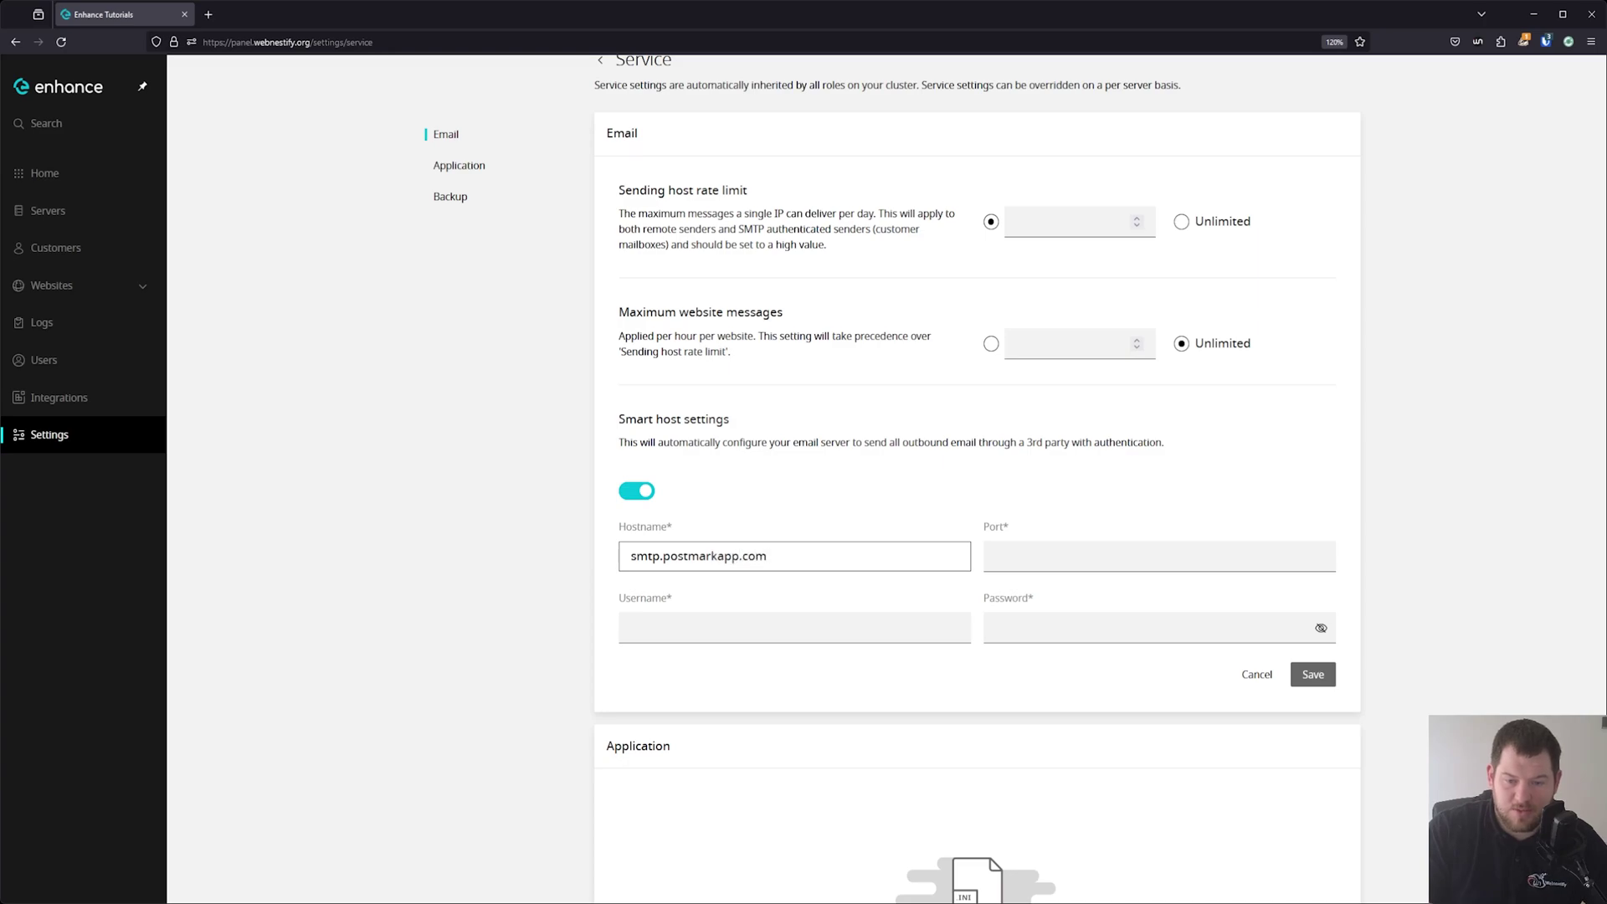
key(Tab)
text(587)
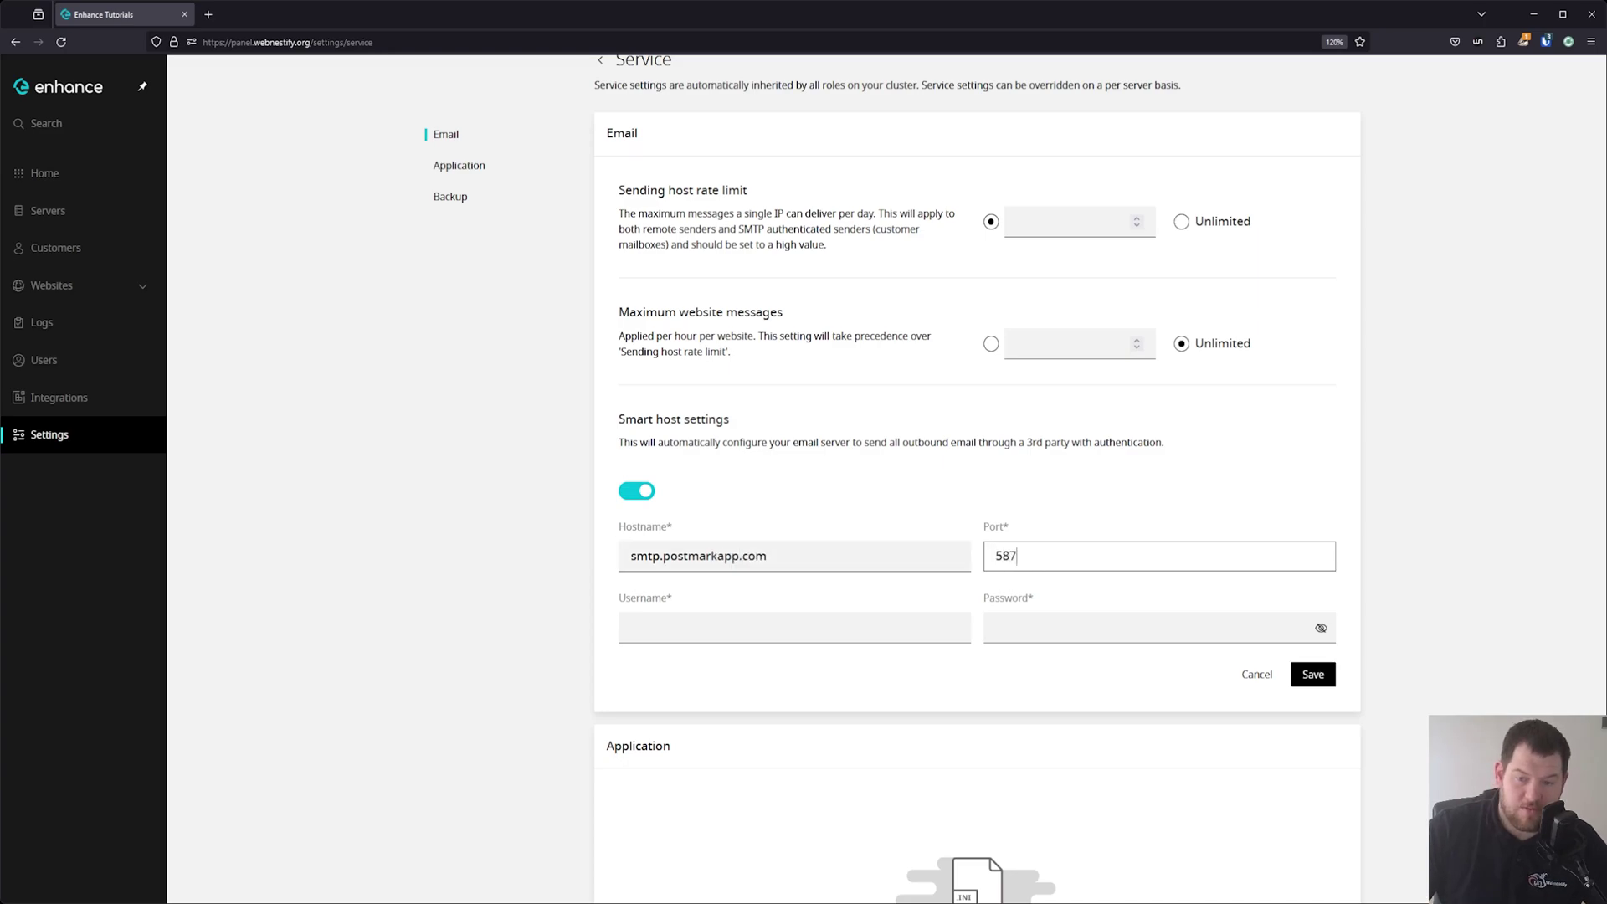
key(Tab)
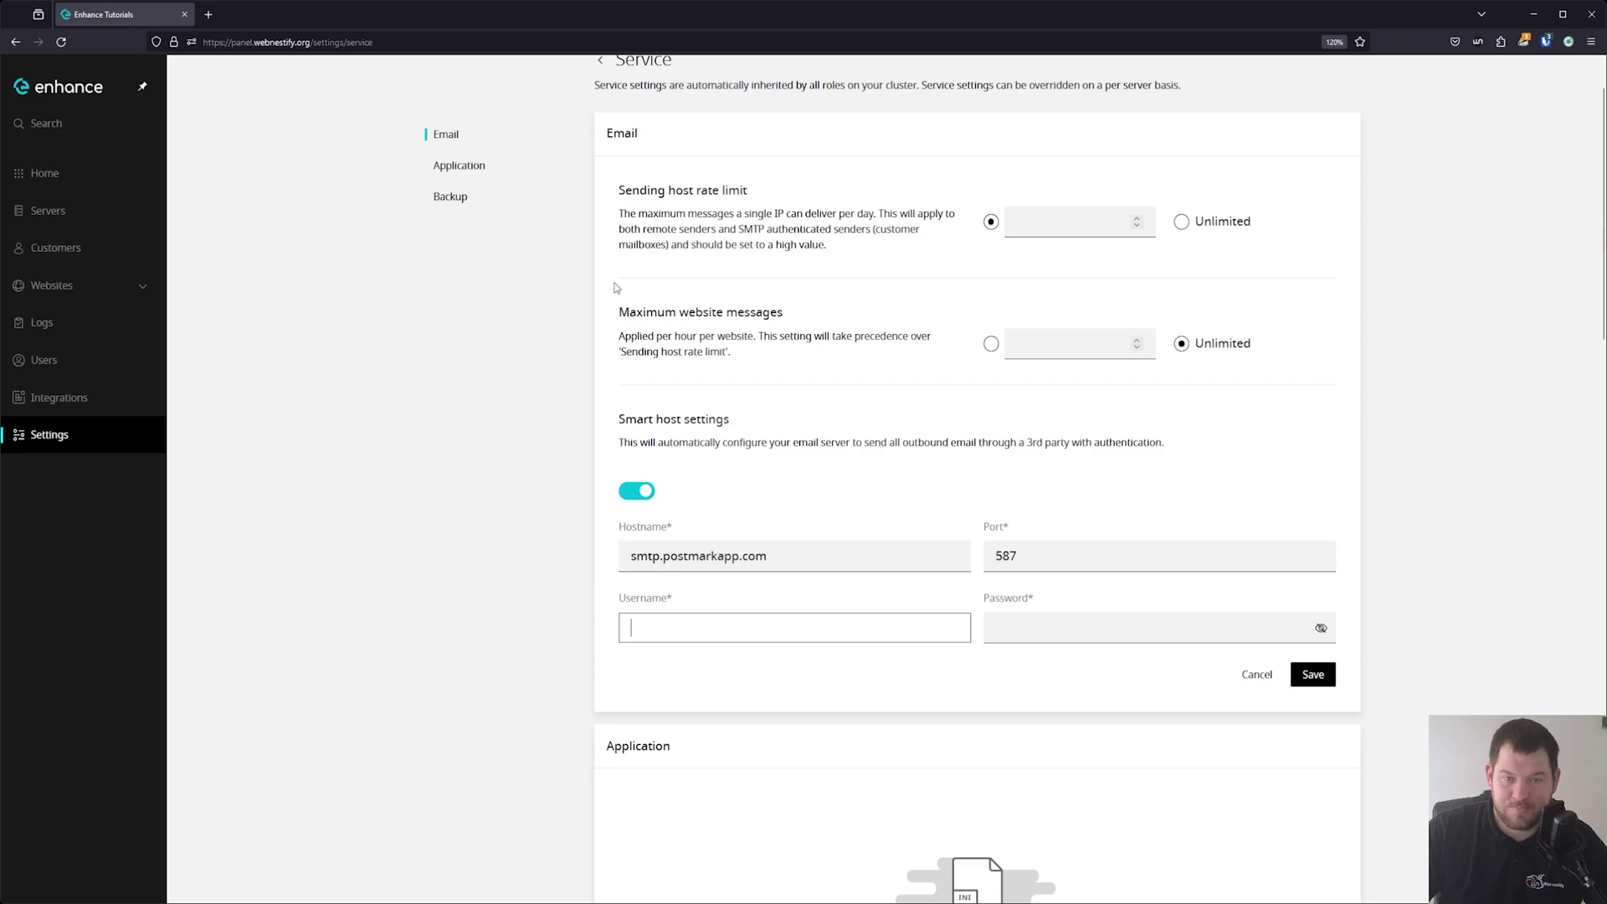
click(463, 165)
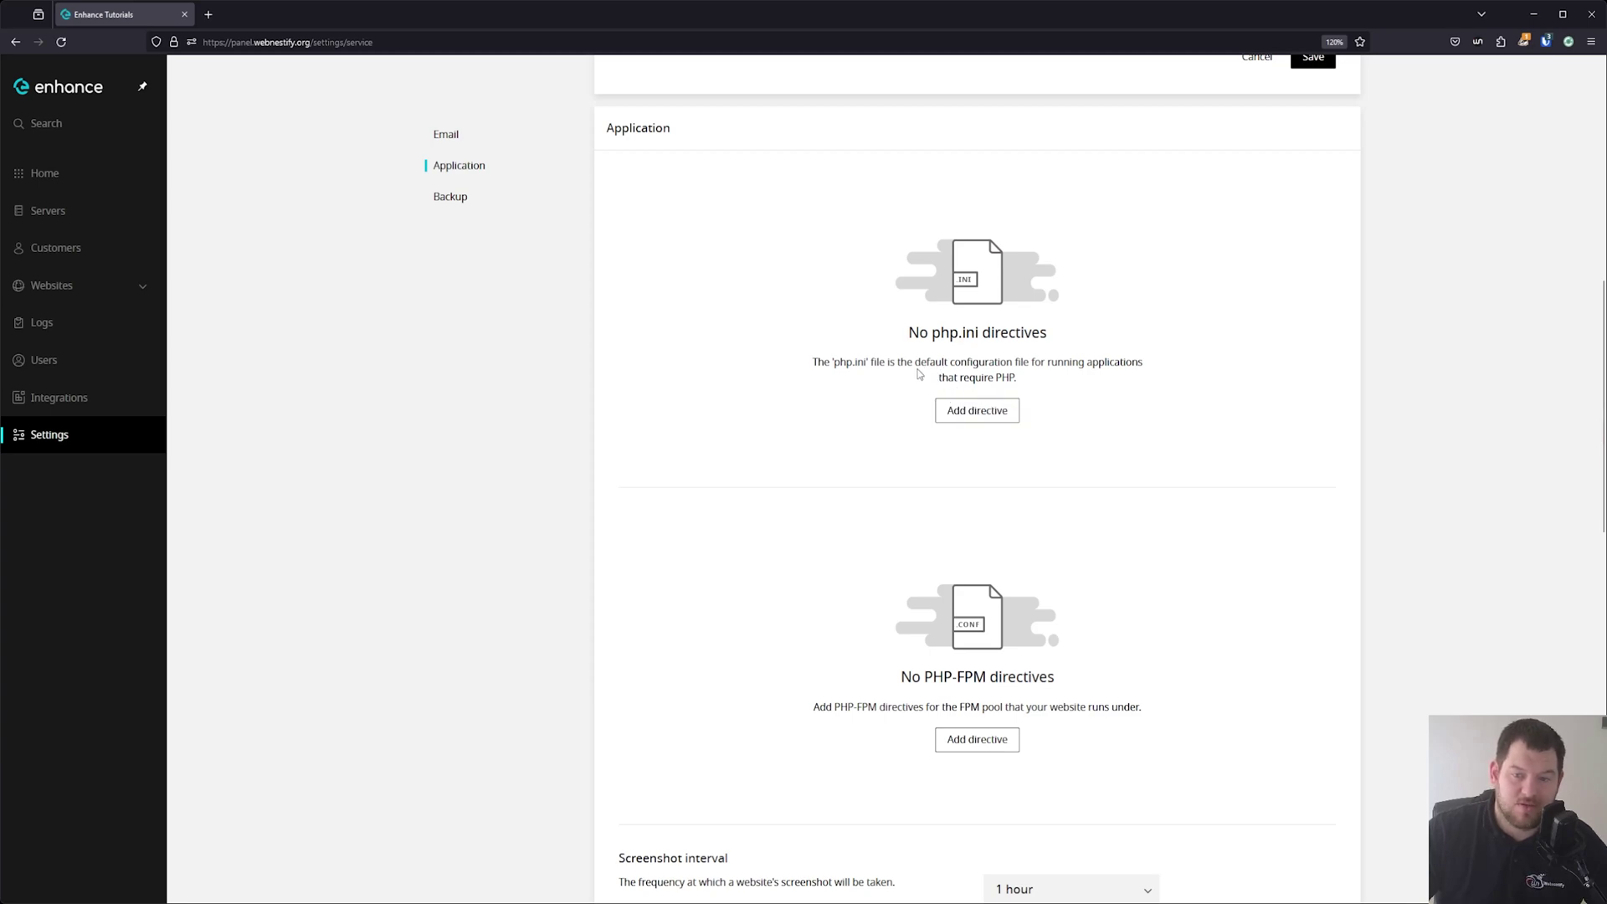
click(998, 409)
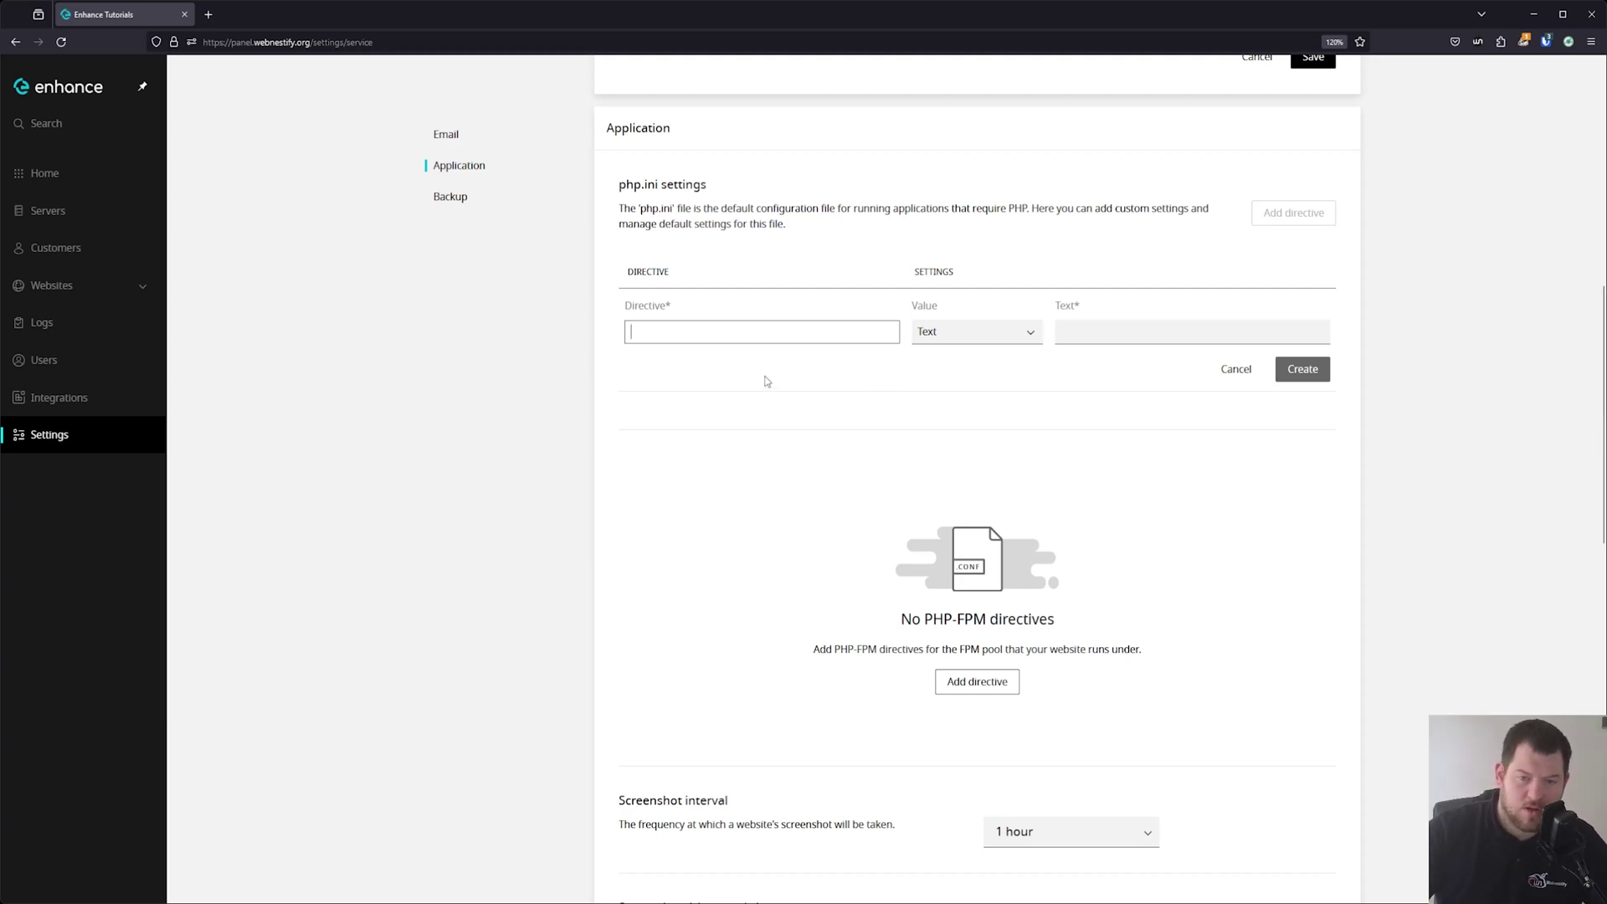
Create the php.ini directive max_execution_time with Text value 900.
text(php_value max_execution_time)
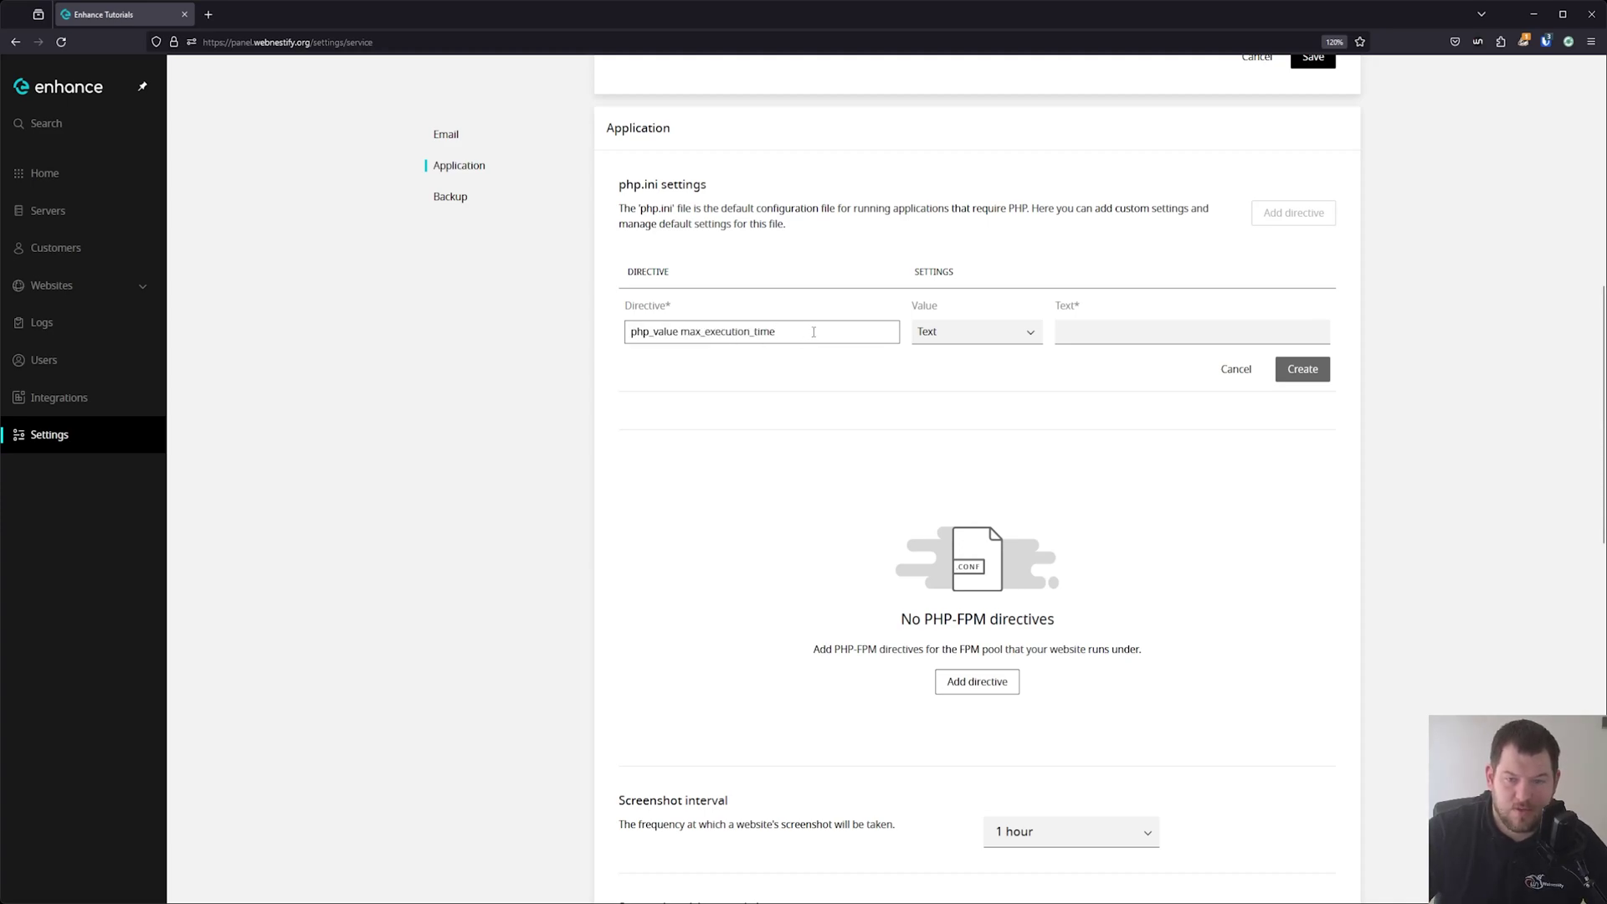
drag(684, 334, 603, 334)
key(BackSpace)
click(978, 337)
click(984, 339)
click(1117, 339)
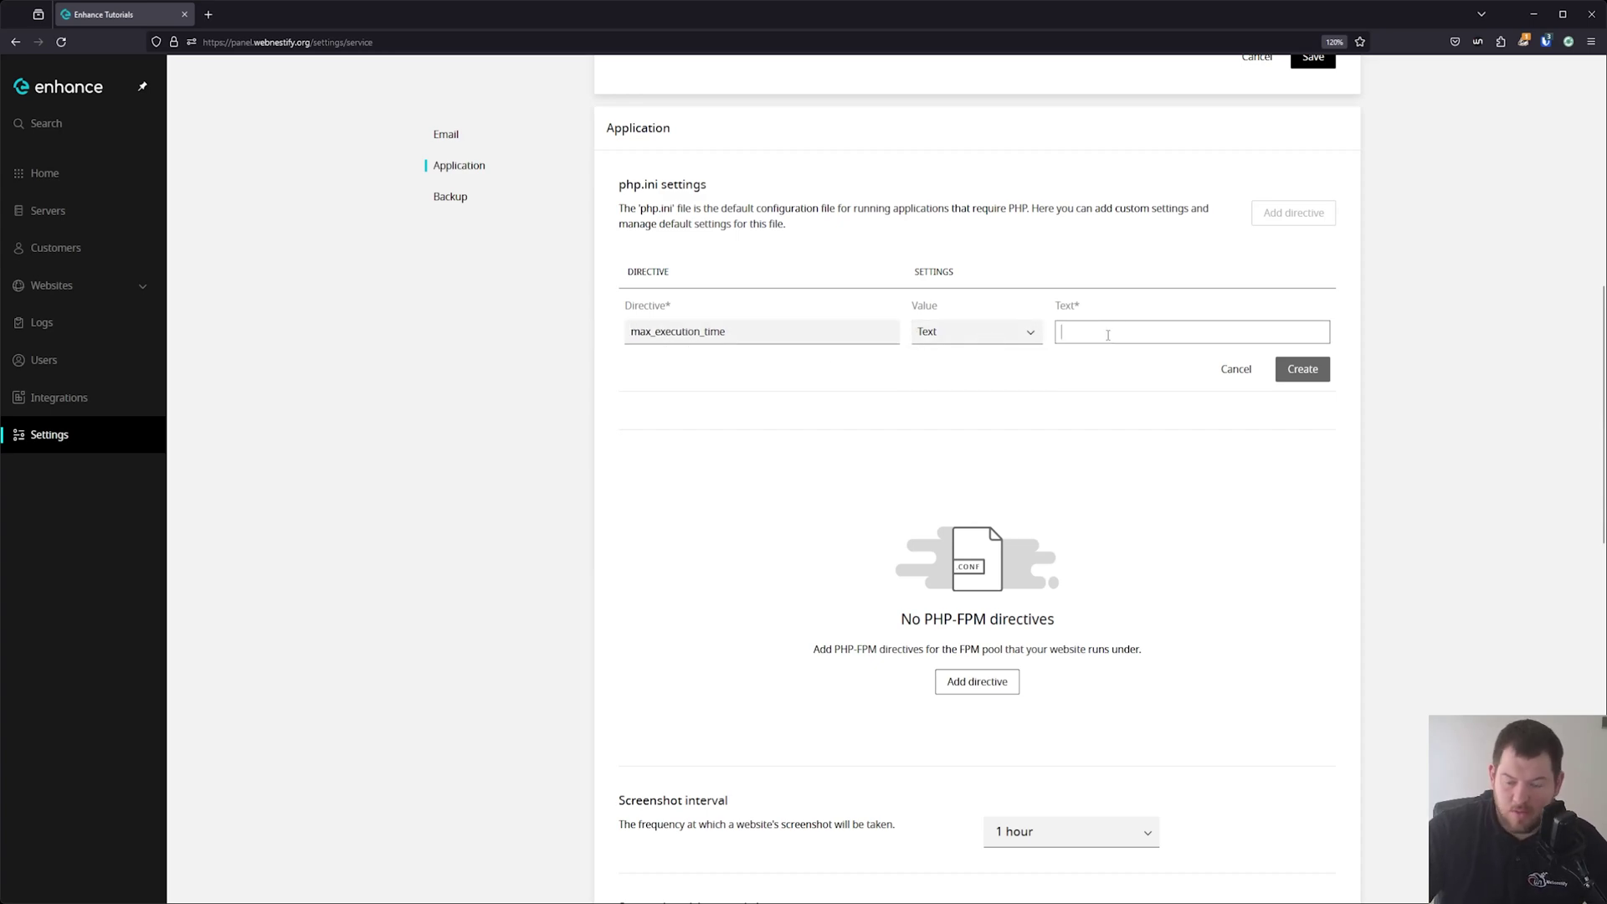
text(900)
click(1319, 367)
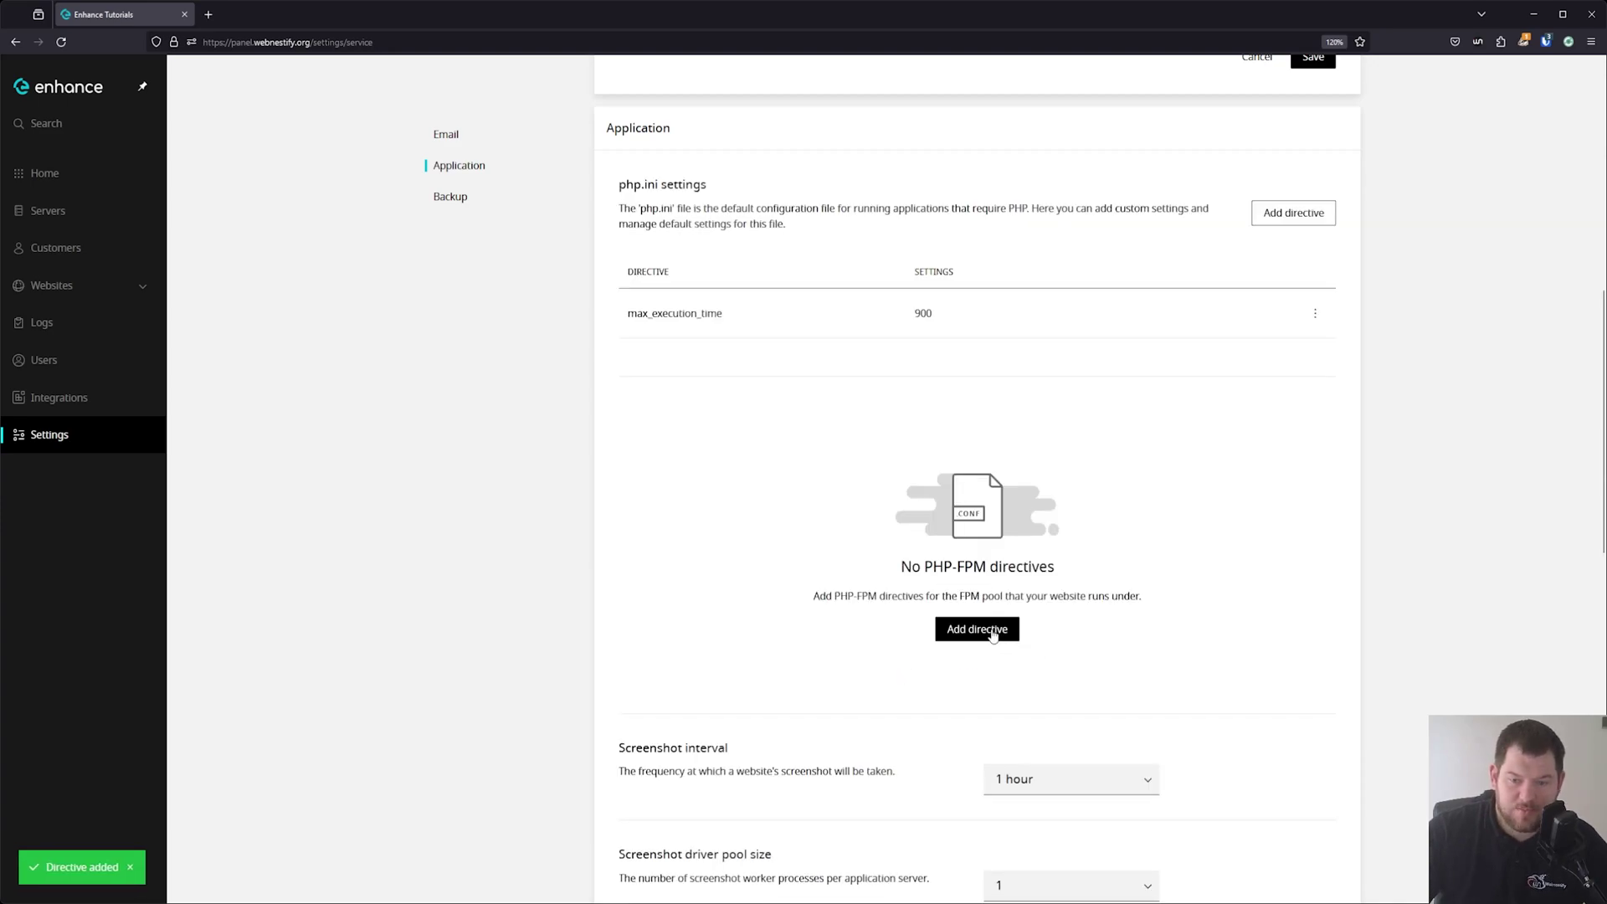
click(993, 634)
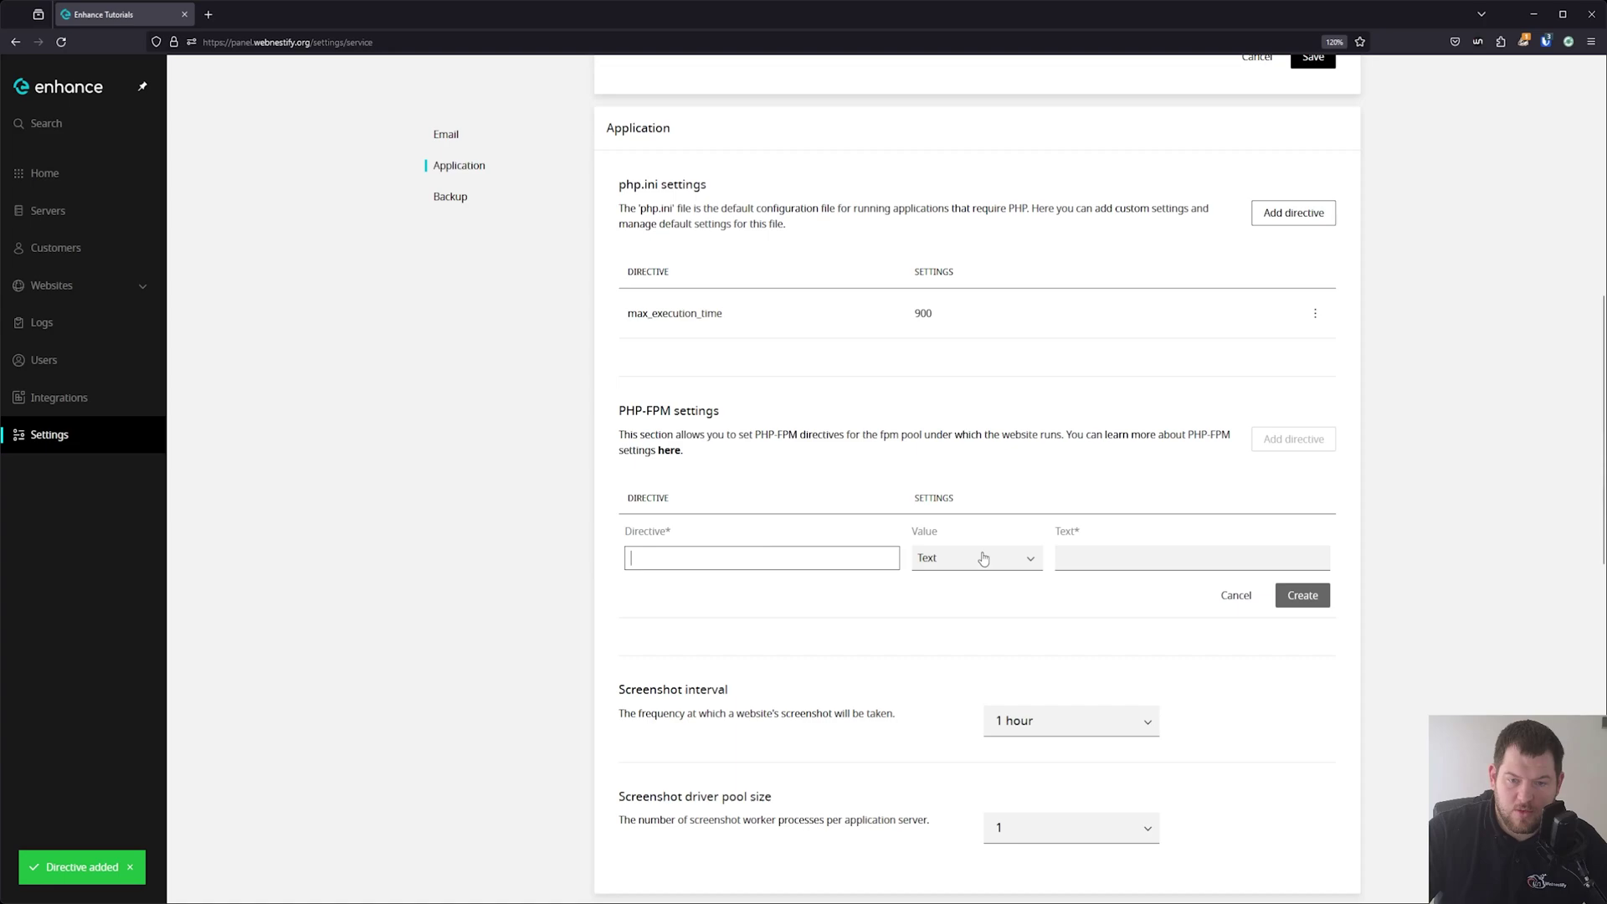
Discard the PHP-FPM row and create php.ini directive max_input_time with value 400.
click(1237, 597)
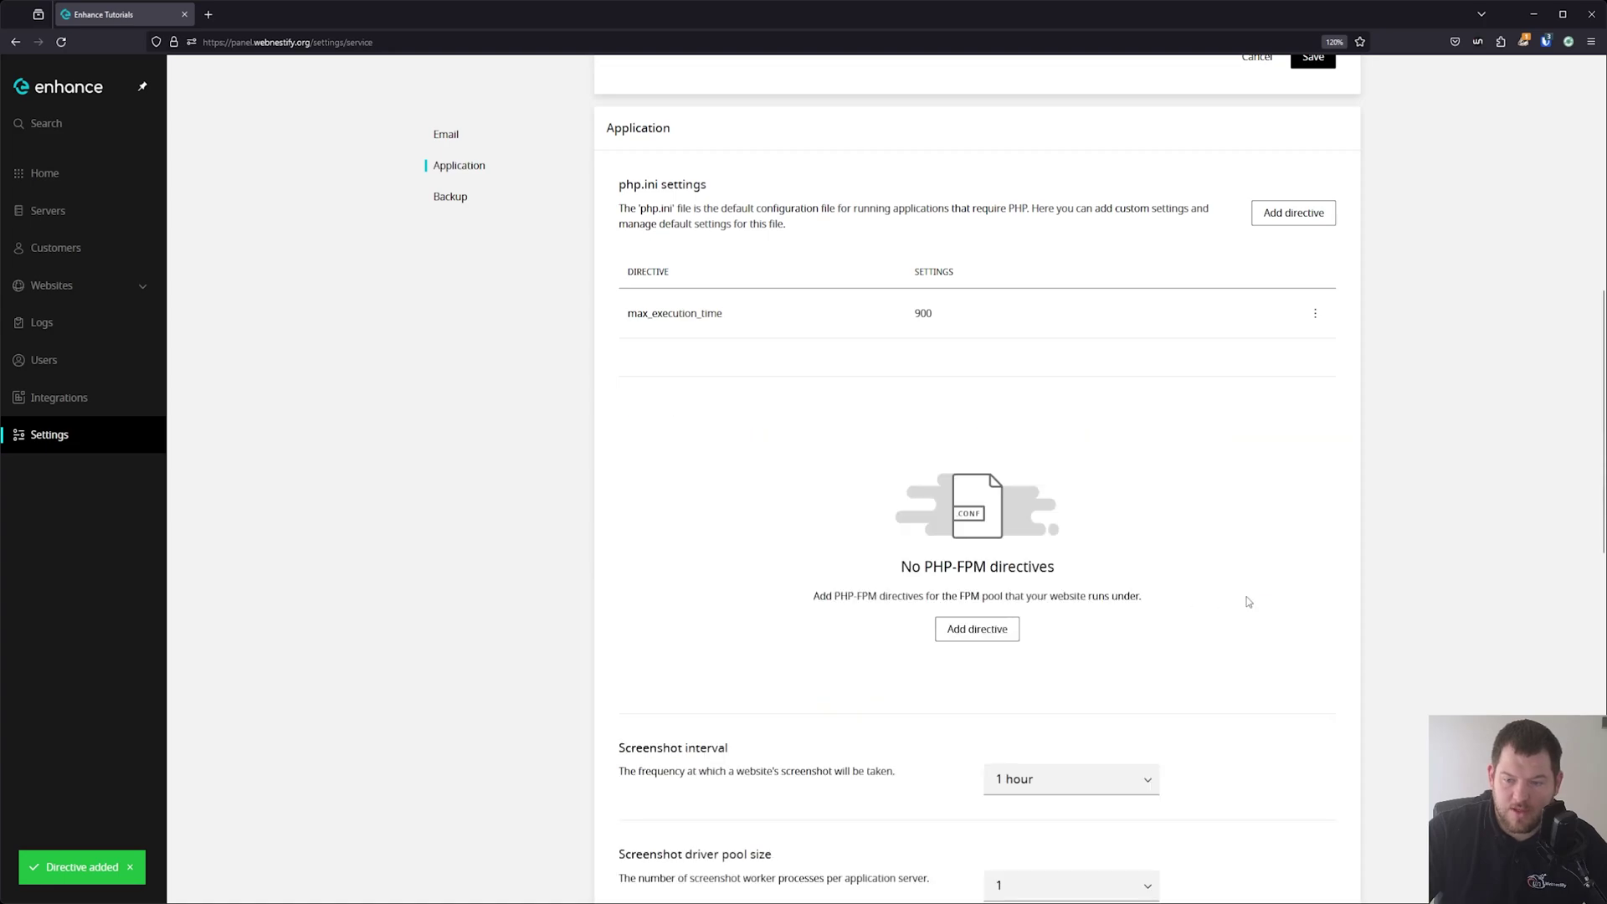
click(1311, 214)
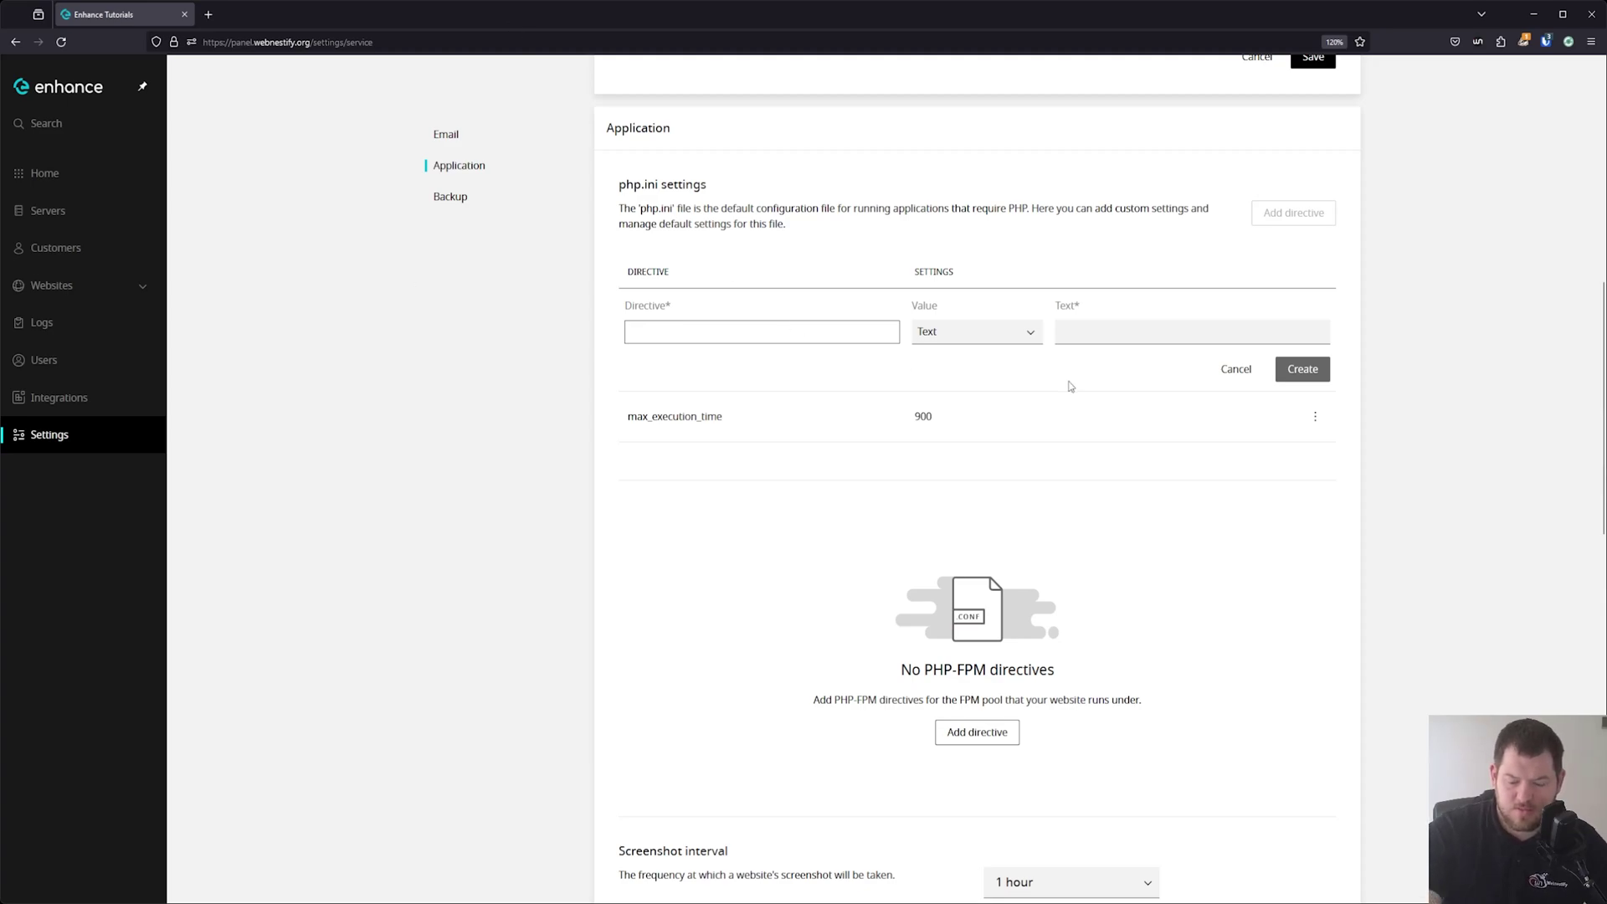
click(666, 335)
text(max_inpu)
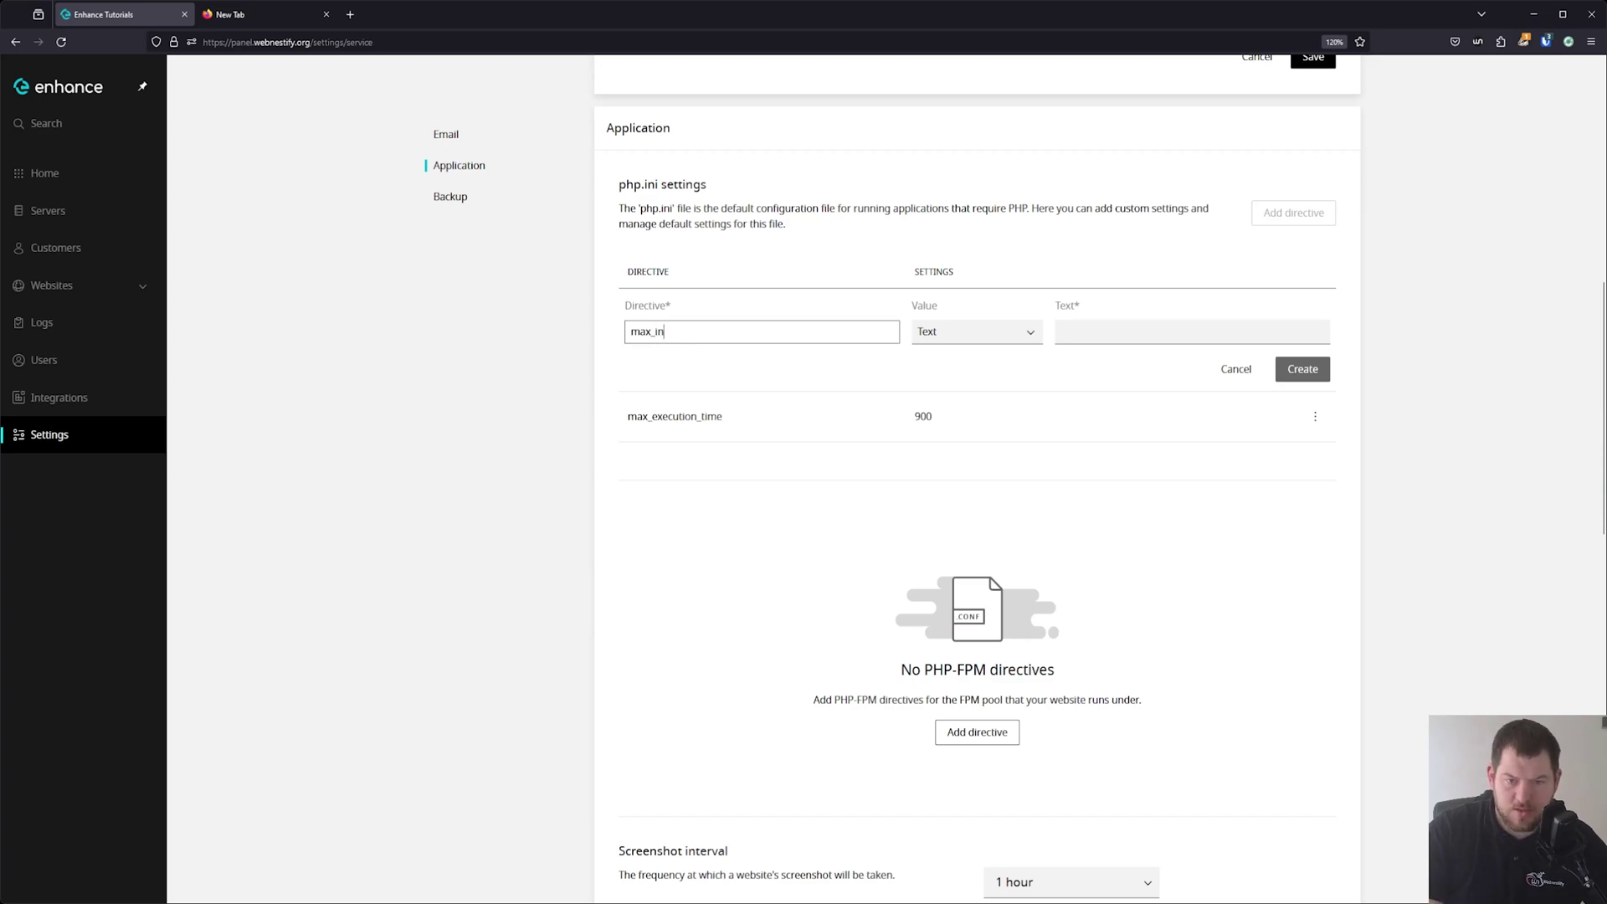
text(time)
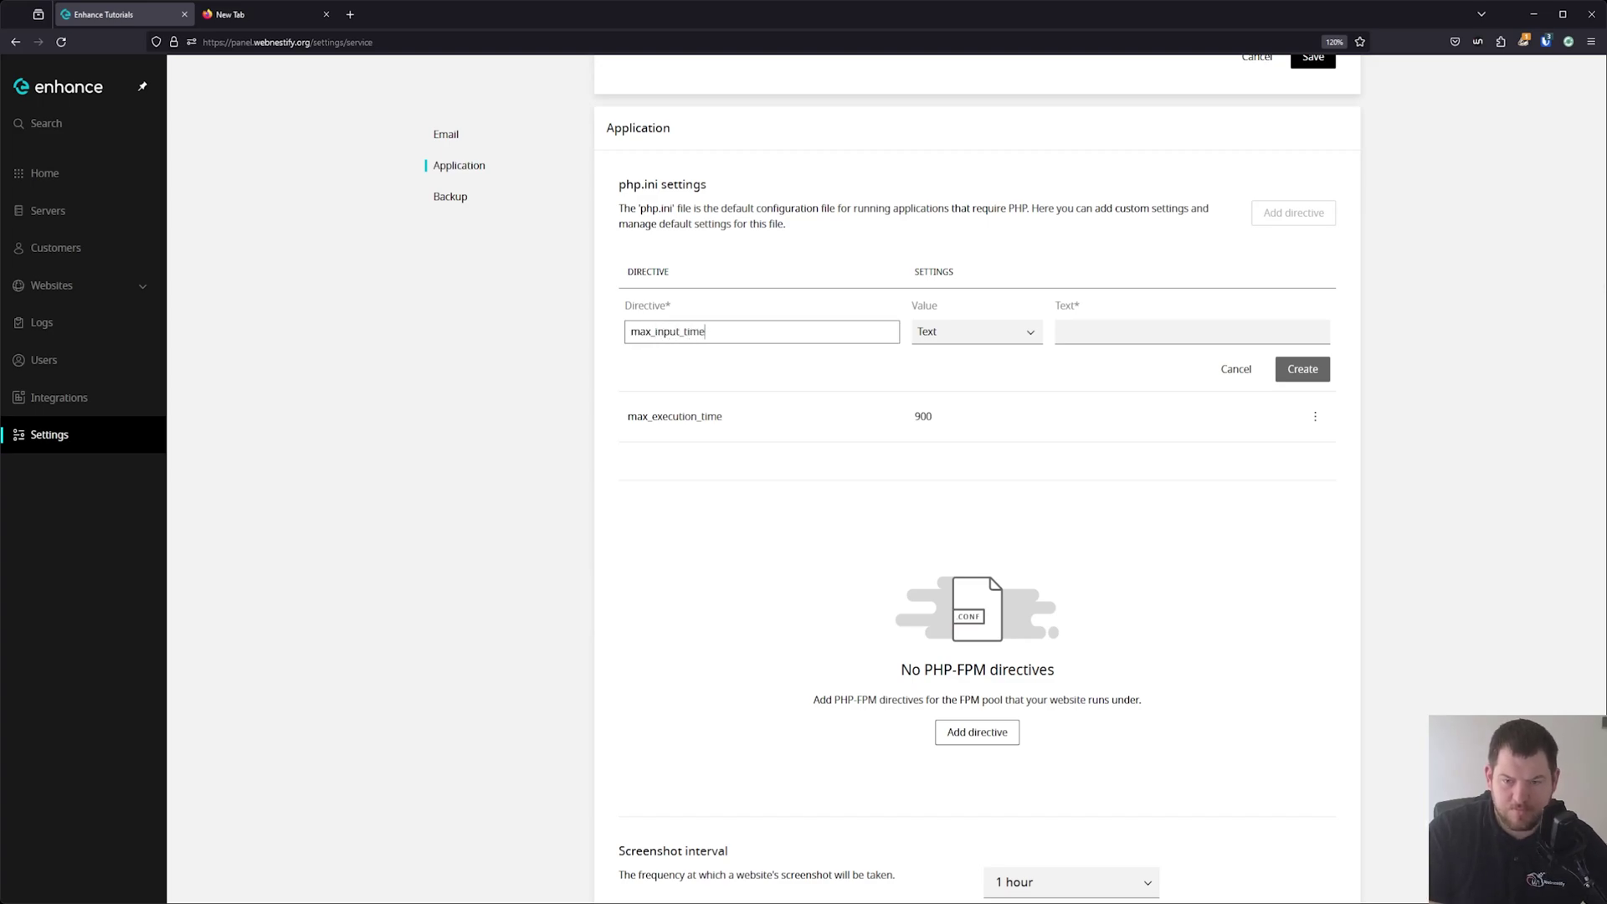
click(1103, 330)
text(400)
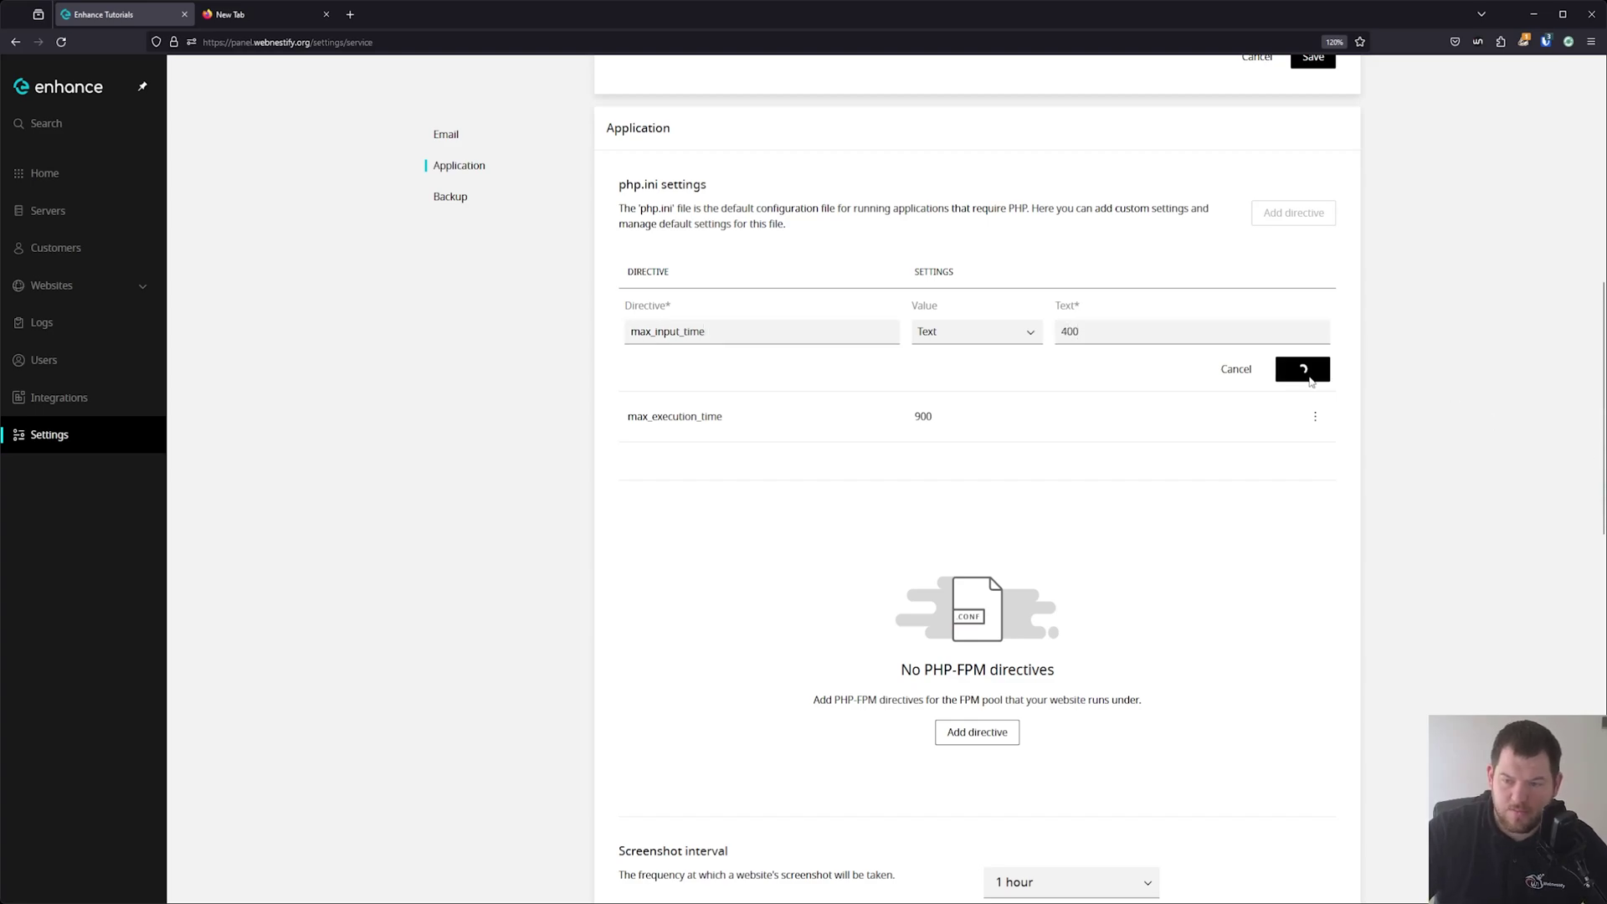
click(1305, 368)
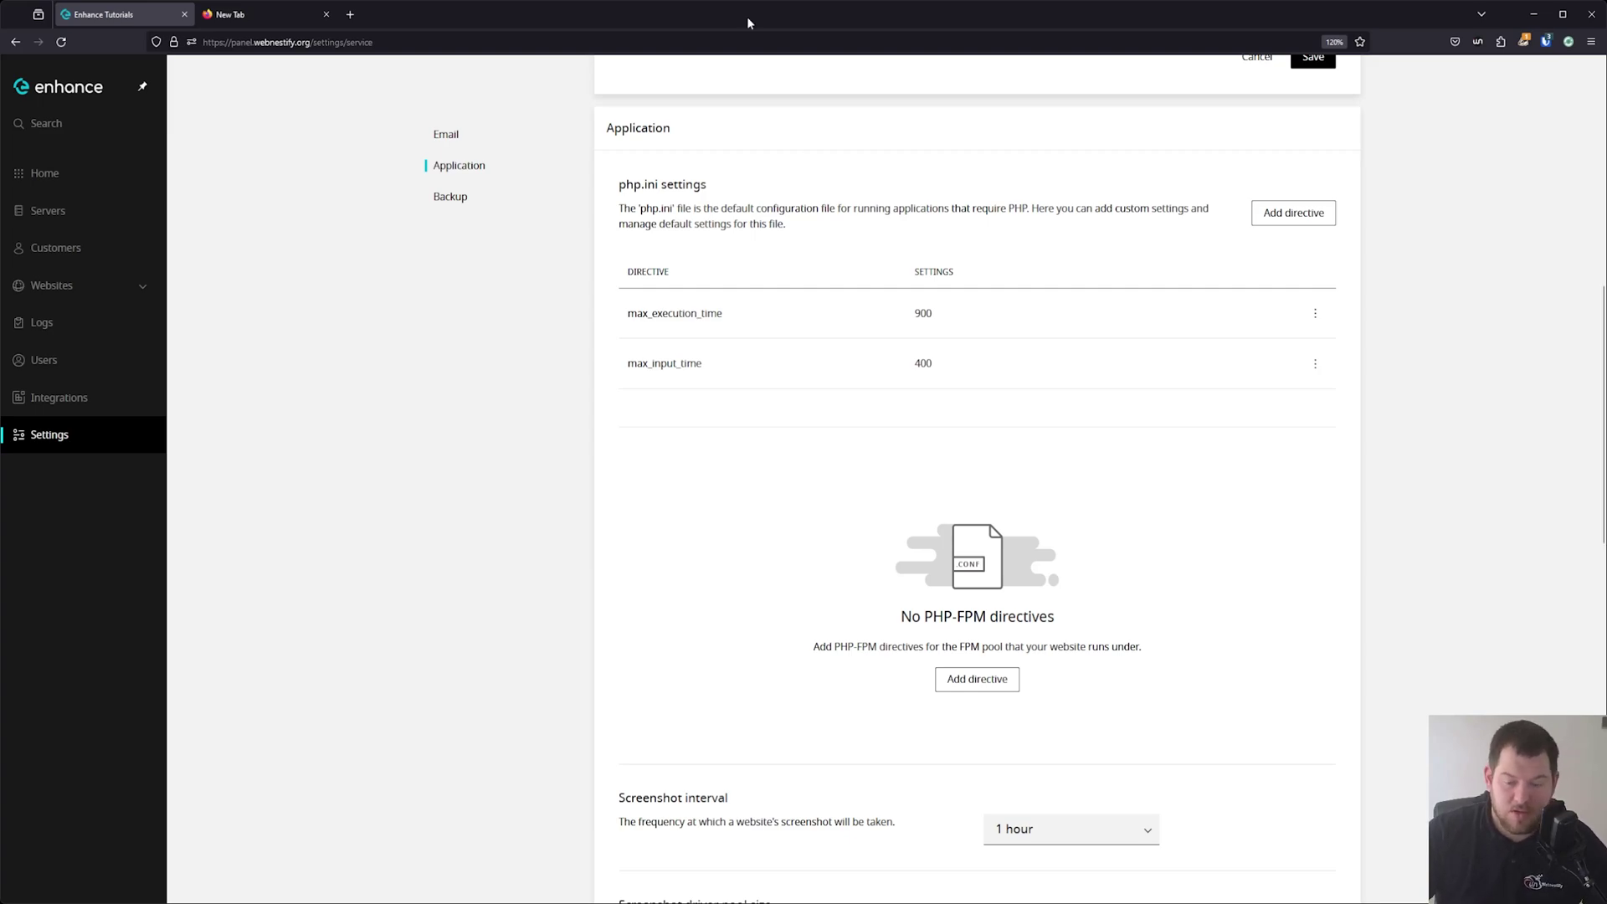
scroll(764, 505, down, 3)
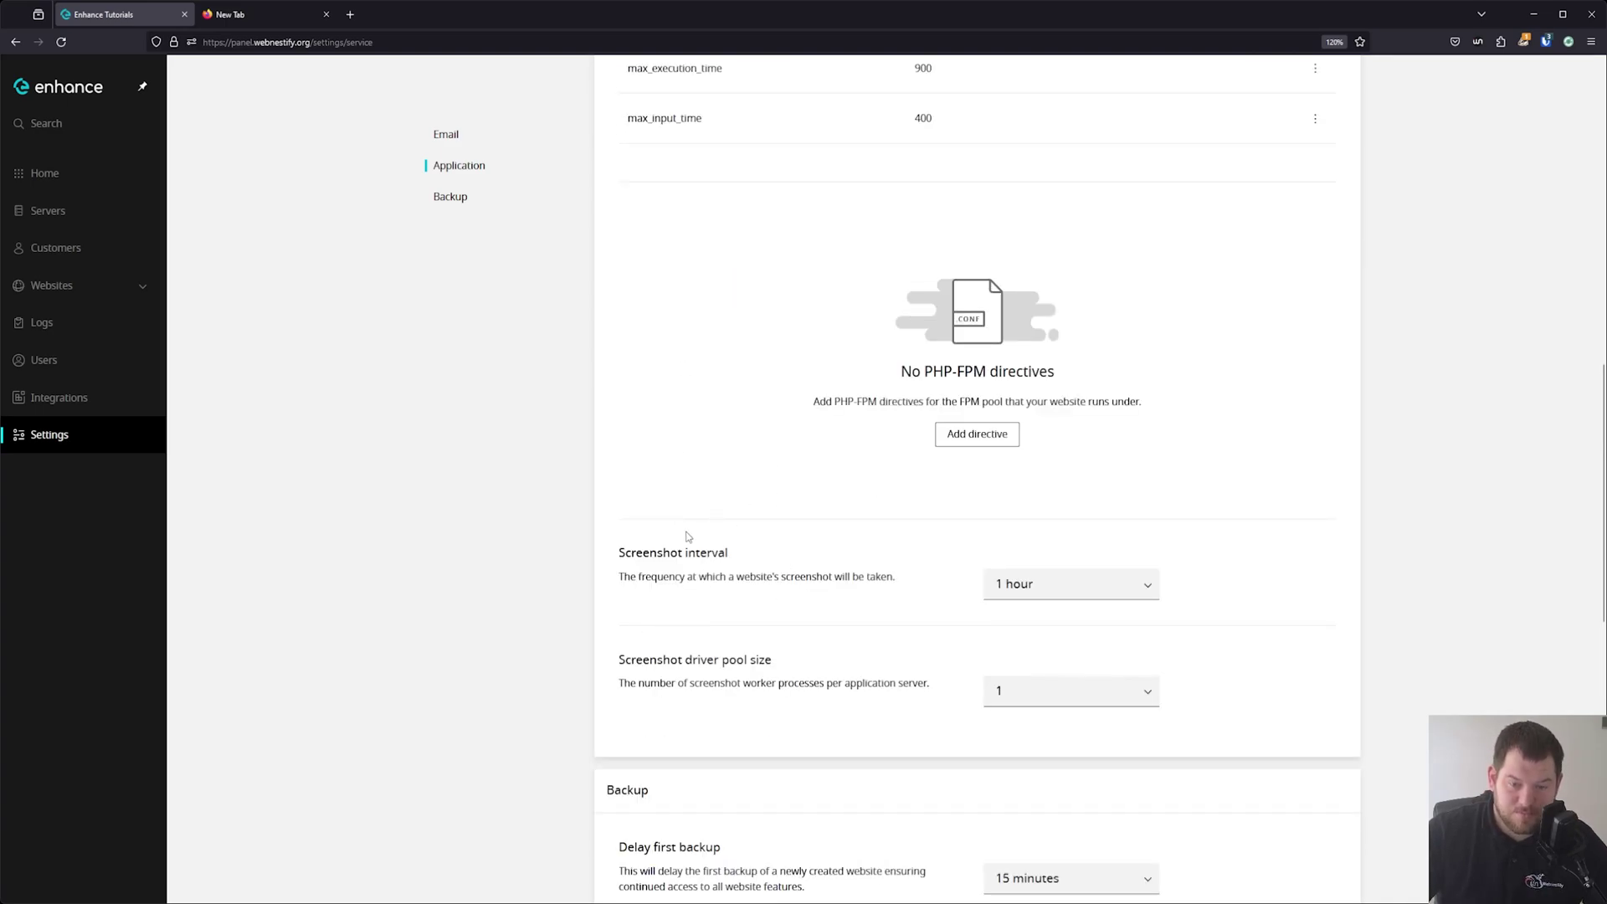
click(1037, 590)
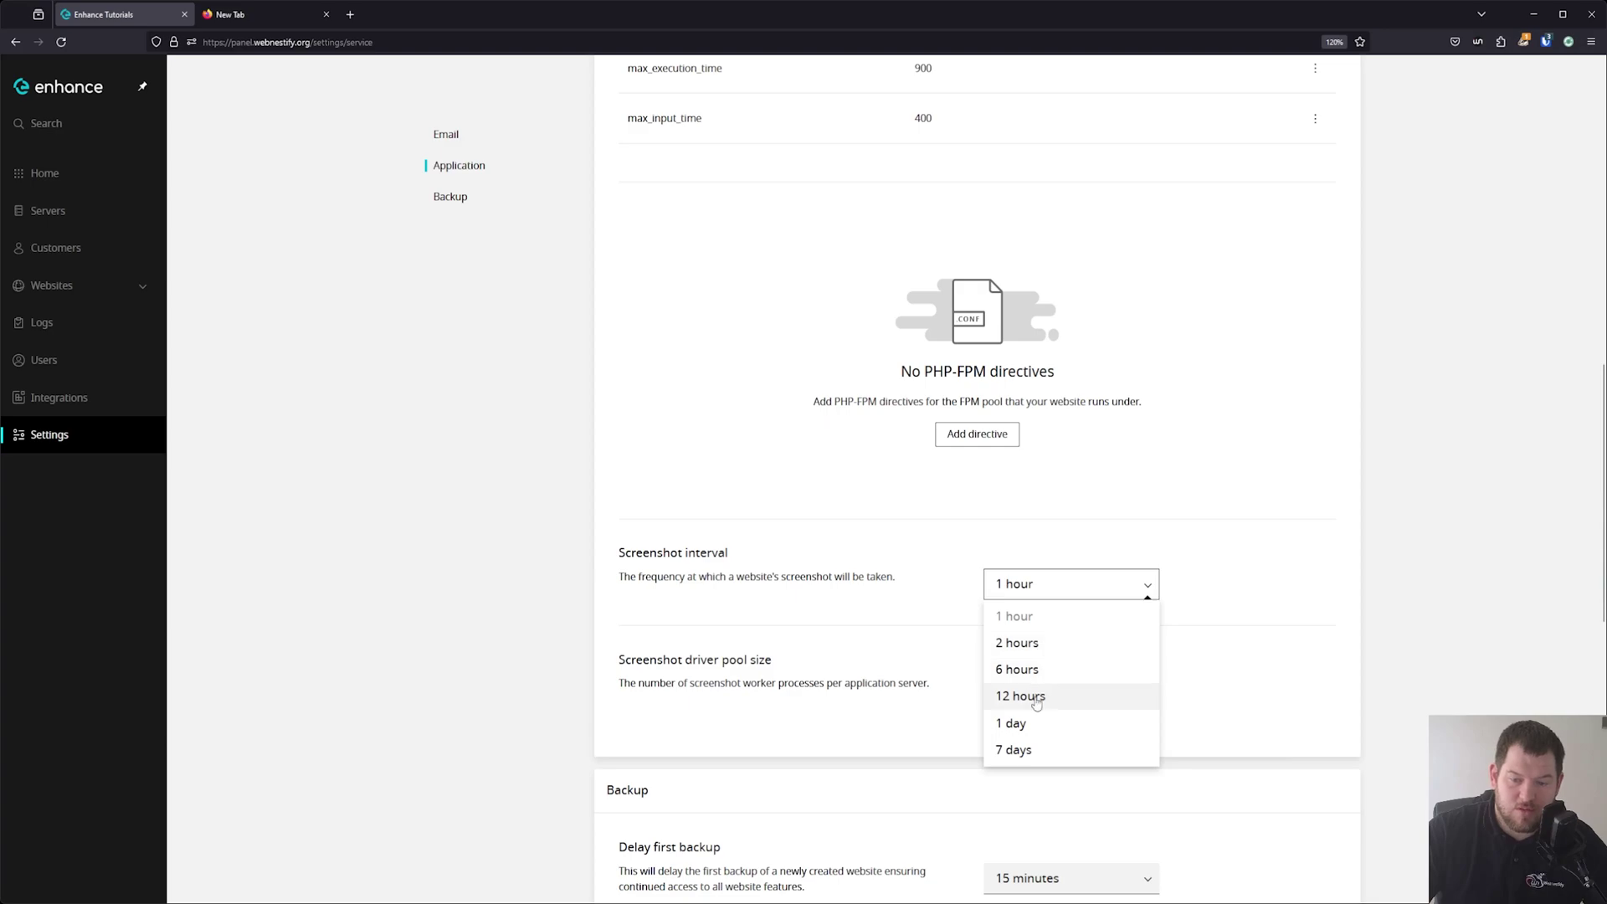
click(733, 604)
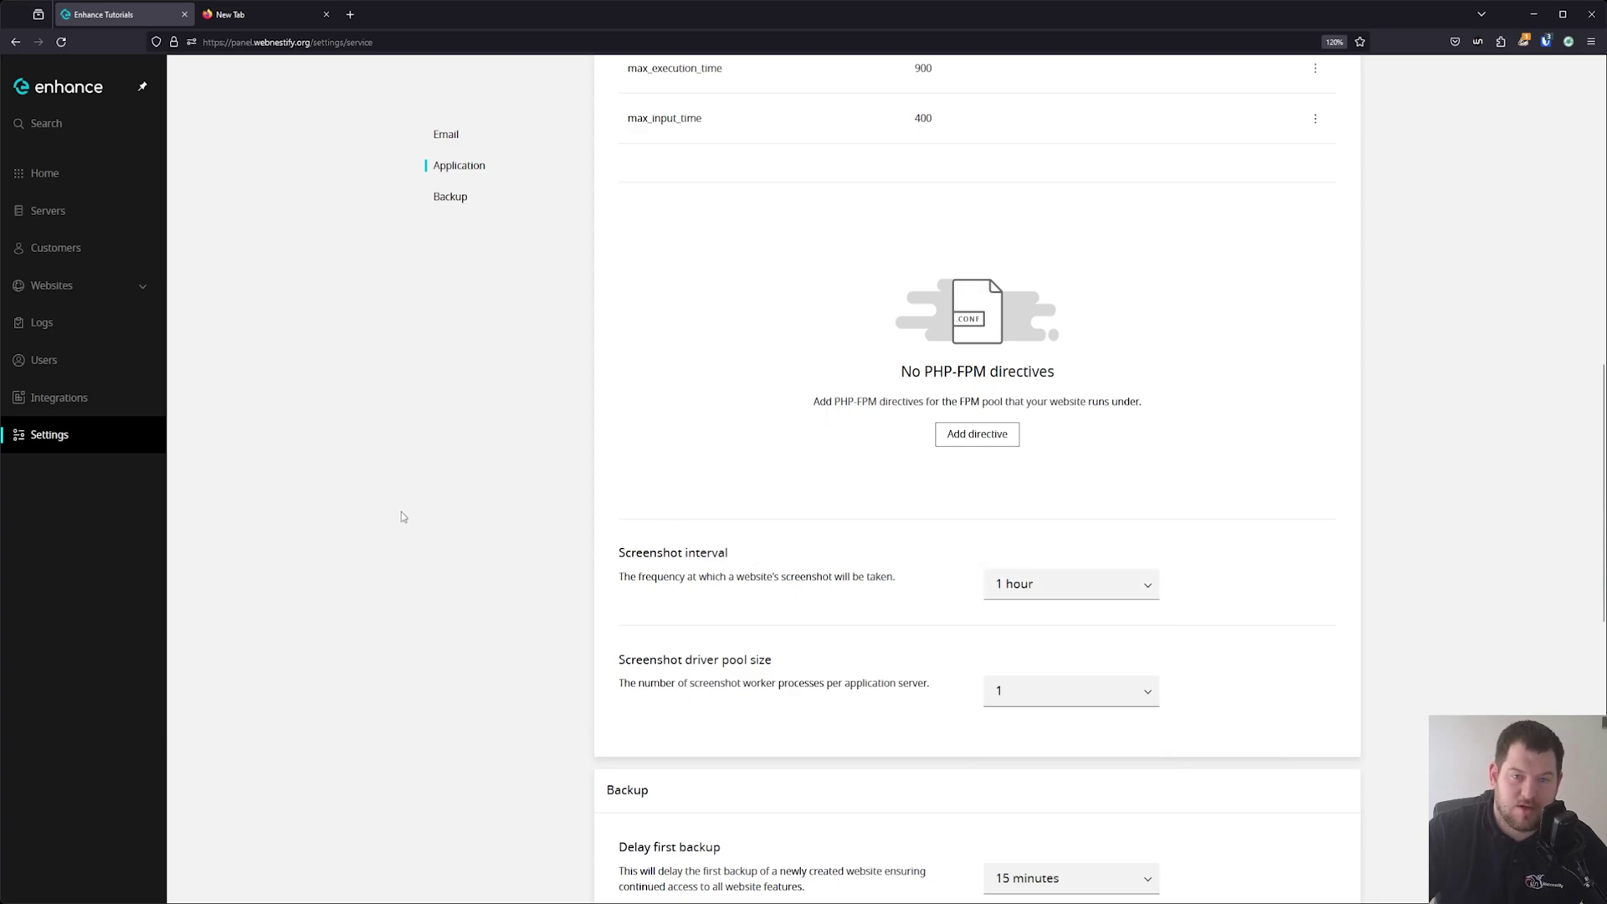
scroll(782, 445, down, 8)
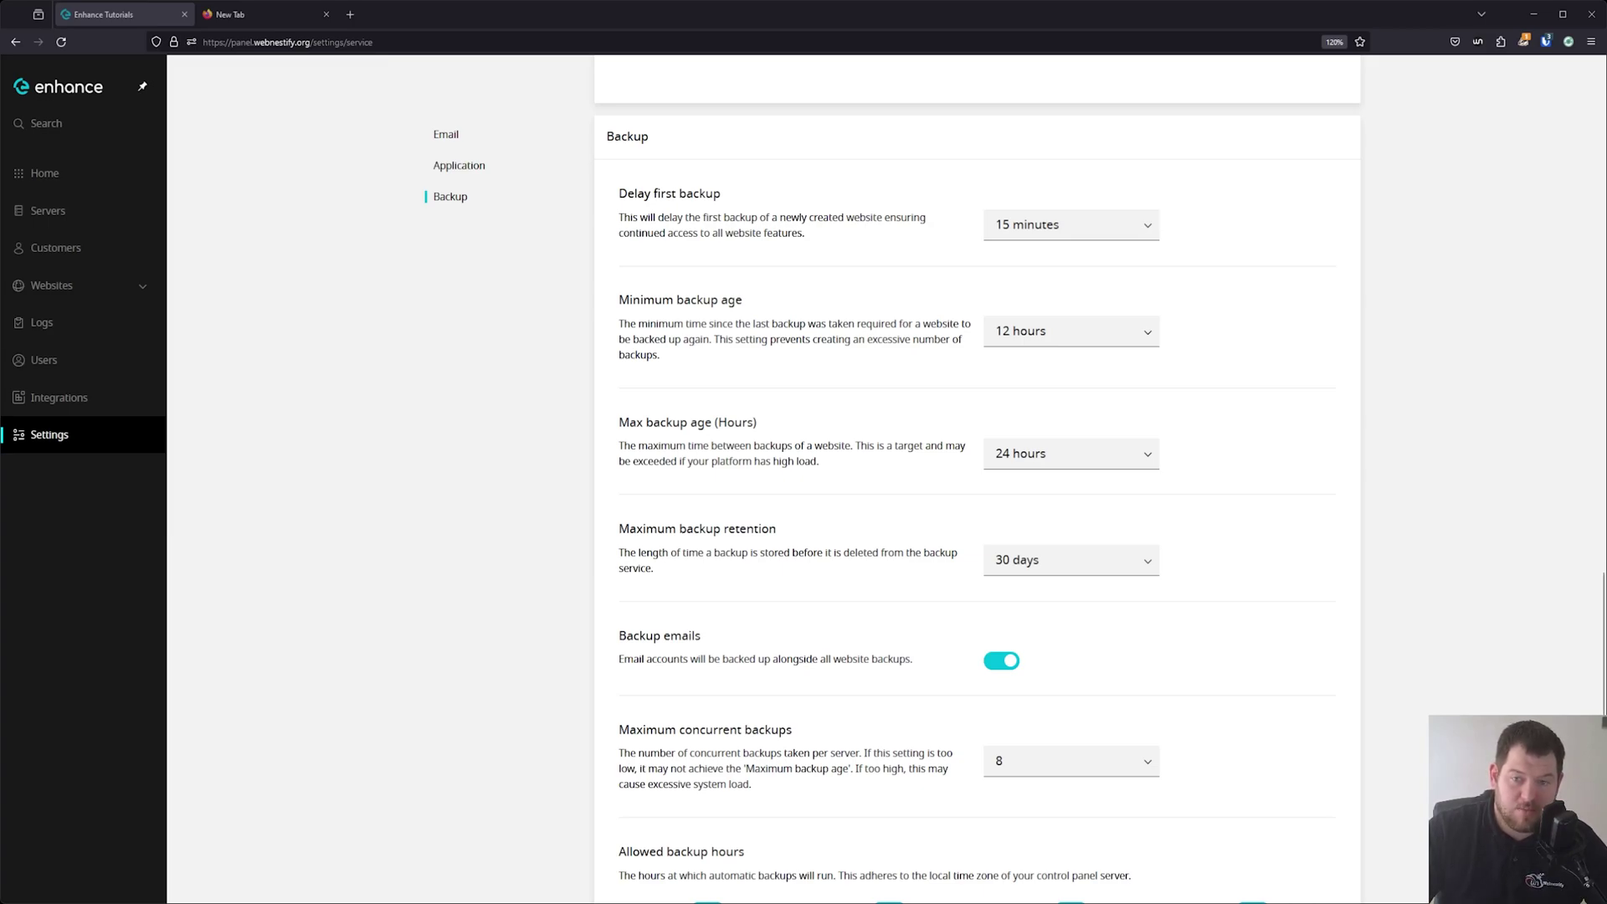
Set minimum backup age to 4 hours and maximum backup retention to 7 days.
click(1065, 330)
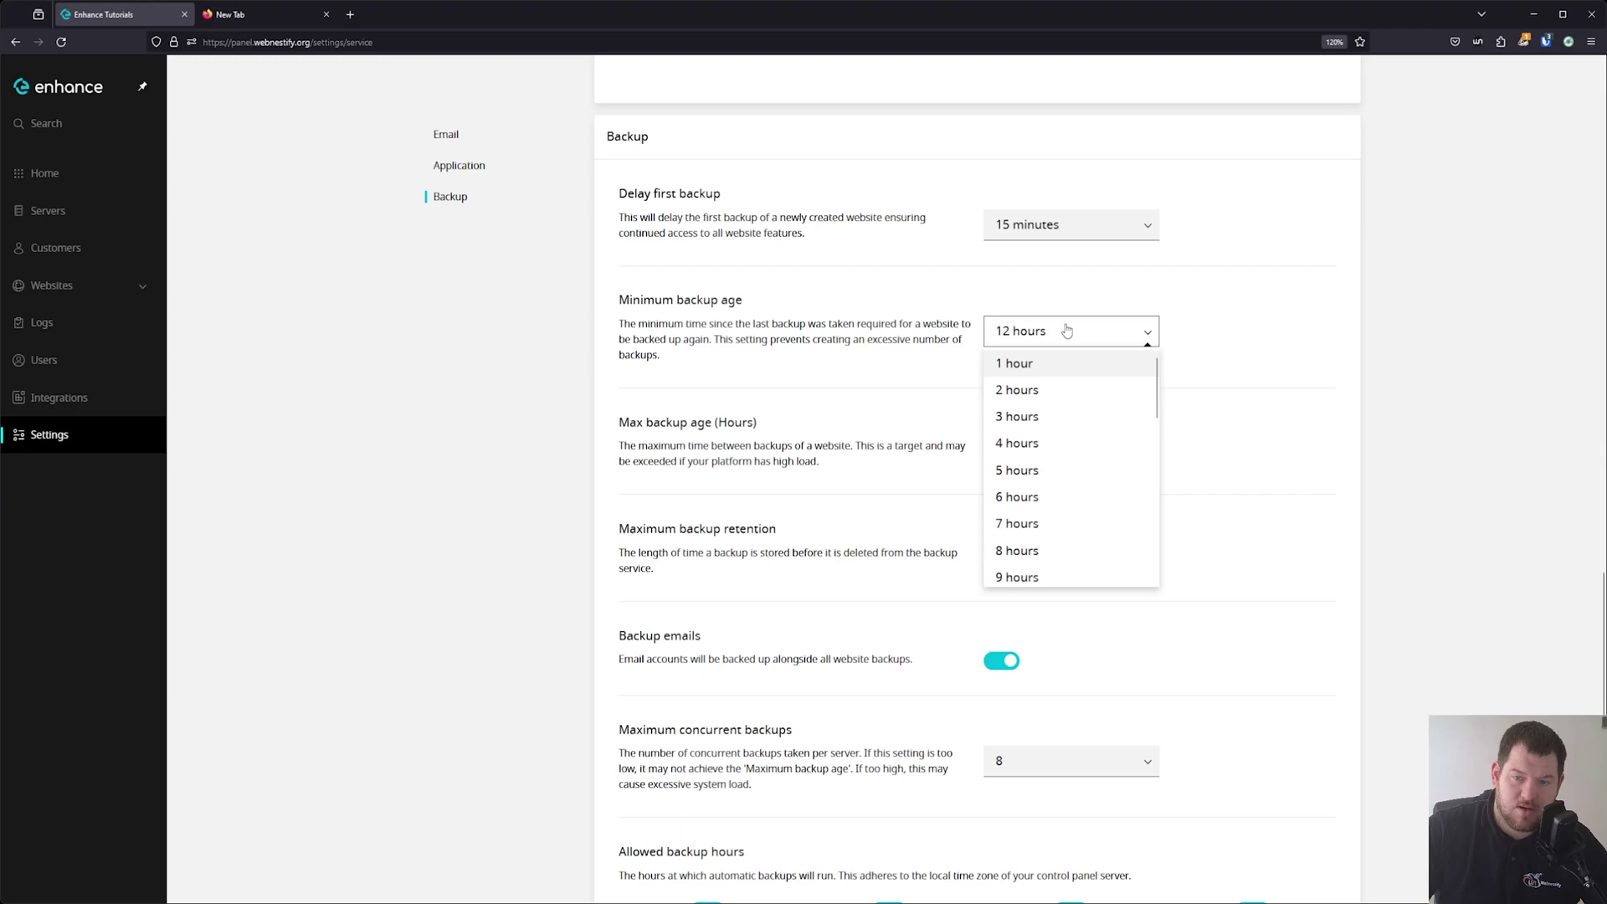
click(1047, 441)
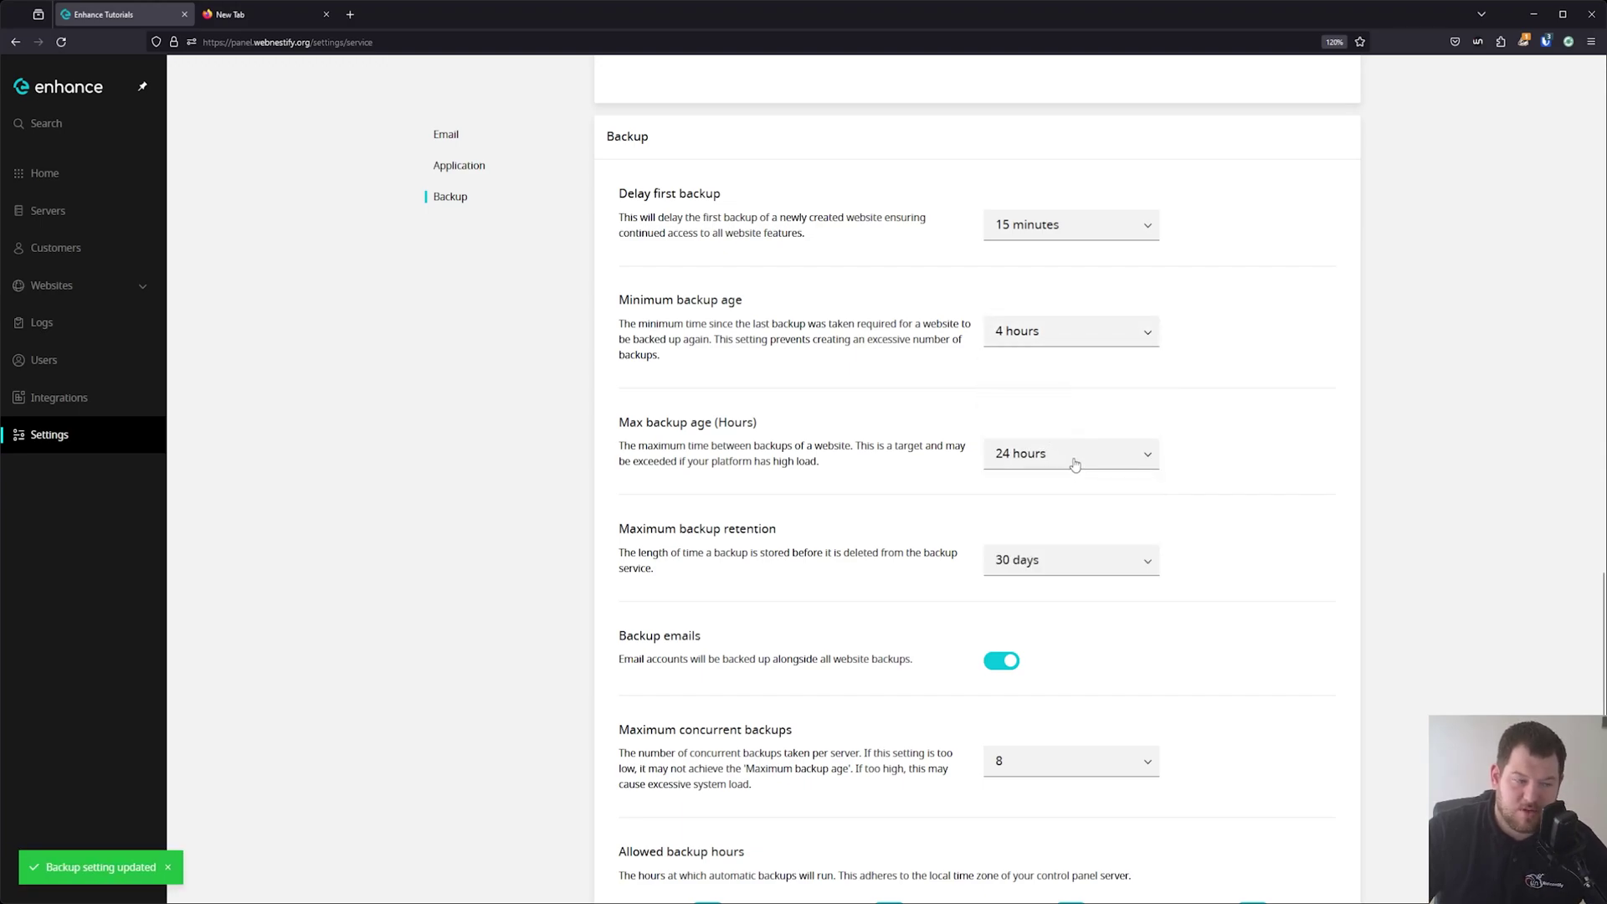
click(1078, 564)
click(1046, 698)
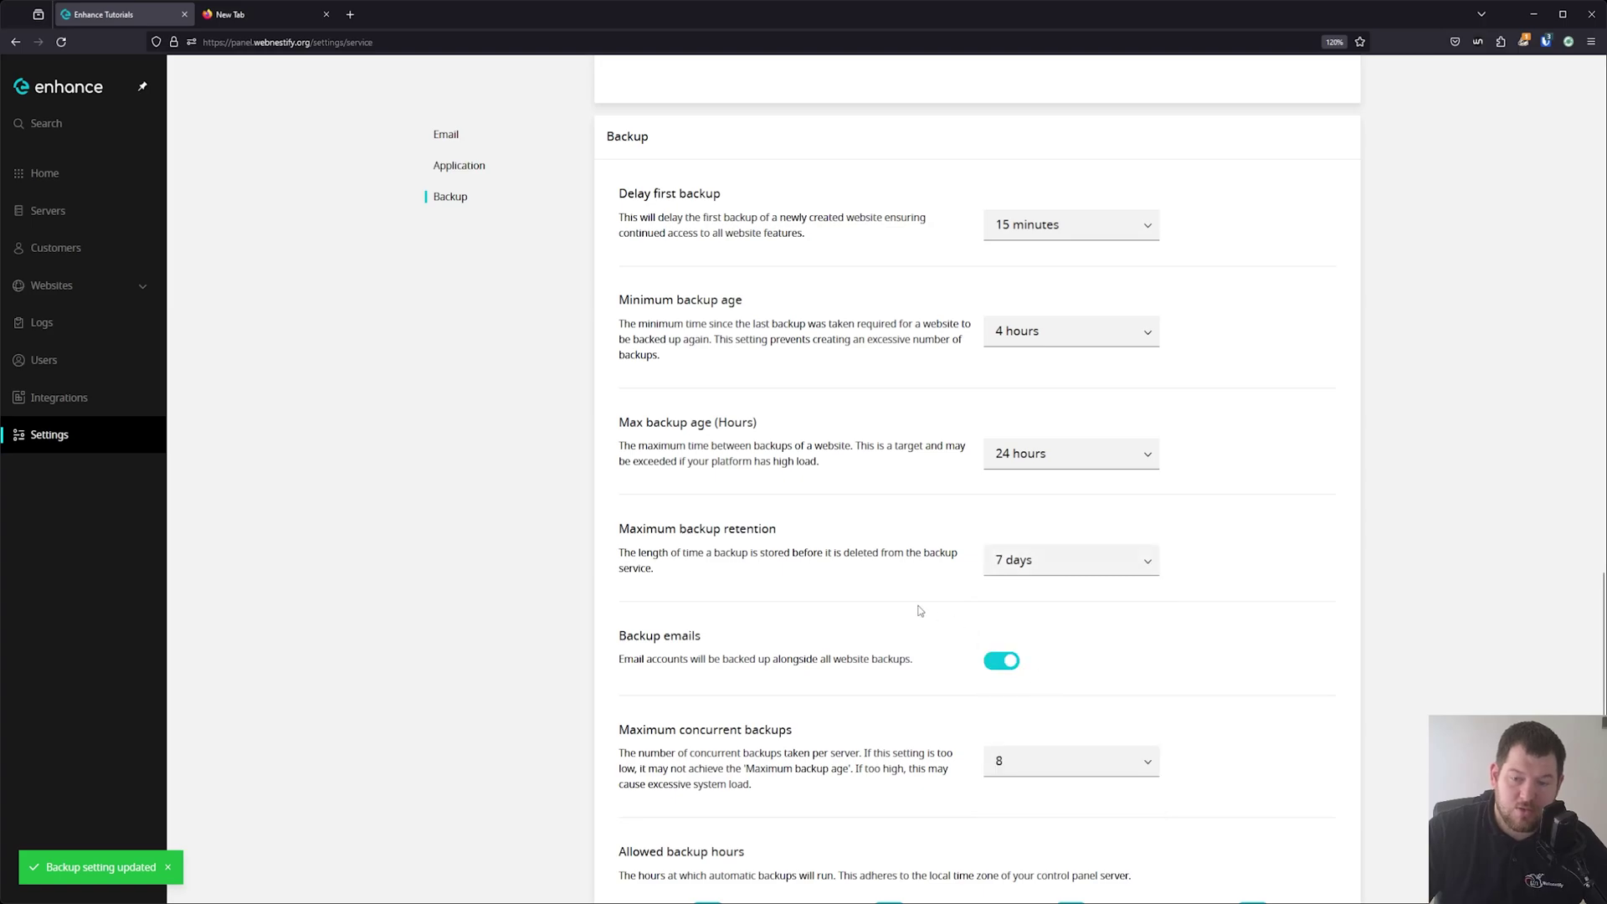
Keep maximum concurrent backups at 8 and return to the Settings overview.
scroll(793, 599, down, 3)
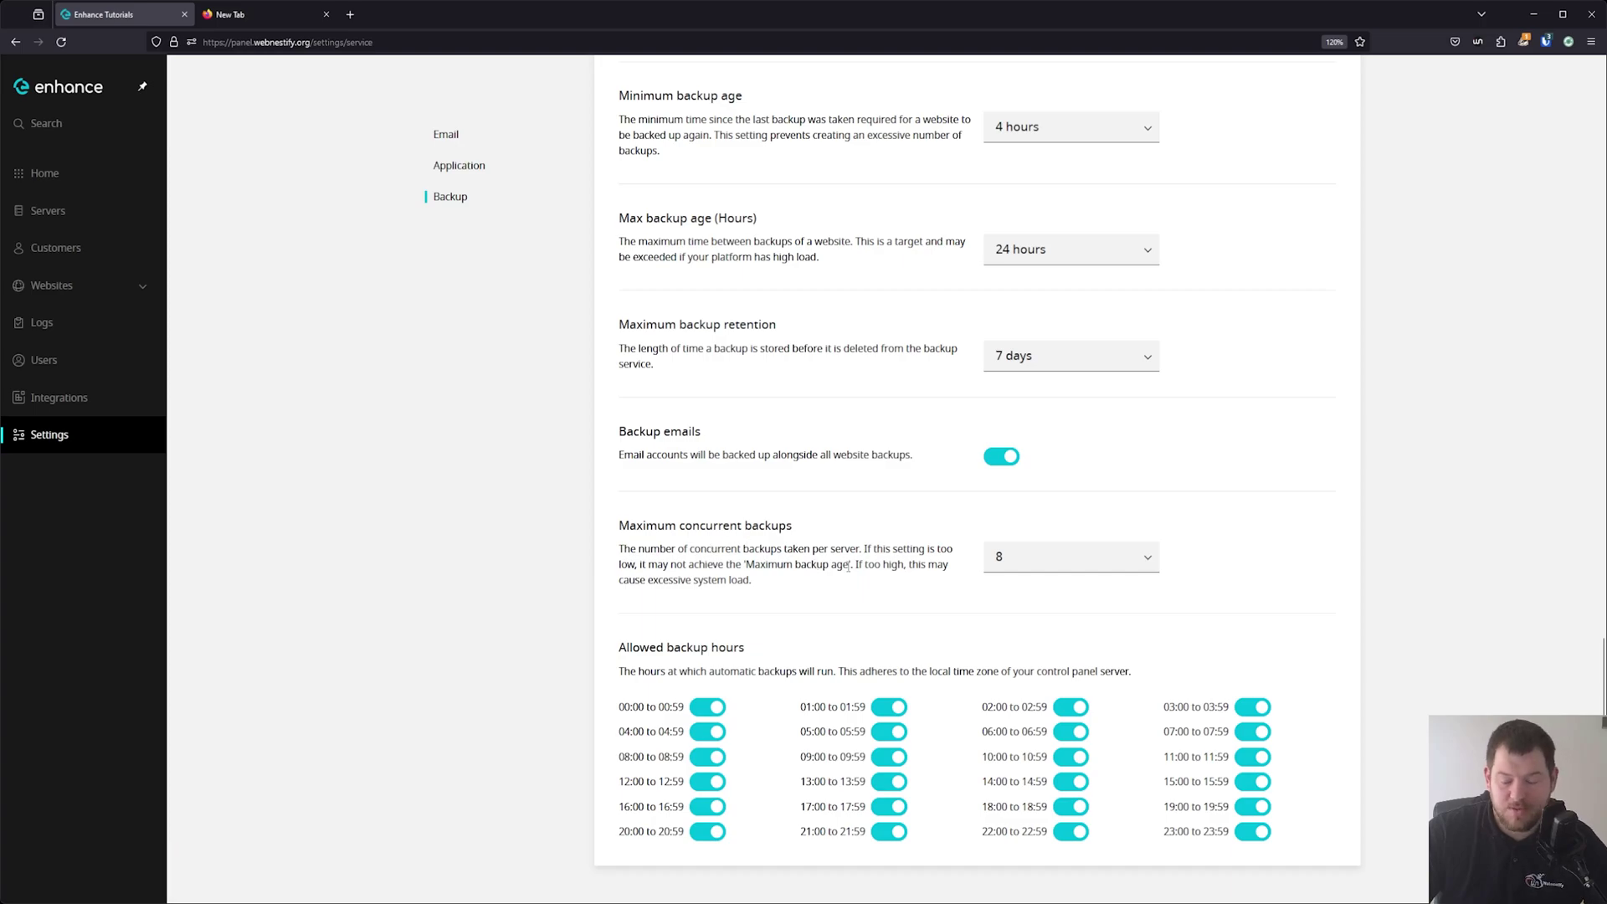
click(1119, 556)
scroll(1064, 736, down, 2)
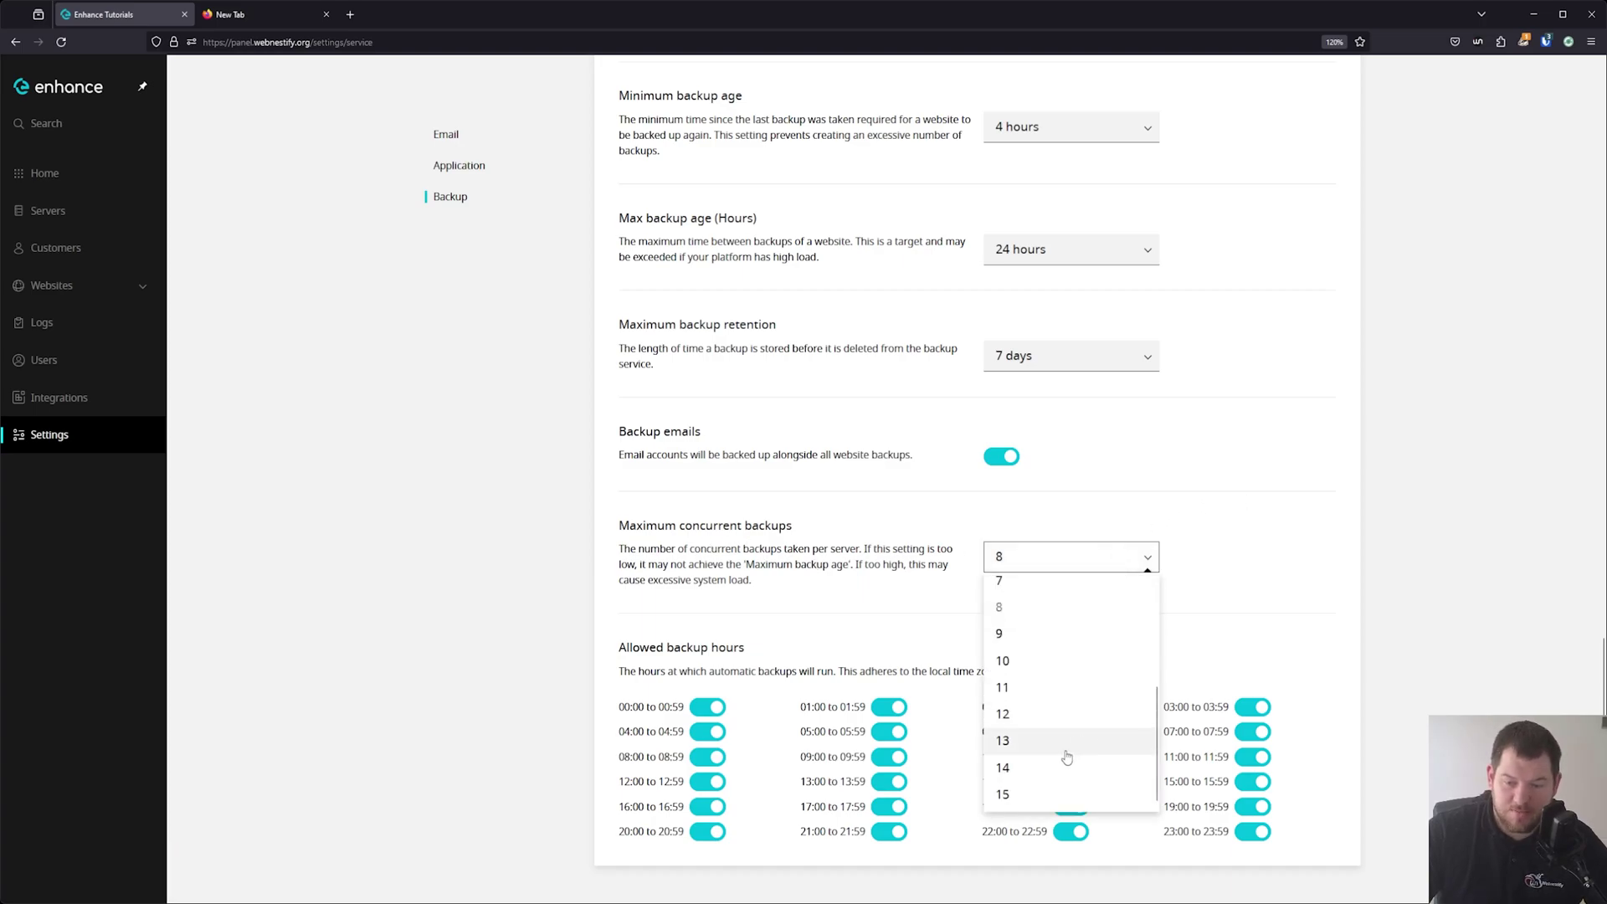
click(1178, 510)
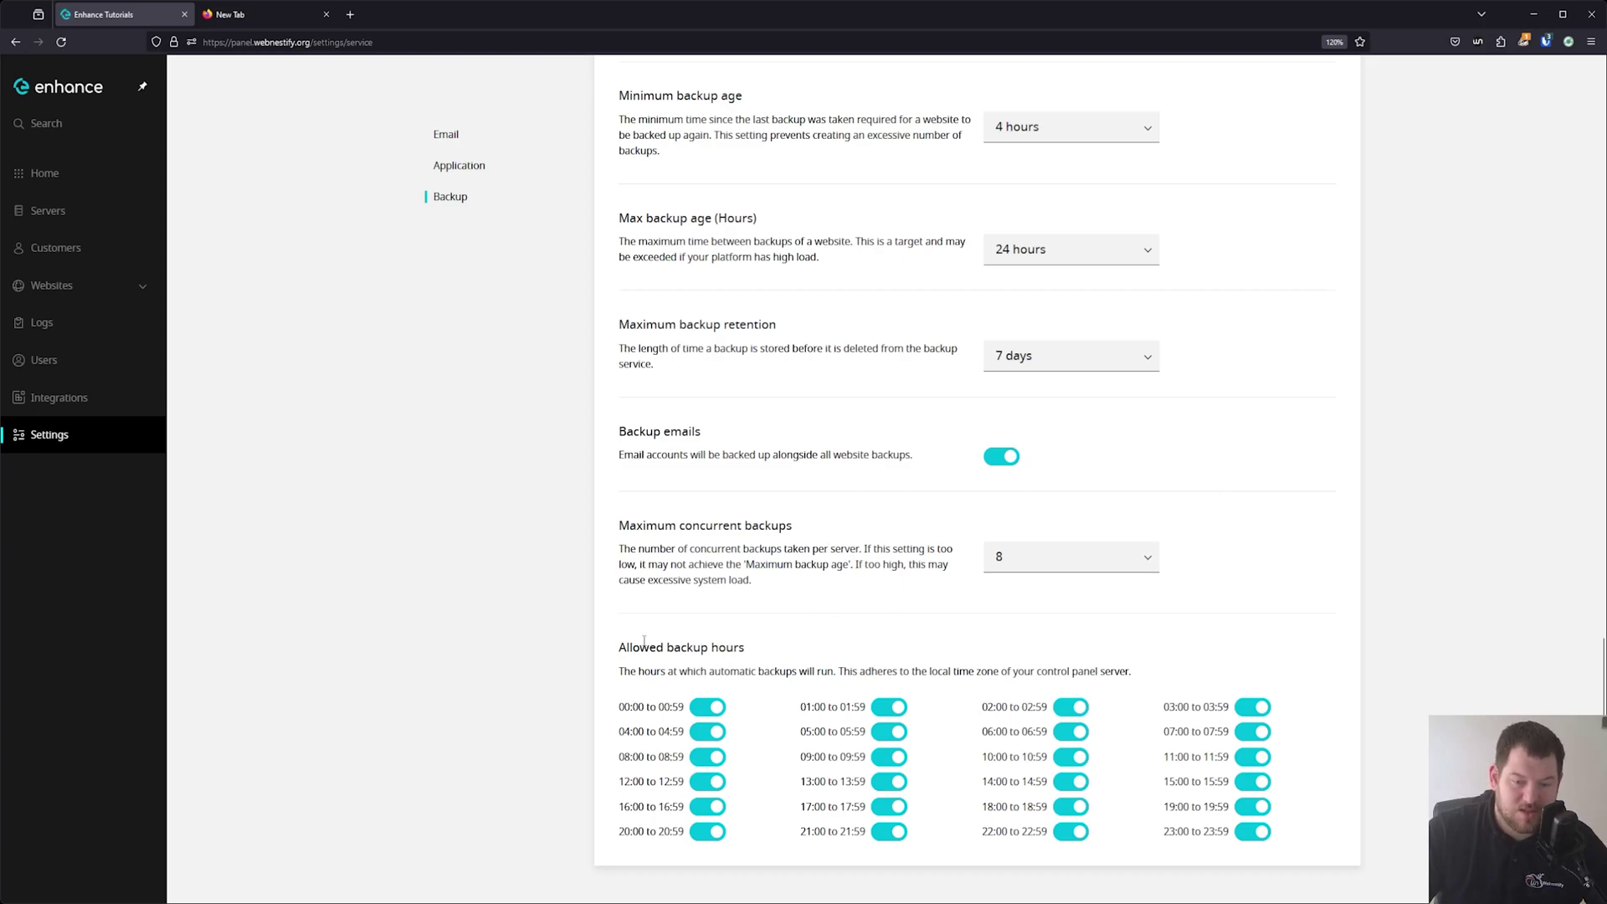
scroll(787, 671, up, 3)
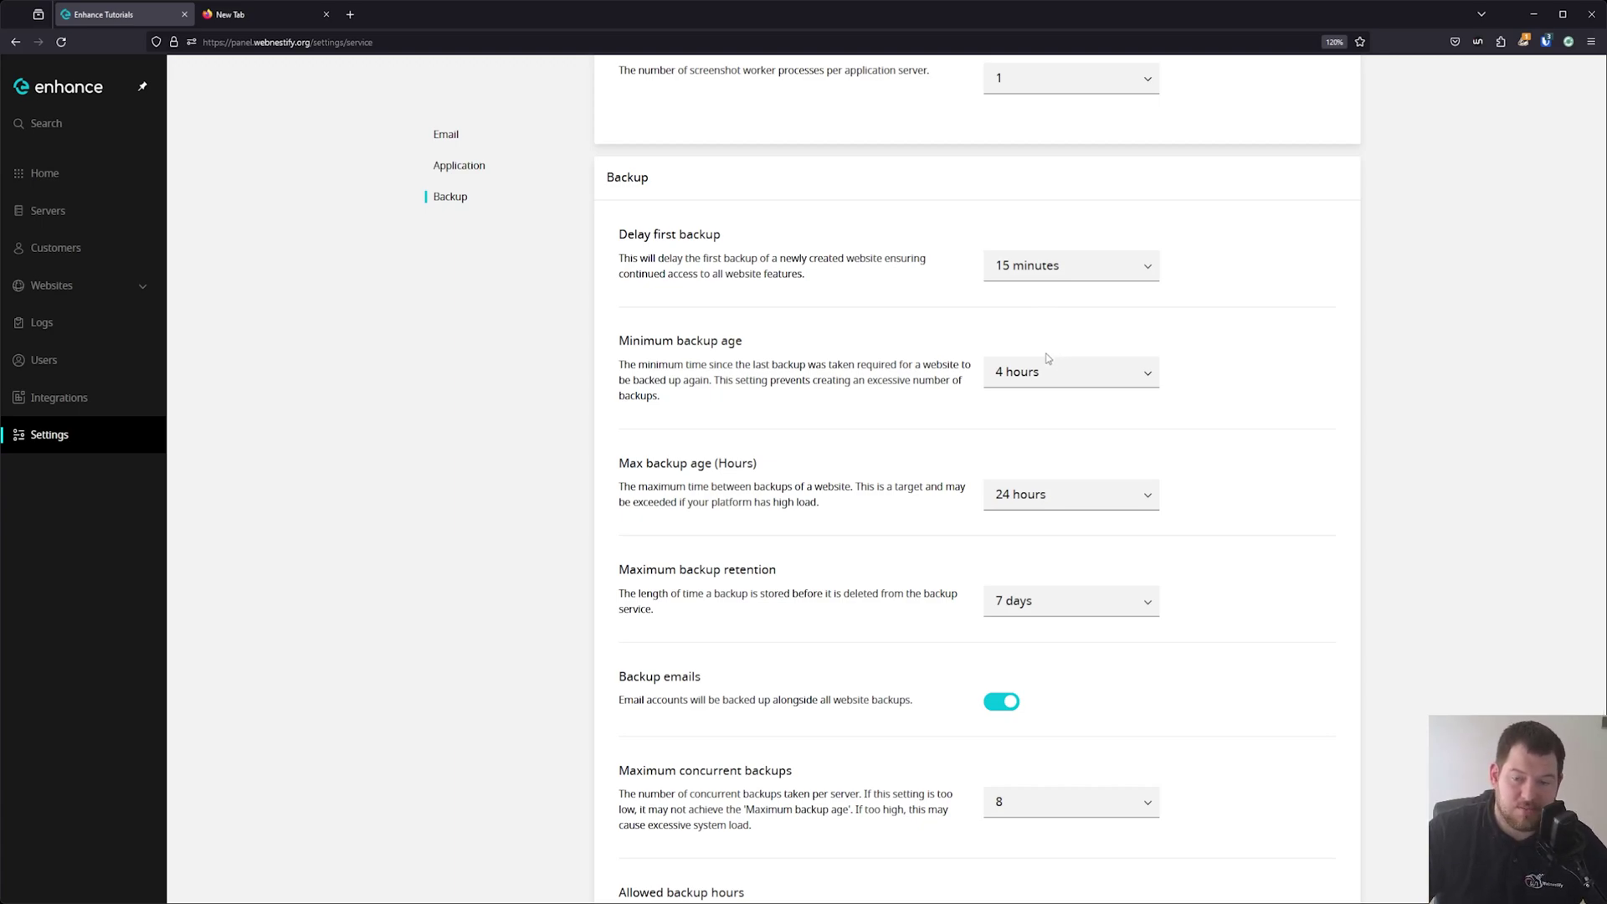
scroll(1018, 347, up, 15)
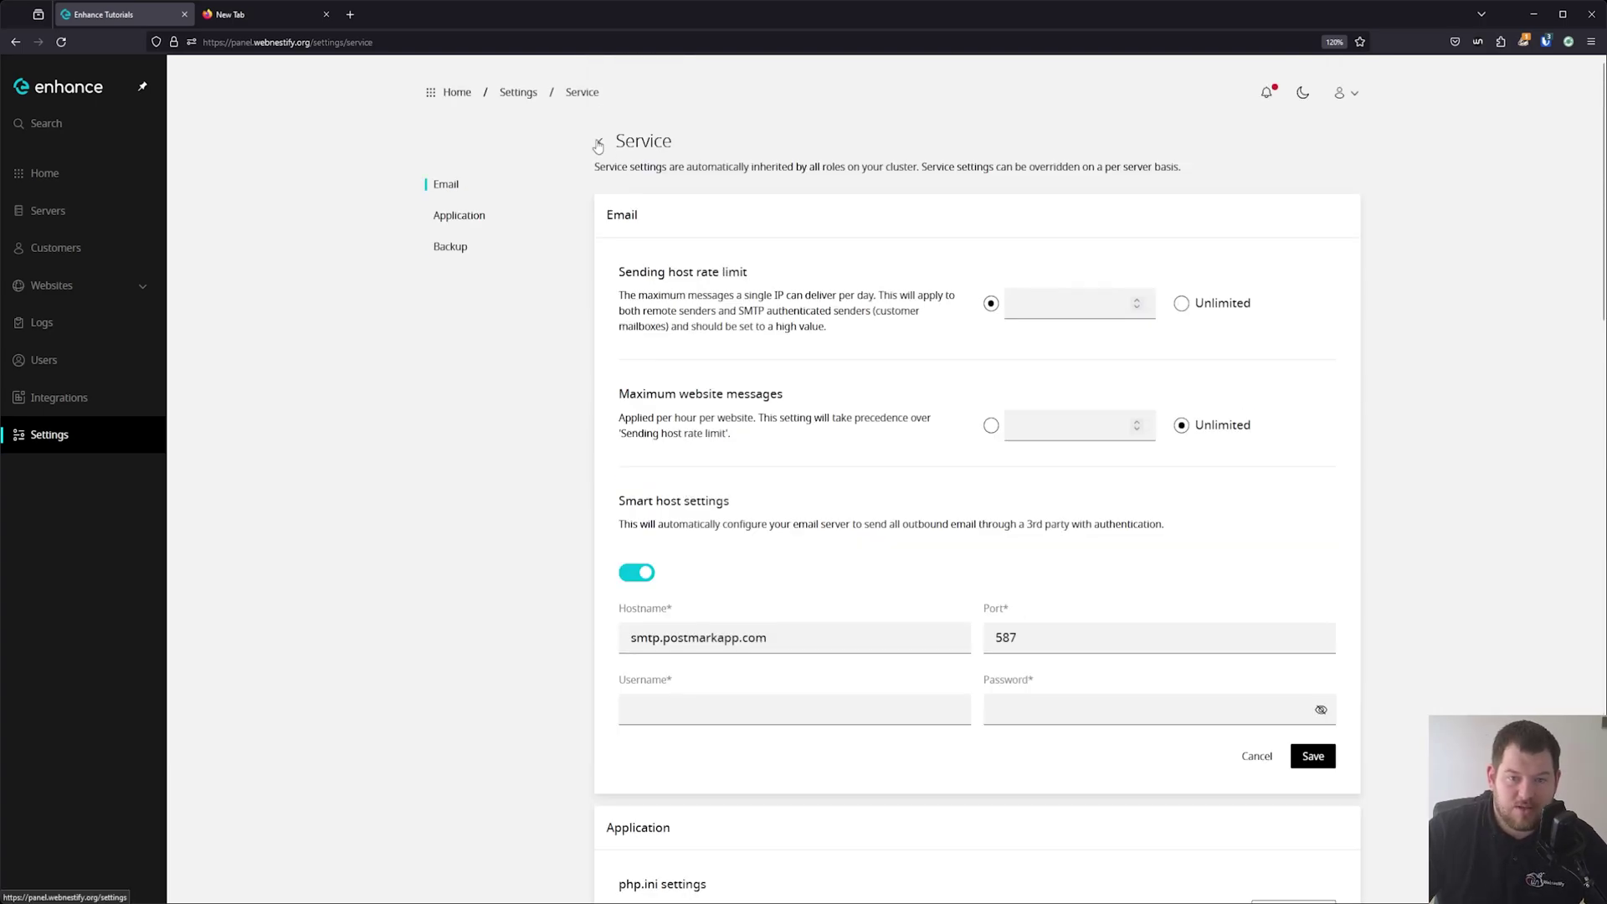
click(600, 142)
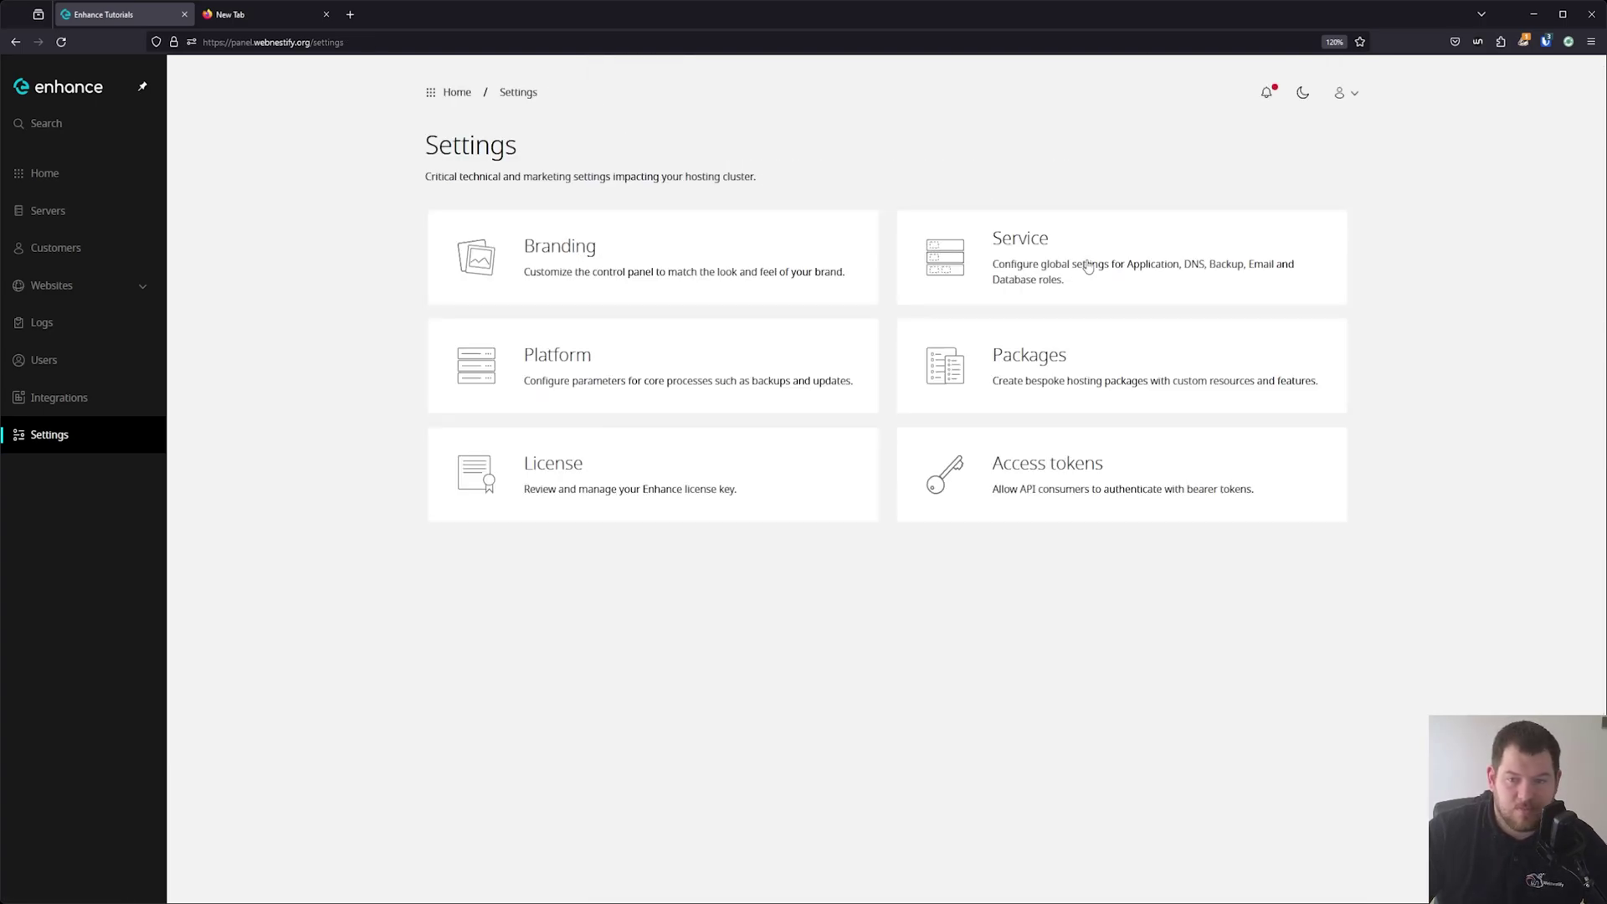
Open Platform settings and review platform domains, the 10.4.0 software update and server placement.
click(655, 381)
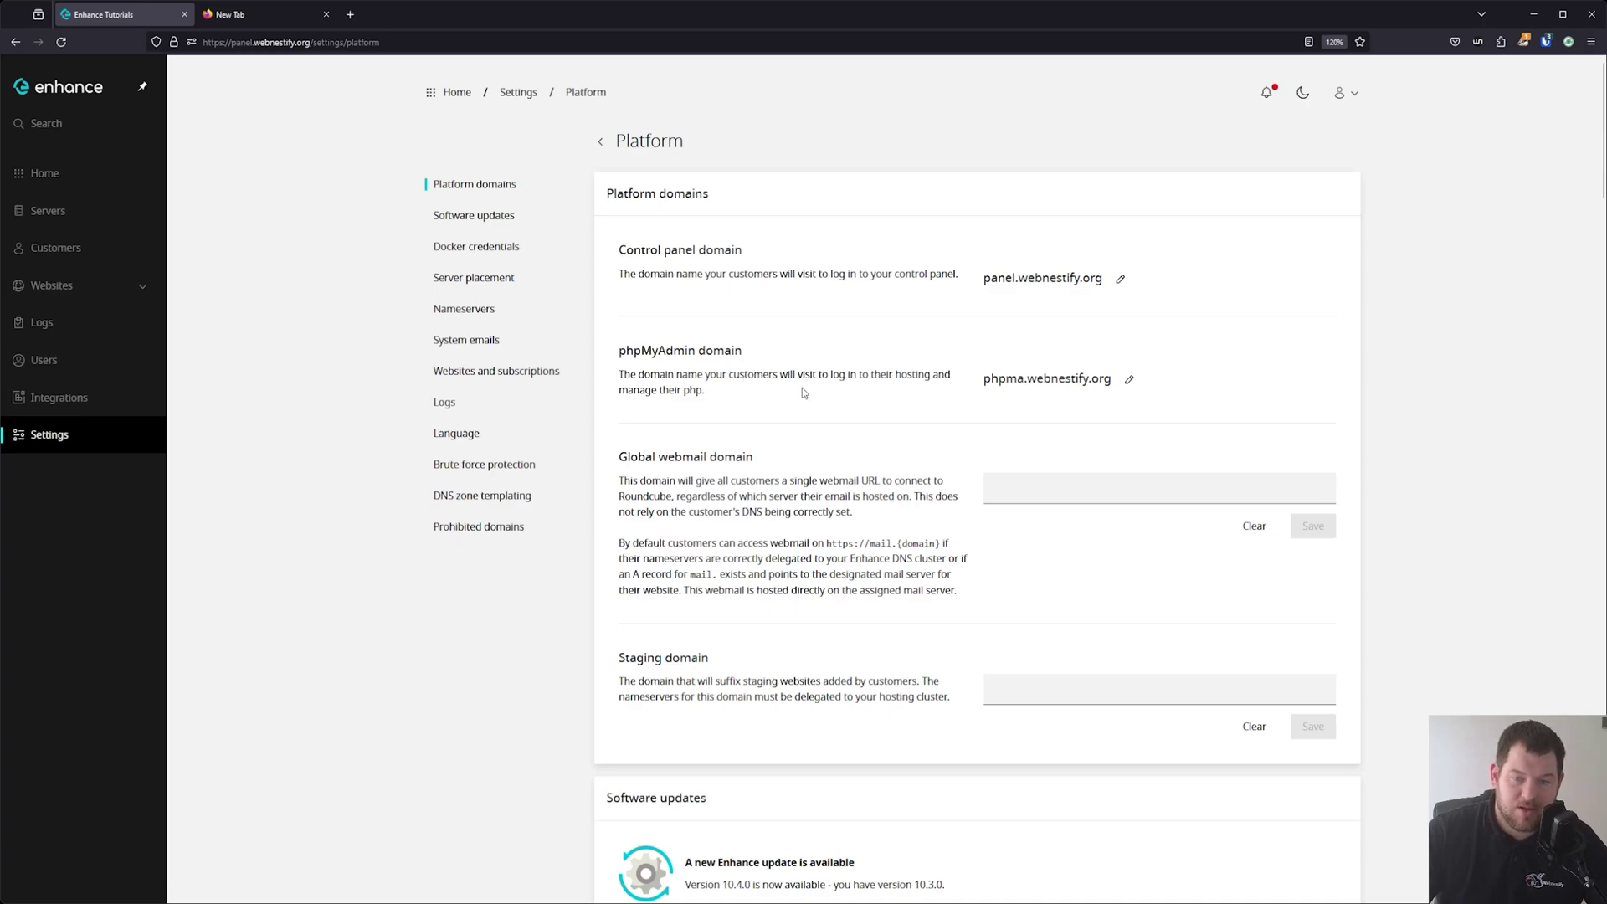
scroll(802, 391, down, 3)
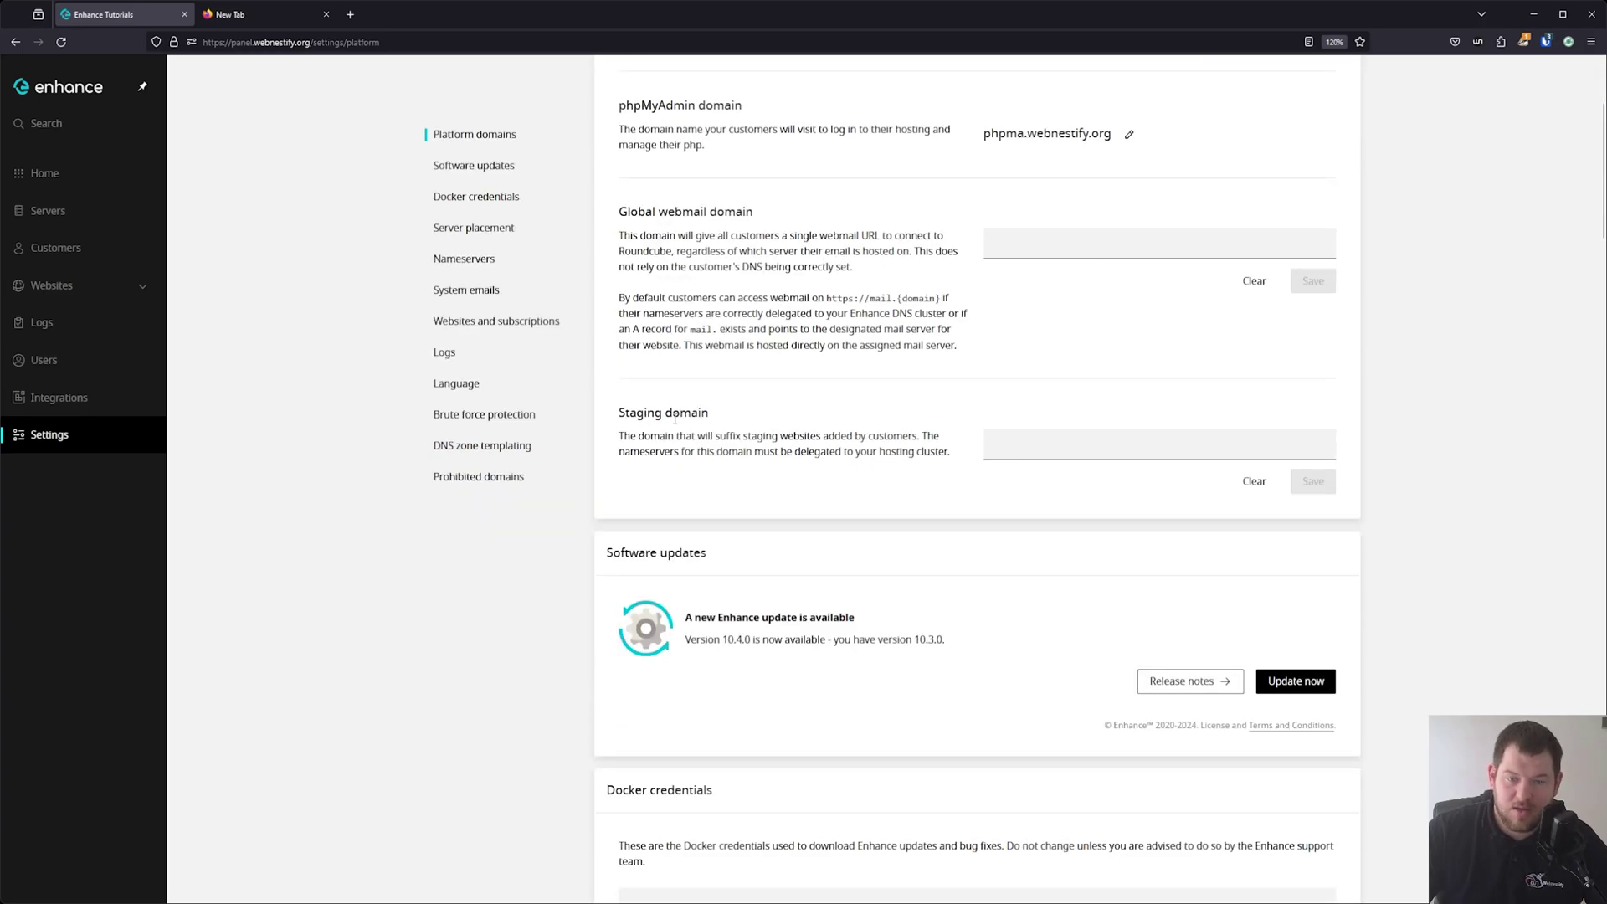
scroll(904, 436, down, 6)
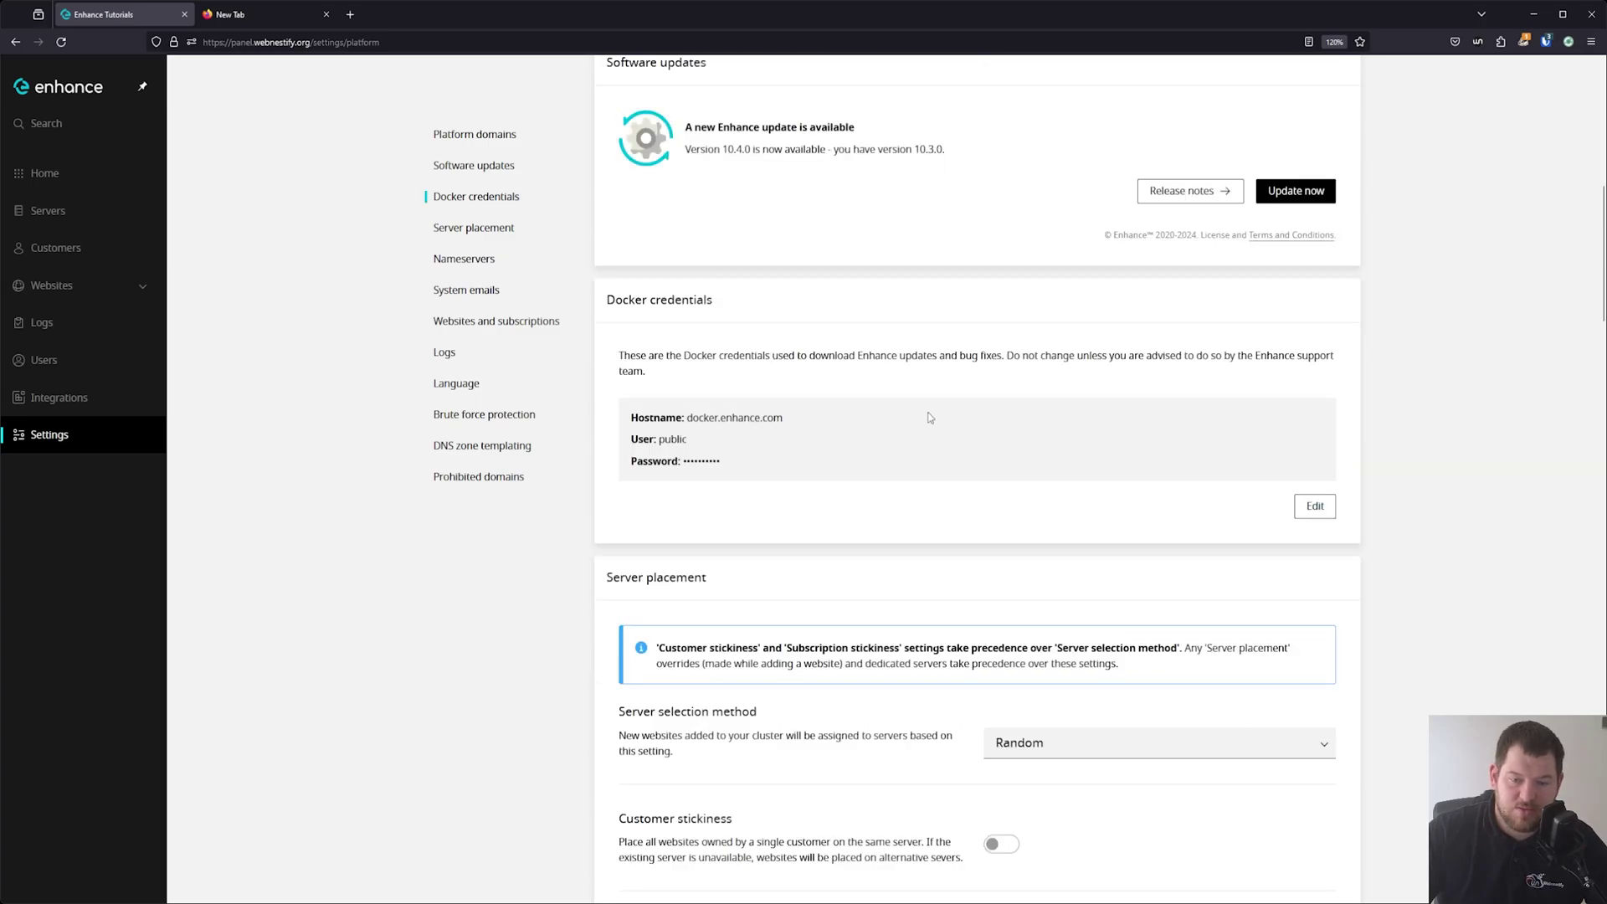
scroll(929, 417, down, 1)
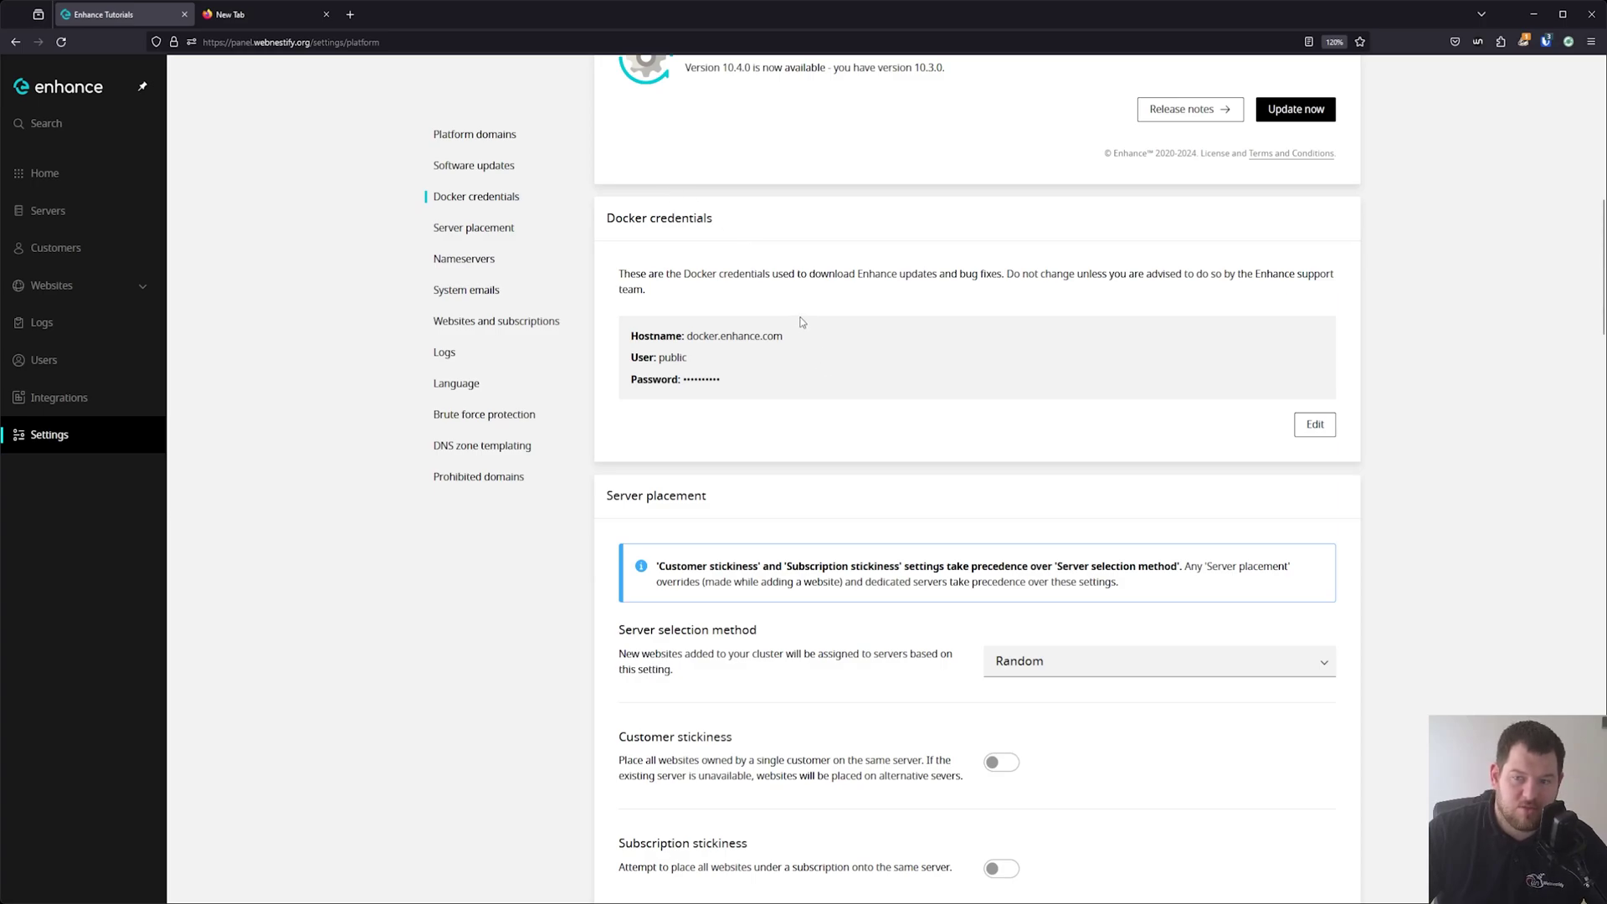
scroll(802, 325, down, 4)
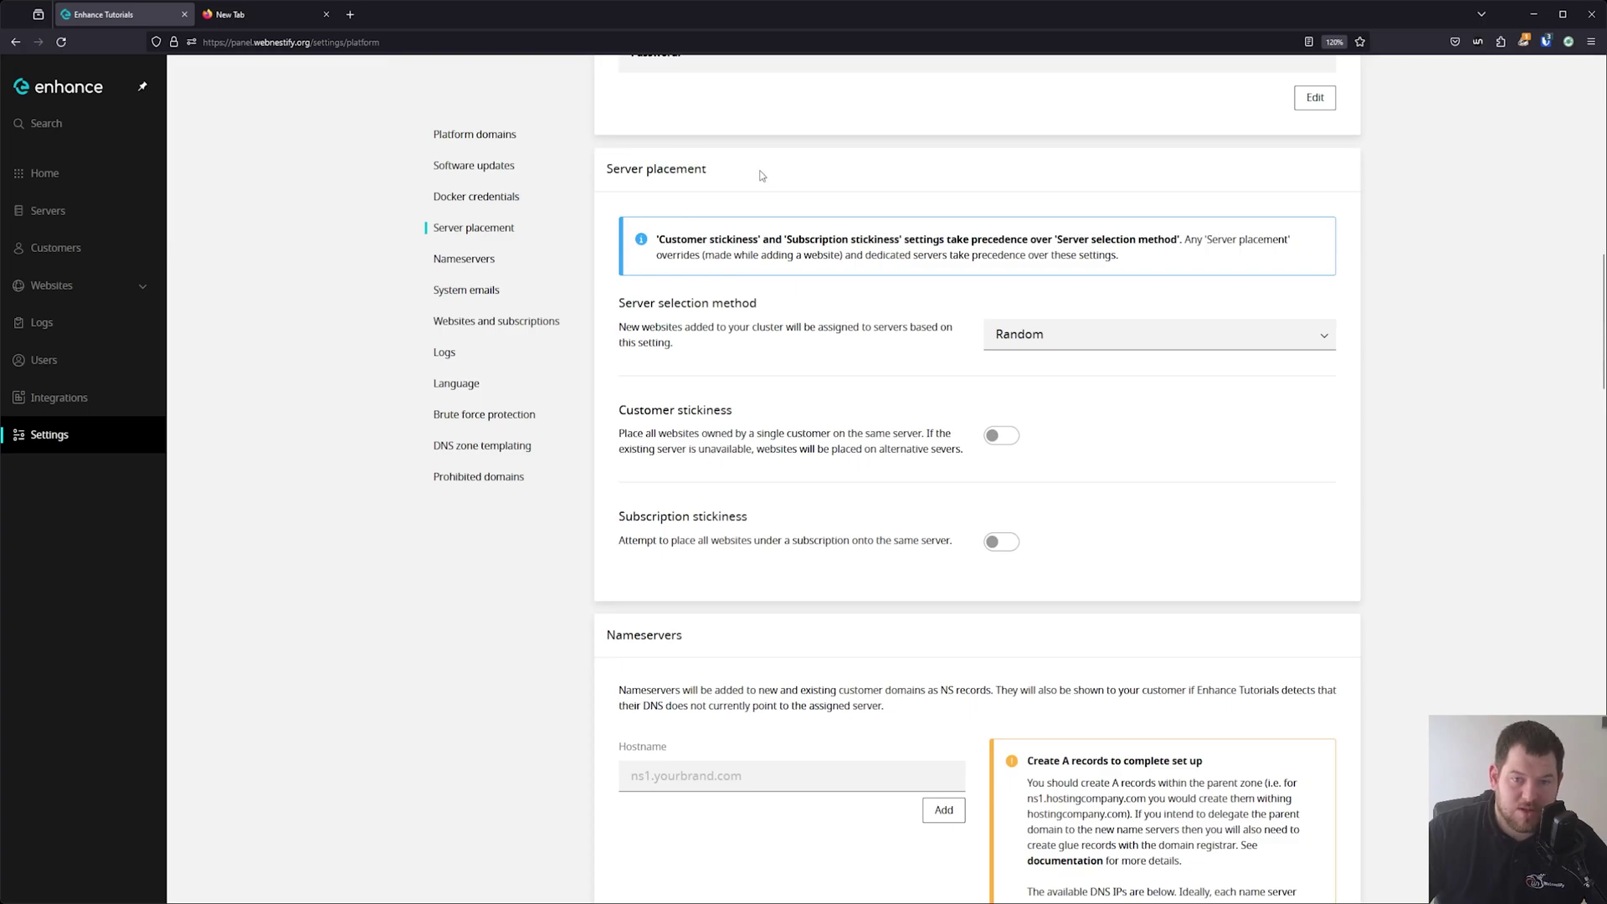
click(1029, 331)
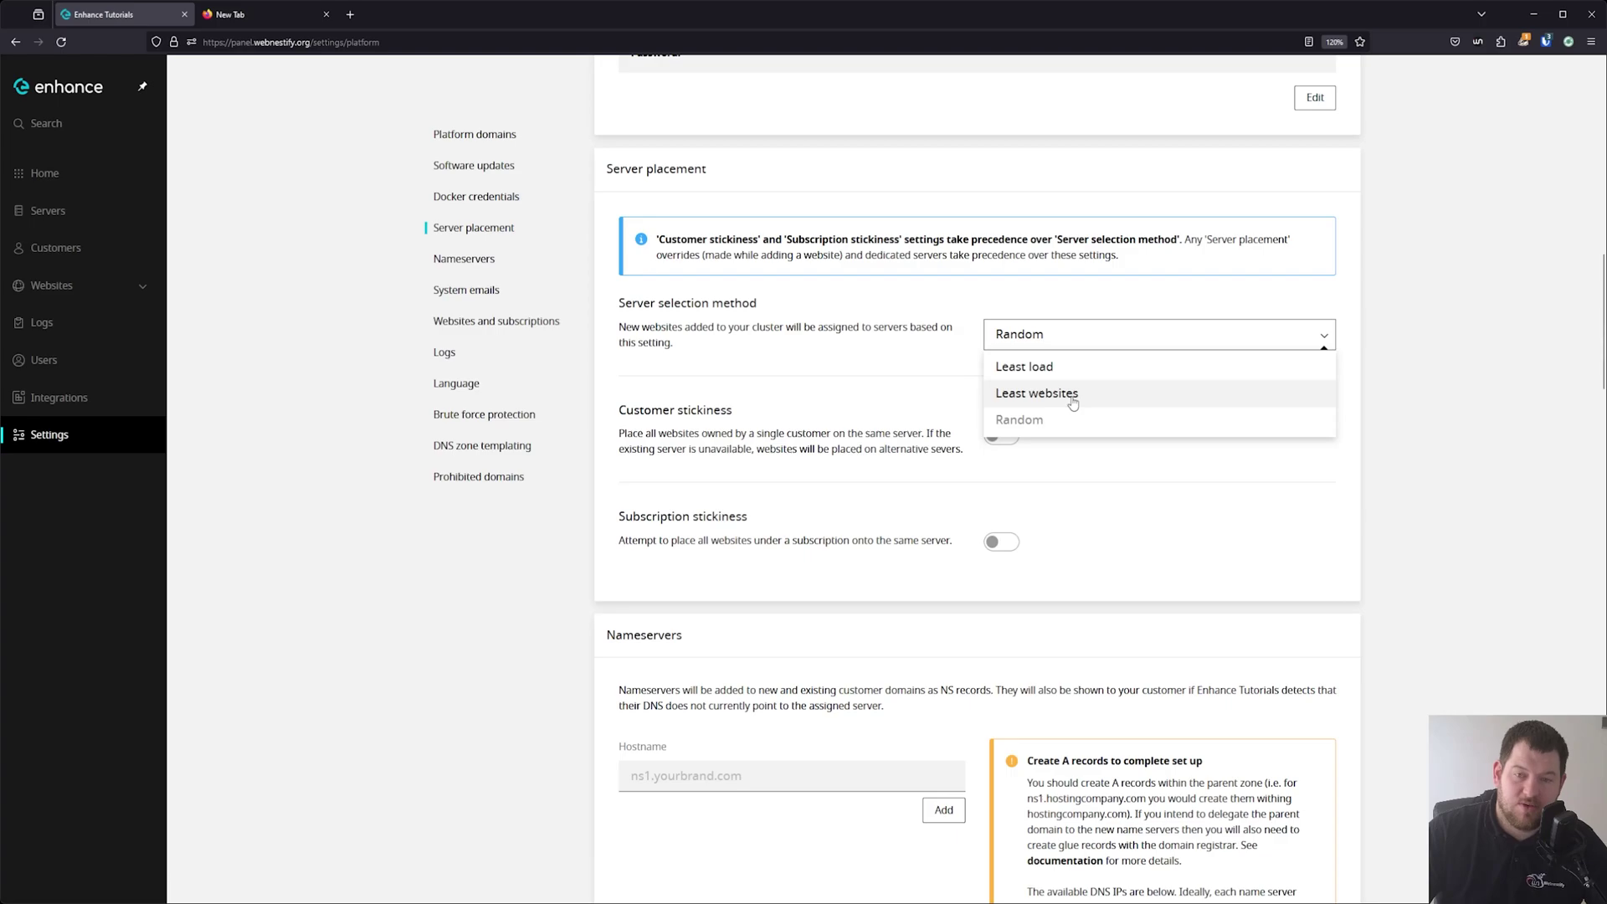
click(842, 383)
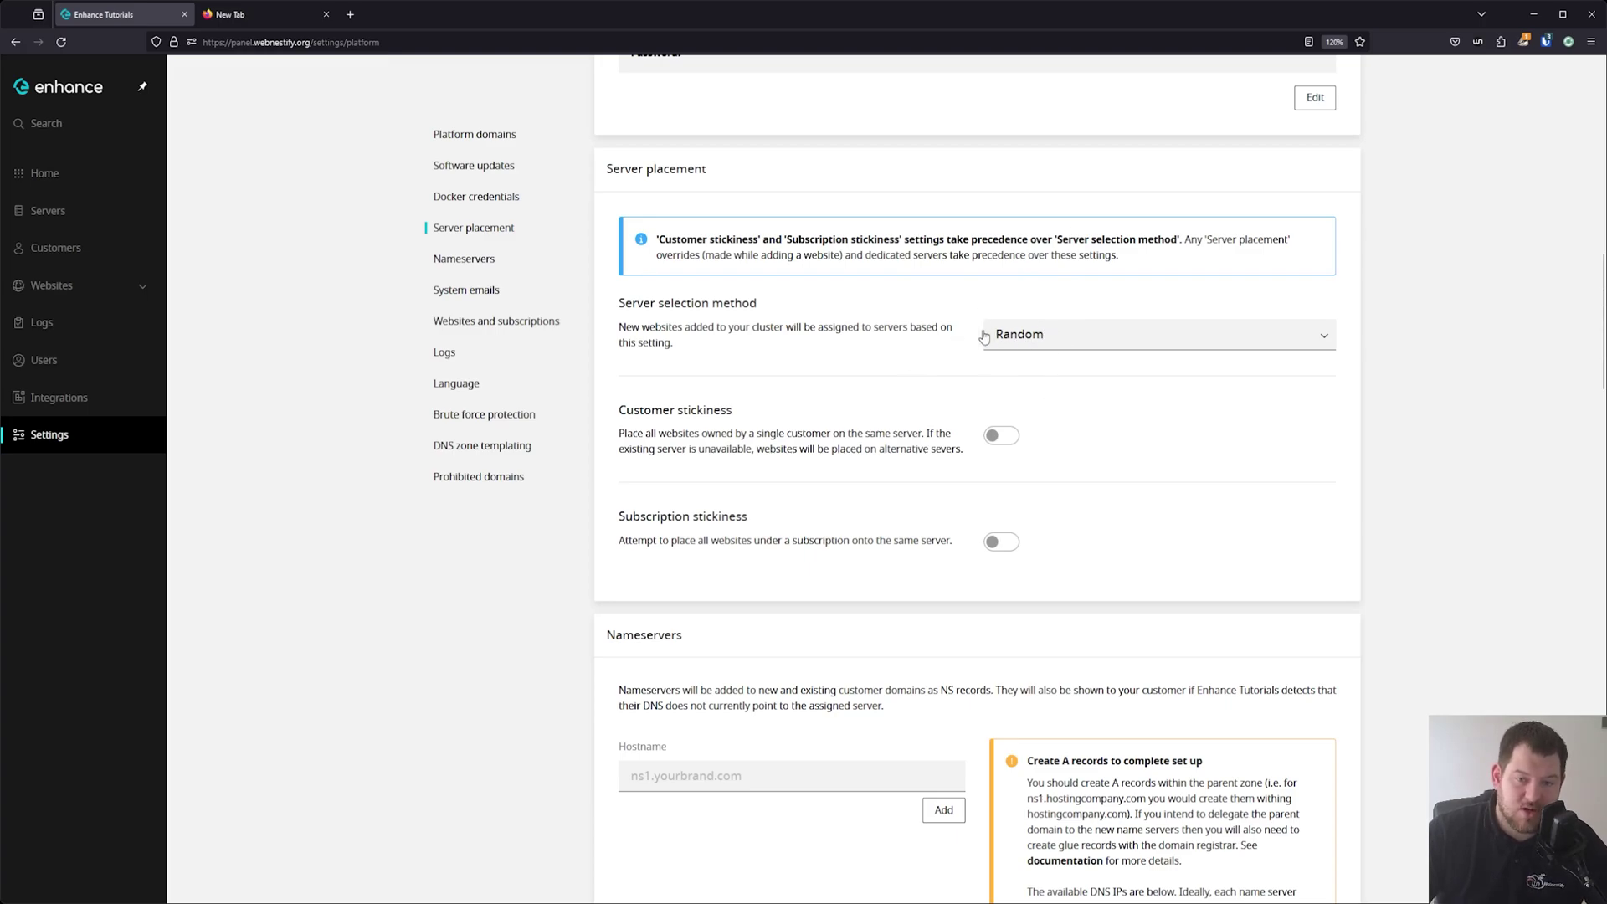
scroll(808, 394, down, 2)
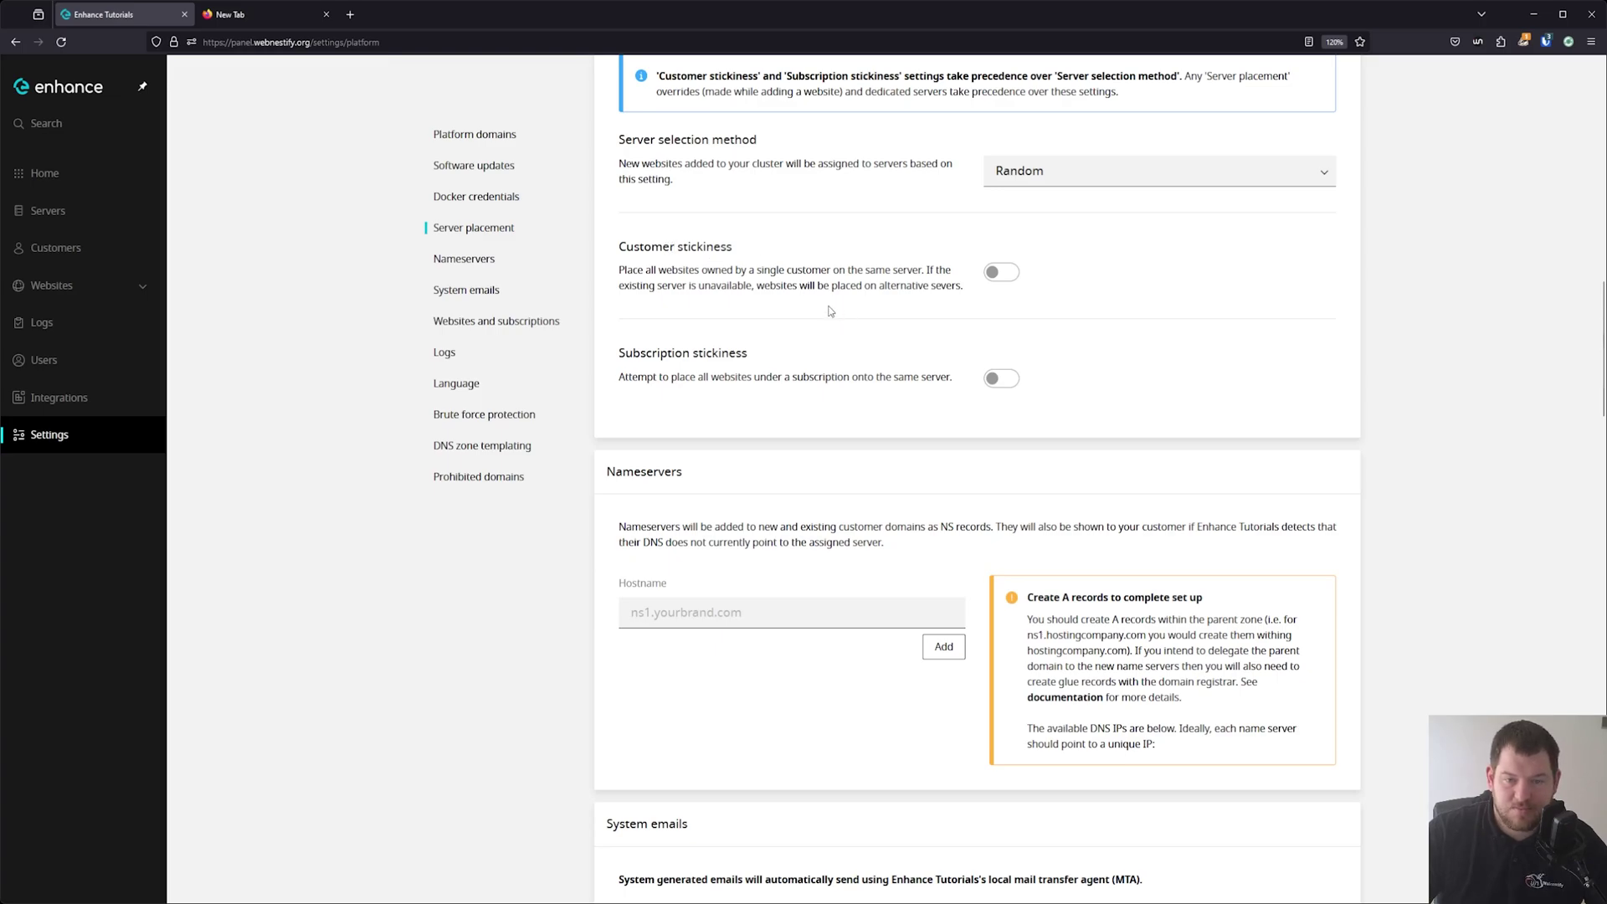
scroll(811, 358, down, 3)
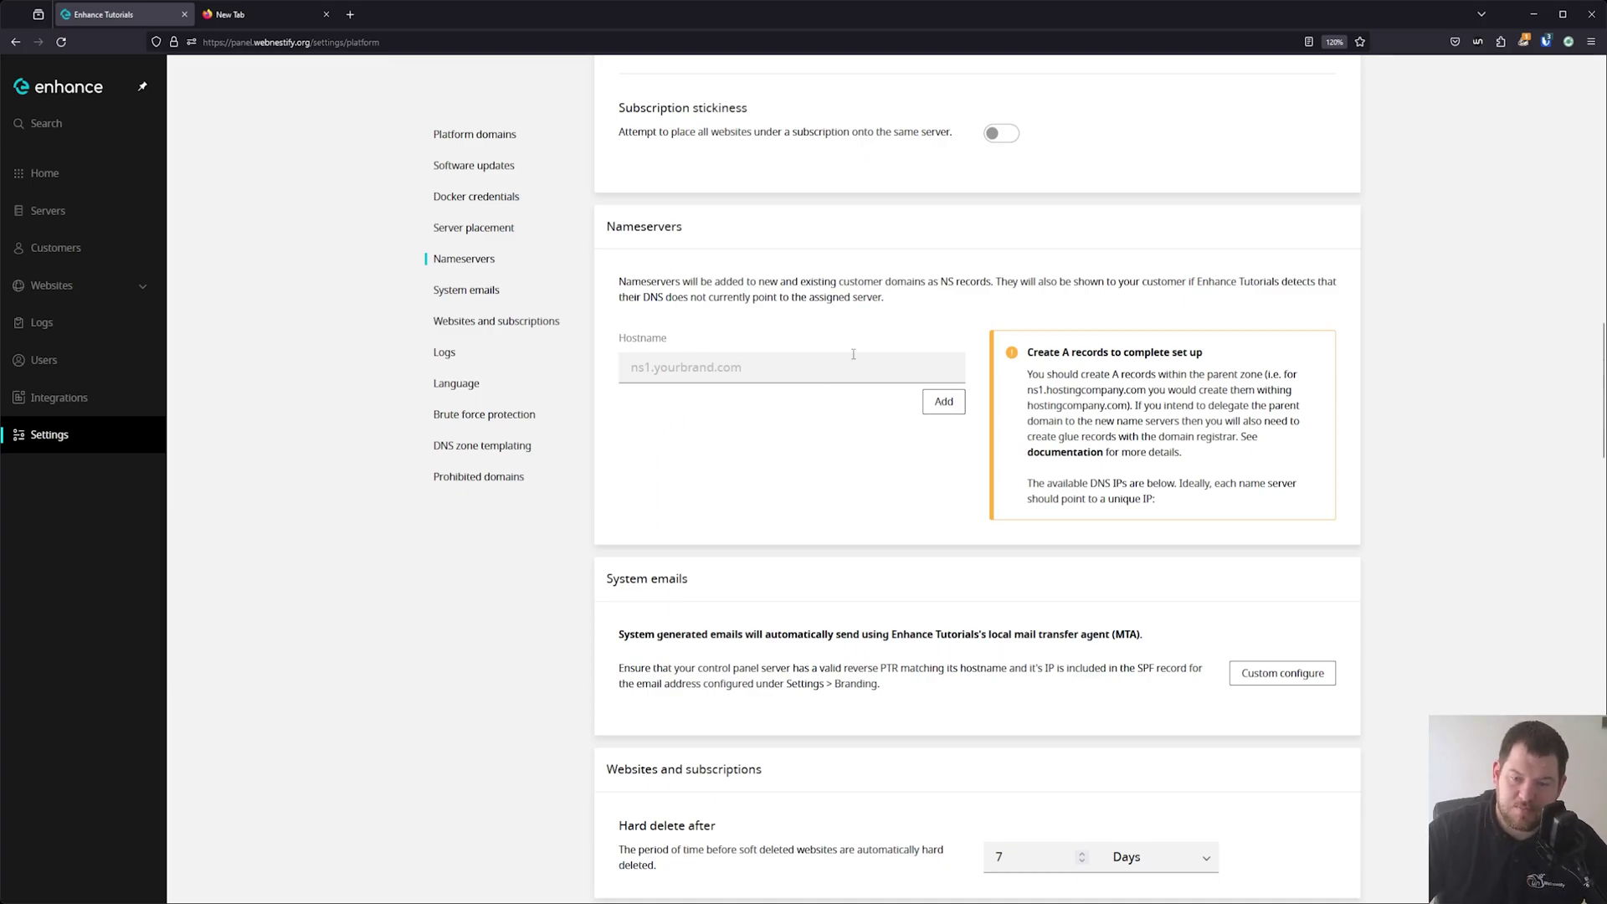
scroll(911, 446, down, 6)
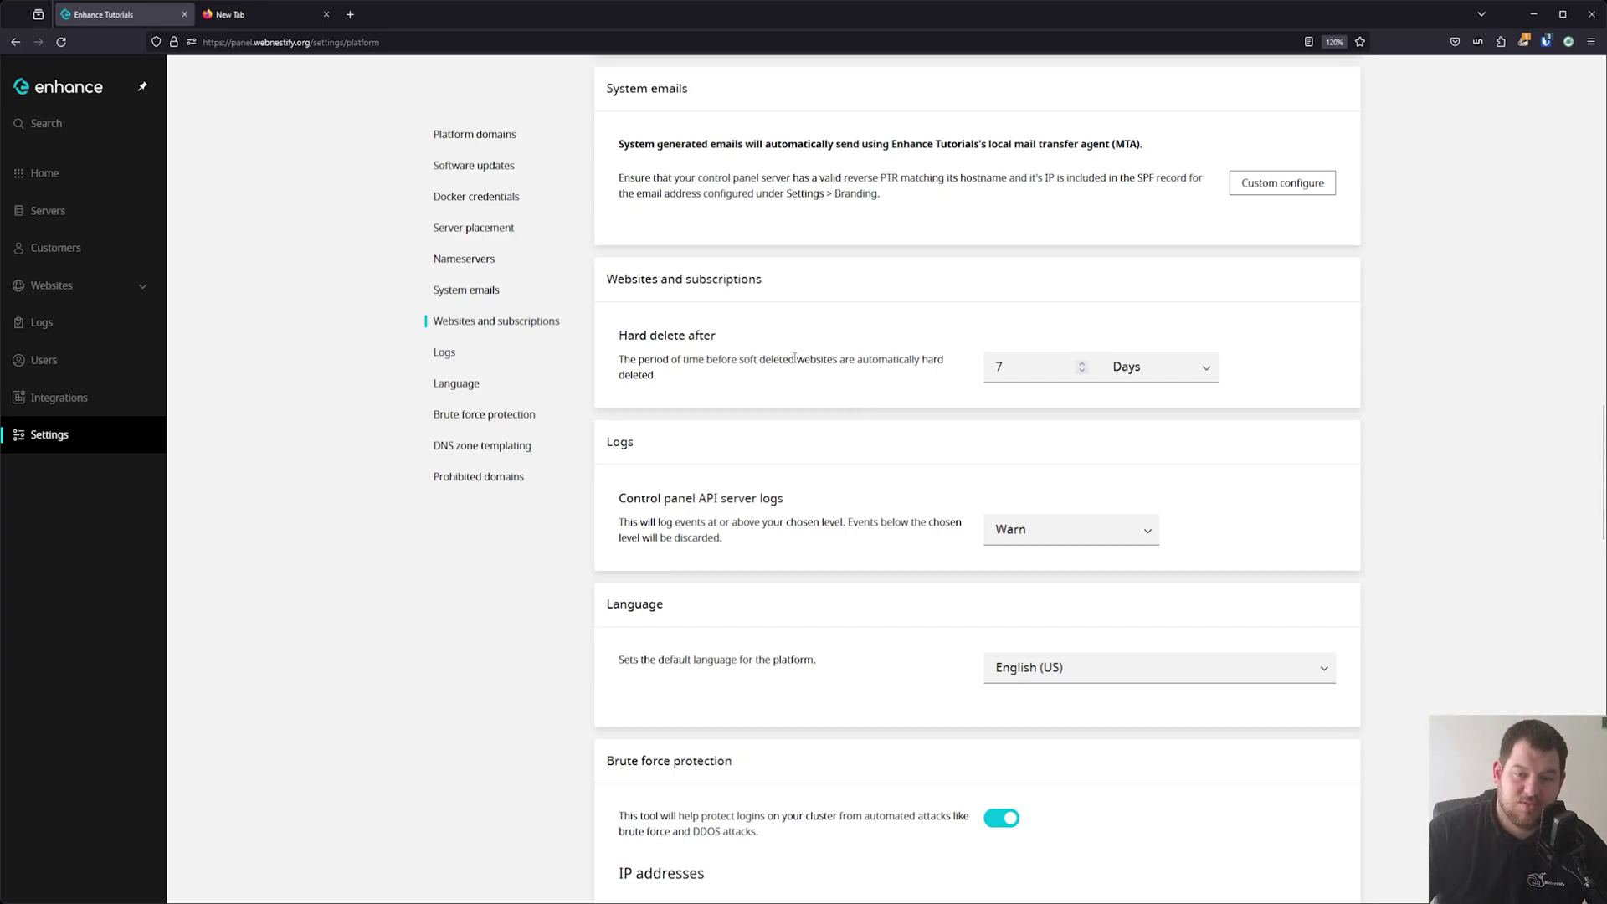
click(1033, 369)
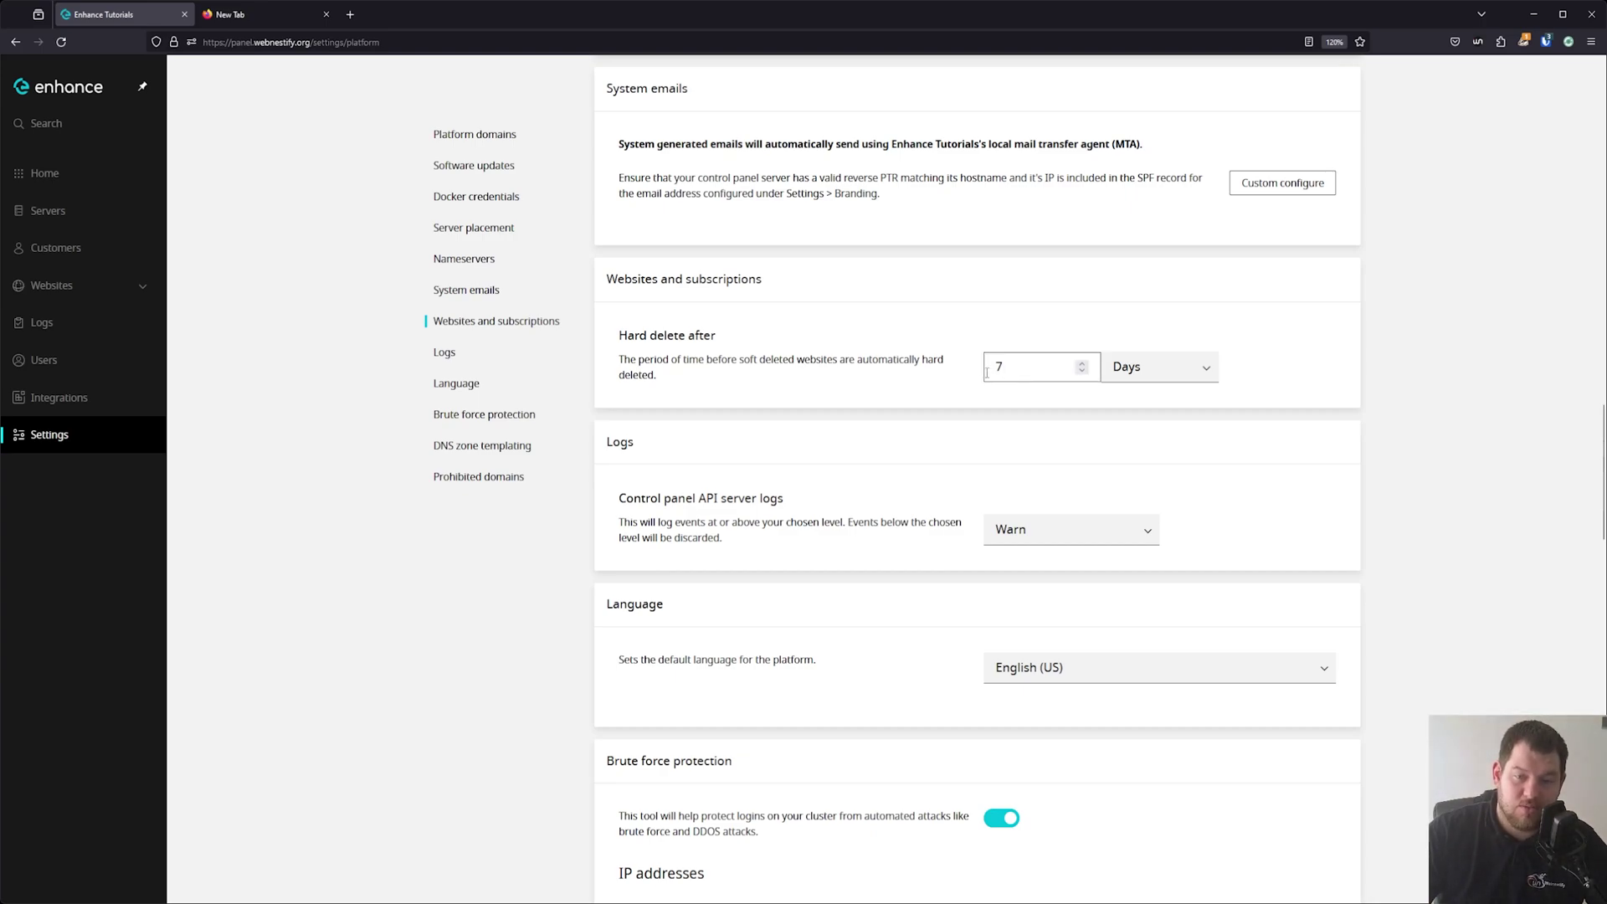
scroll(921, 423, down, 2)
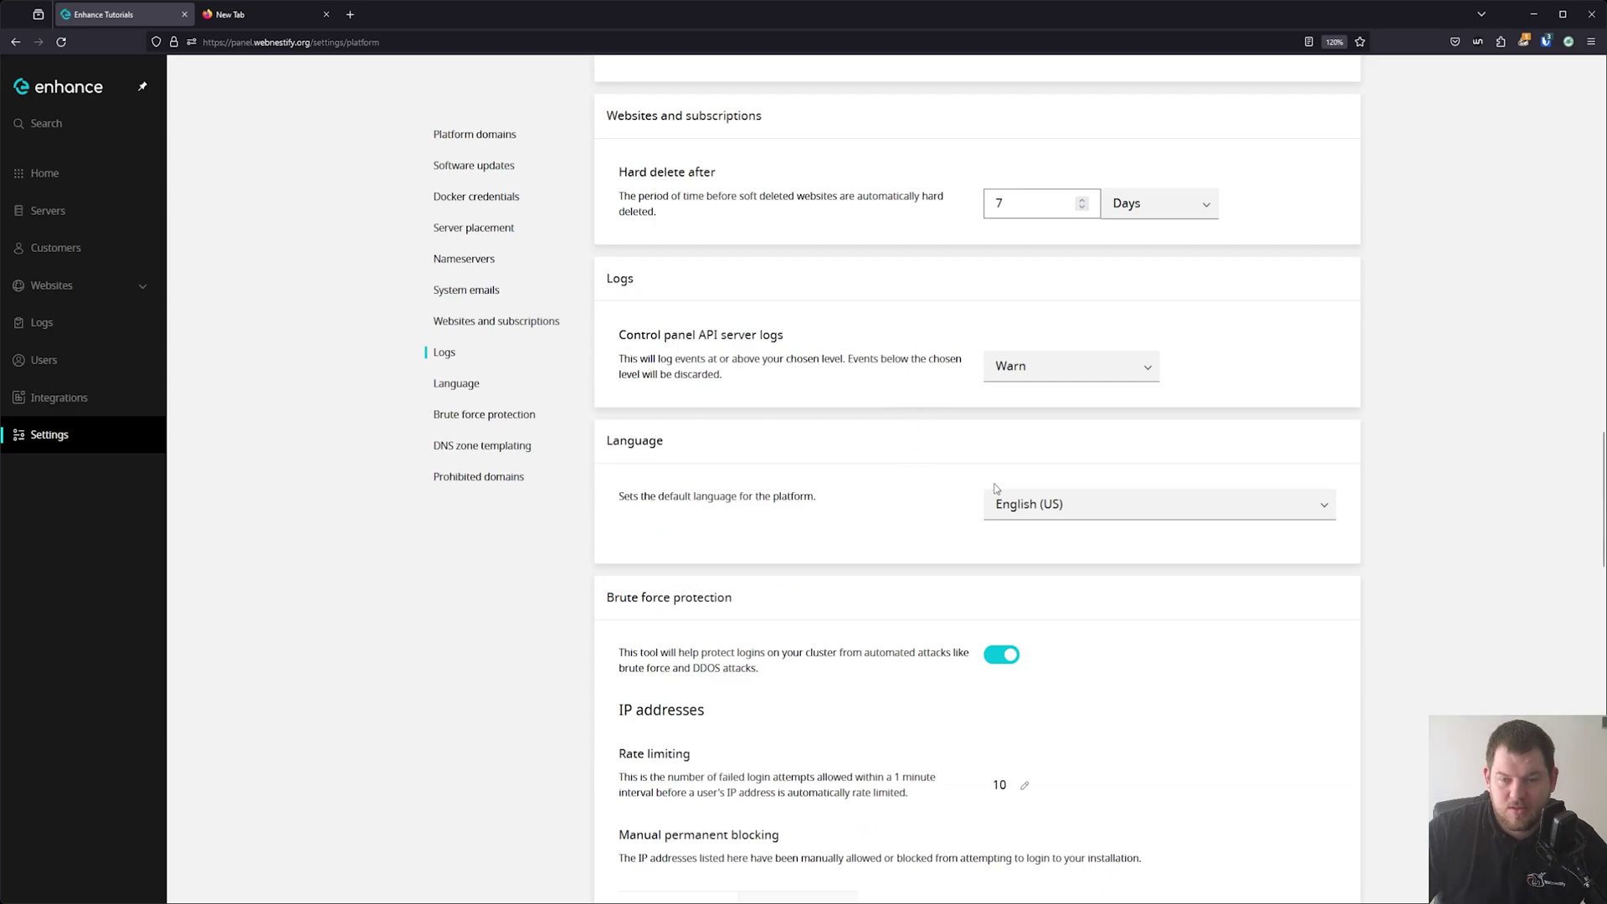
click(1037, 504)
scroll(1127, 599, down, 10)
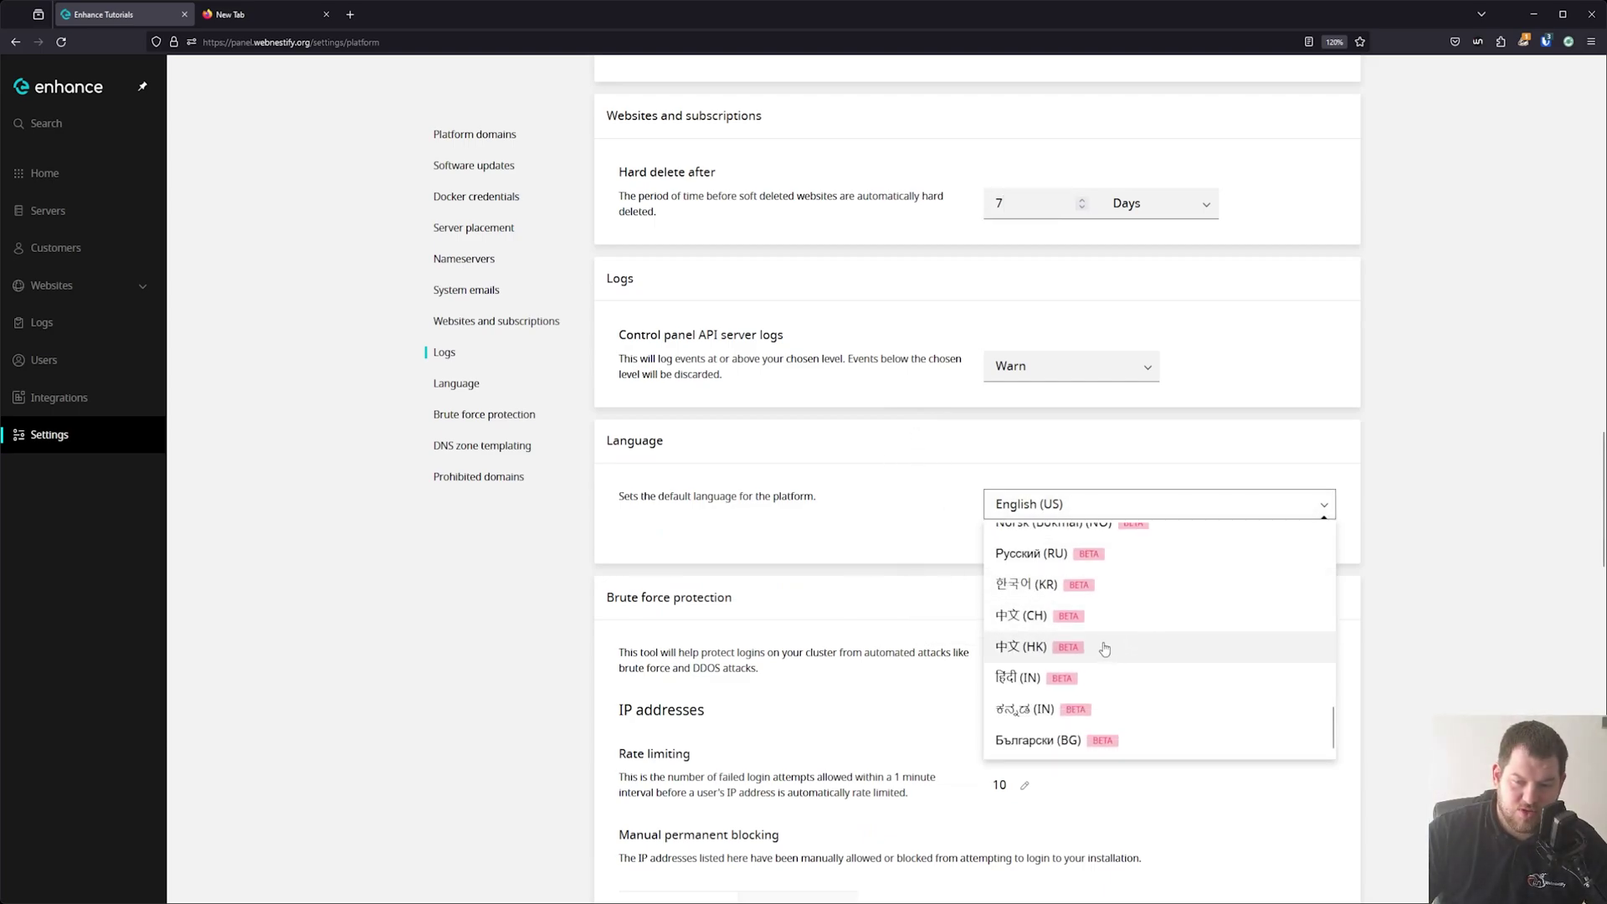
scroll(1122, 624, up, 5)
scroll(1088, 620, up, 5)
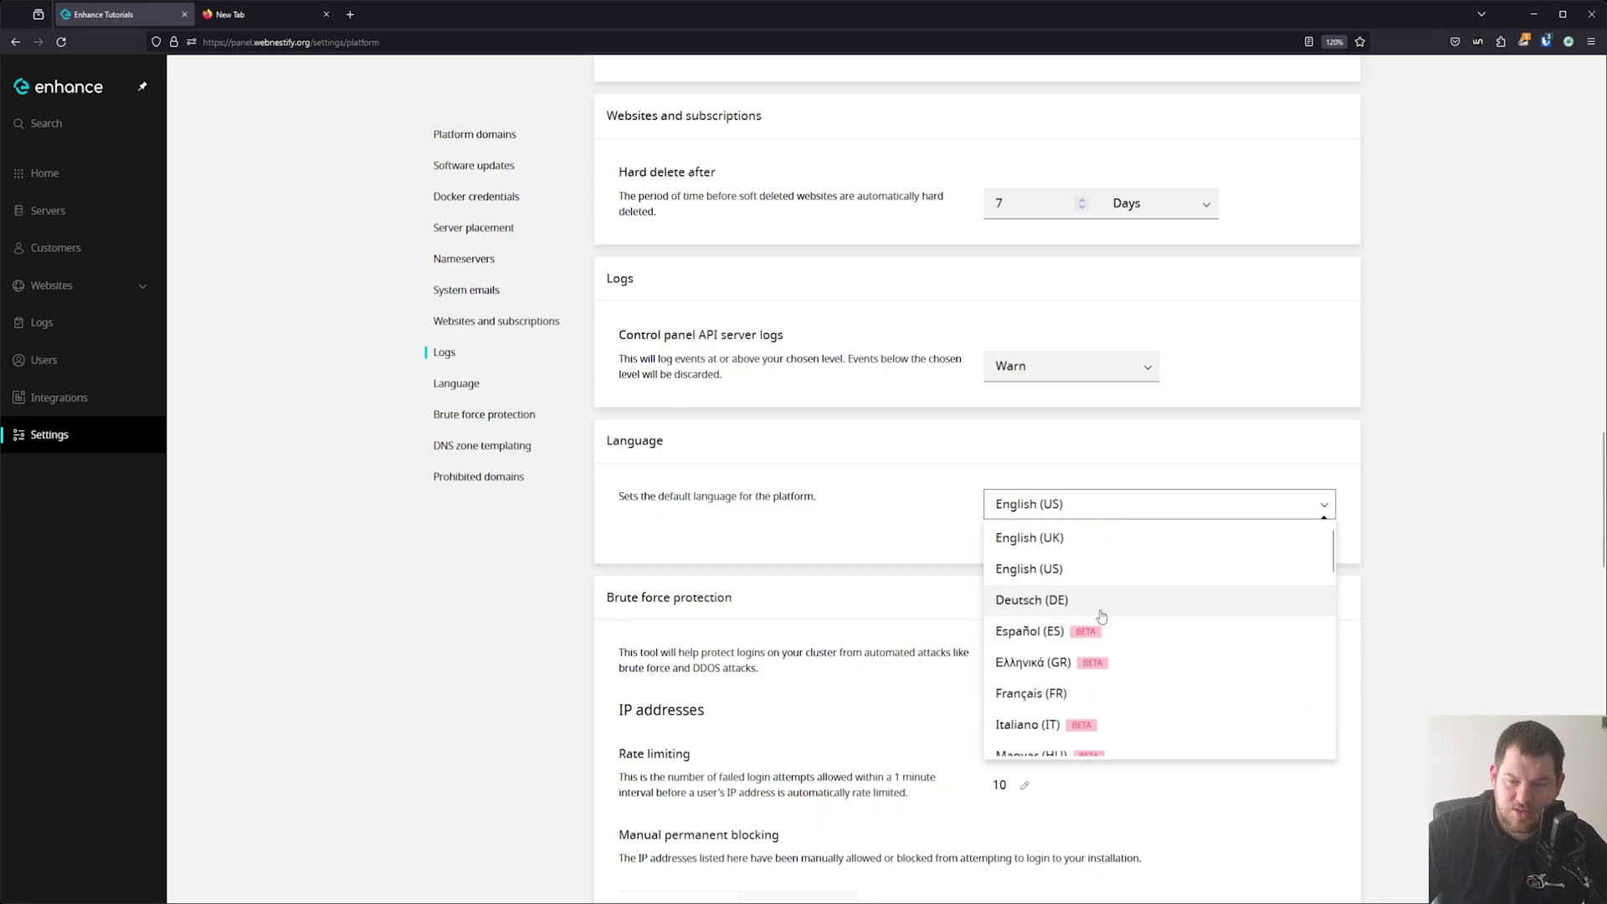
click(837, 531)
scroll(998, 589, down, 3)
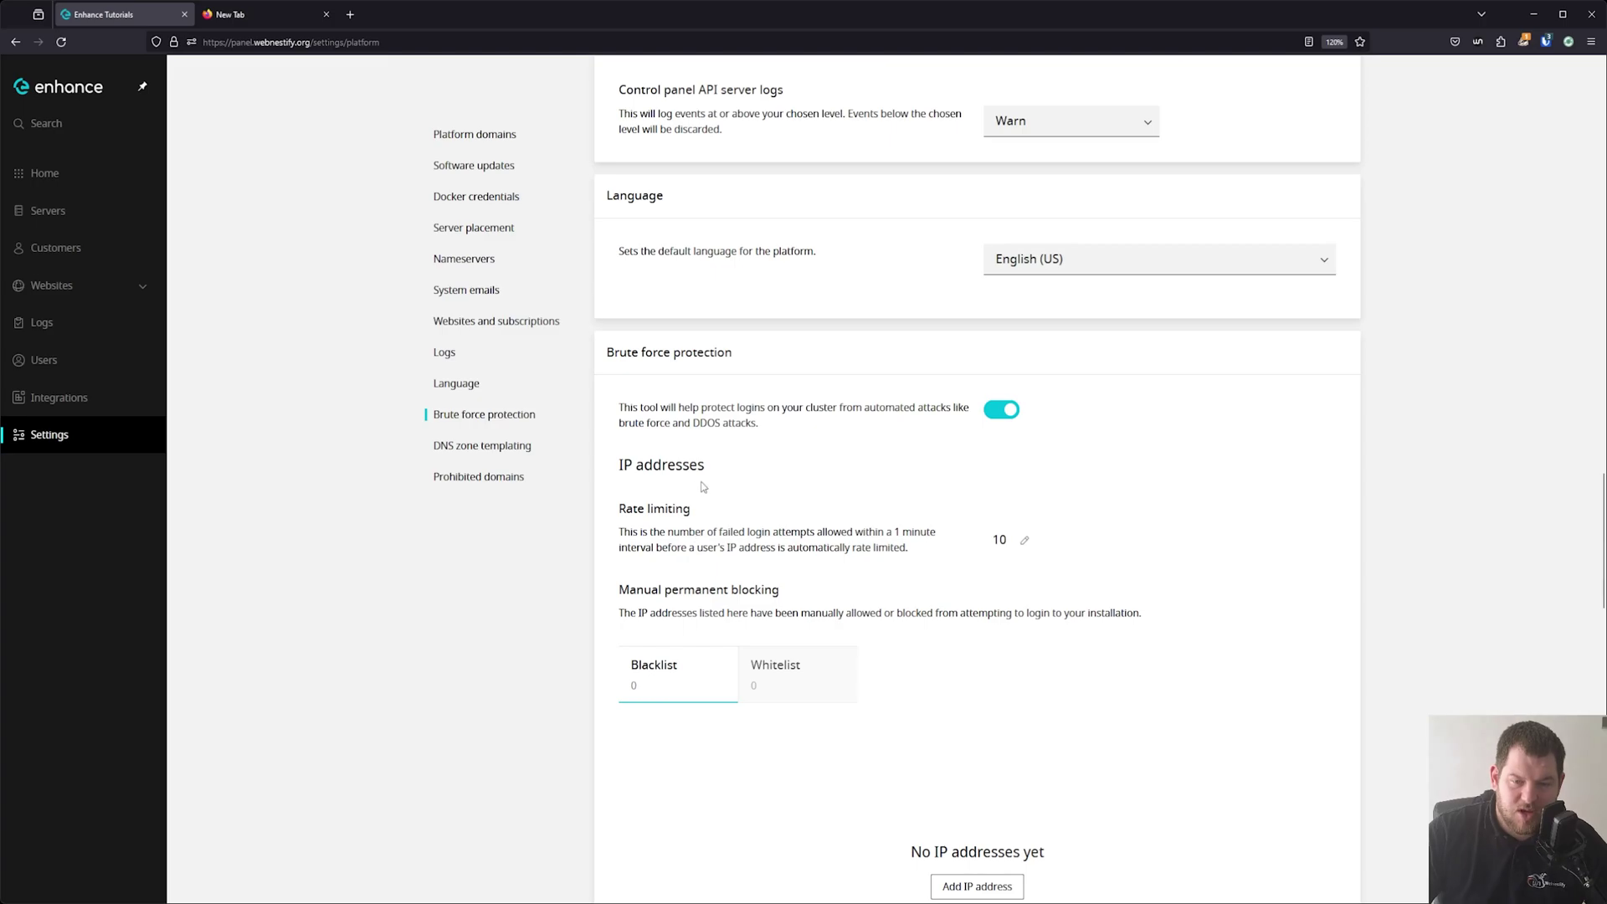
scroll(914, 572, down, 10)
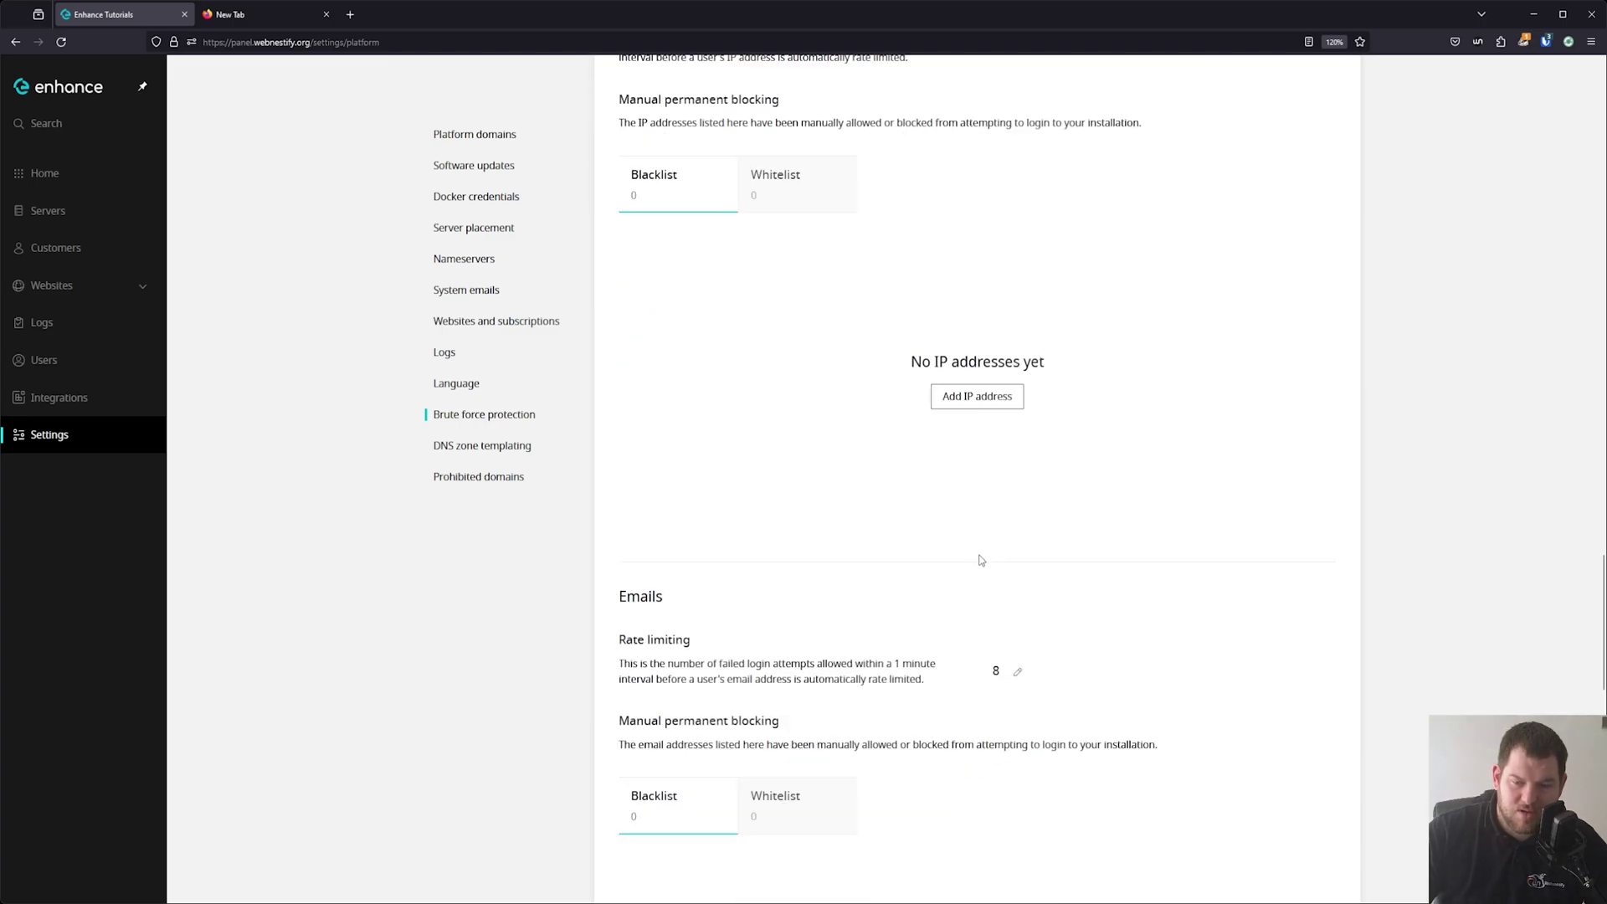
scroll(911, 496, down, 10)
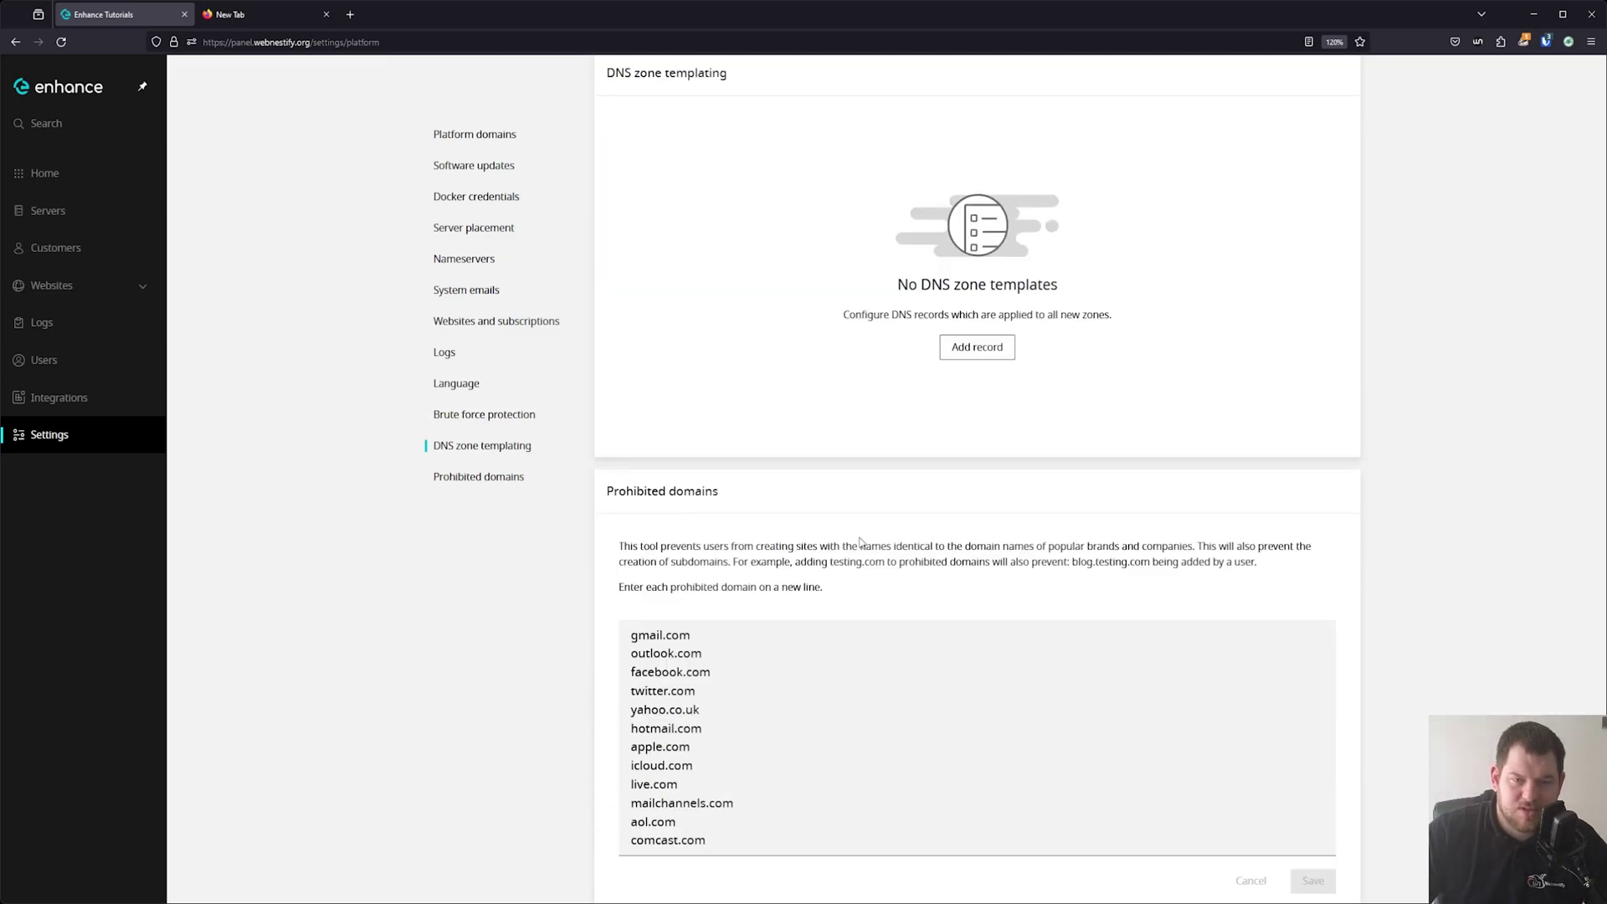
click(481, 477)
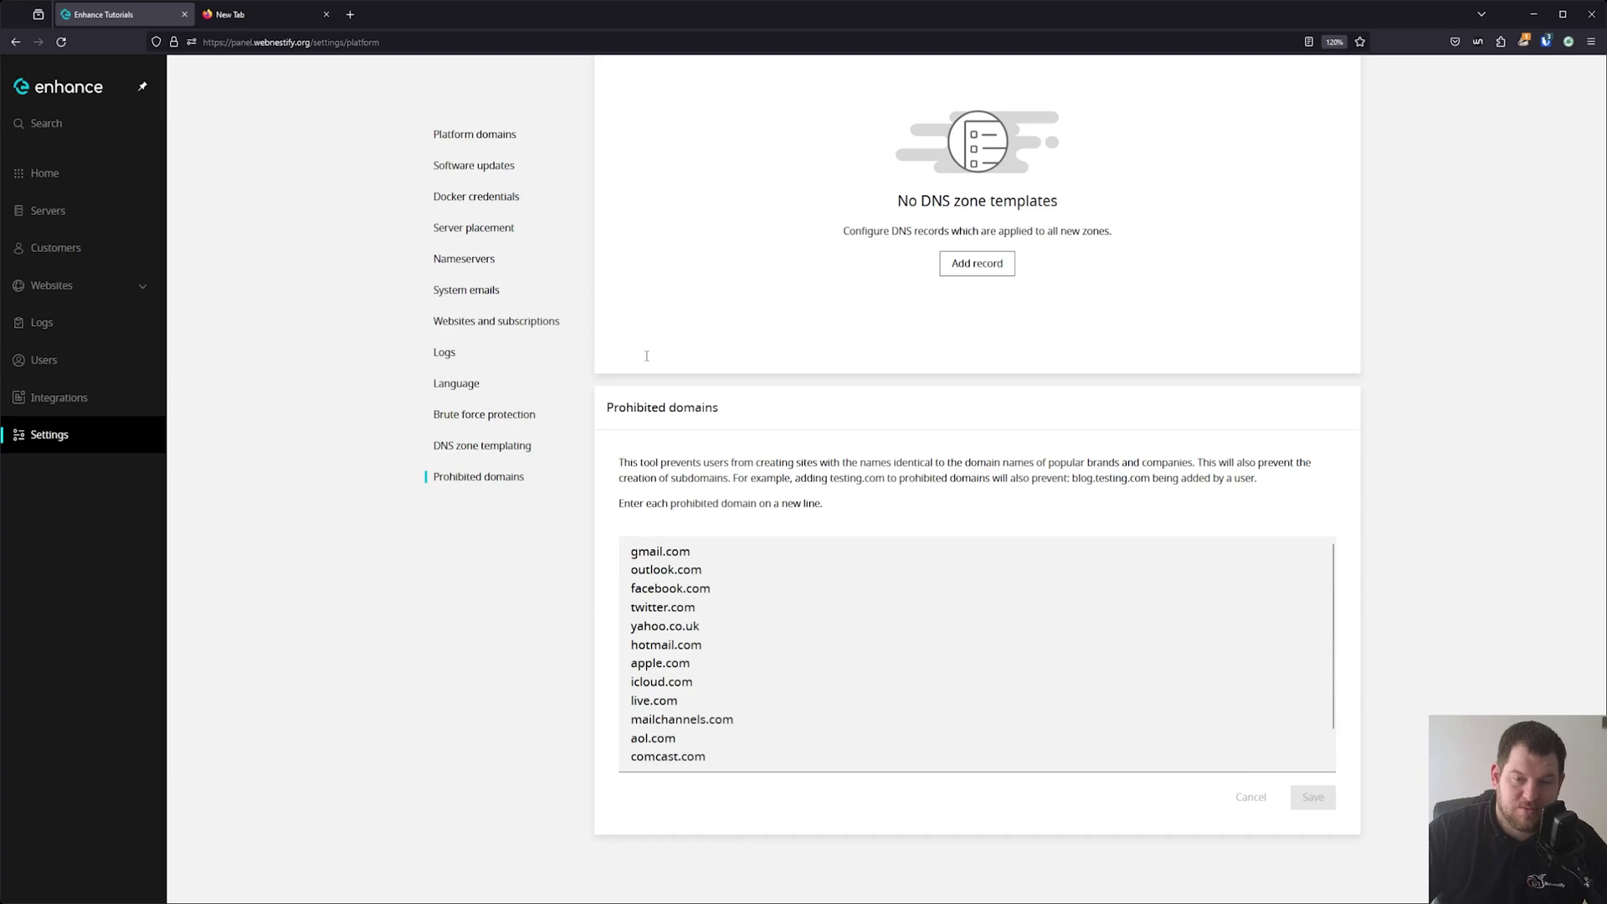
click(474, 134)
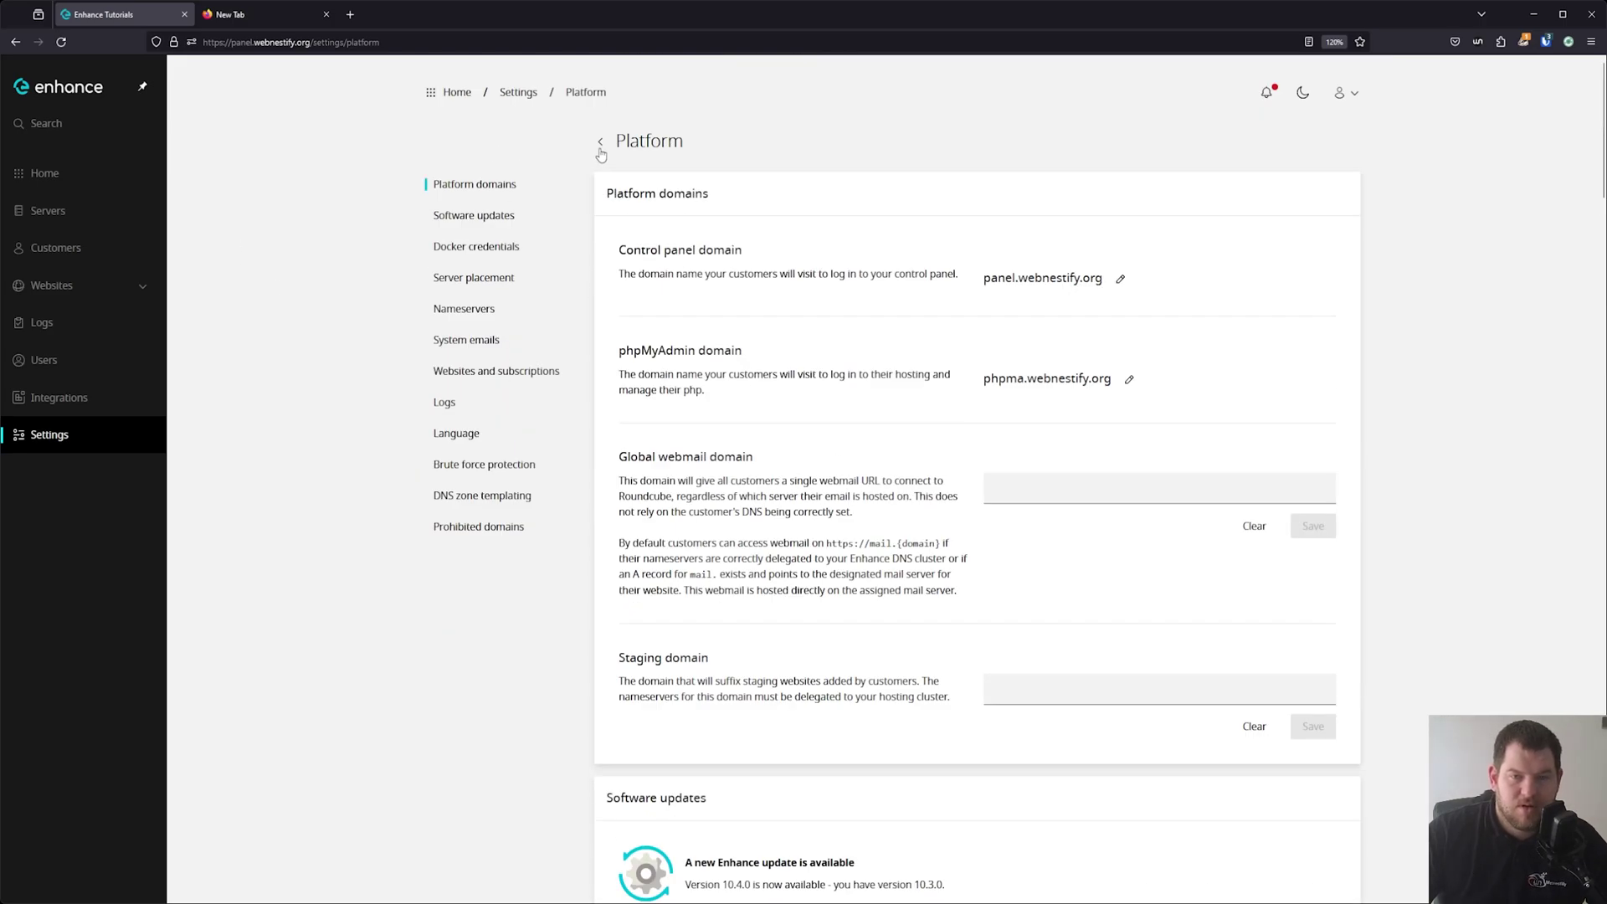
Return to the Settings overview and open the Packages settings.
click(599, 144)
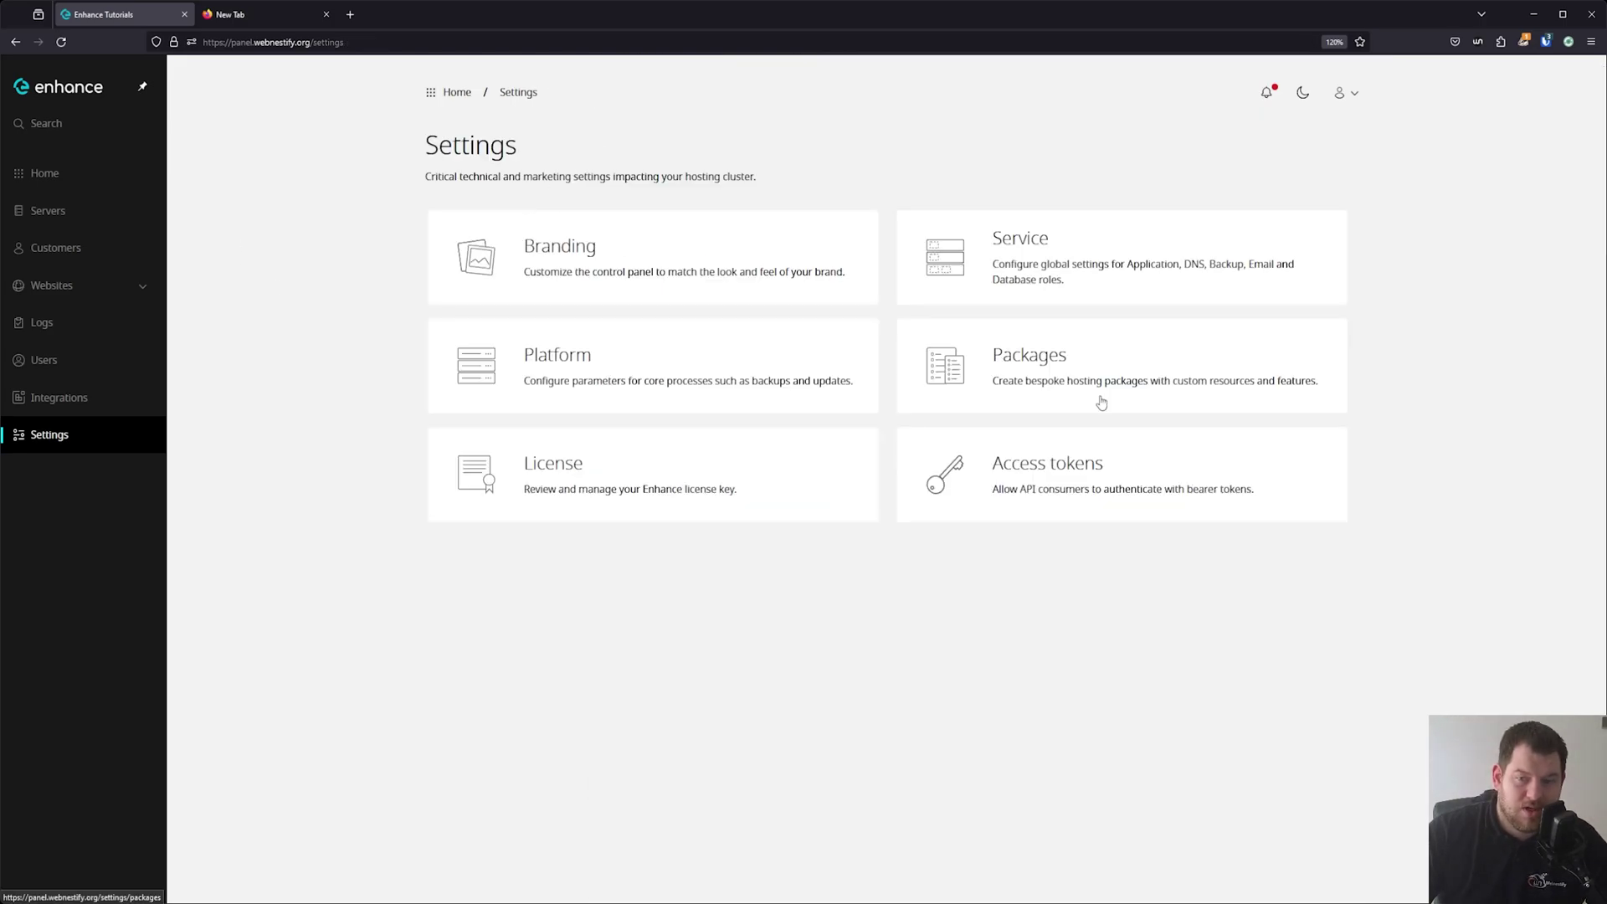
click(1144, 374)
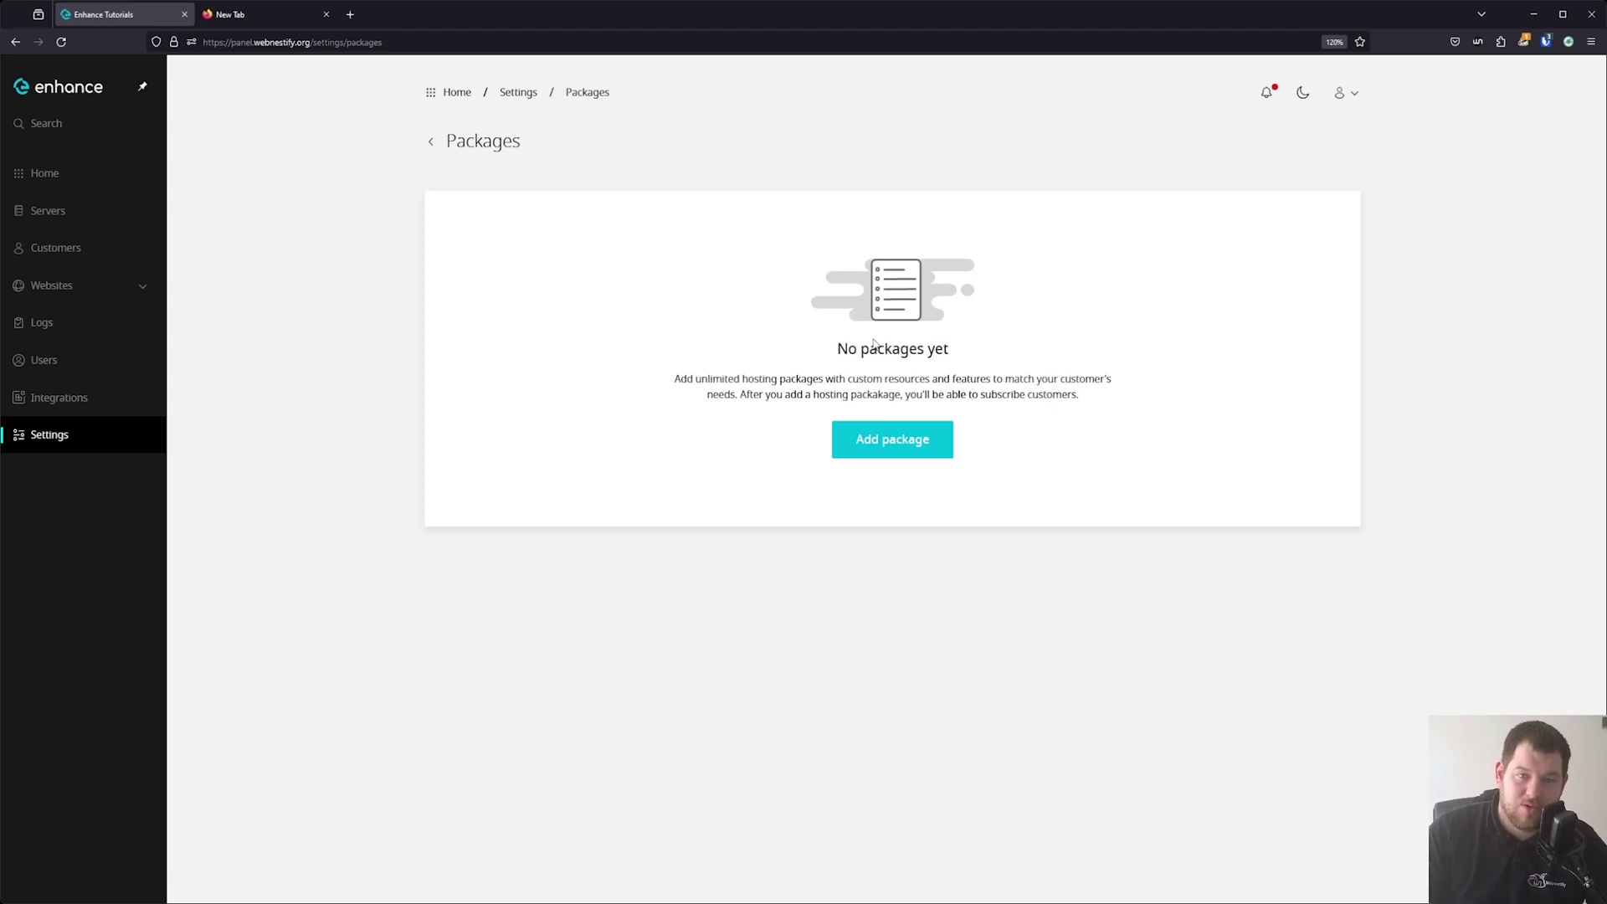
Add a new hosting package named 'Testing'.
click(889, 439)
text(Testing)
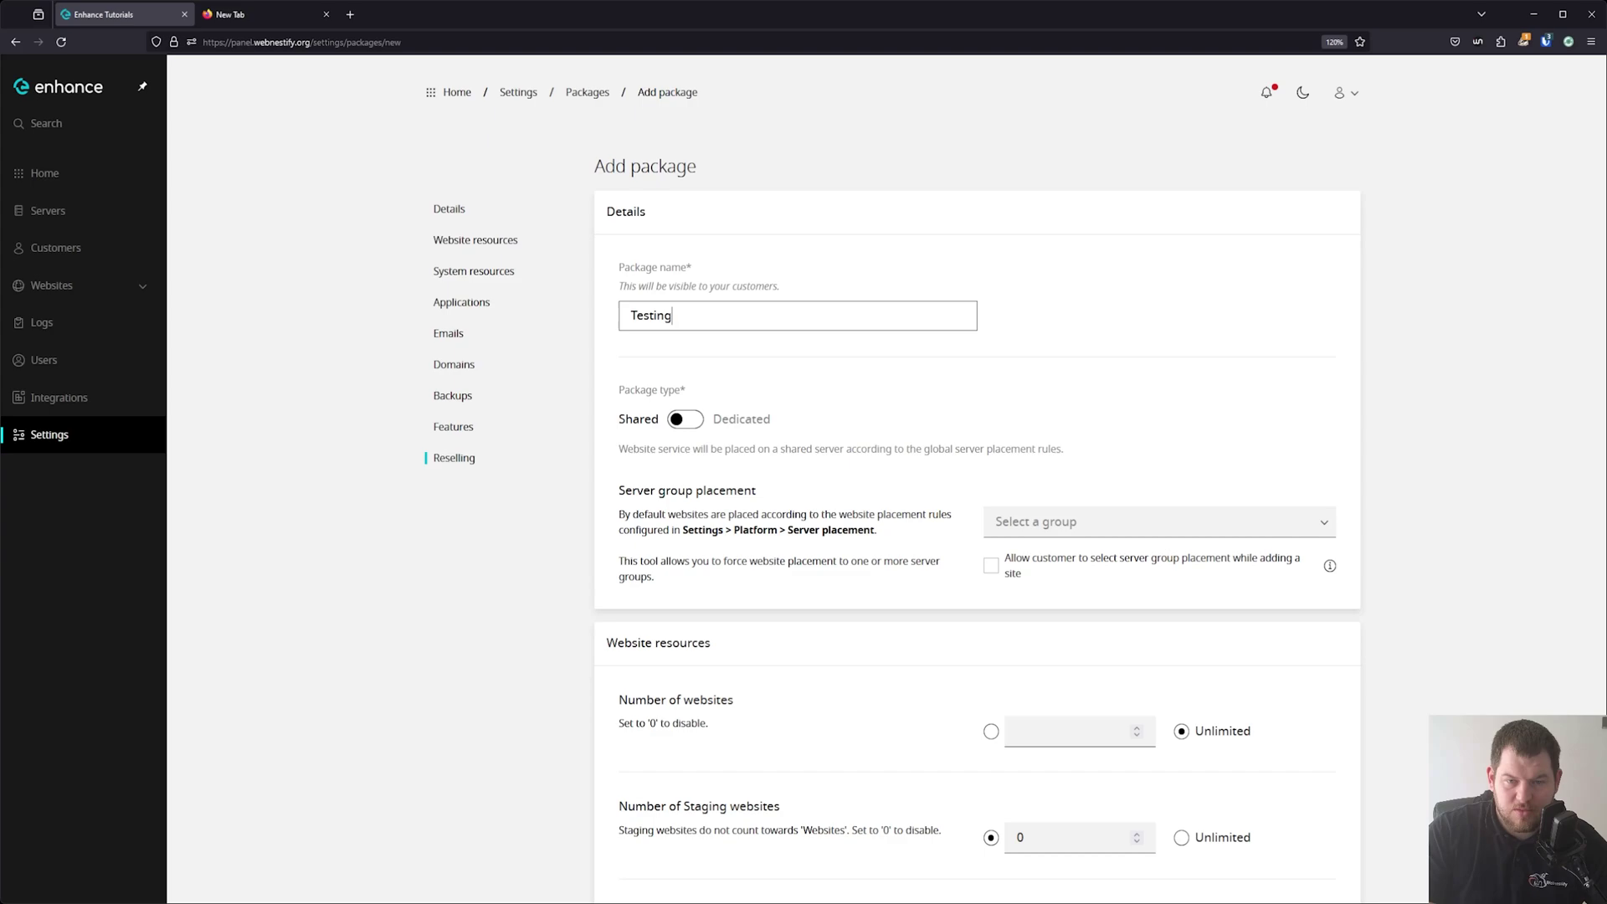
click(909, 249)
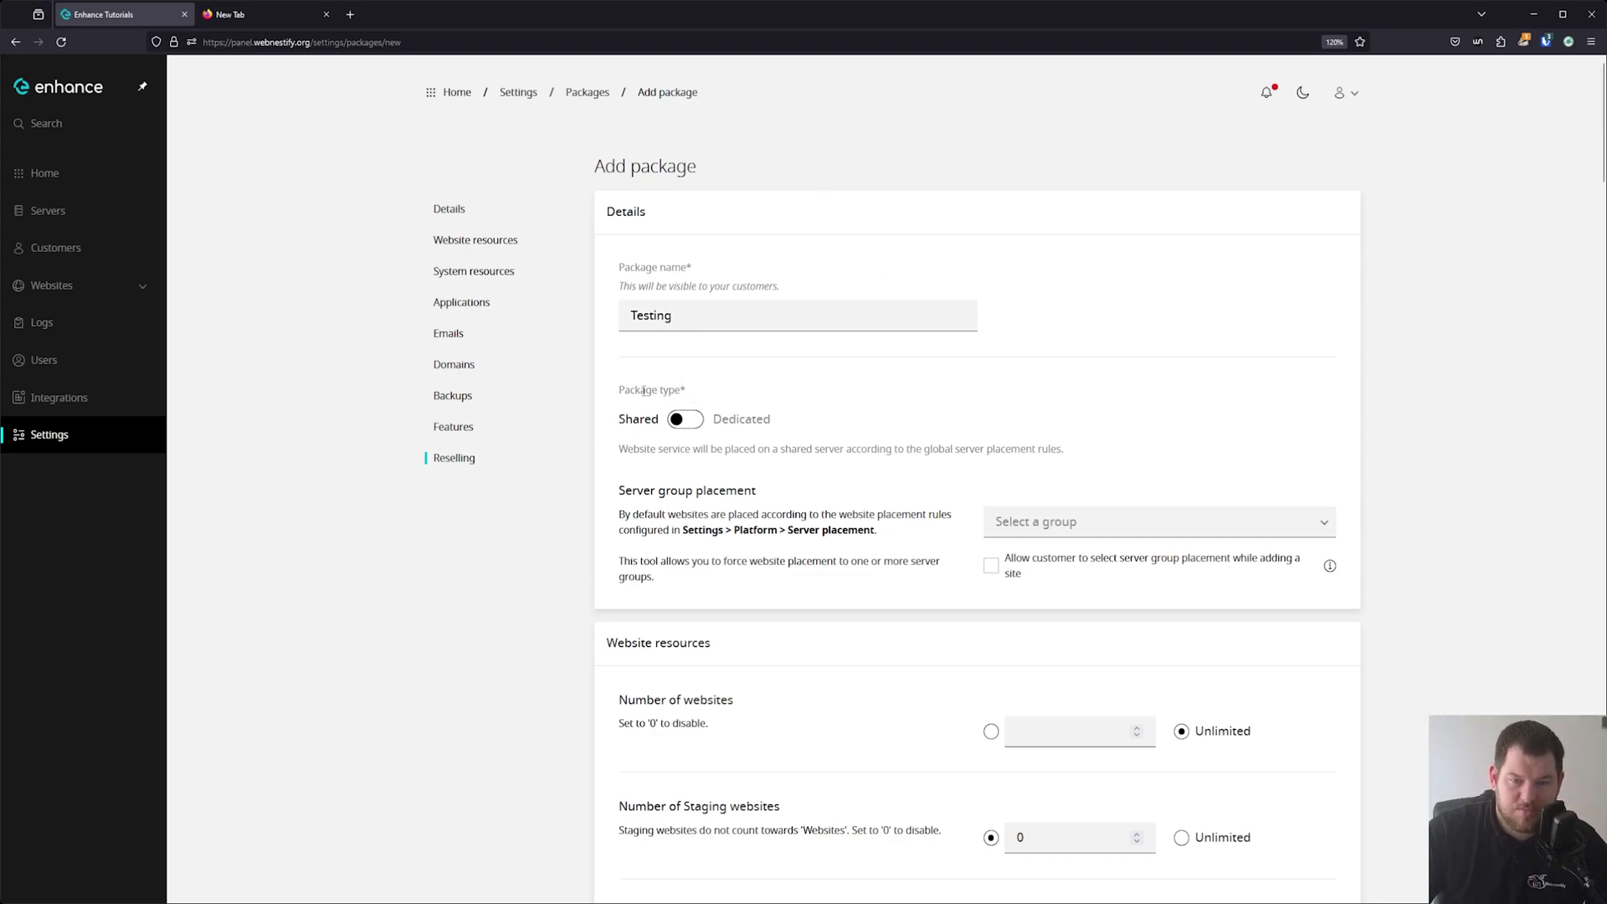
Set the Testing package type to Dedicated.
click(690, 427)
scroll(909, 391, down, 3)
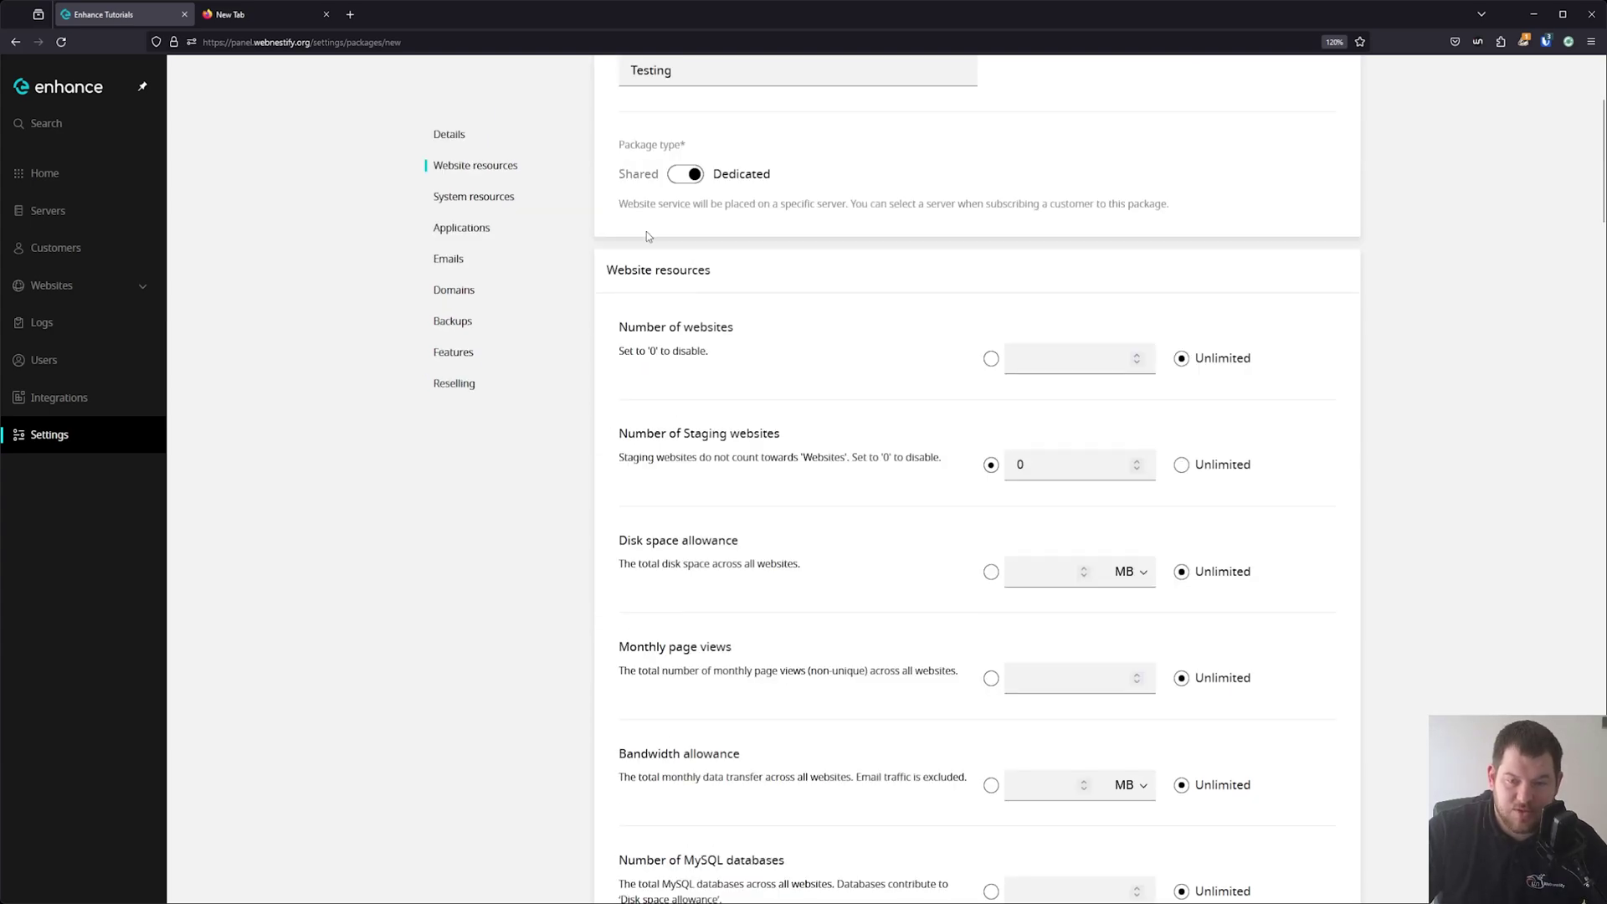
click(684, 184)
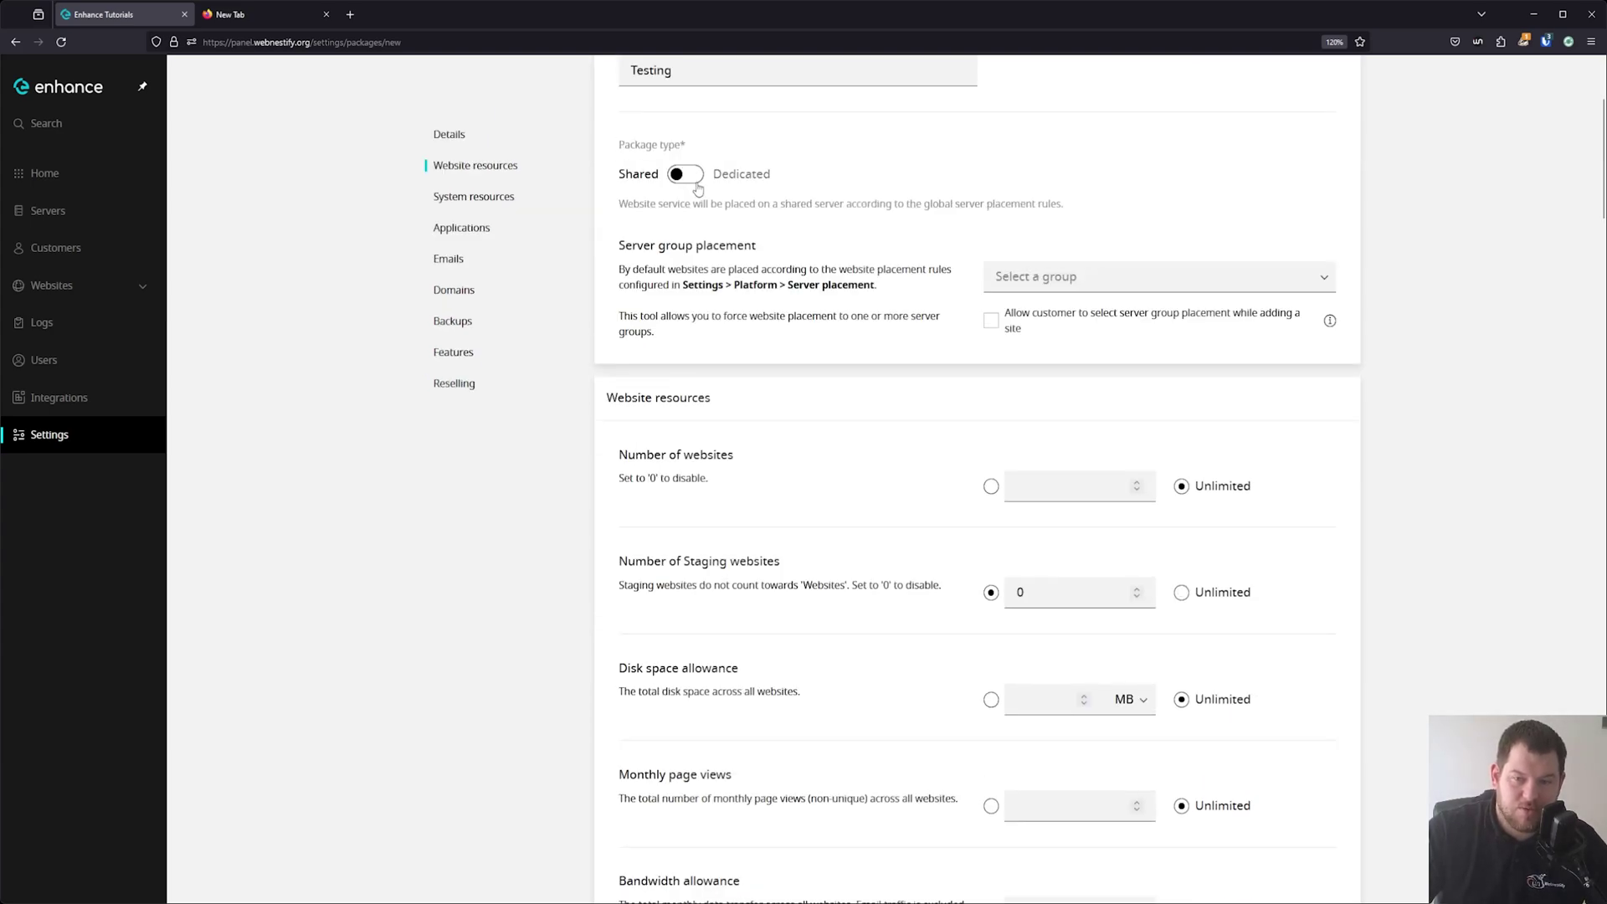
click(697, 180)
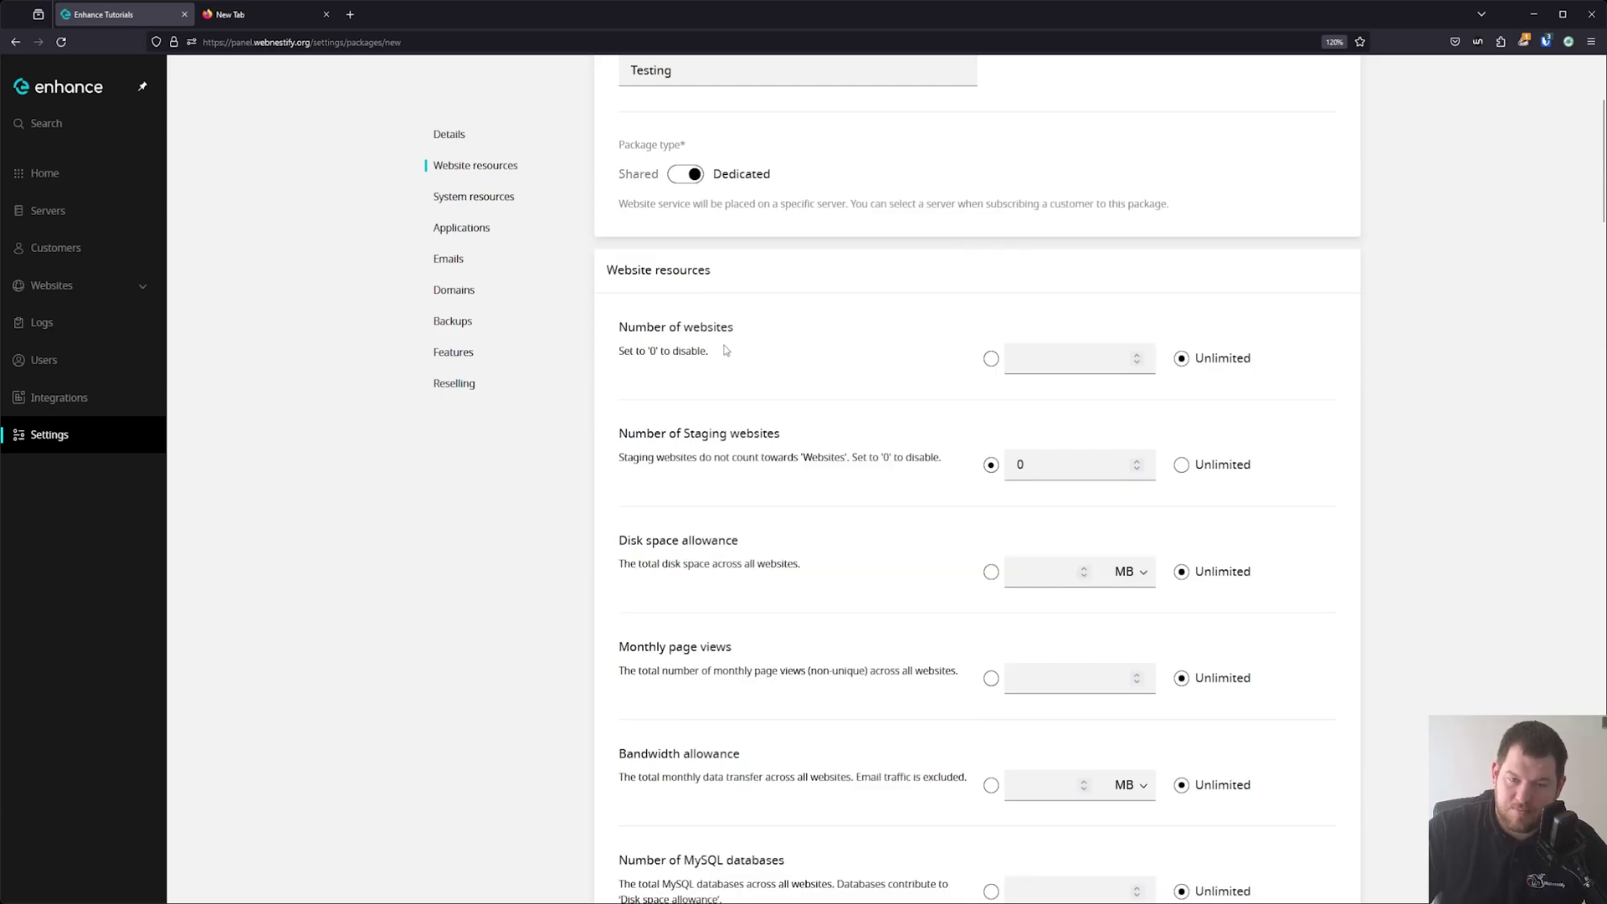
scroll(742, 295, down, 1)
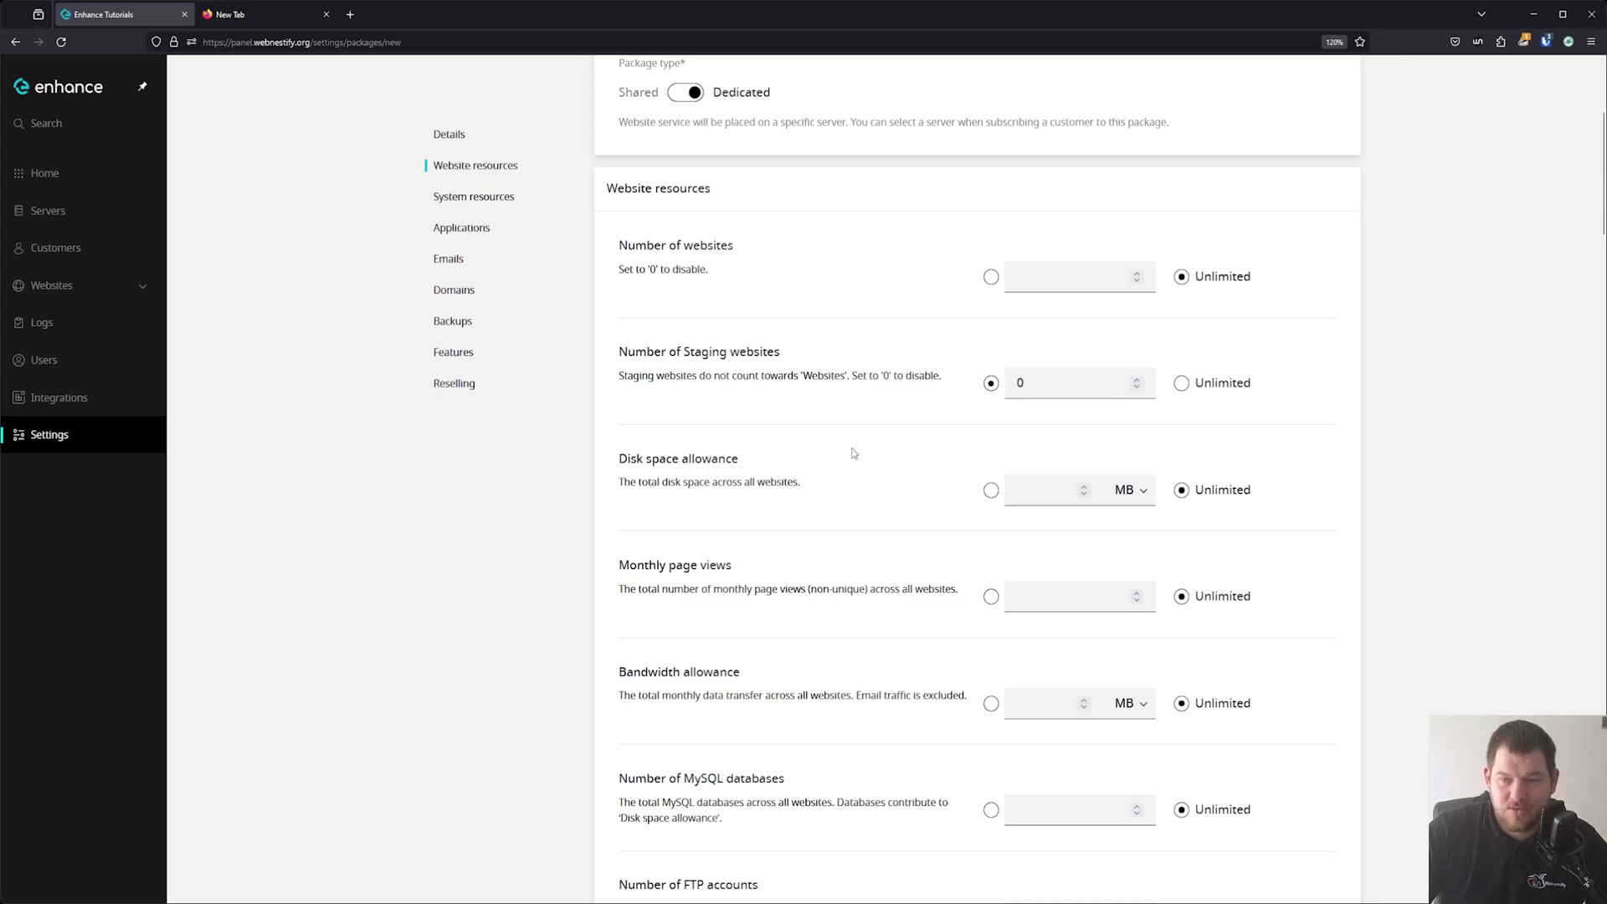
Cap Number of websites at 5 and staging websites at 5, then review System resources.
click(1067, 276)
text(5)
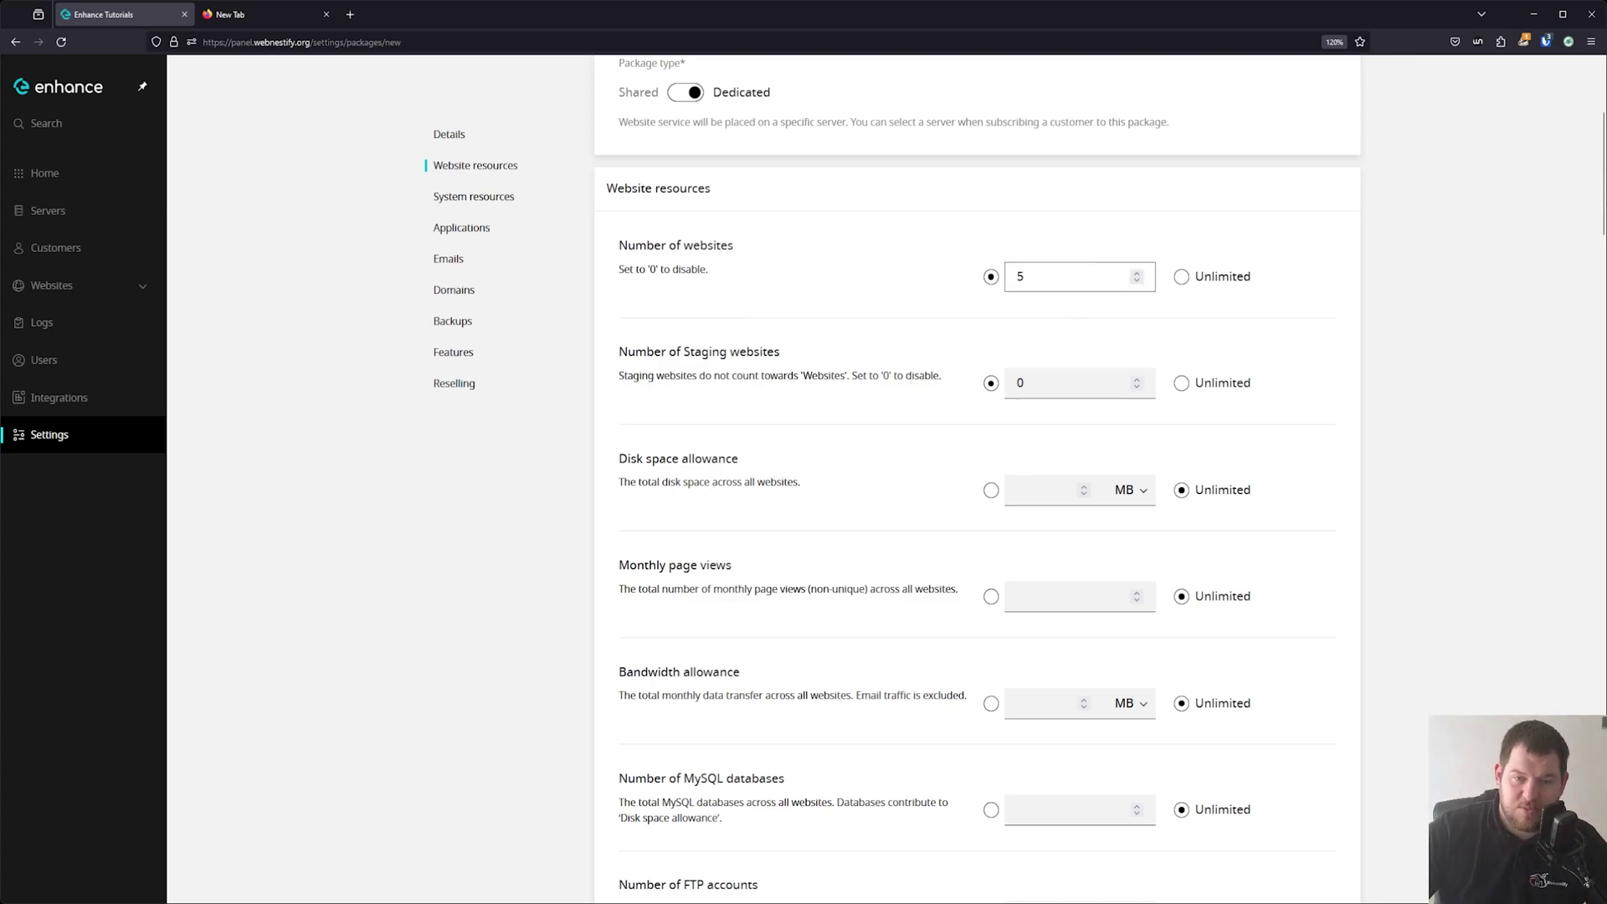
key(Tab)
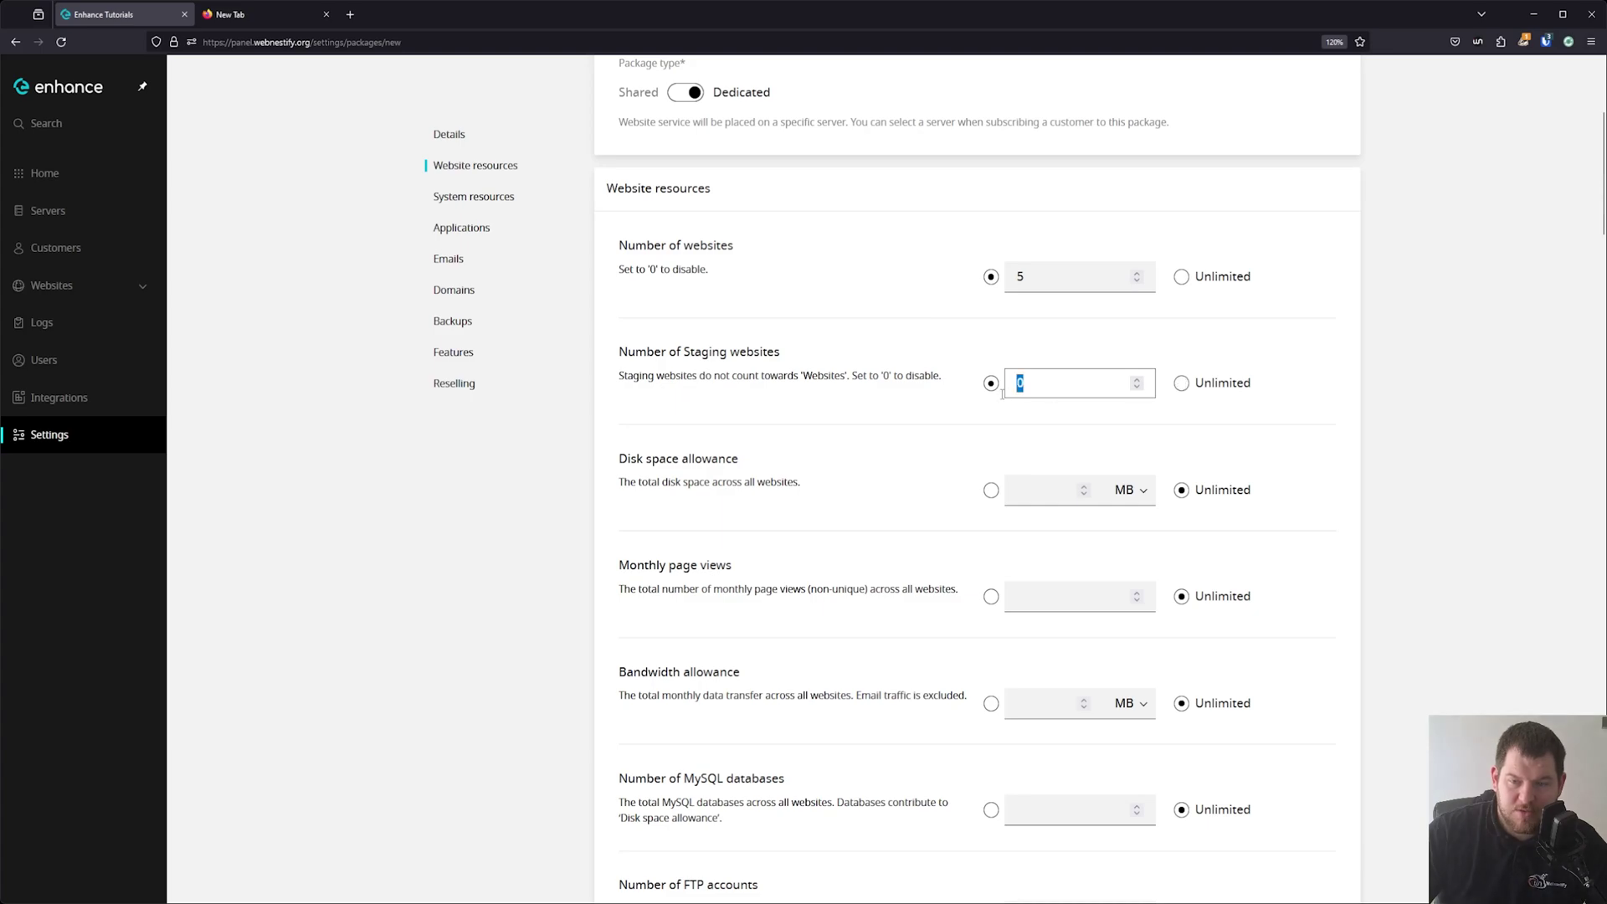
text(5)
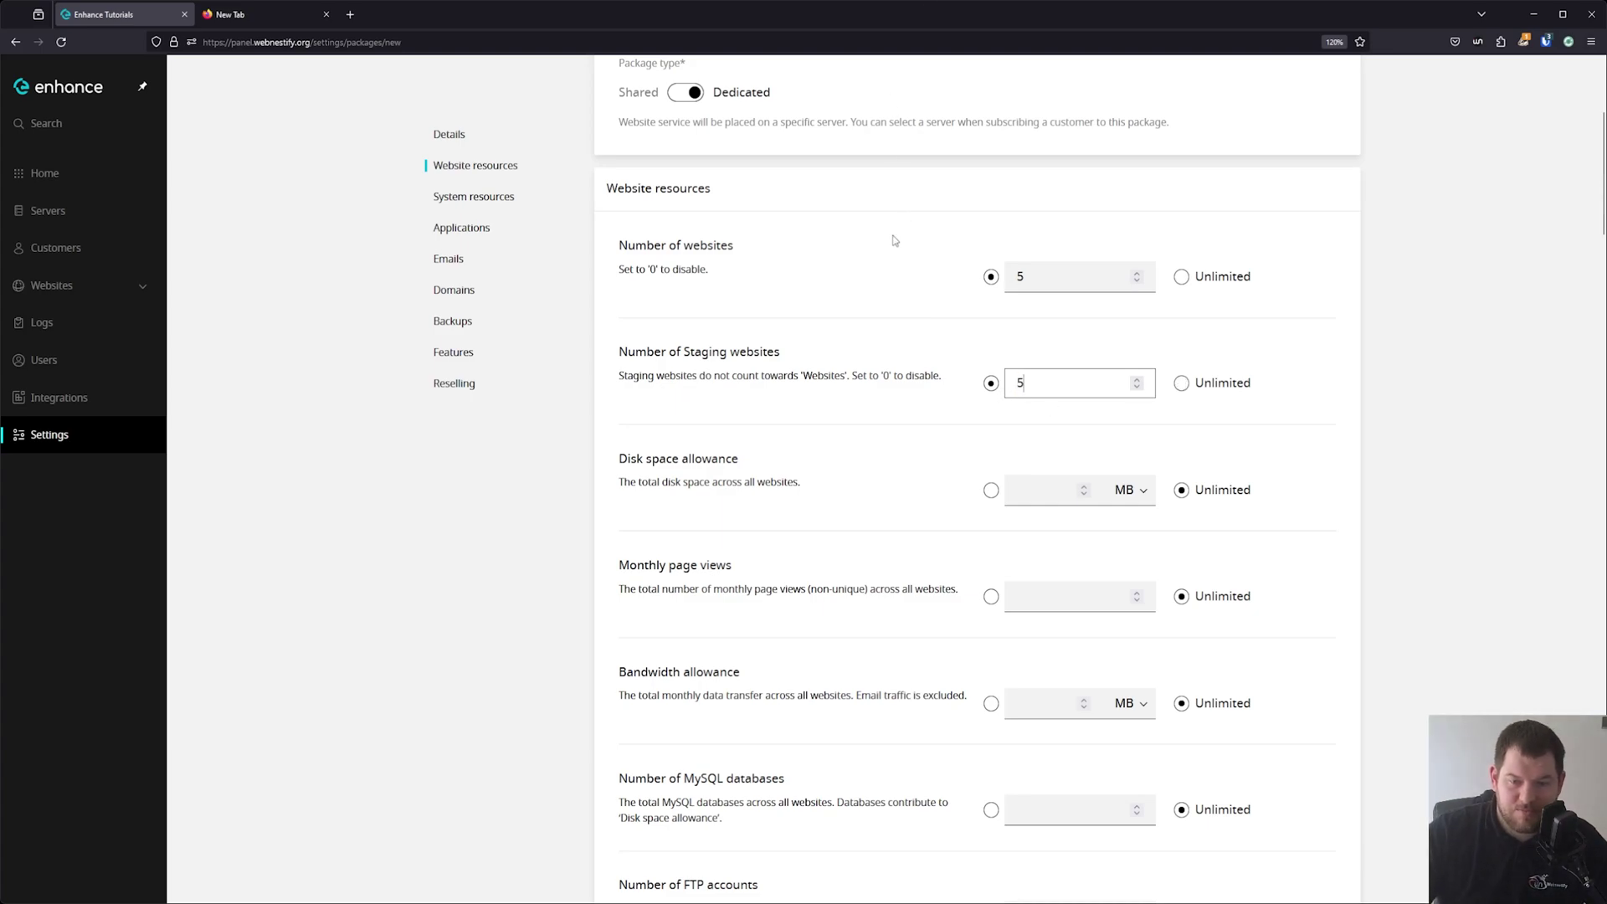
scroll(895, 247, down, 2)
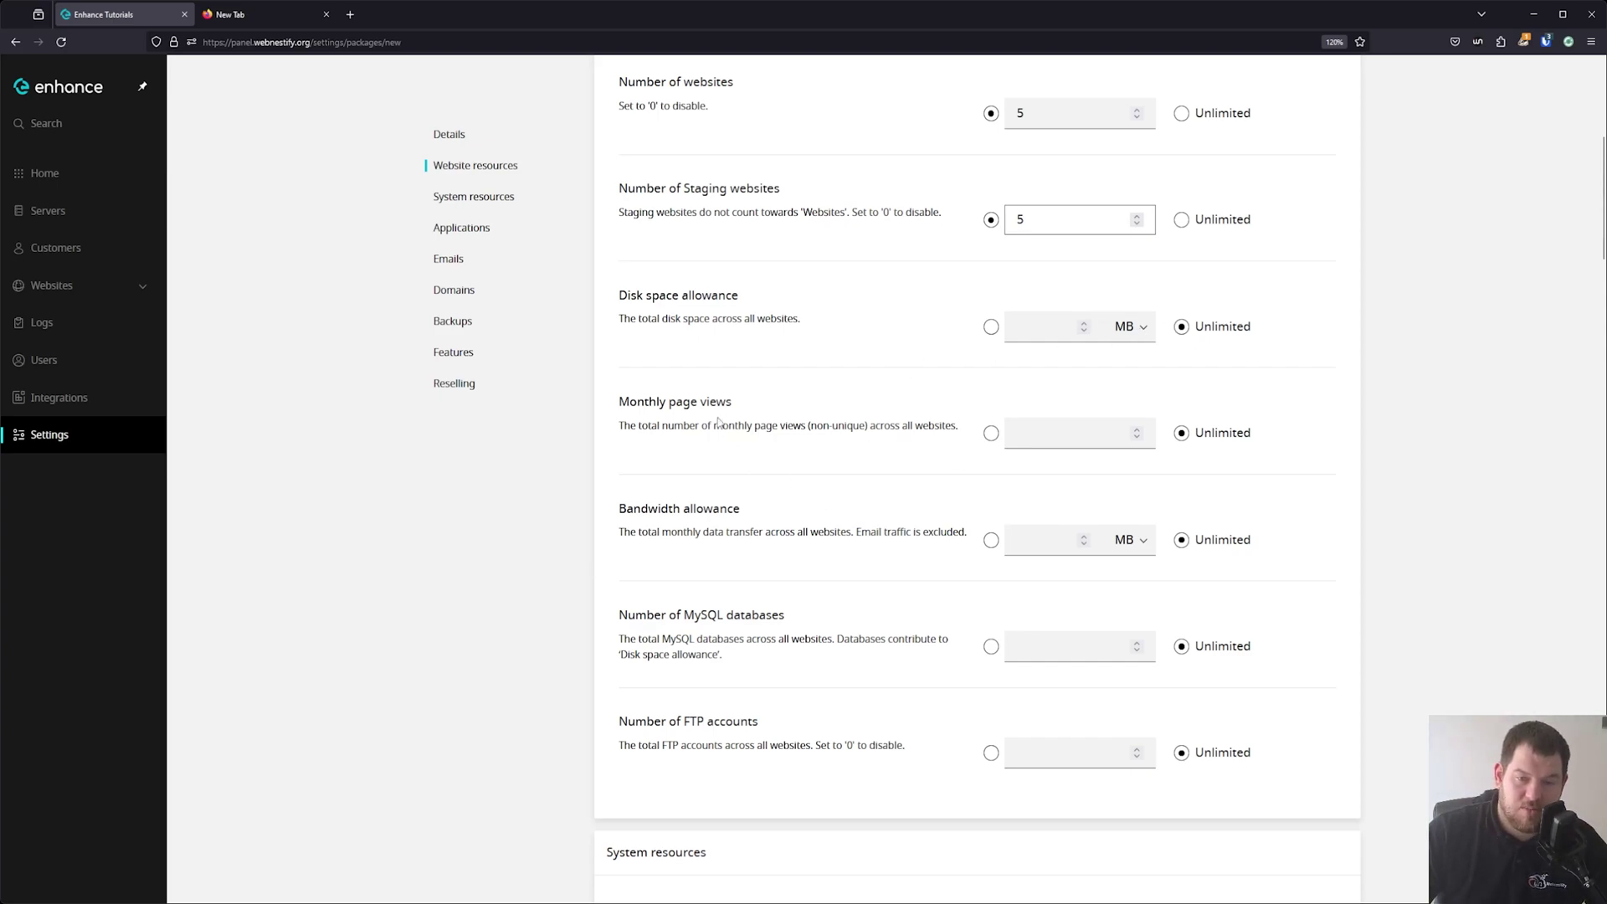
scroll(1299, 442, down, 3)
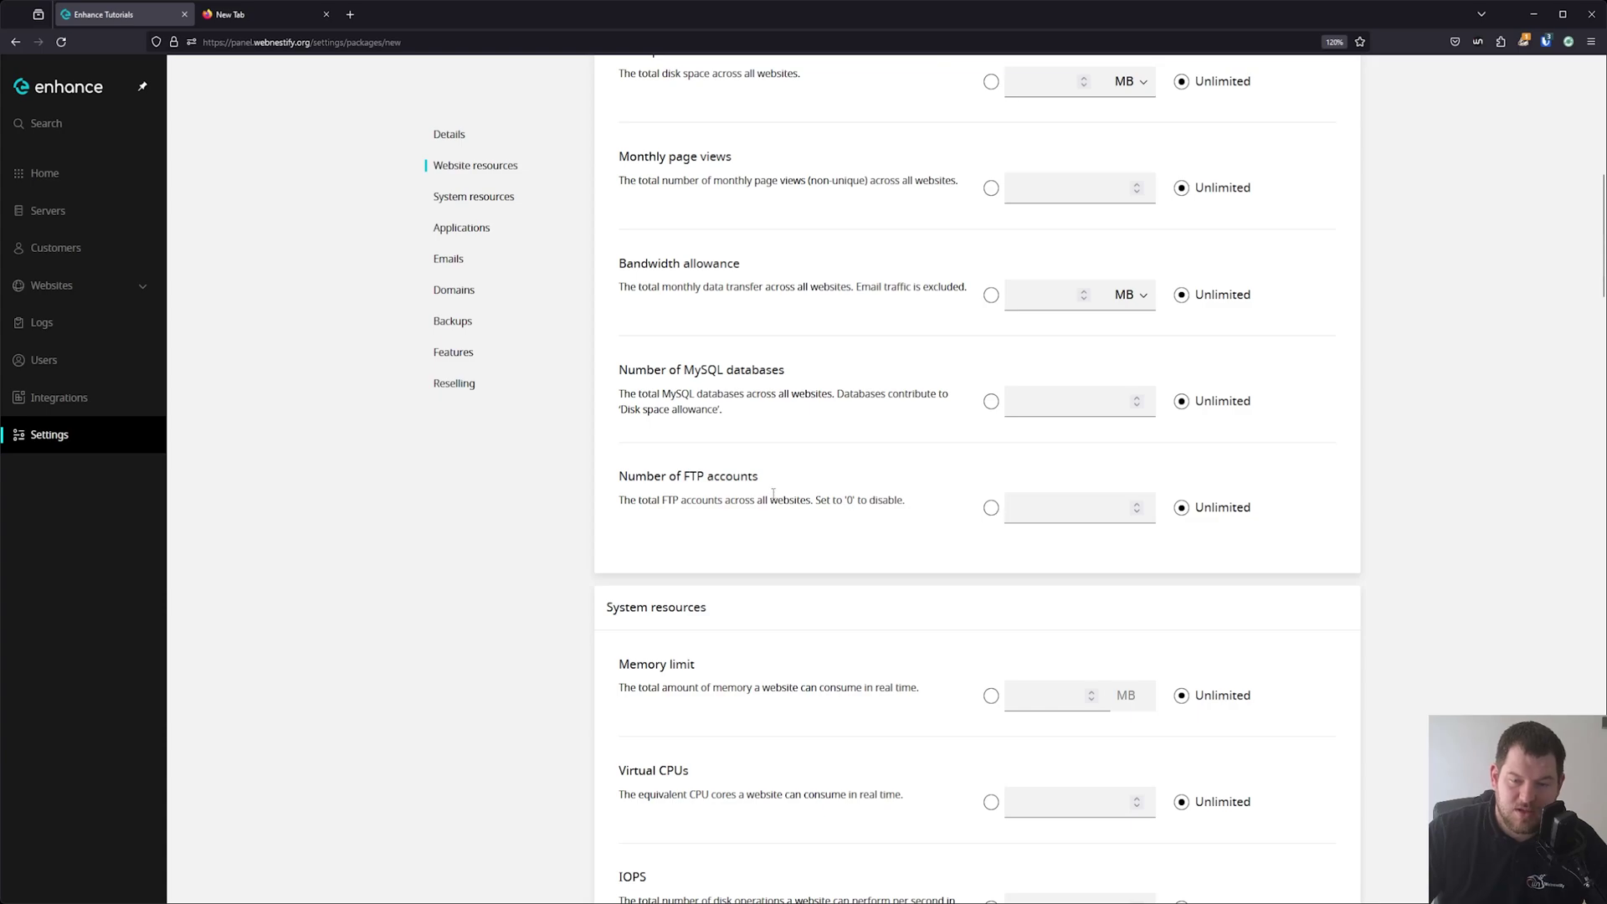
scroll(929, 450, down, 1)
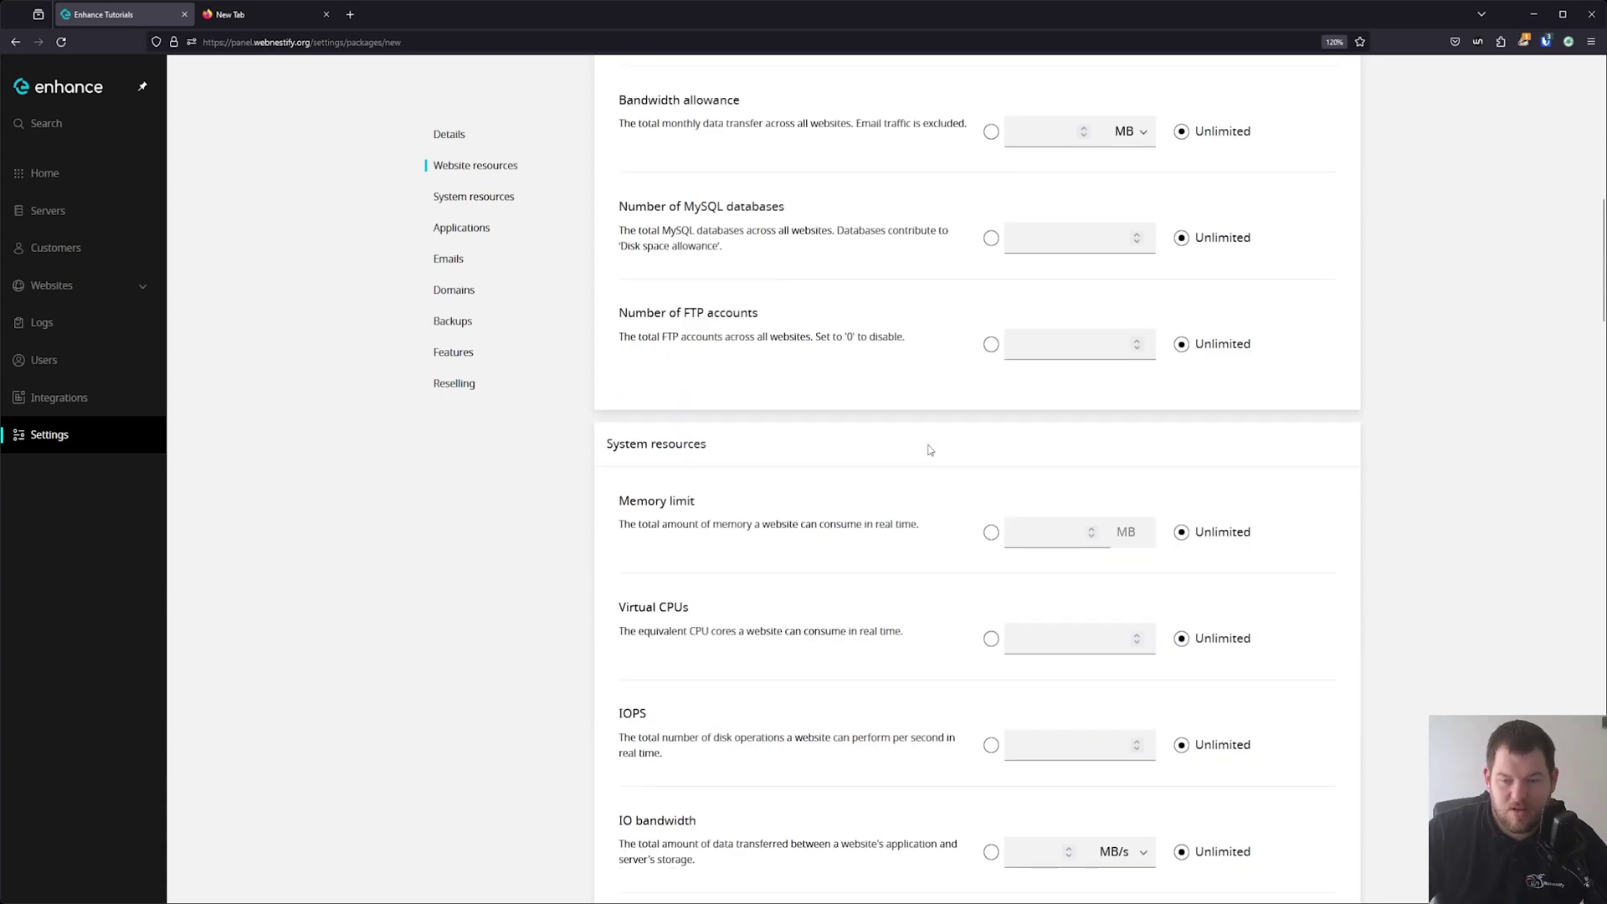
scroll(797, 466, down, 3)
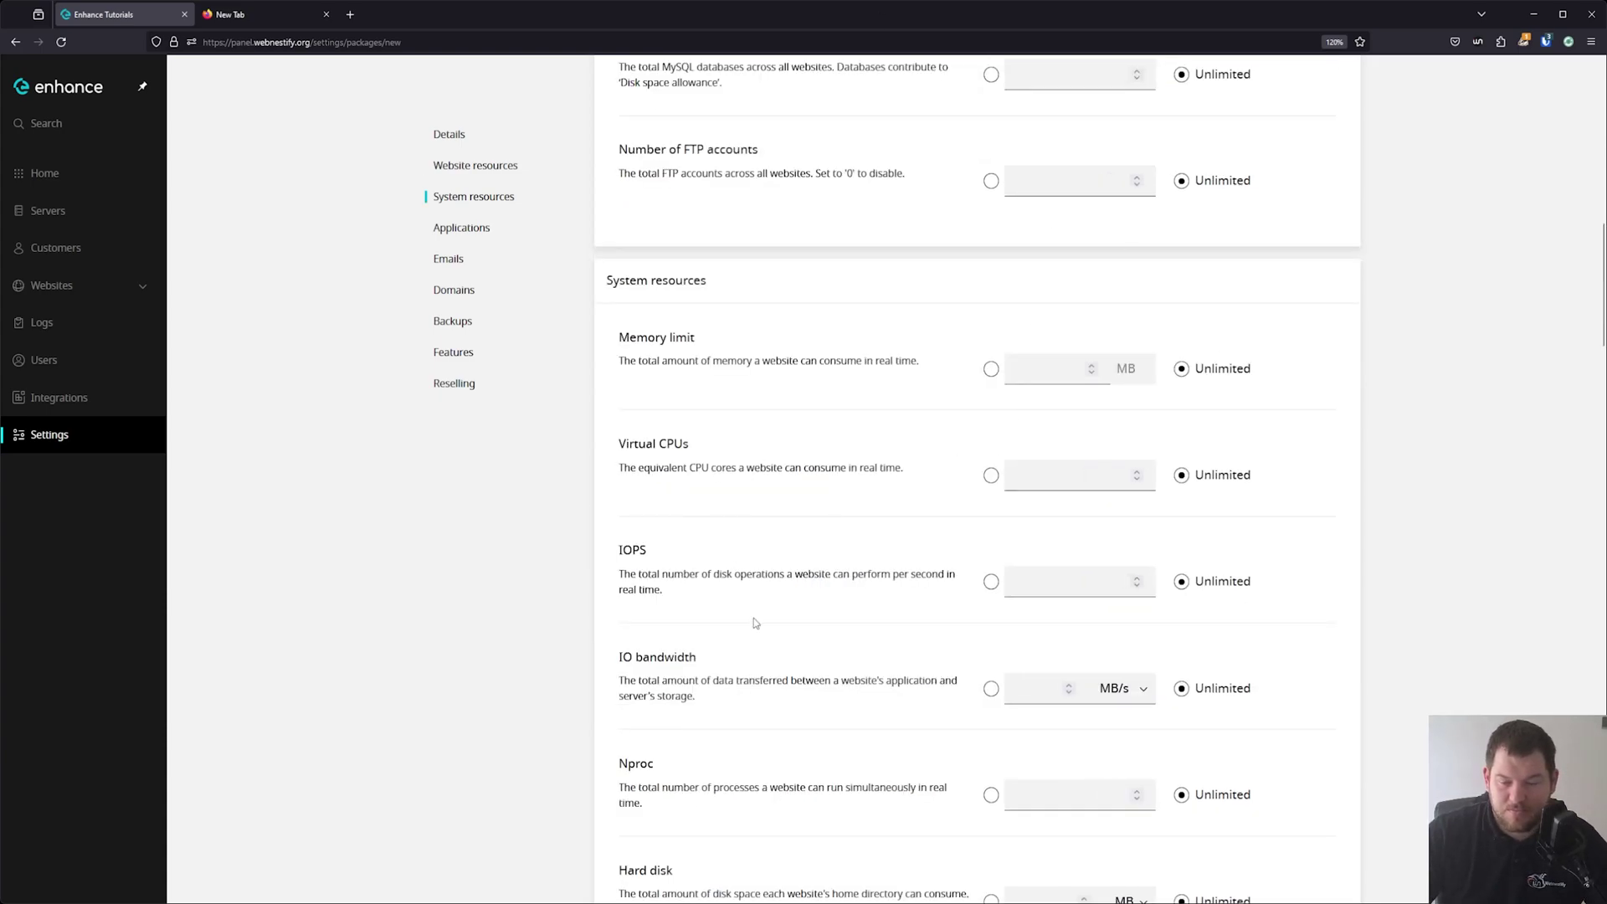
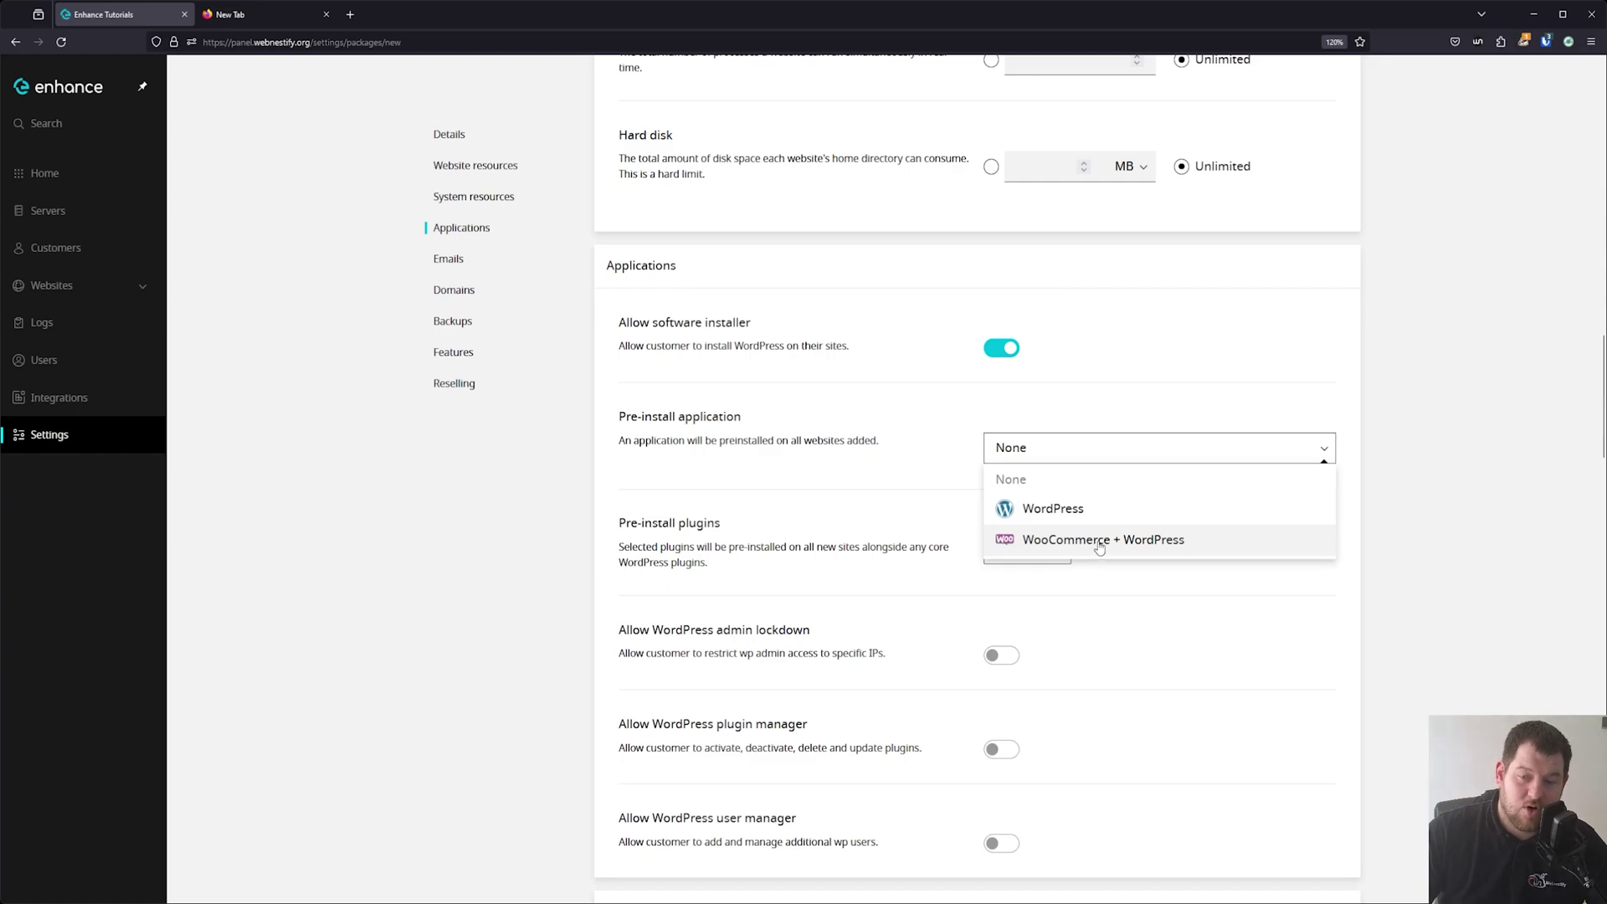
Pre-install WordPress with the LiteSpeed Cache plugin on the package's new sites.
click(1076, 509)
scroll(1019, 513, down, 2)
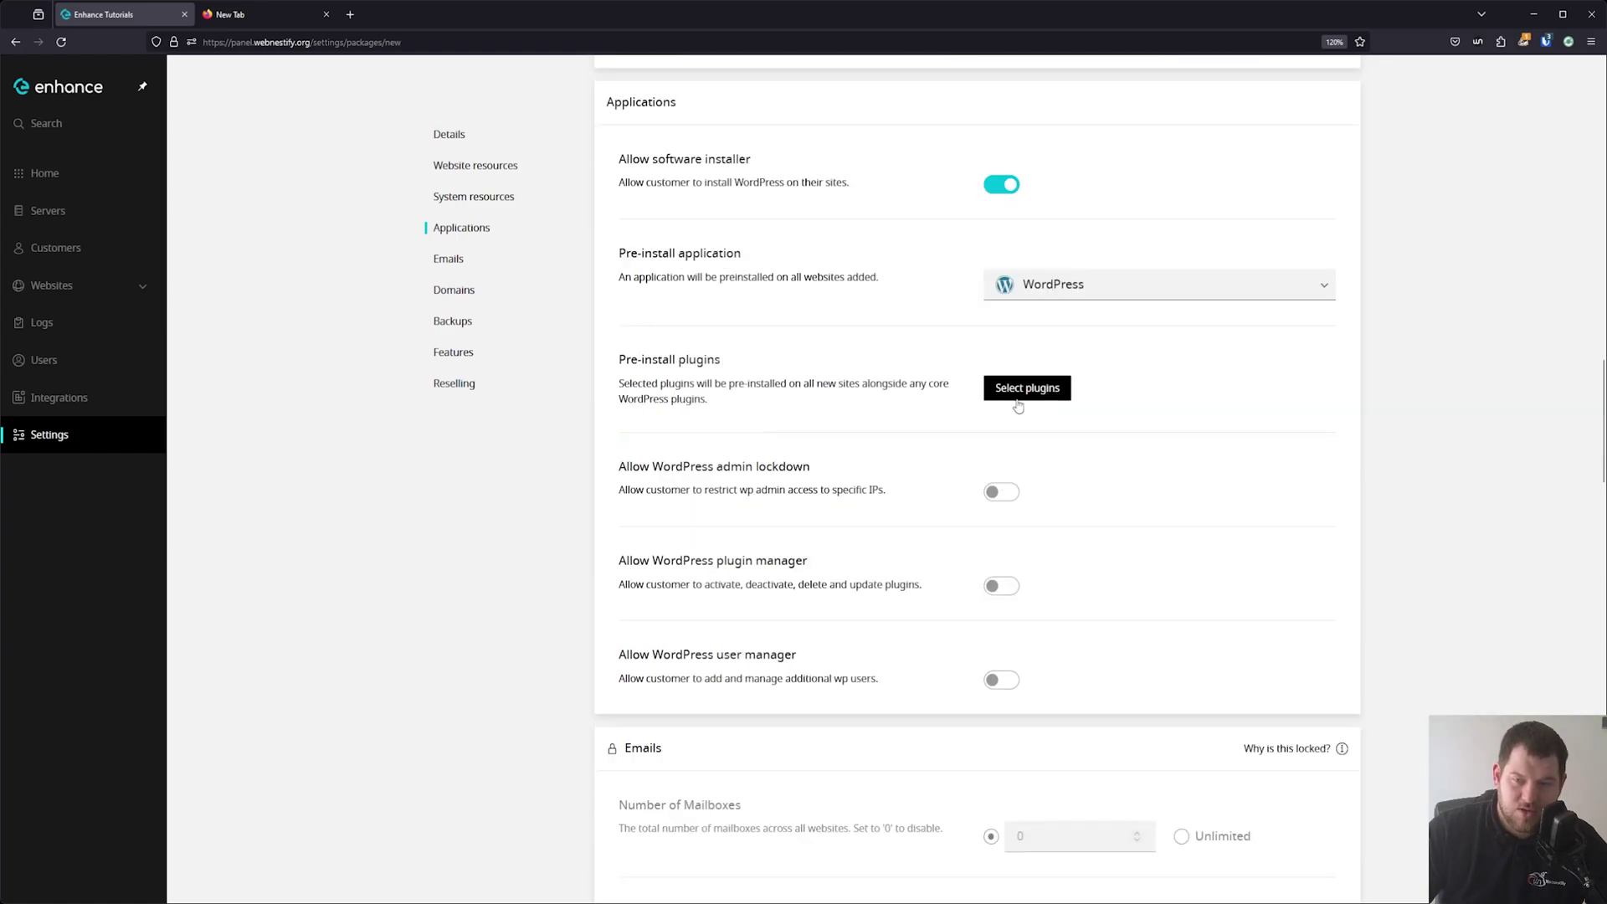
click(1018, 405)
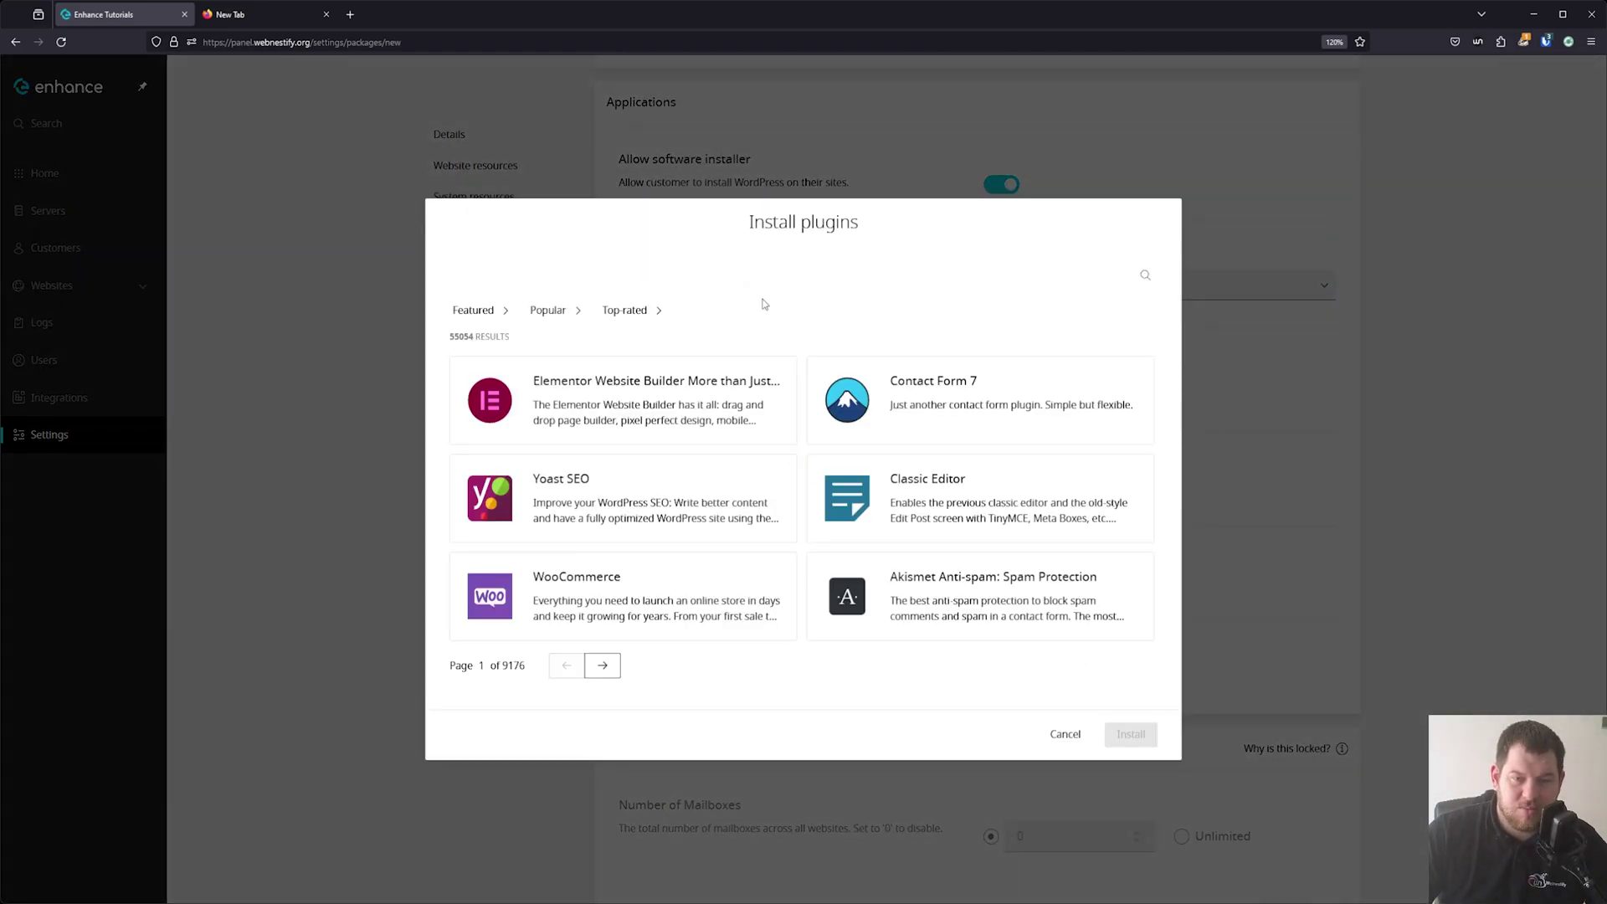
click(1145, 274)
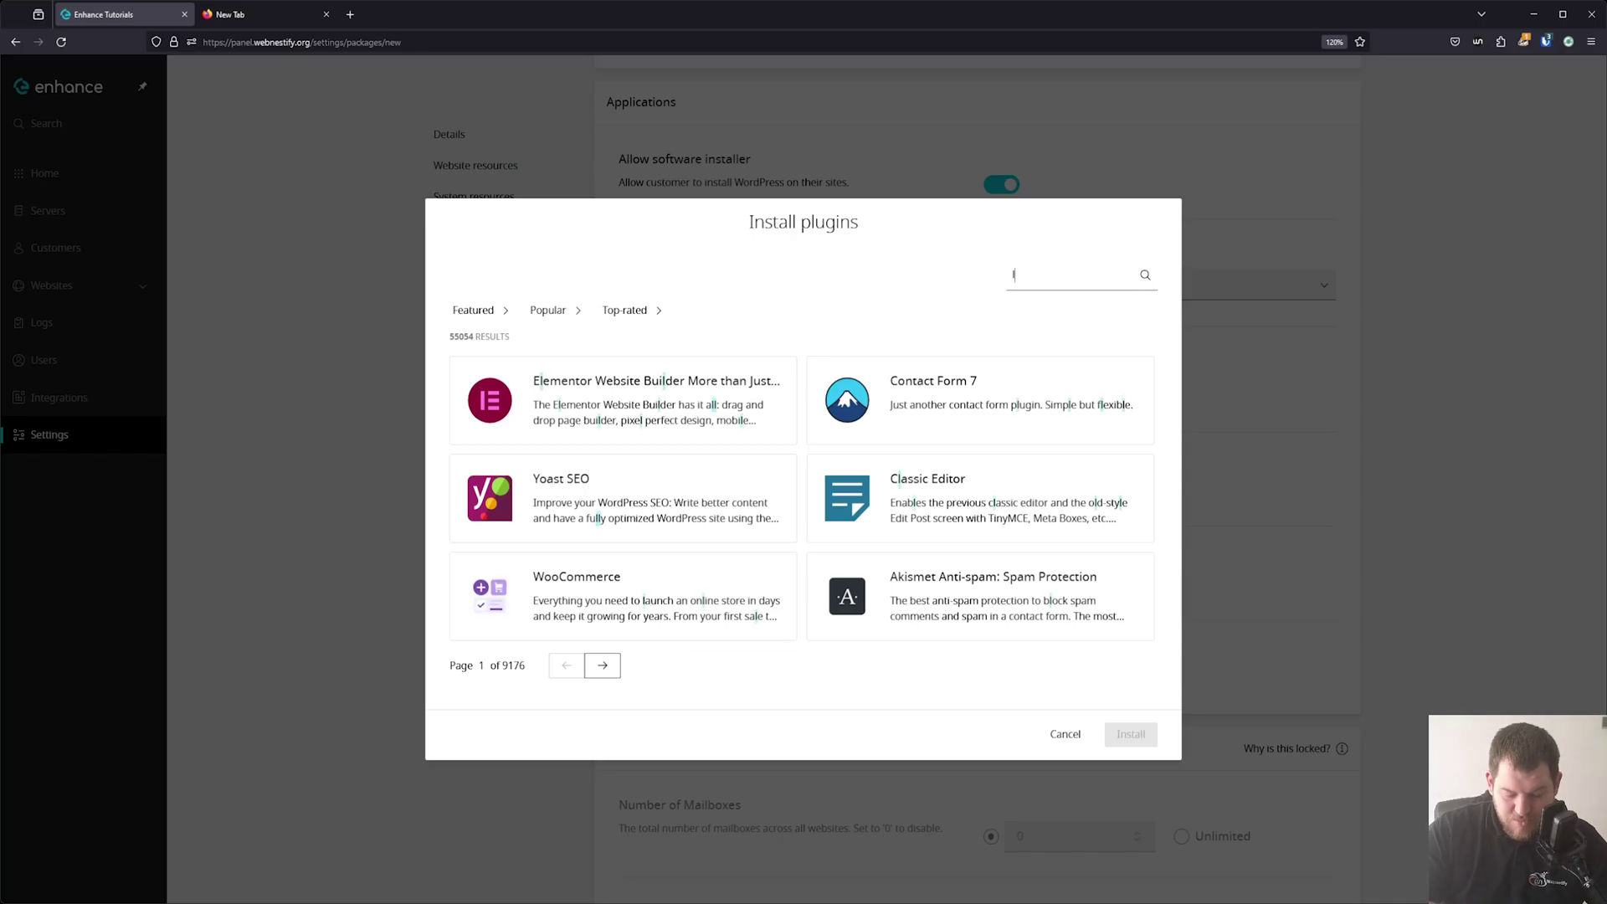
text(litespeed)
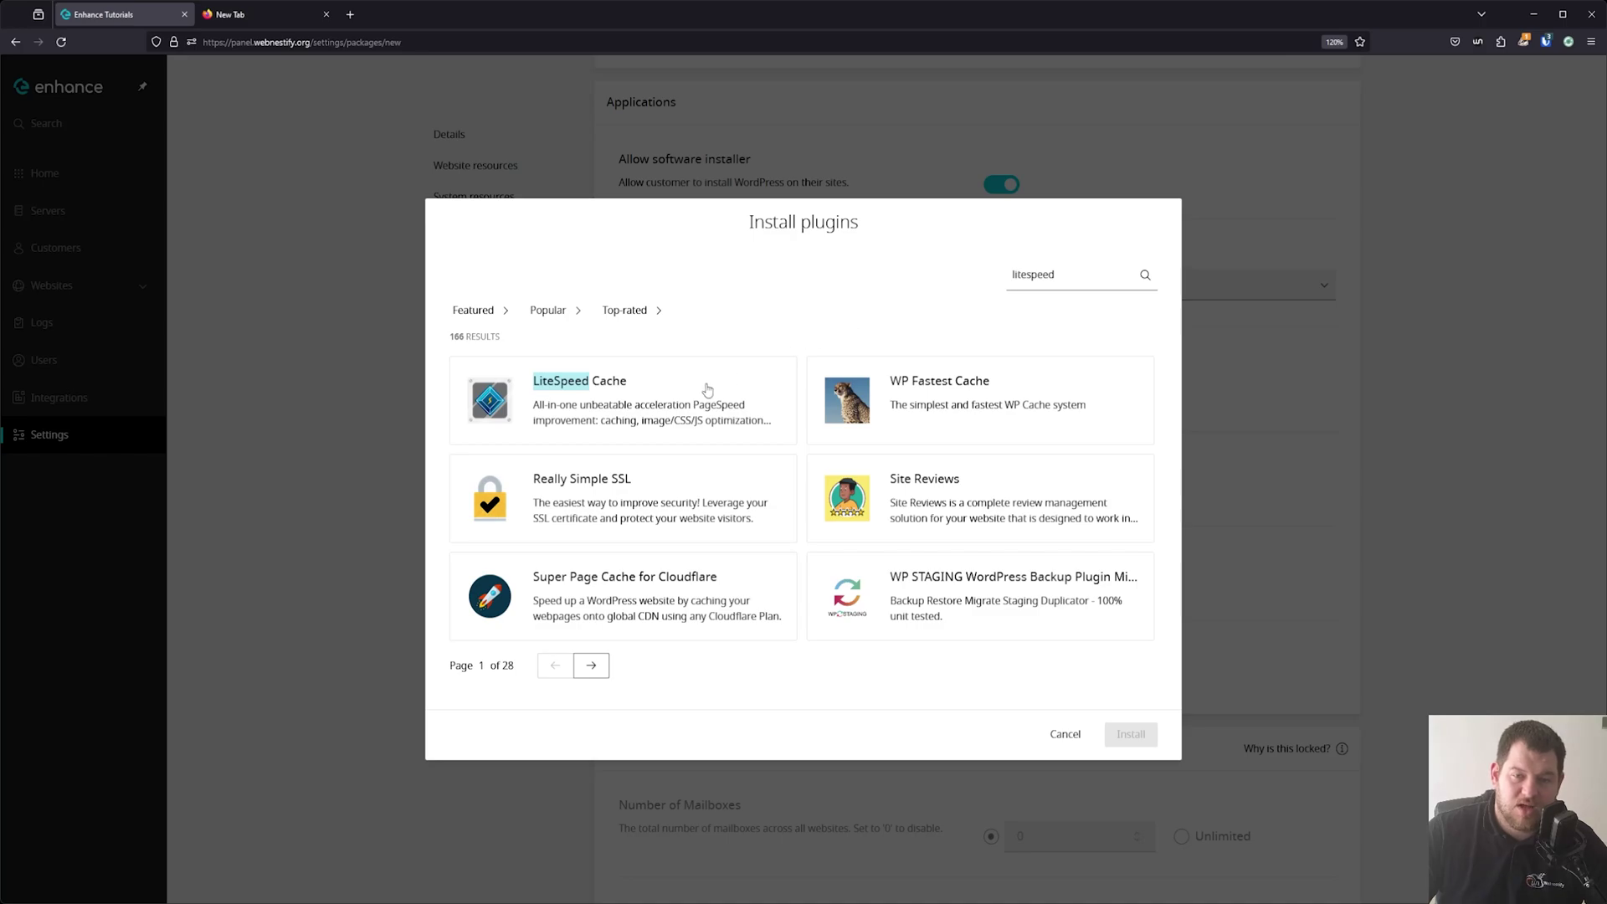
click(708, 389)
click(1134, 735)
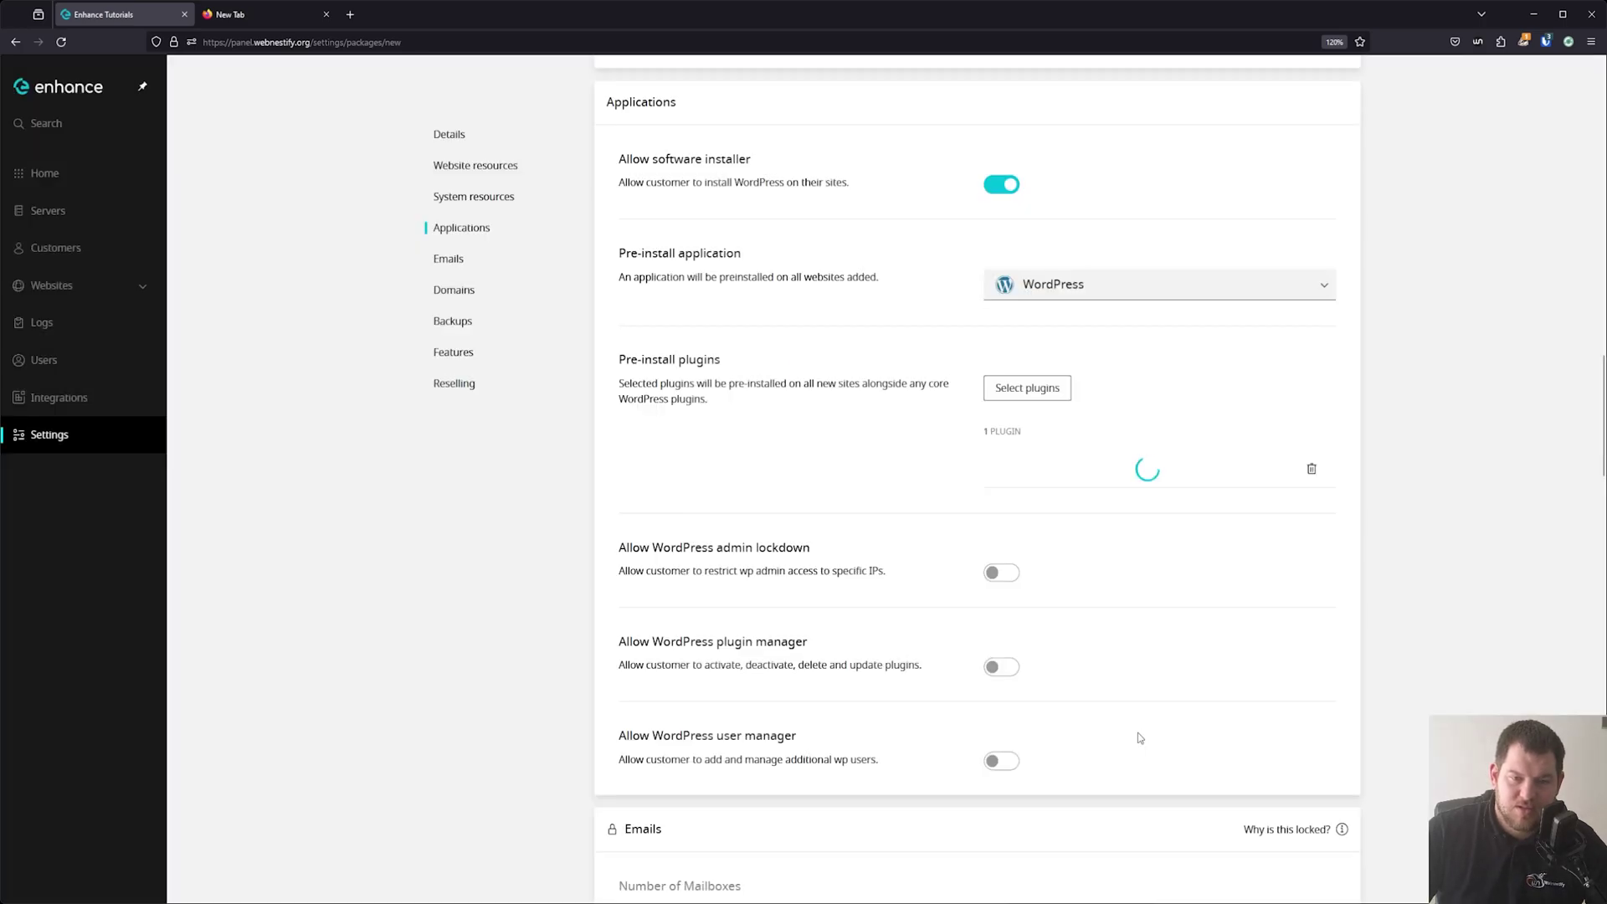
Enable WordPress admin lockdown, the plugin manager and the user manager for customers.
scroll(1060, 458, down, 2)
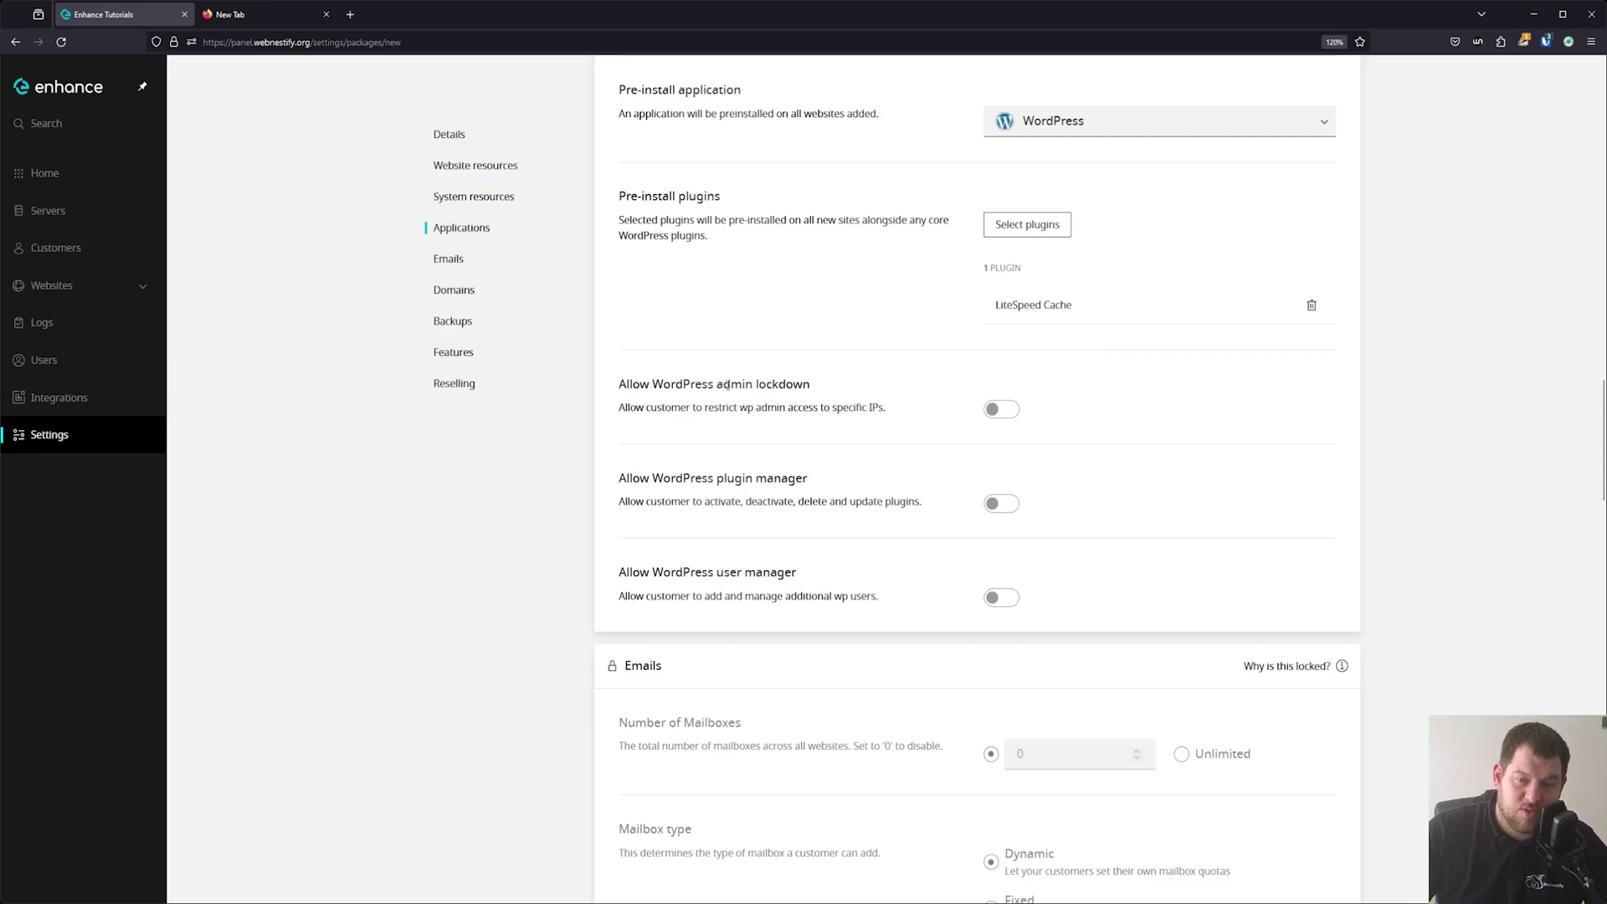
drag(672, 407, 829, 410)
click(839, 409)
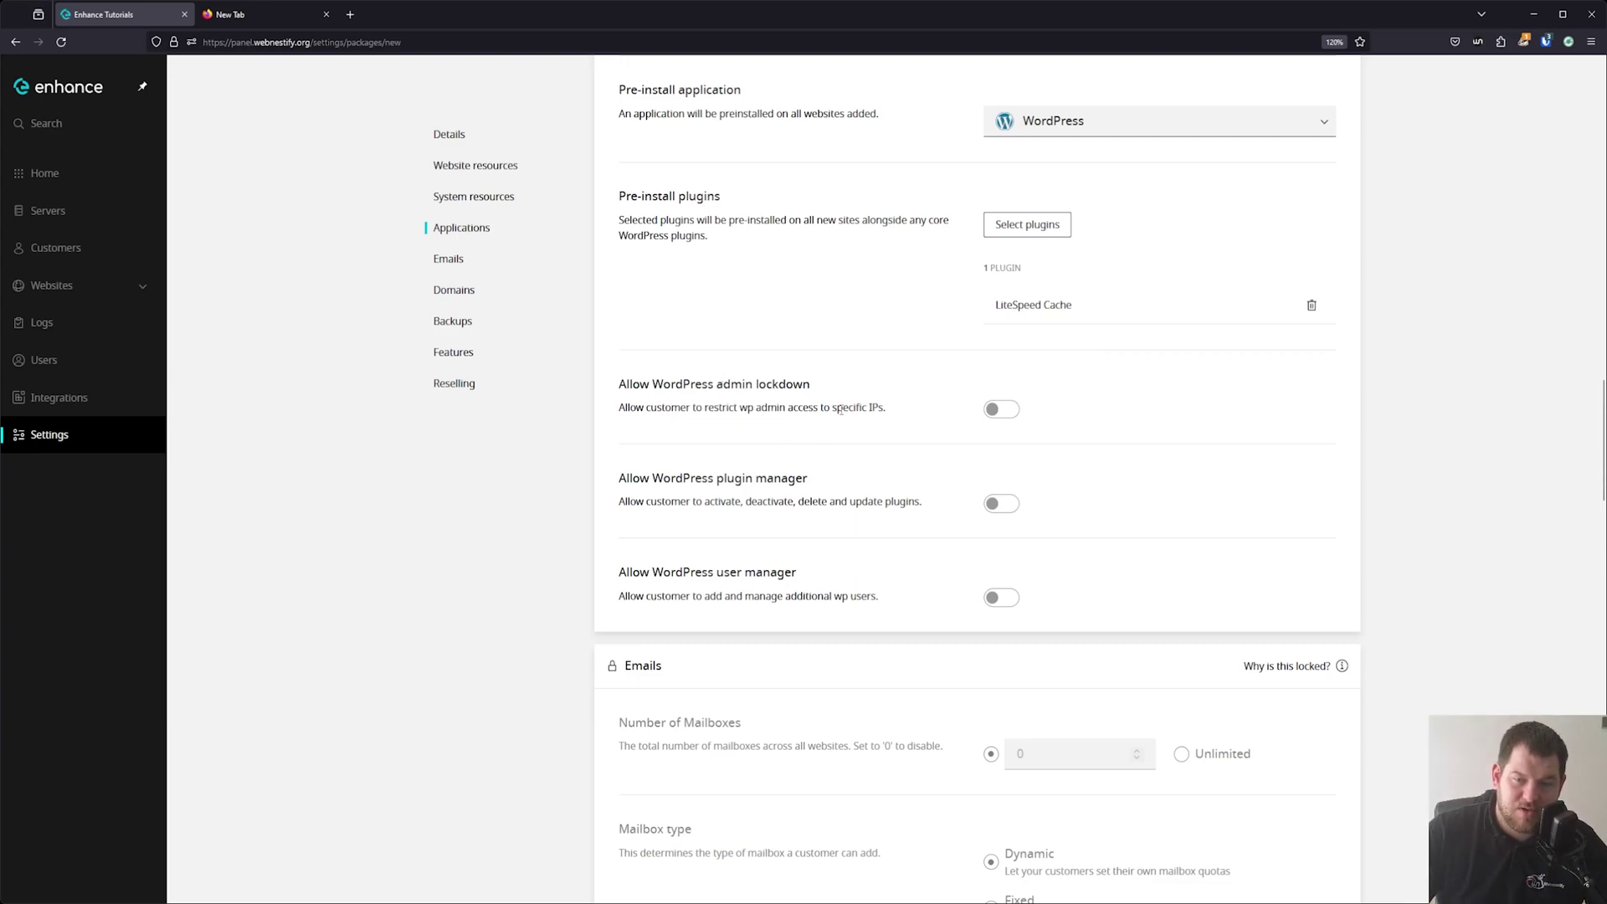
click(1011, 409)
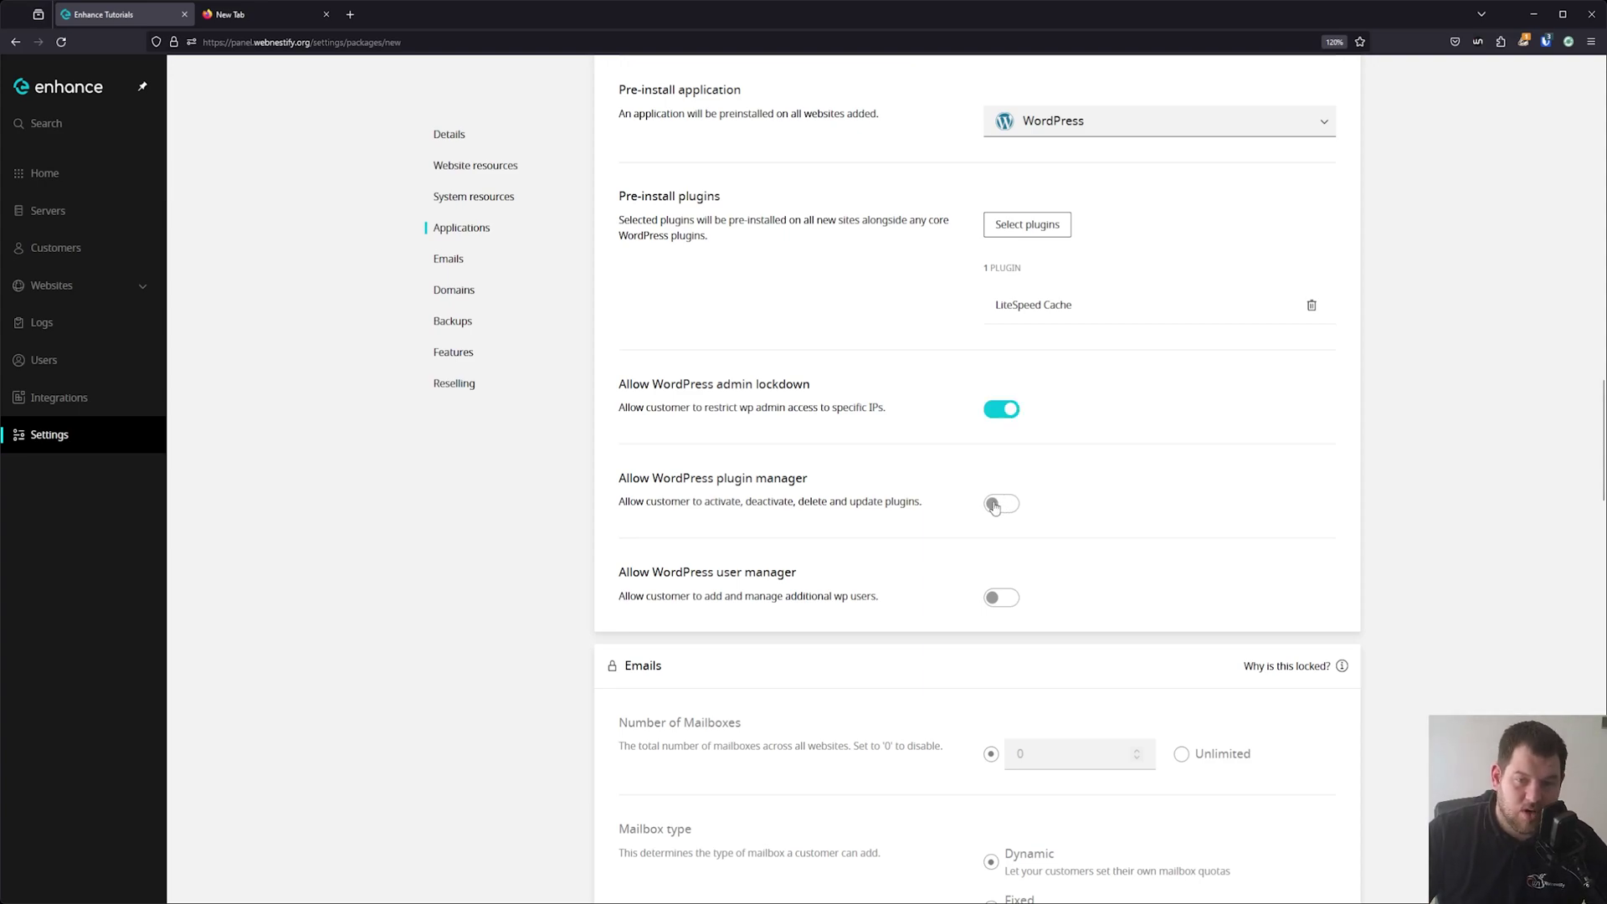
click(996, 510)
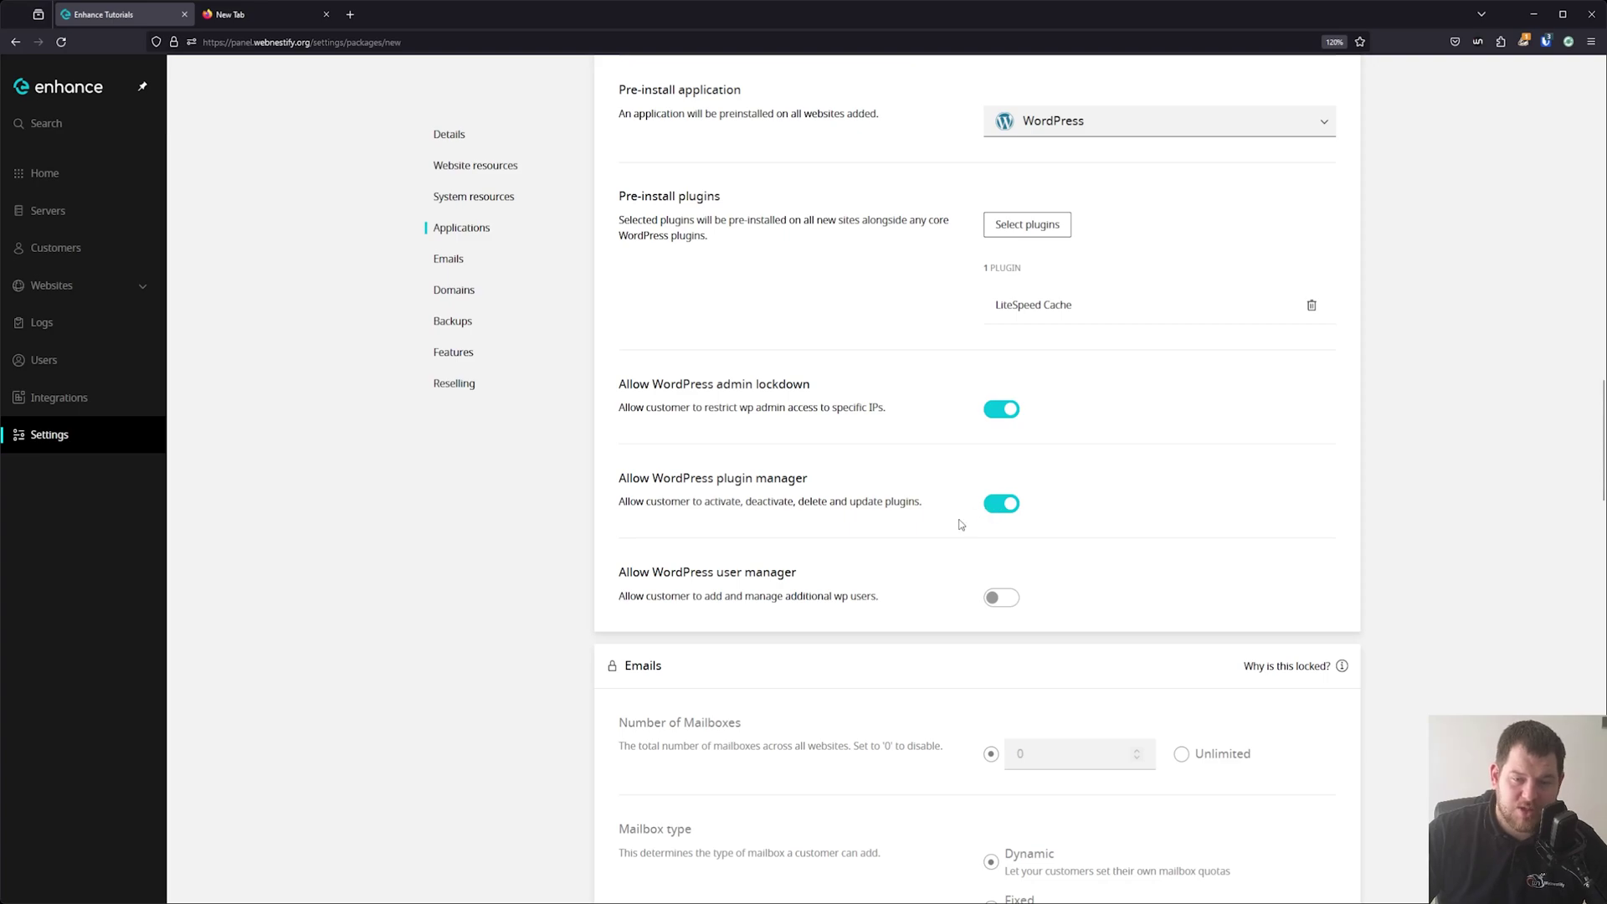
click(1006, 596)
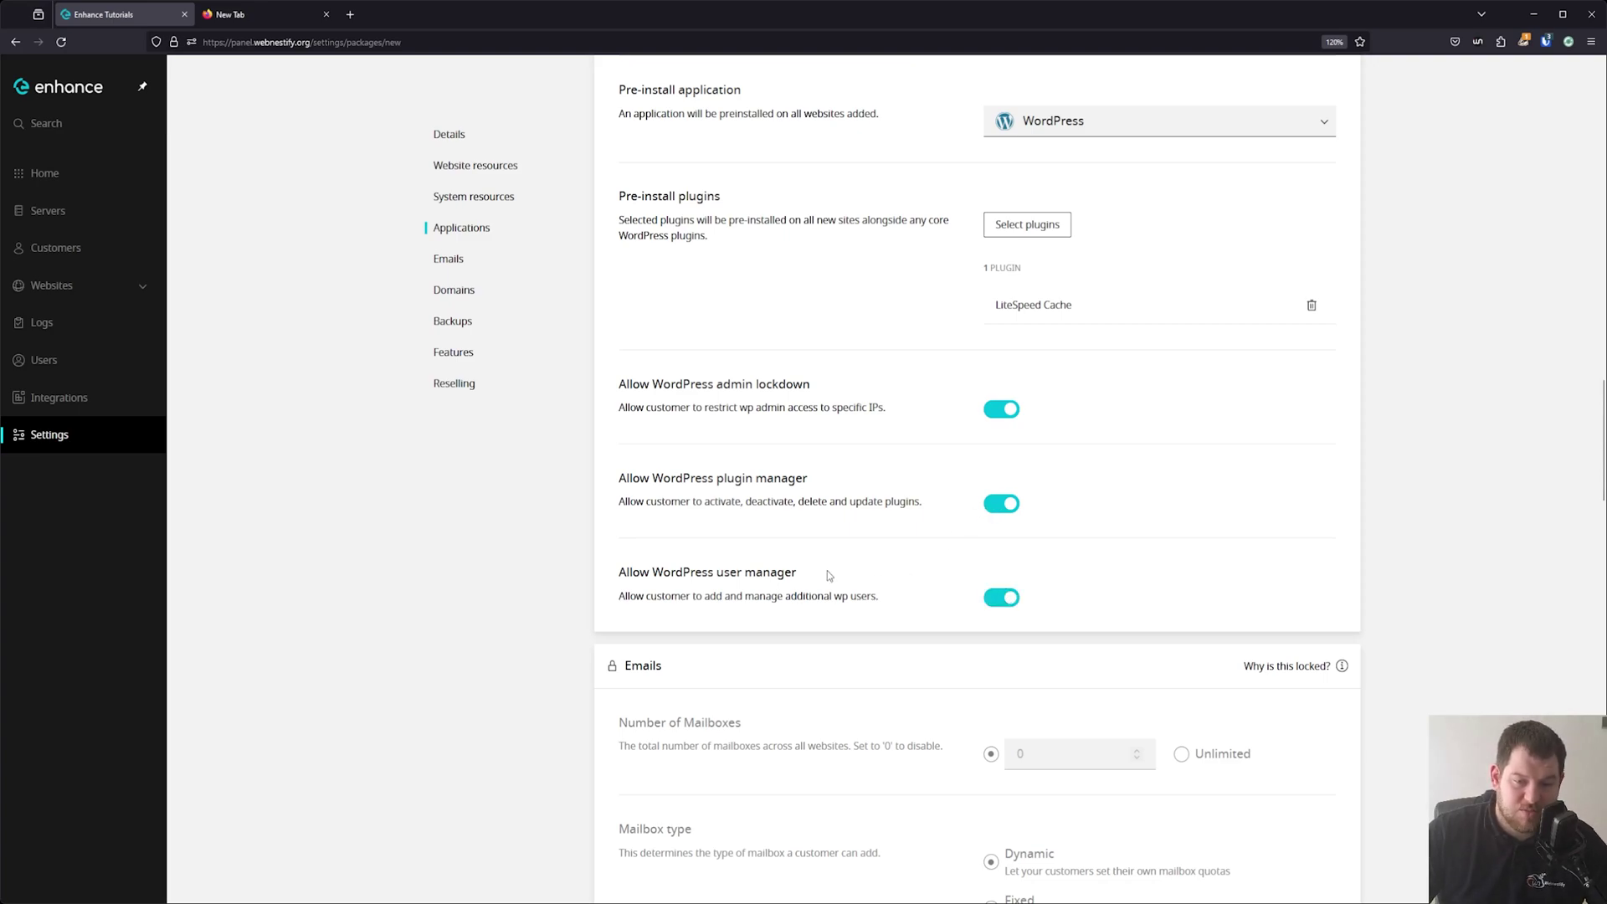
scroll(829, 575, down, 5)
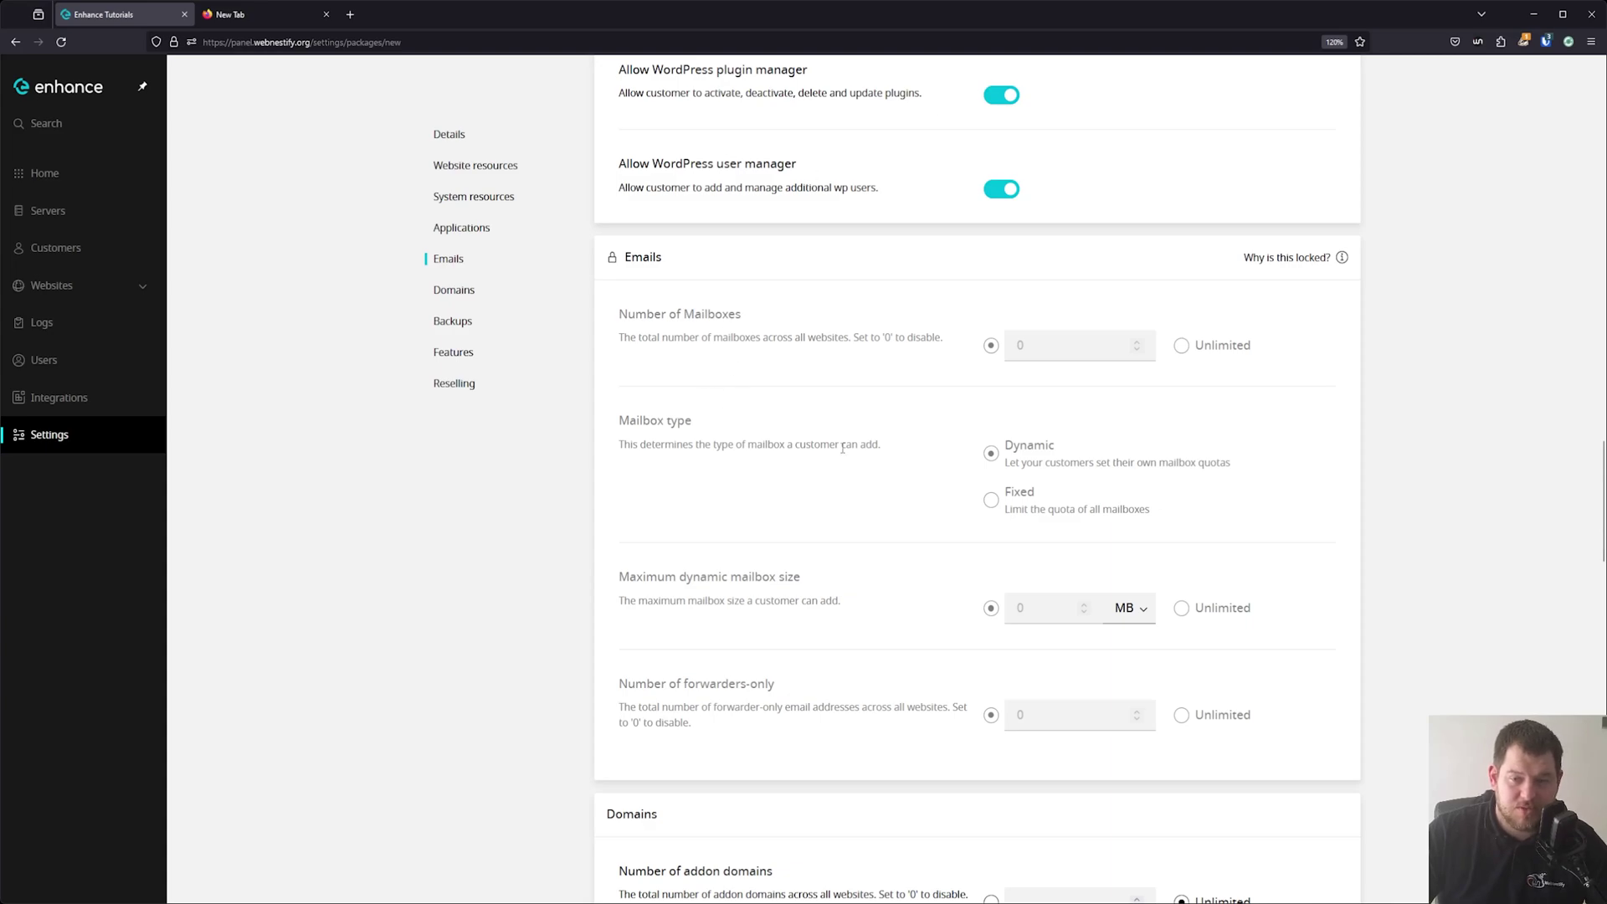
scroll(975, 512, down, 8)
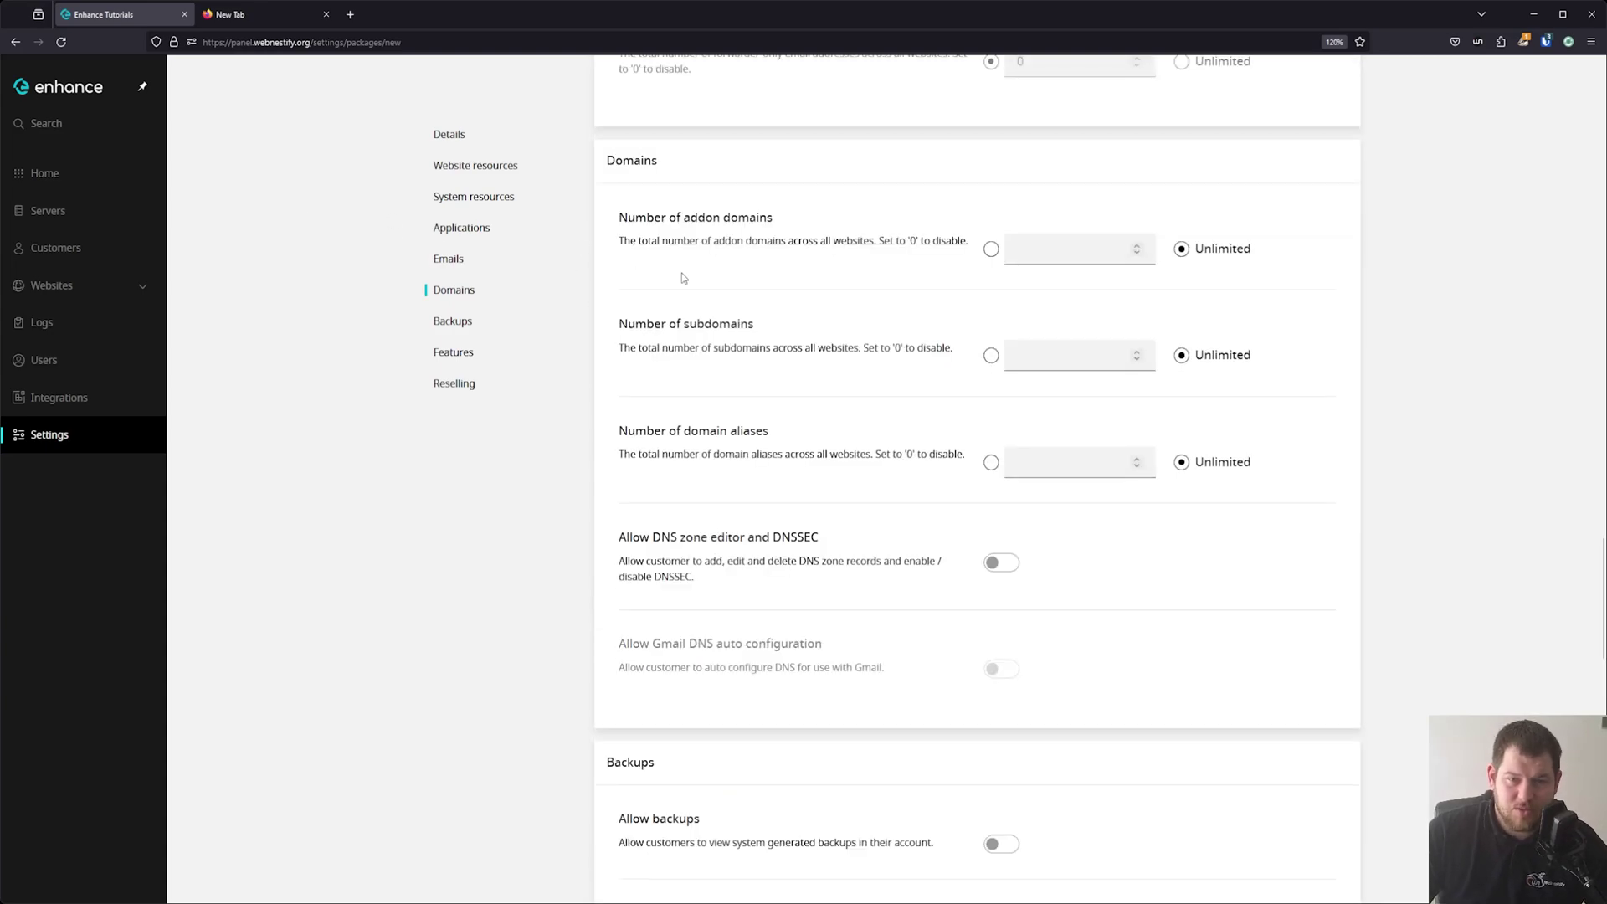
Turn on Allow backups, Allow manual backups and Allow self restore backups.
scroll(835, 446, down, 5)
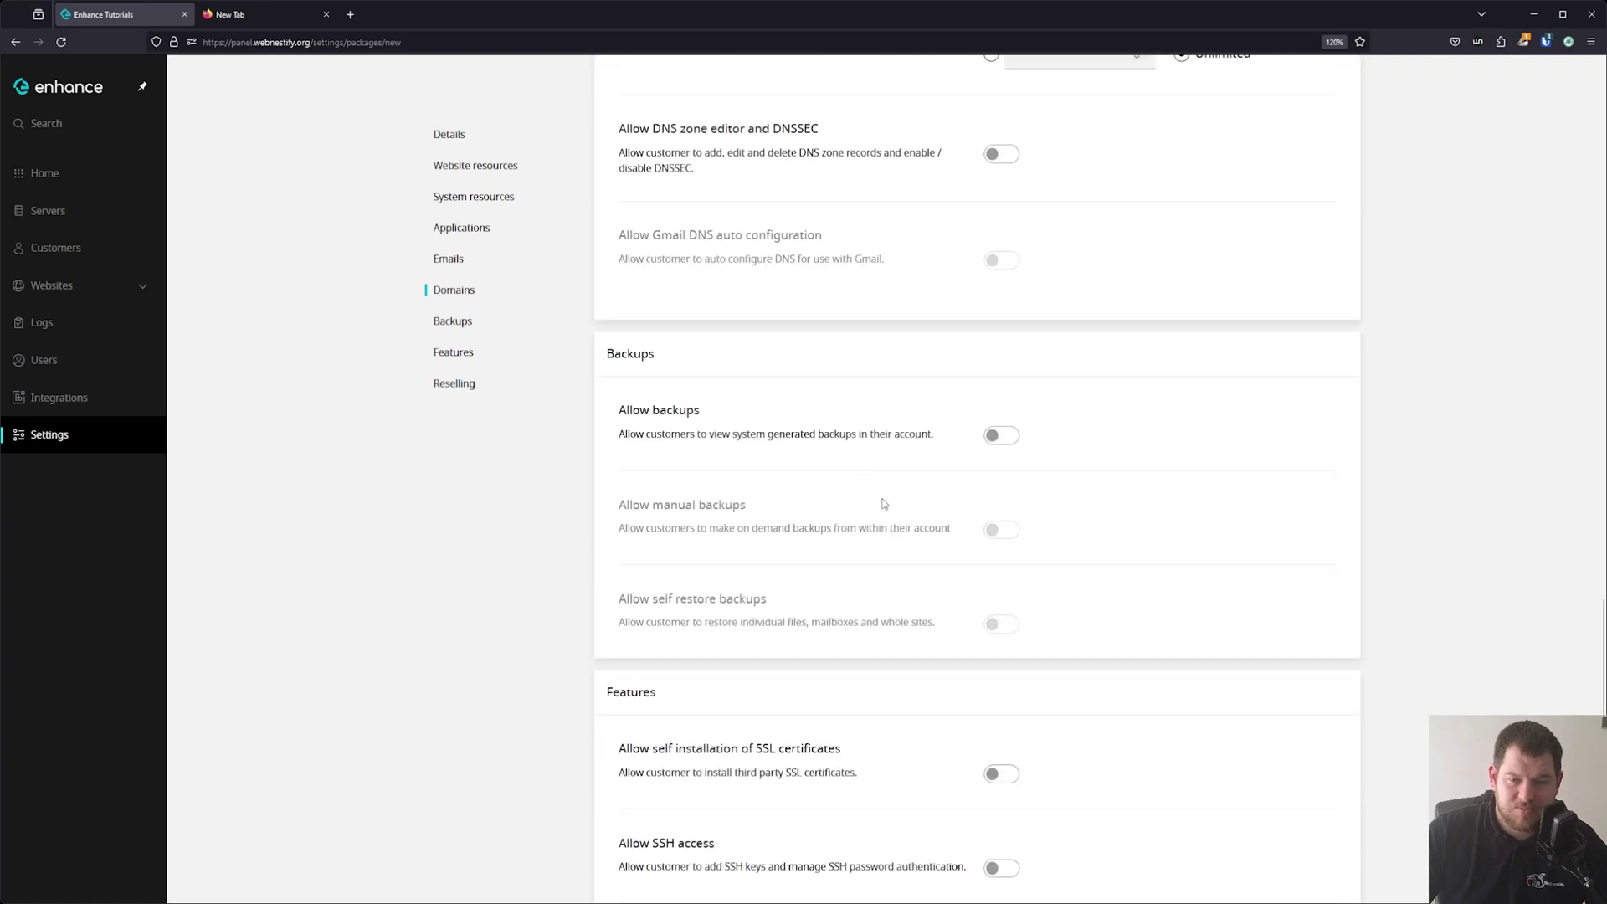
click(1004, 437)
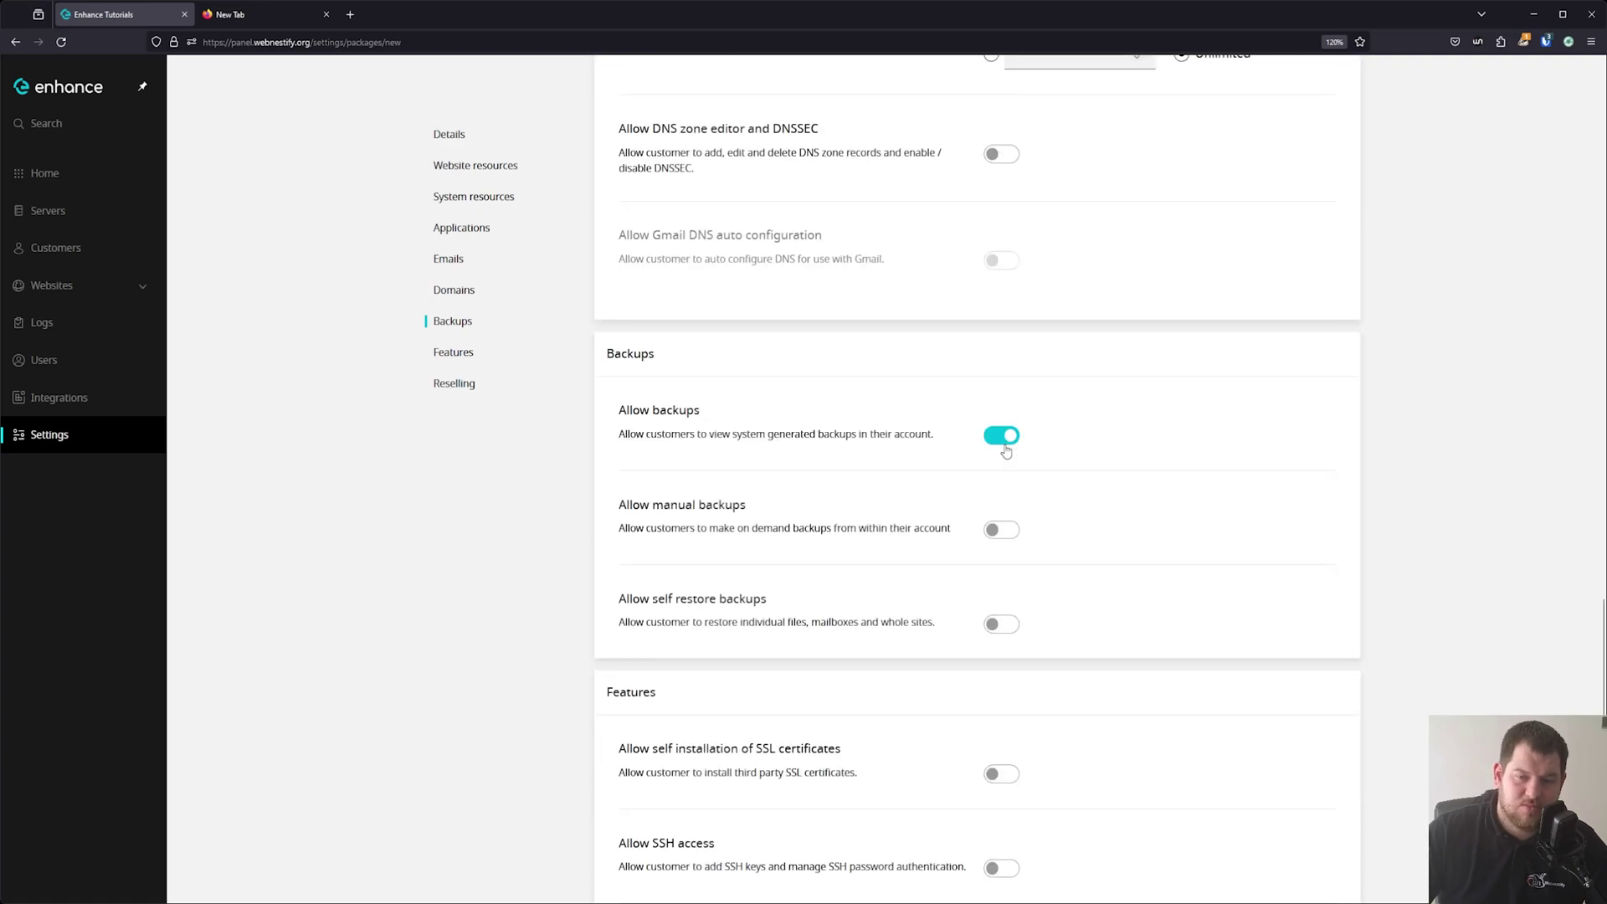
click(1000, 536)
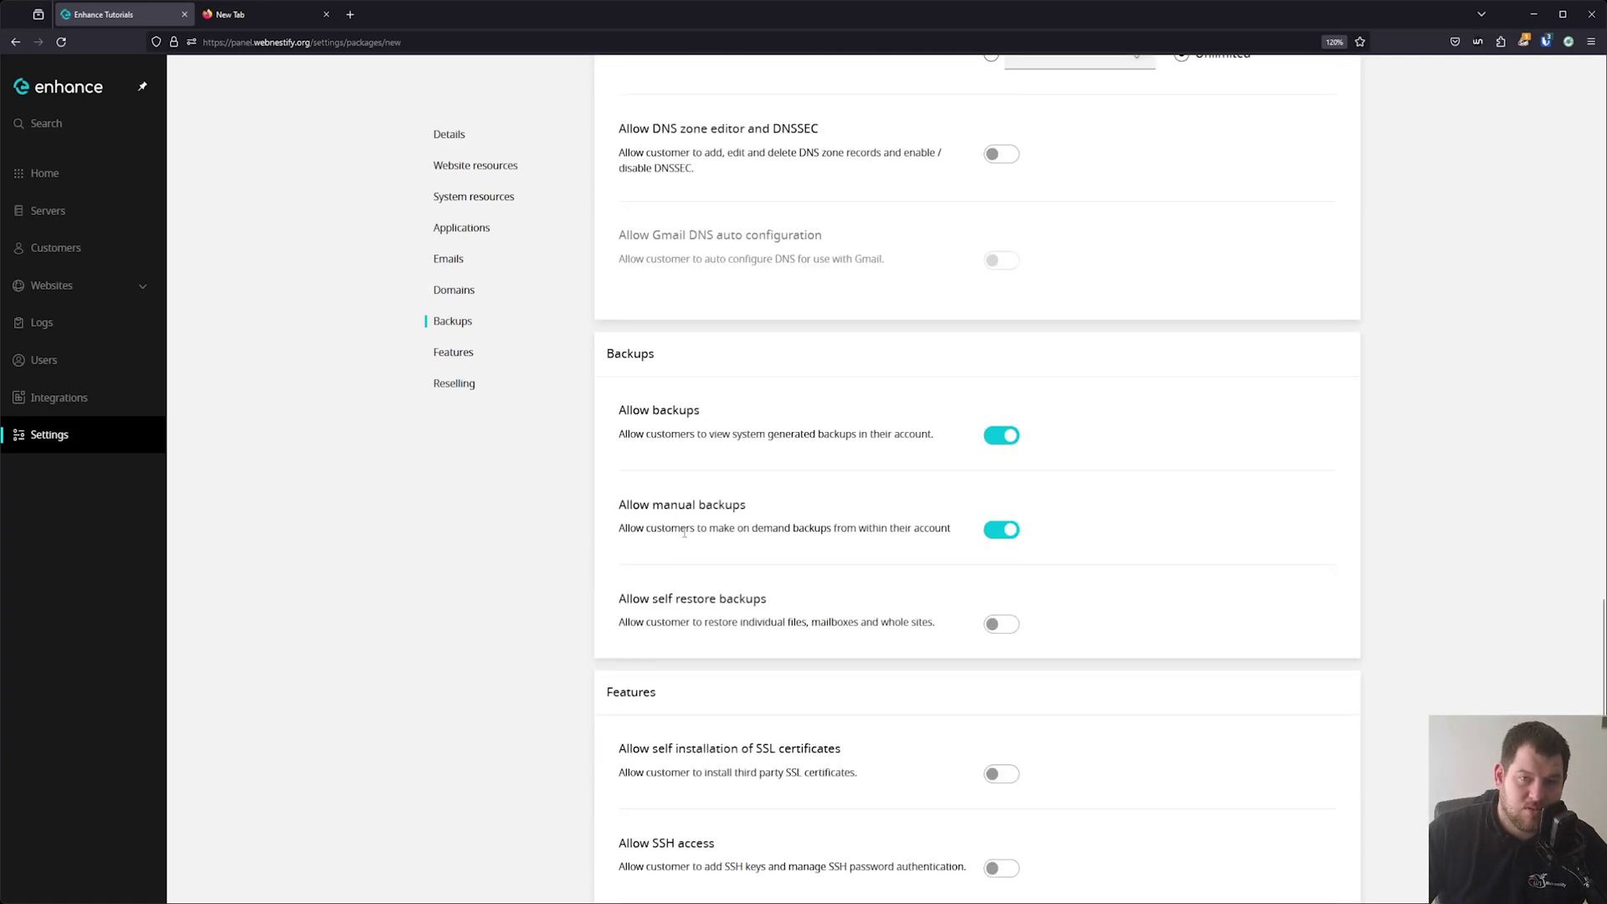
click(1001, 625)
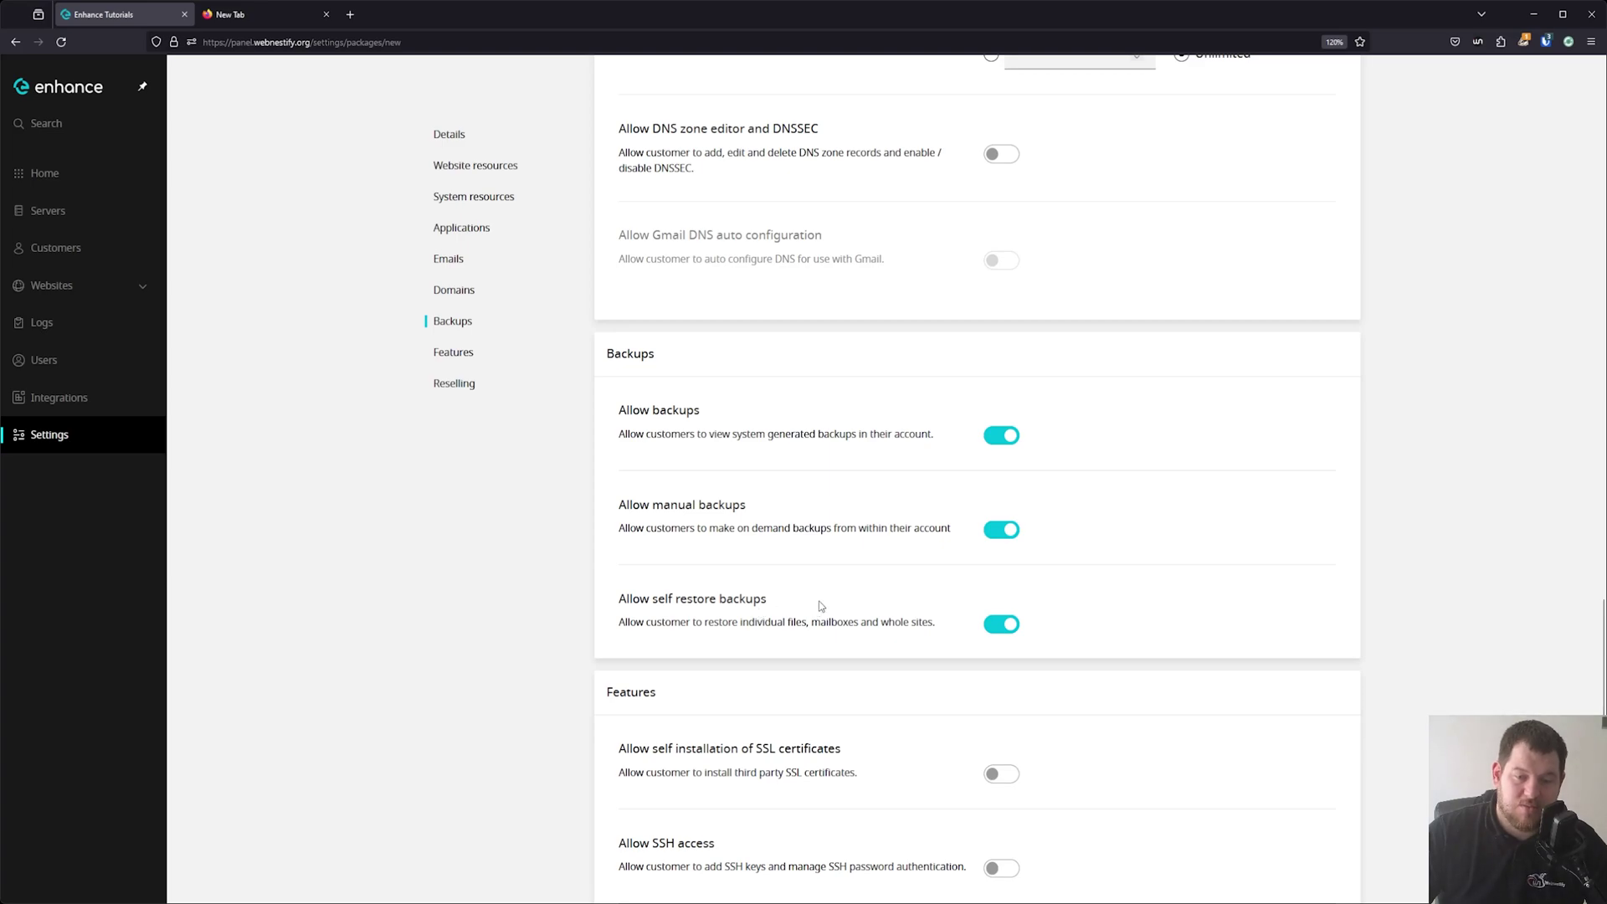
scroll(845, 591, down, 3)
scroll(871, 576, down, 2)
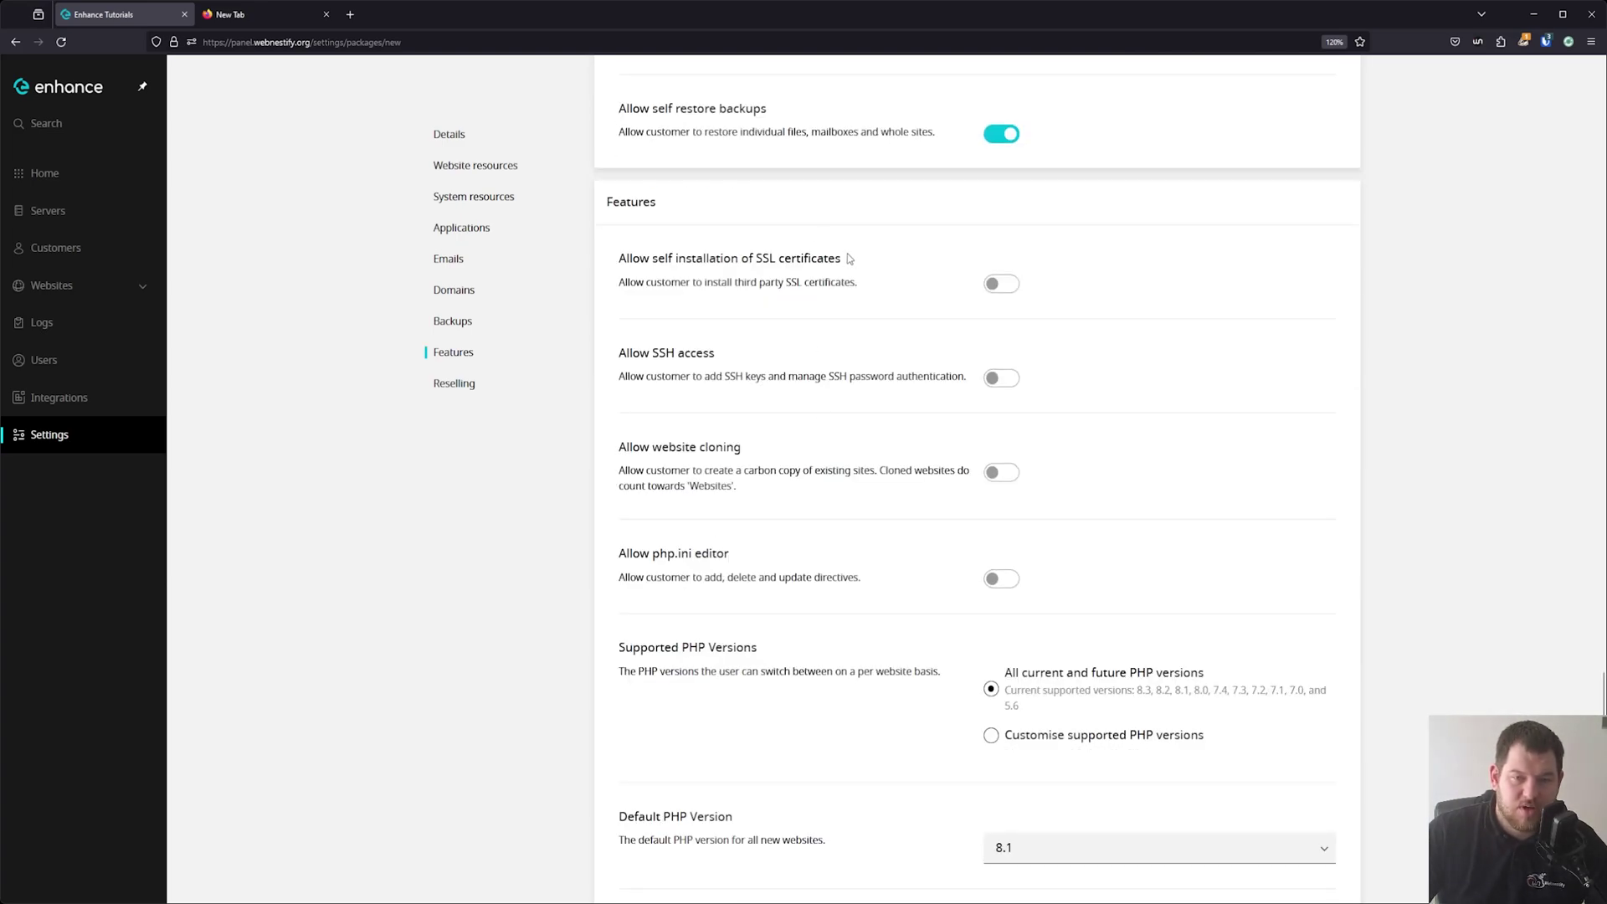
Enable third-party SSL certificates, SSH access, website cloning and the php.ini editor.
click(1006, 288)
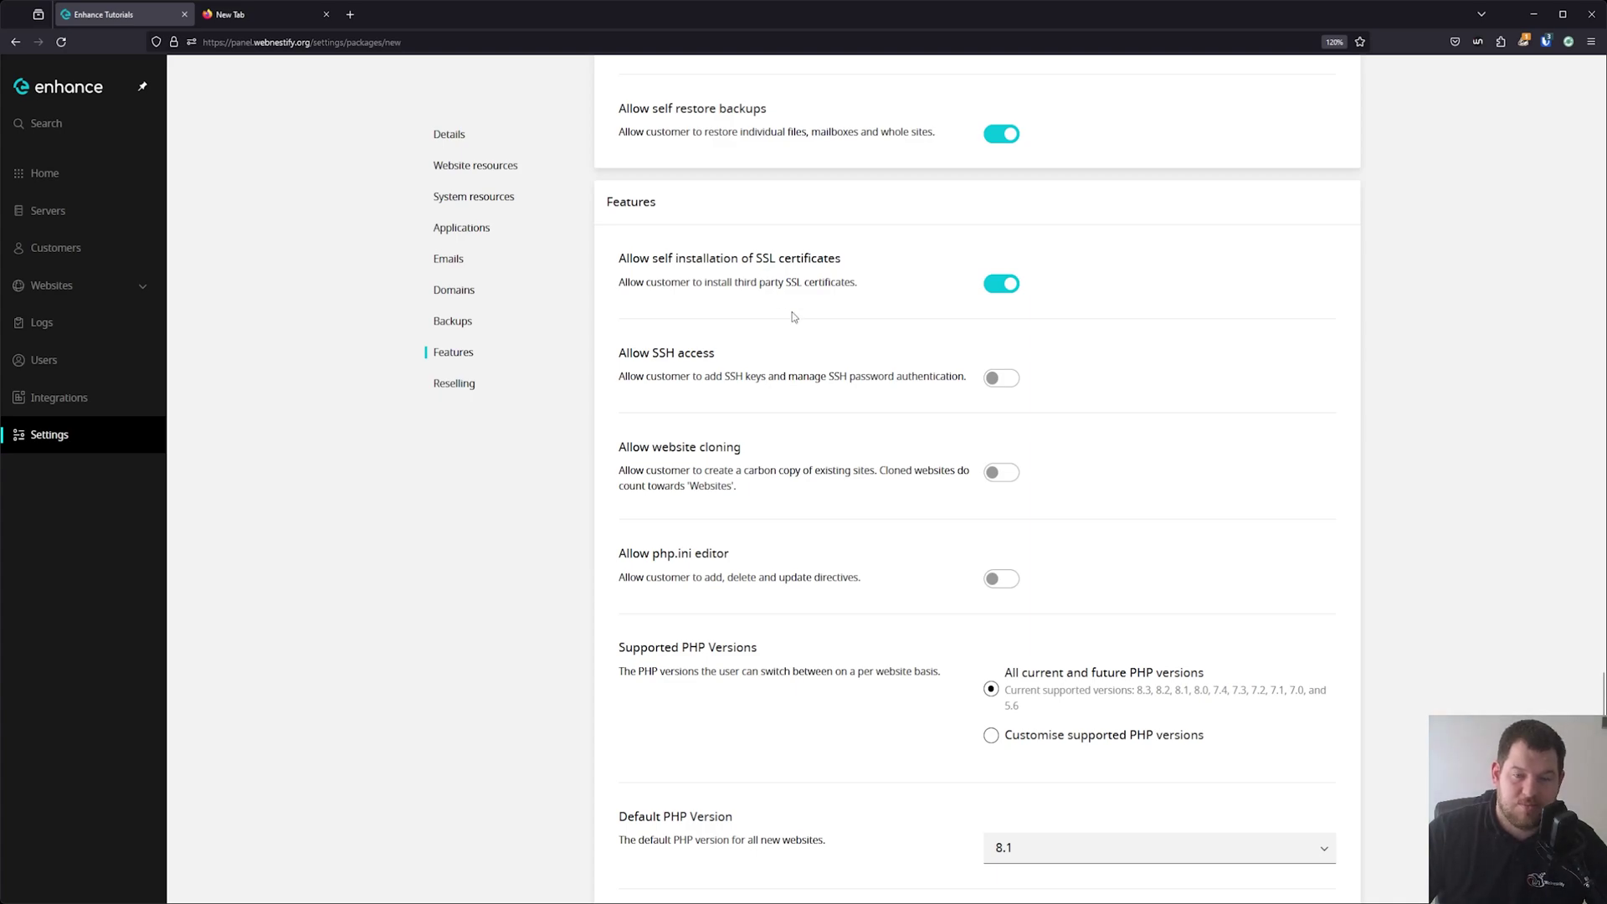
click(1001, 382)
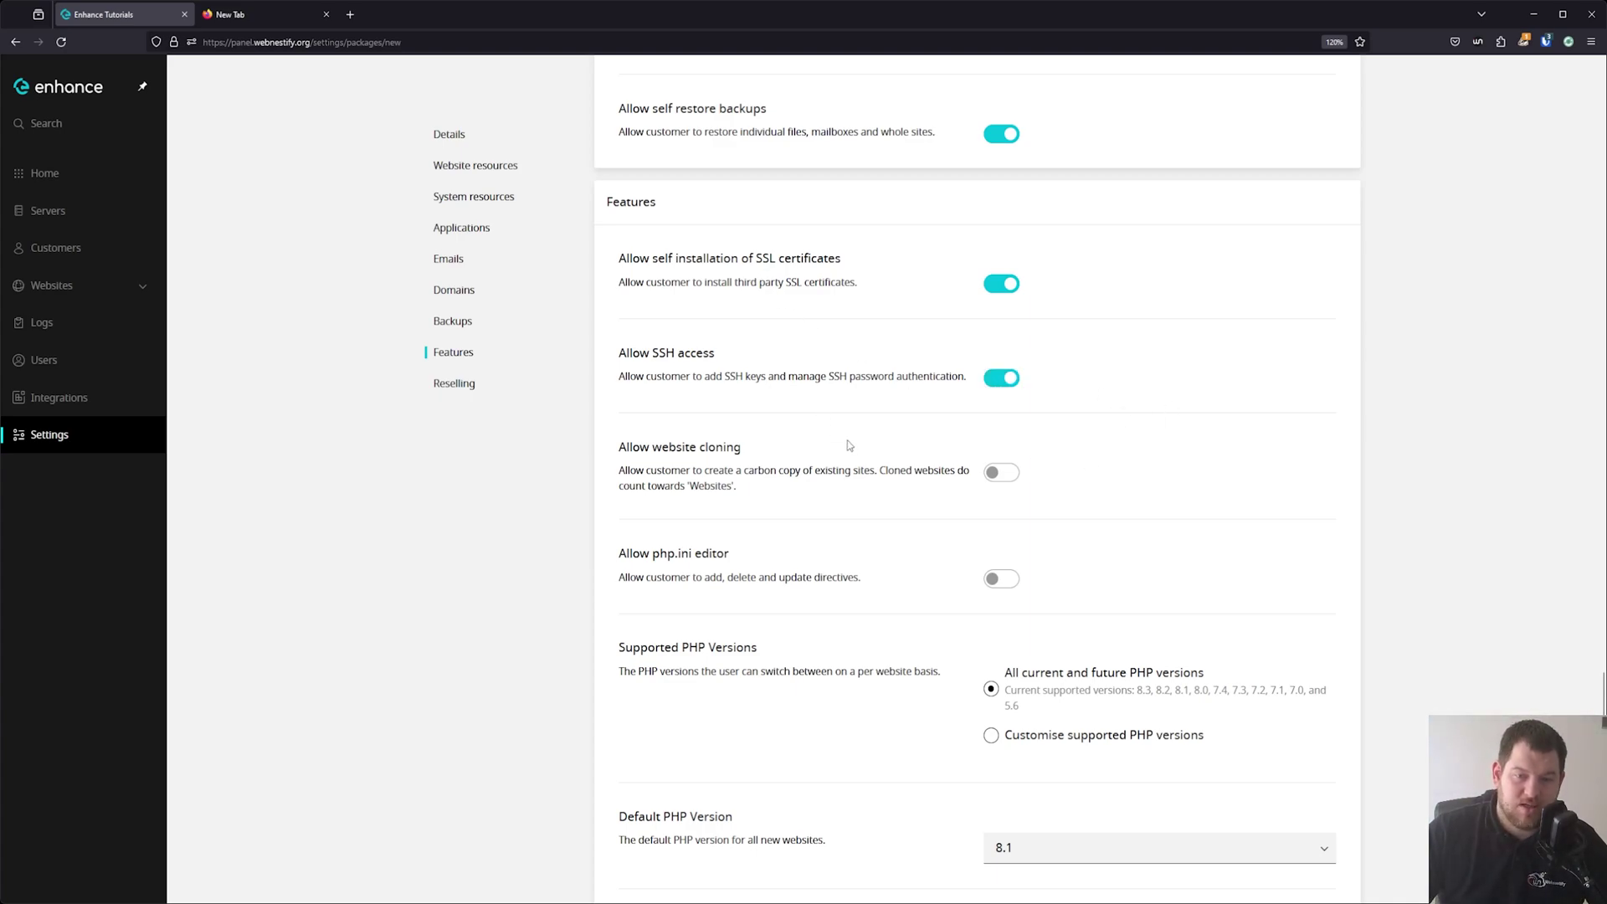
click(996, 475)
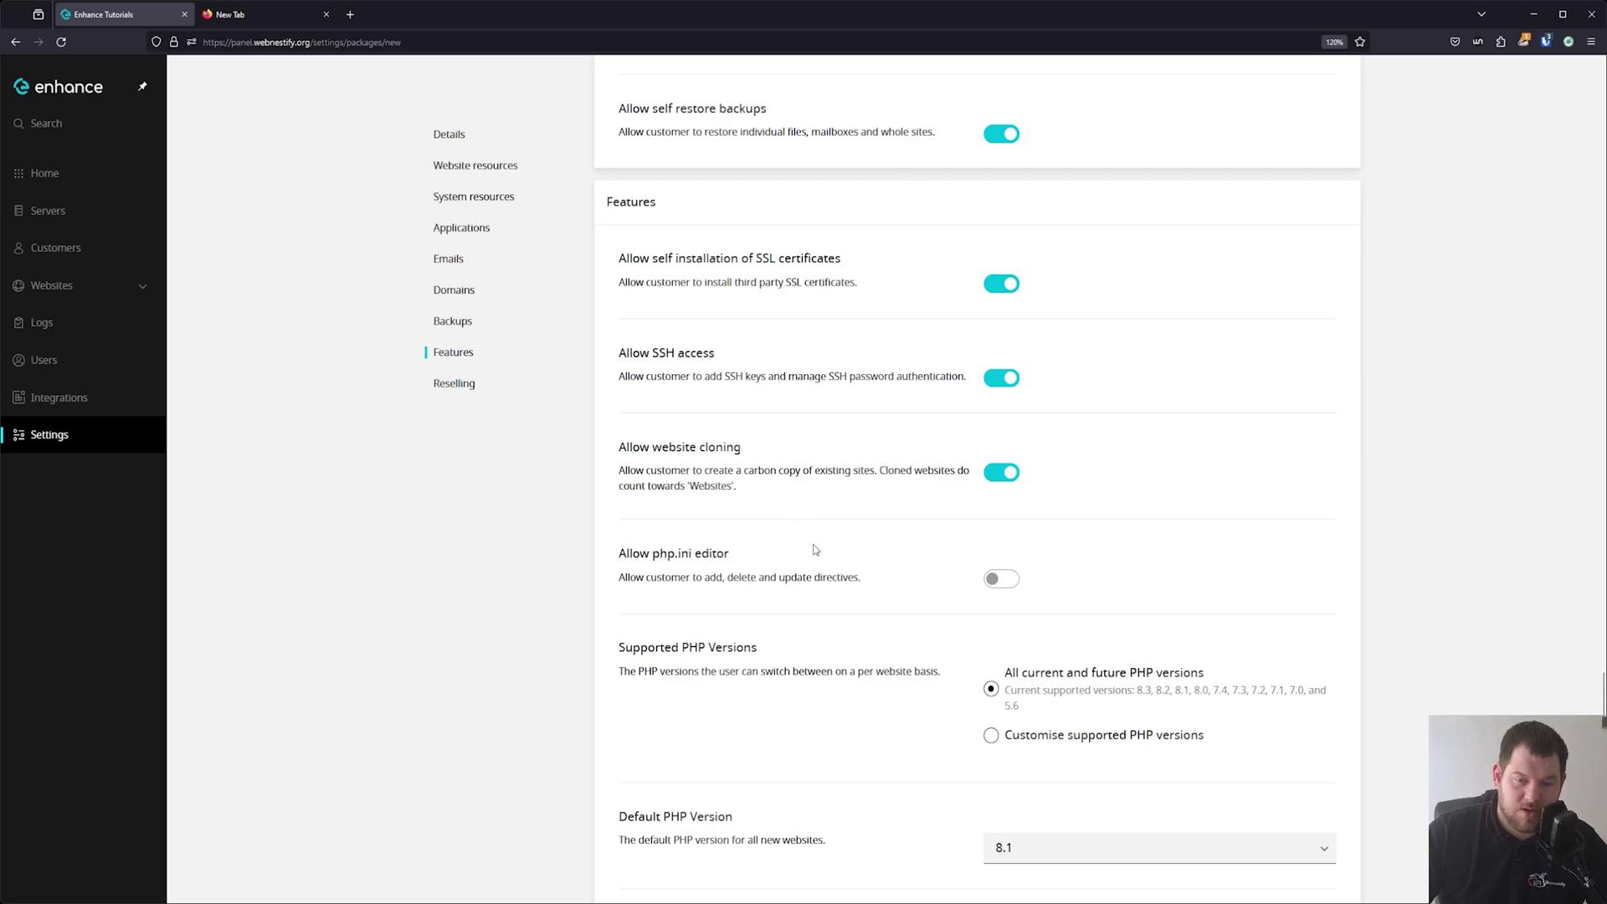
scroll(815, 550, down, 1)
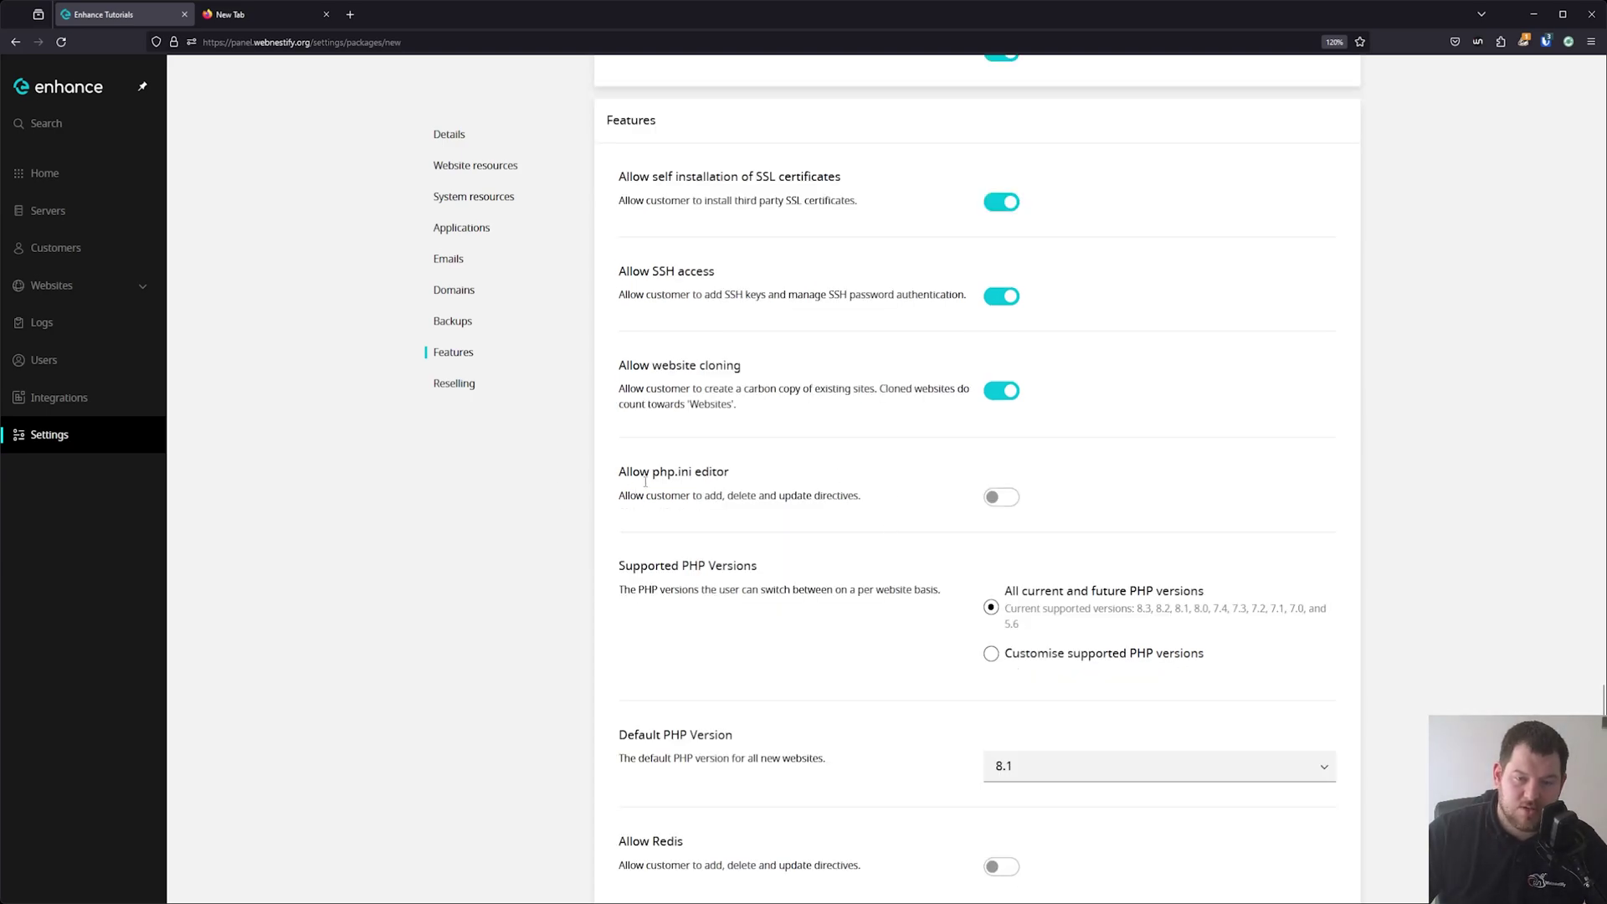
click(997, 500)
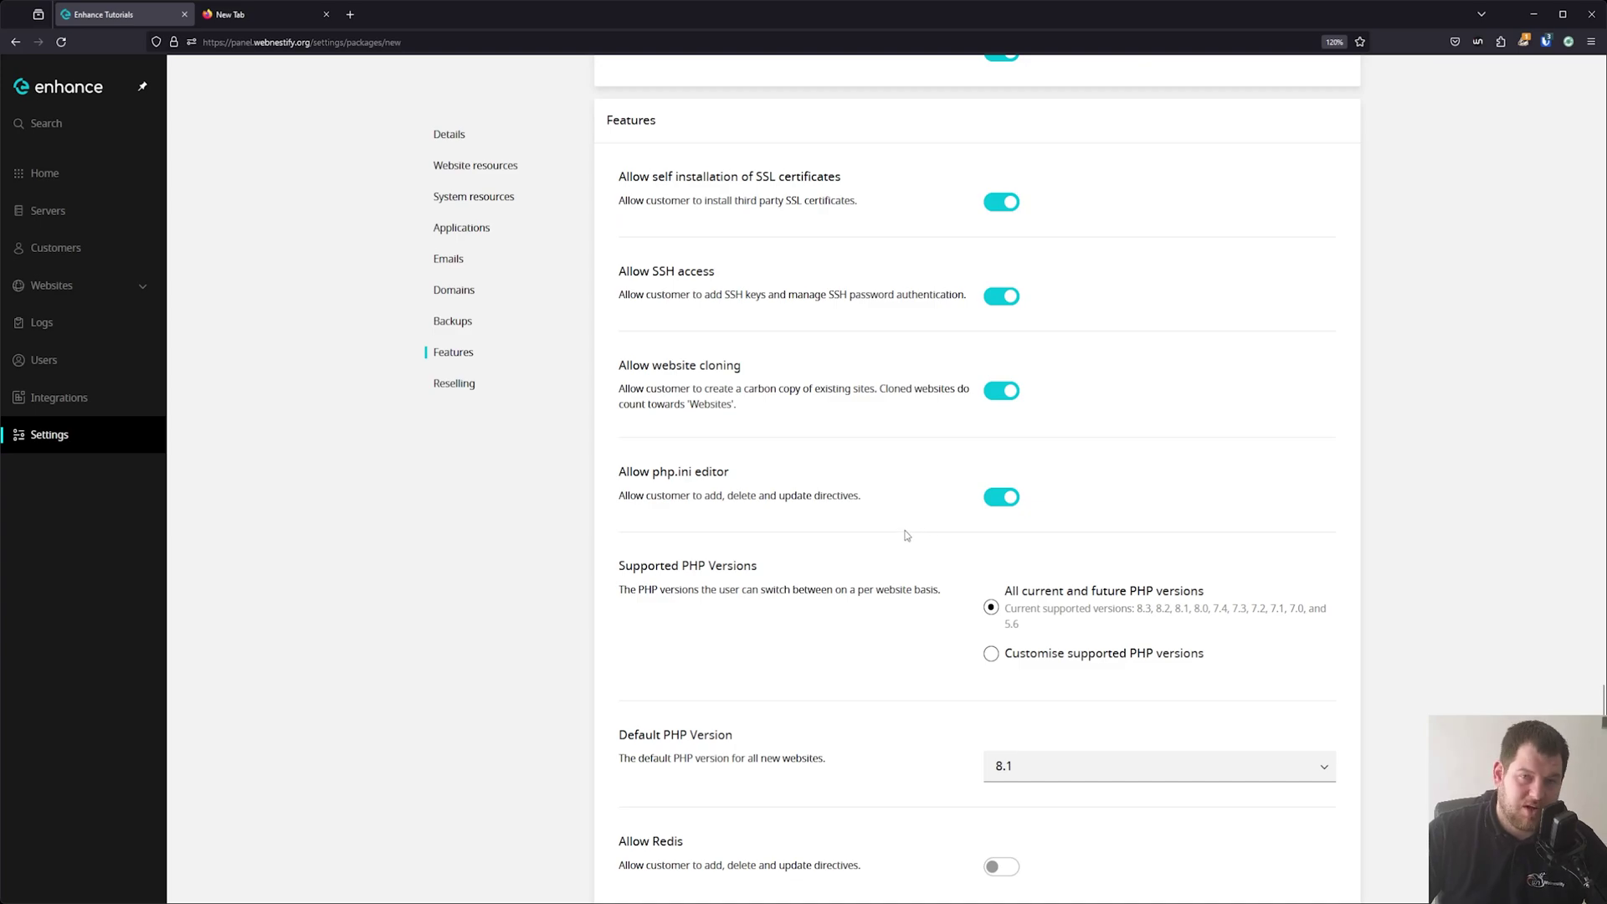
click(1000, 497)
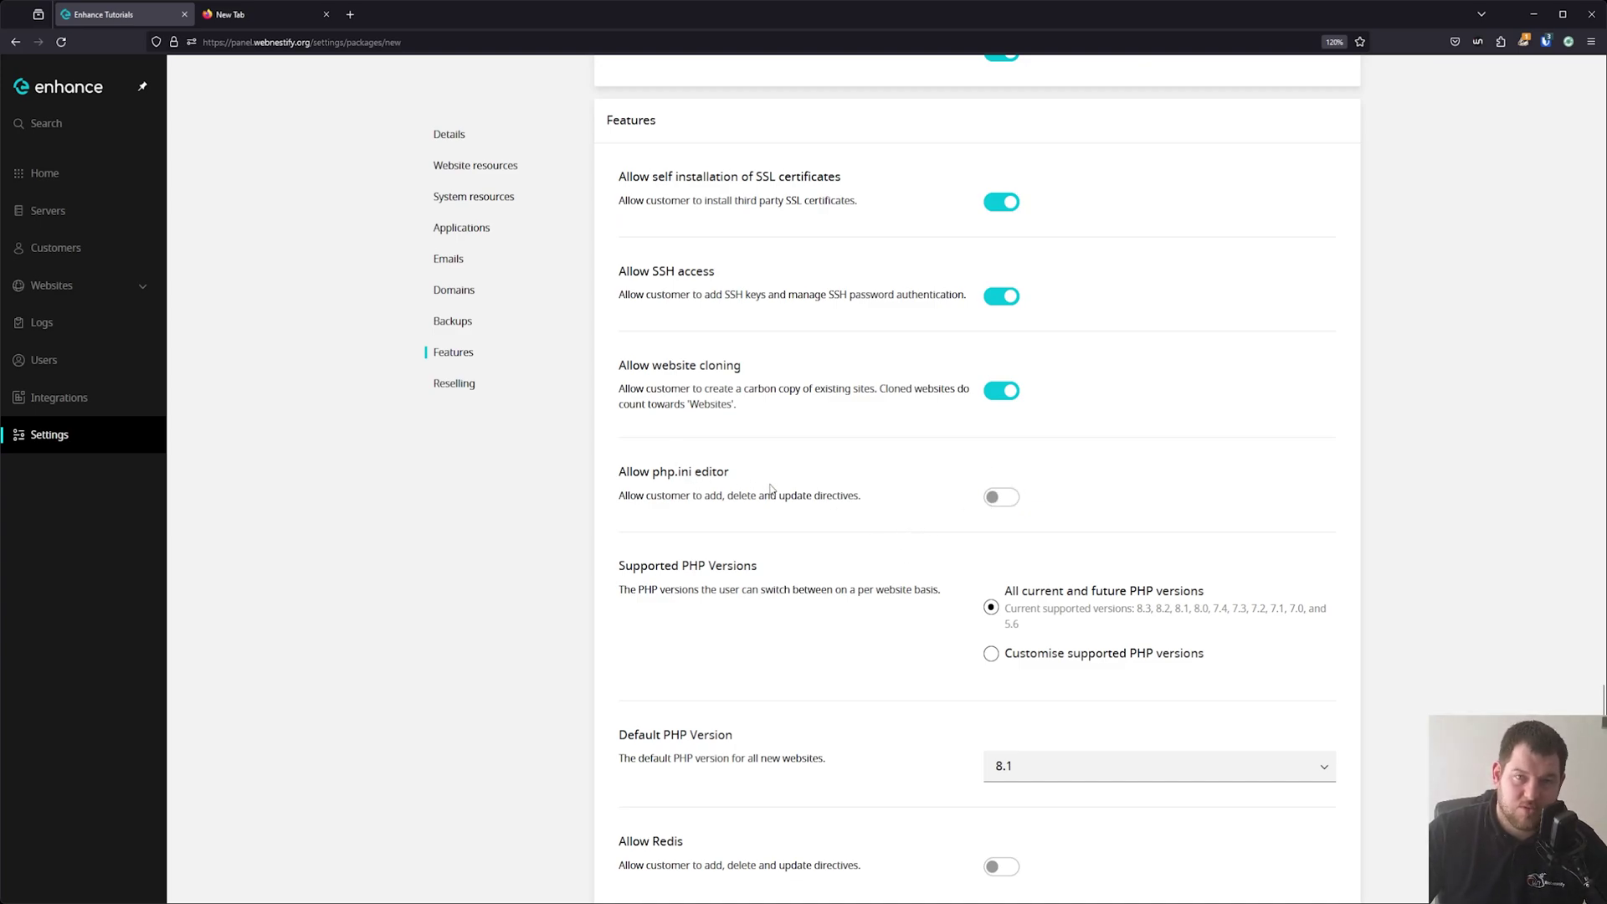
click(996, 499)
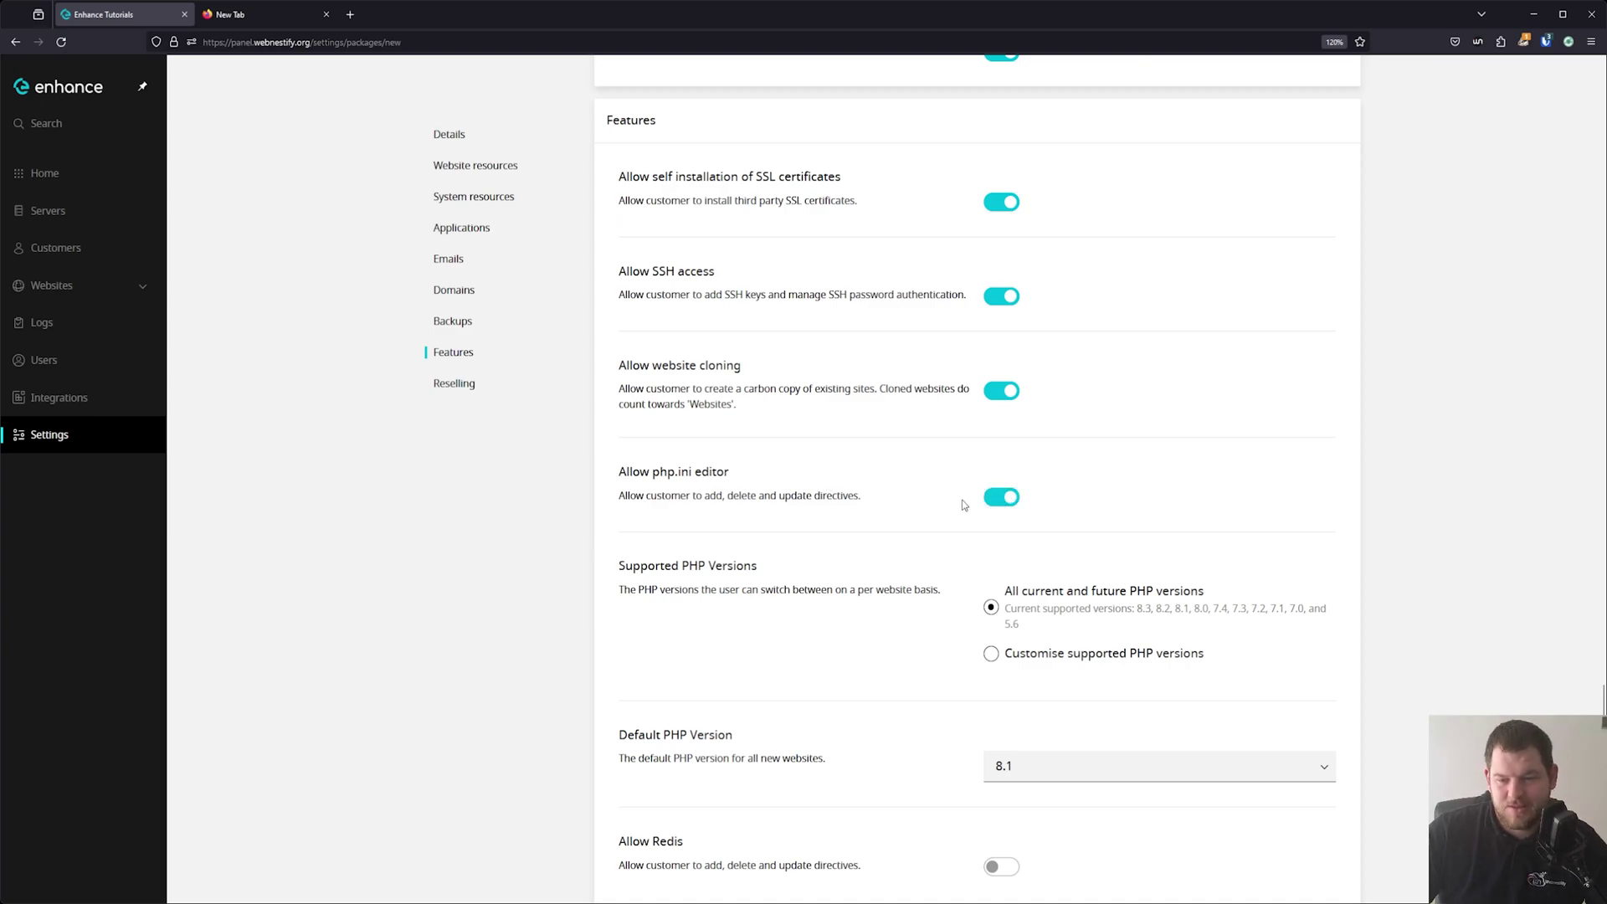
scroll(1005, 519, down, 2)
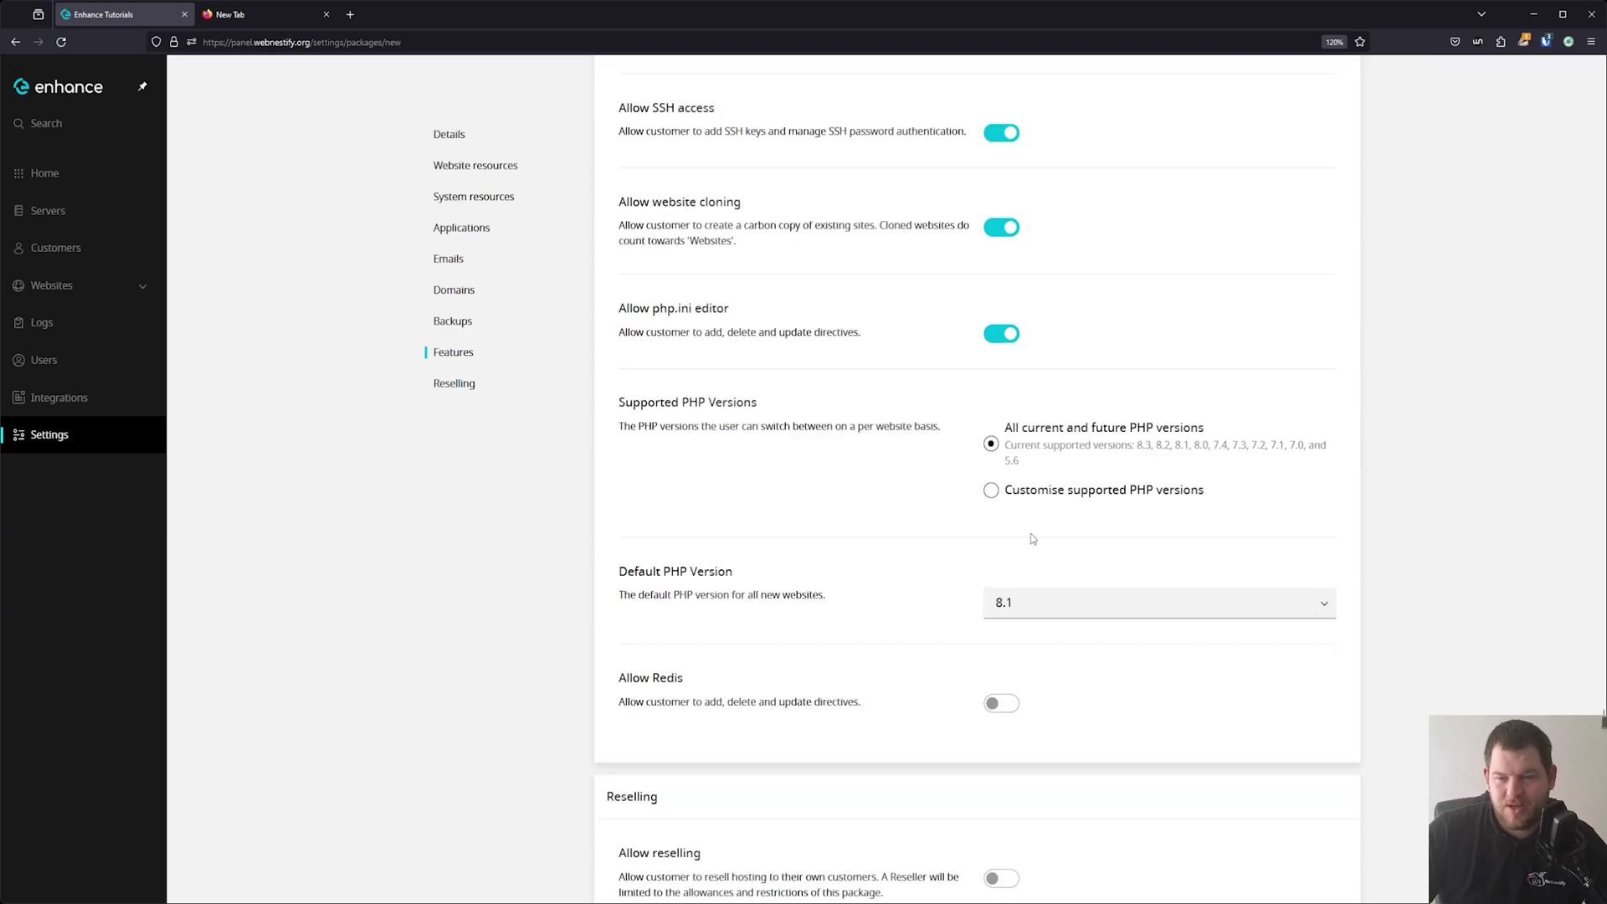
click(1049, 492)
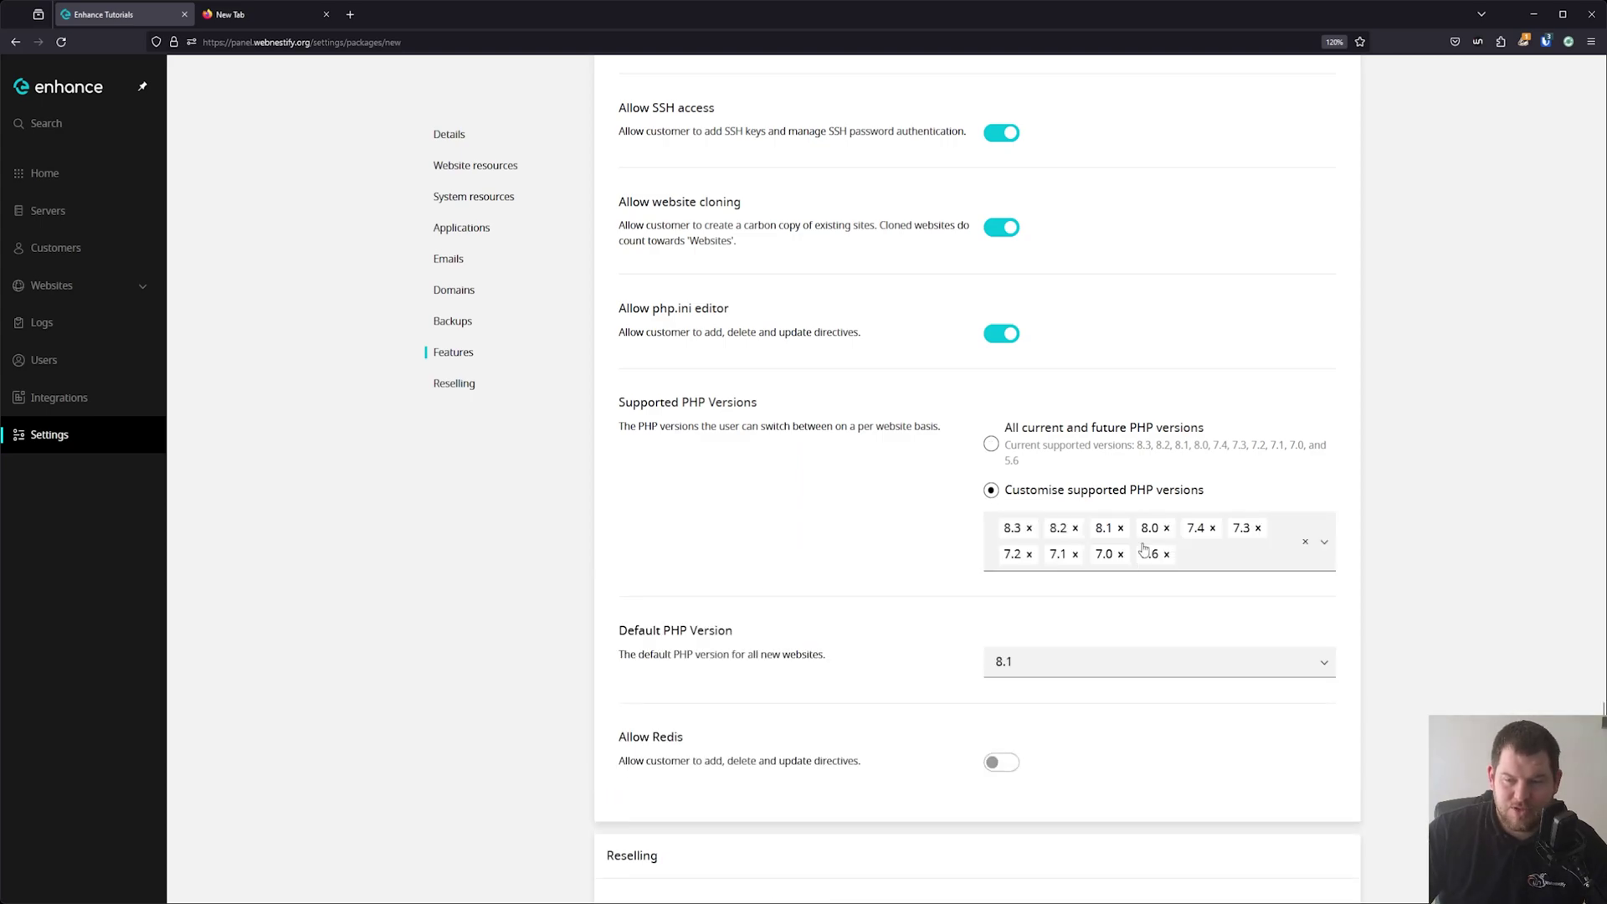
Keep only PHP 8.3 and 8.2 supported, make 8.3 the default, and allow Redis.
click(1121, 528)
click(1121, 528)
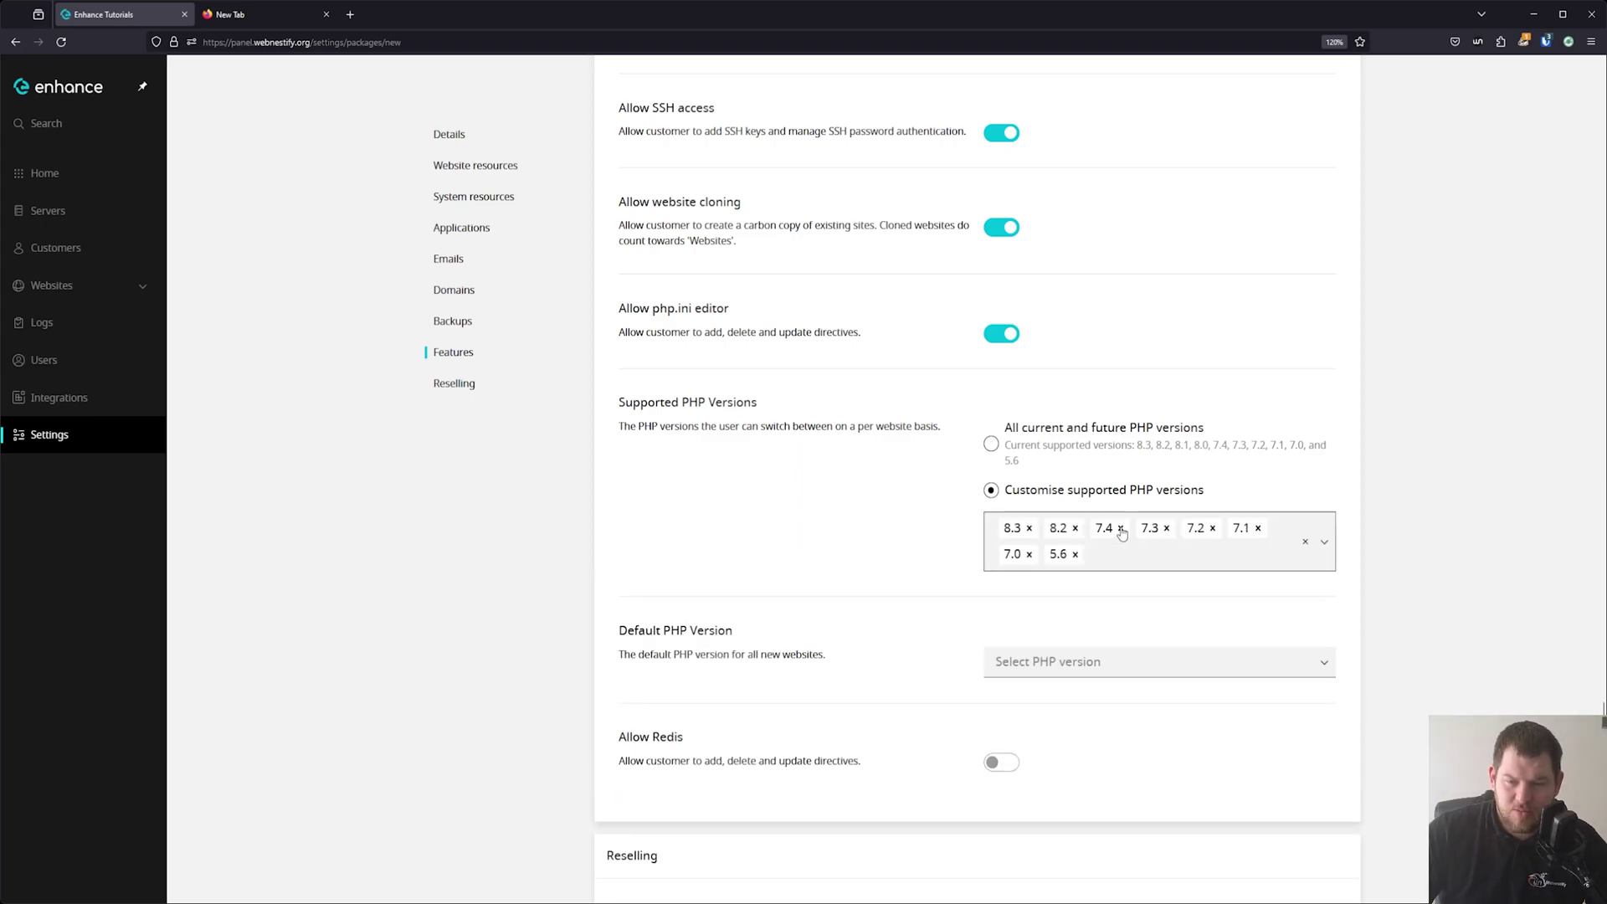
click(1121, 528)
click(1121, 528)
click(1120, 528)
click(1121, 529)
click(1121, 528)
click(1121, 529)
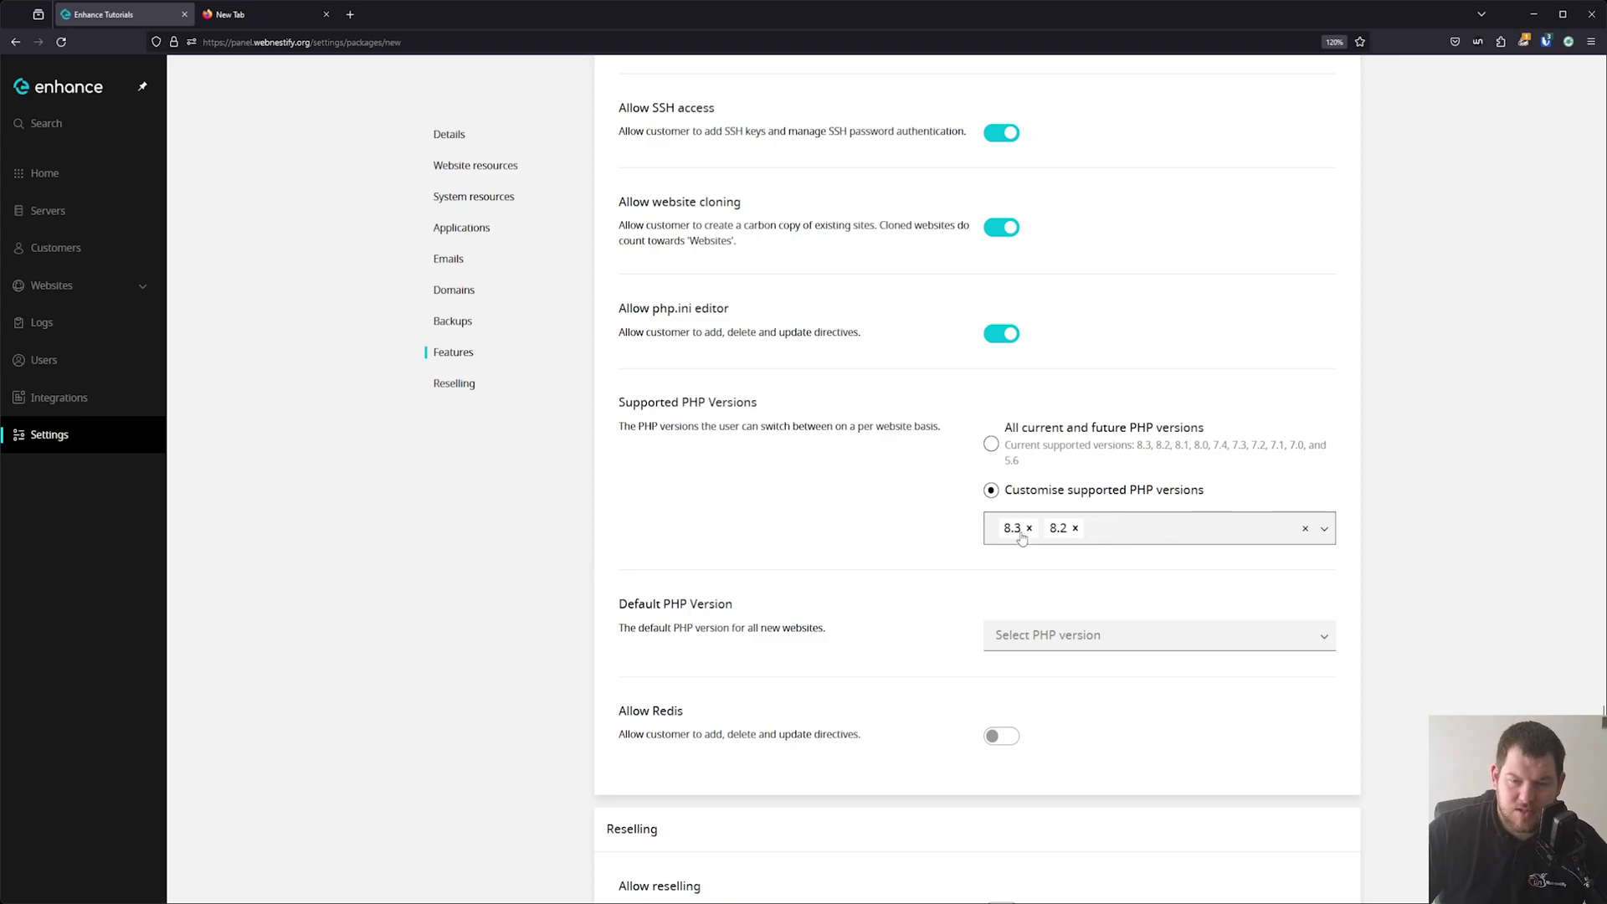
click(1092, 638)
click(1065, 673)
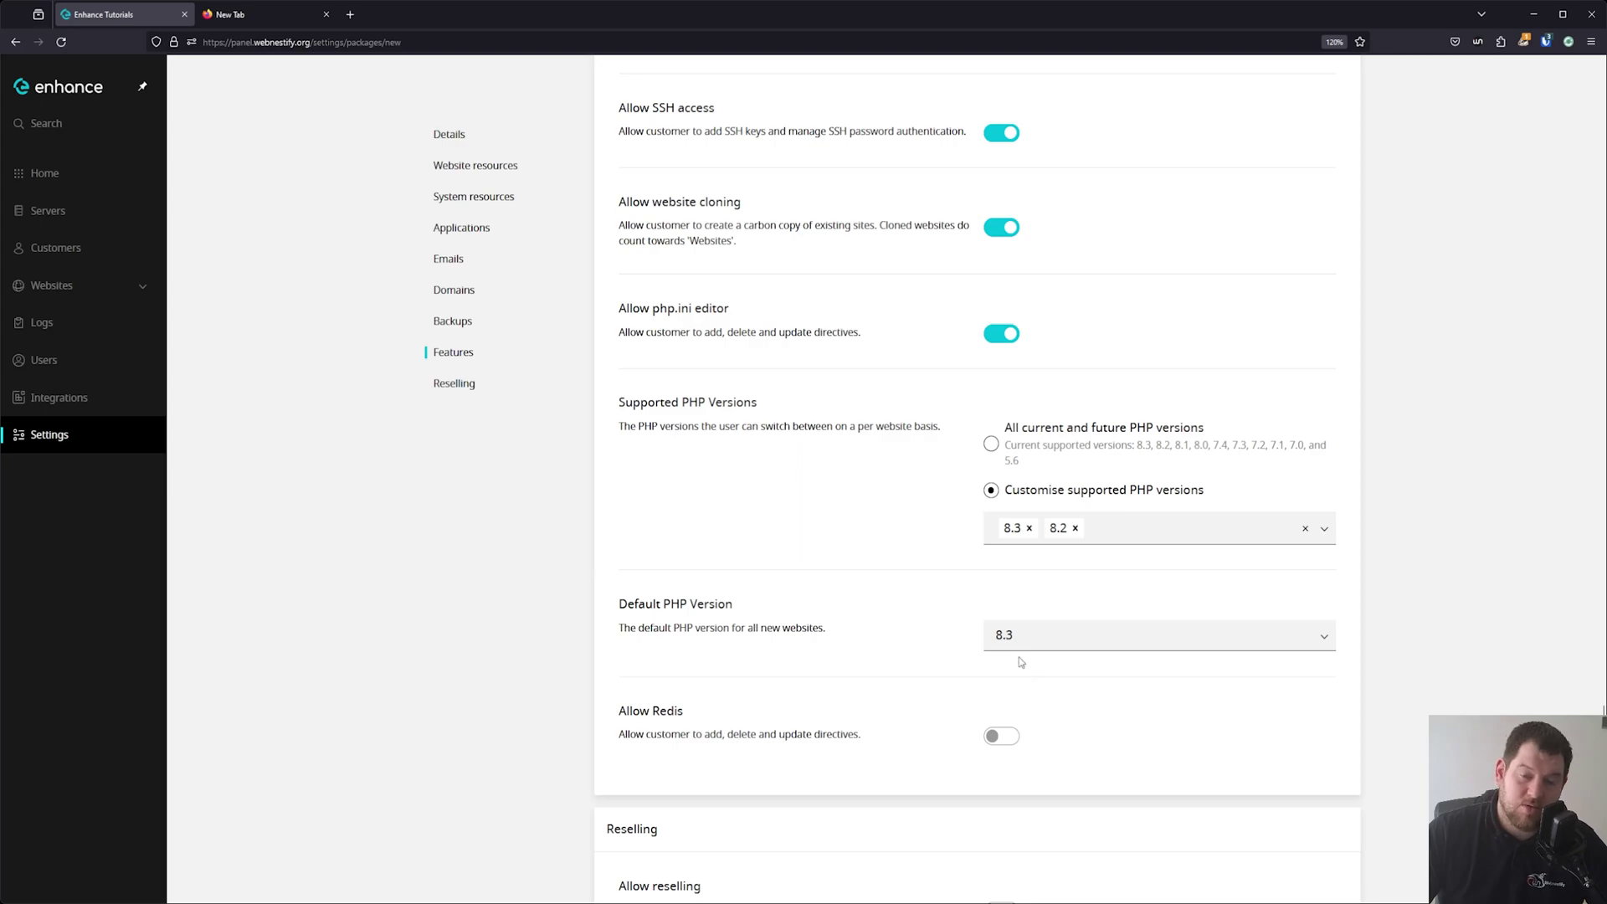
click(1007, 737)
scroll(892, 621, down, 3)
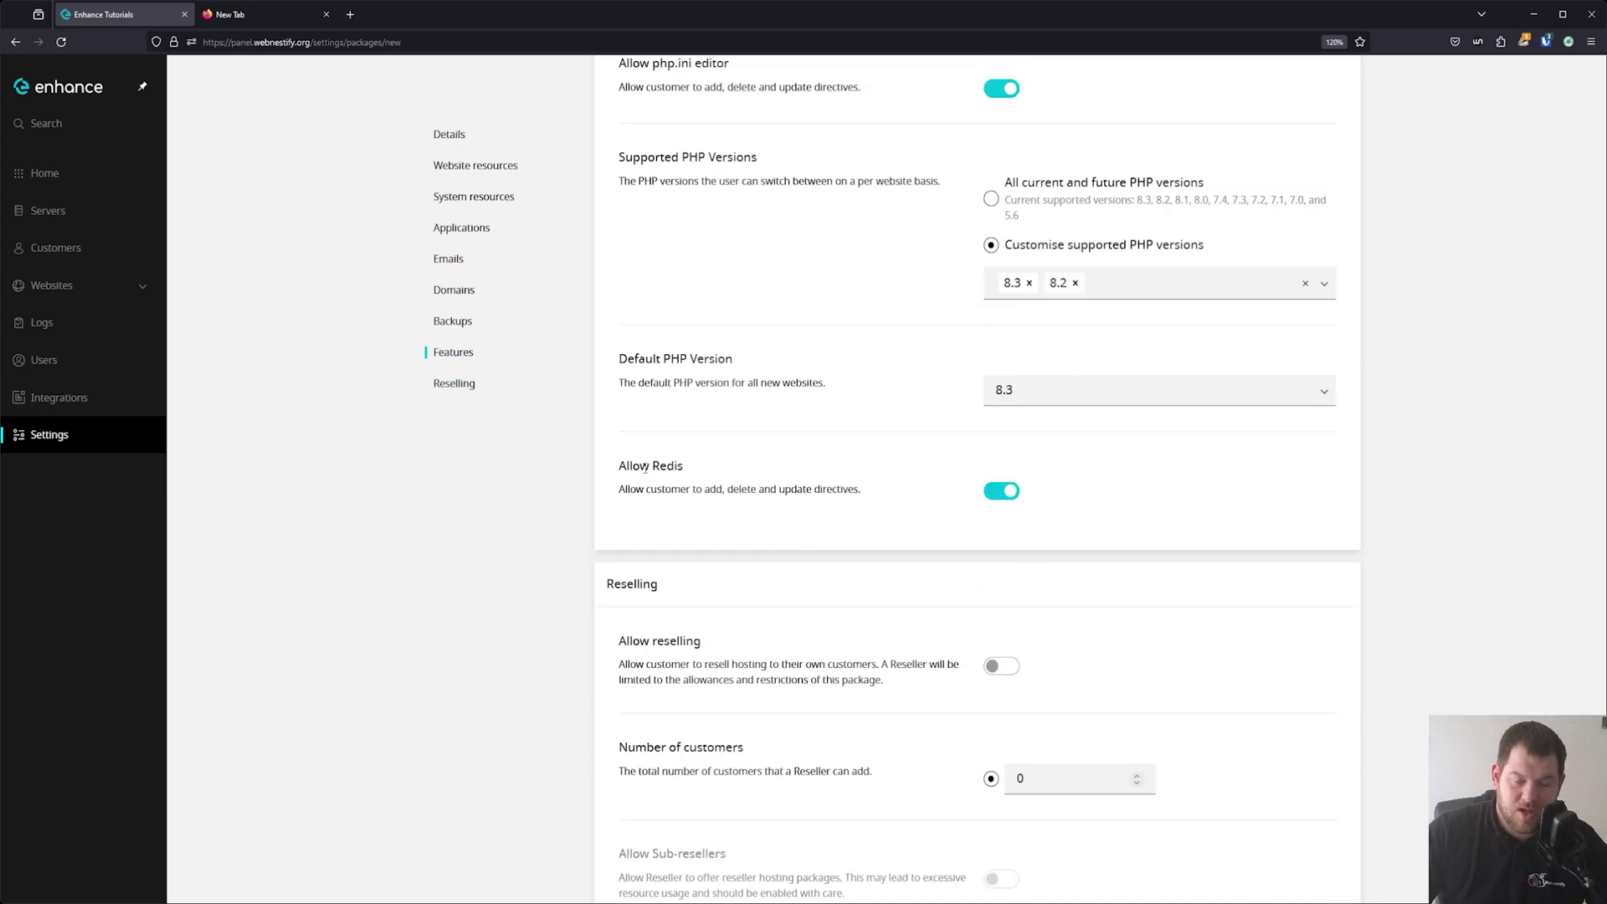
scroll(736, 458, down, 3)
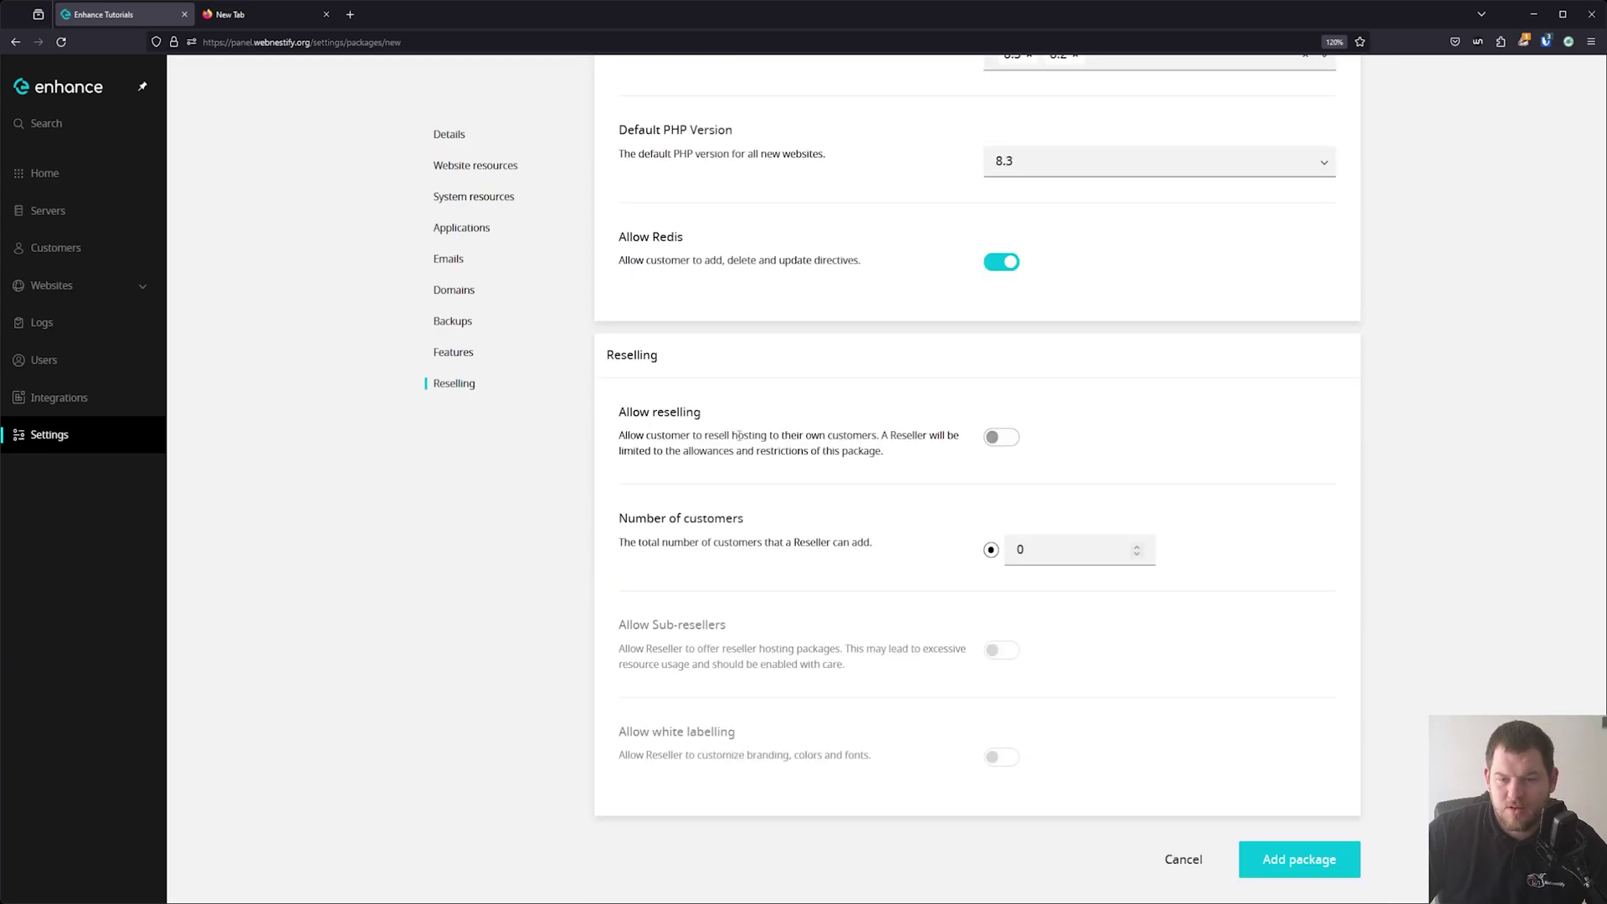
Save the Testing package, glance at Access tokens settings, then go to Customers.
click(1328, 867)
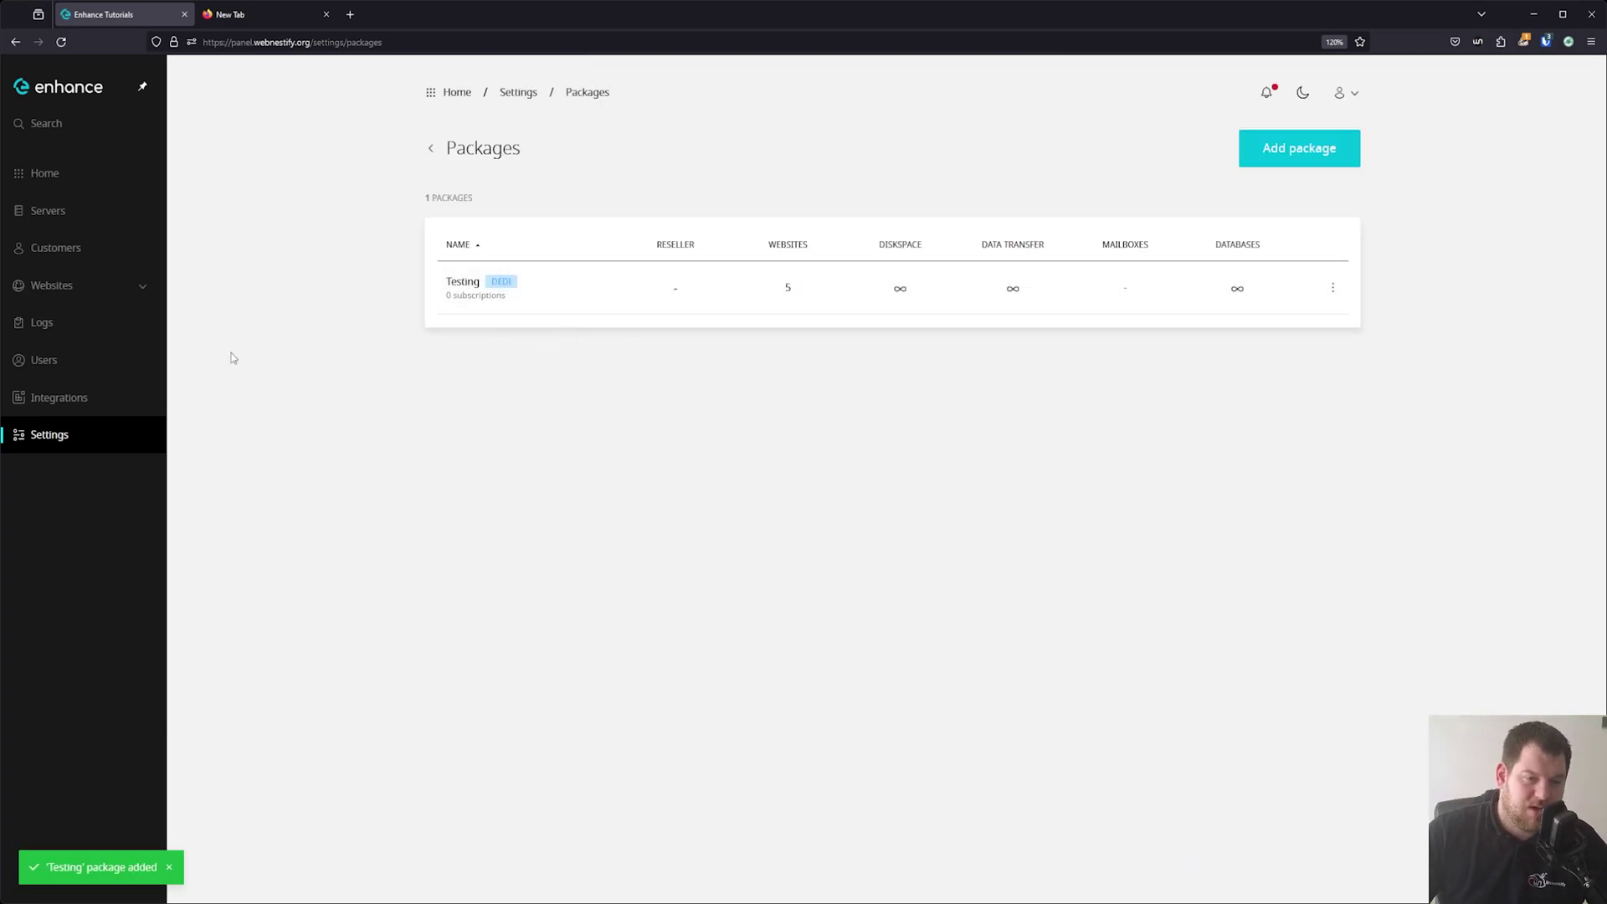
click(518, 92)
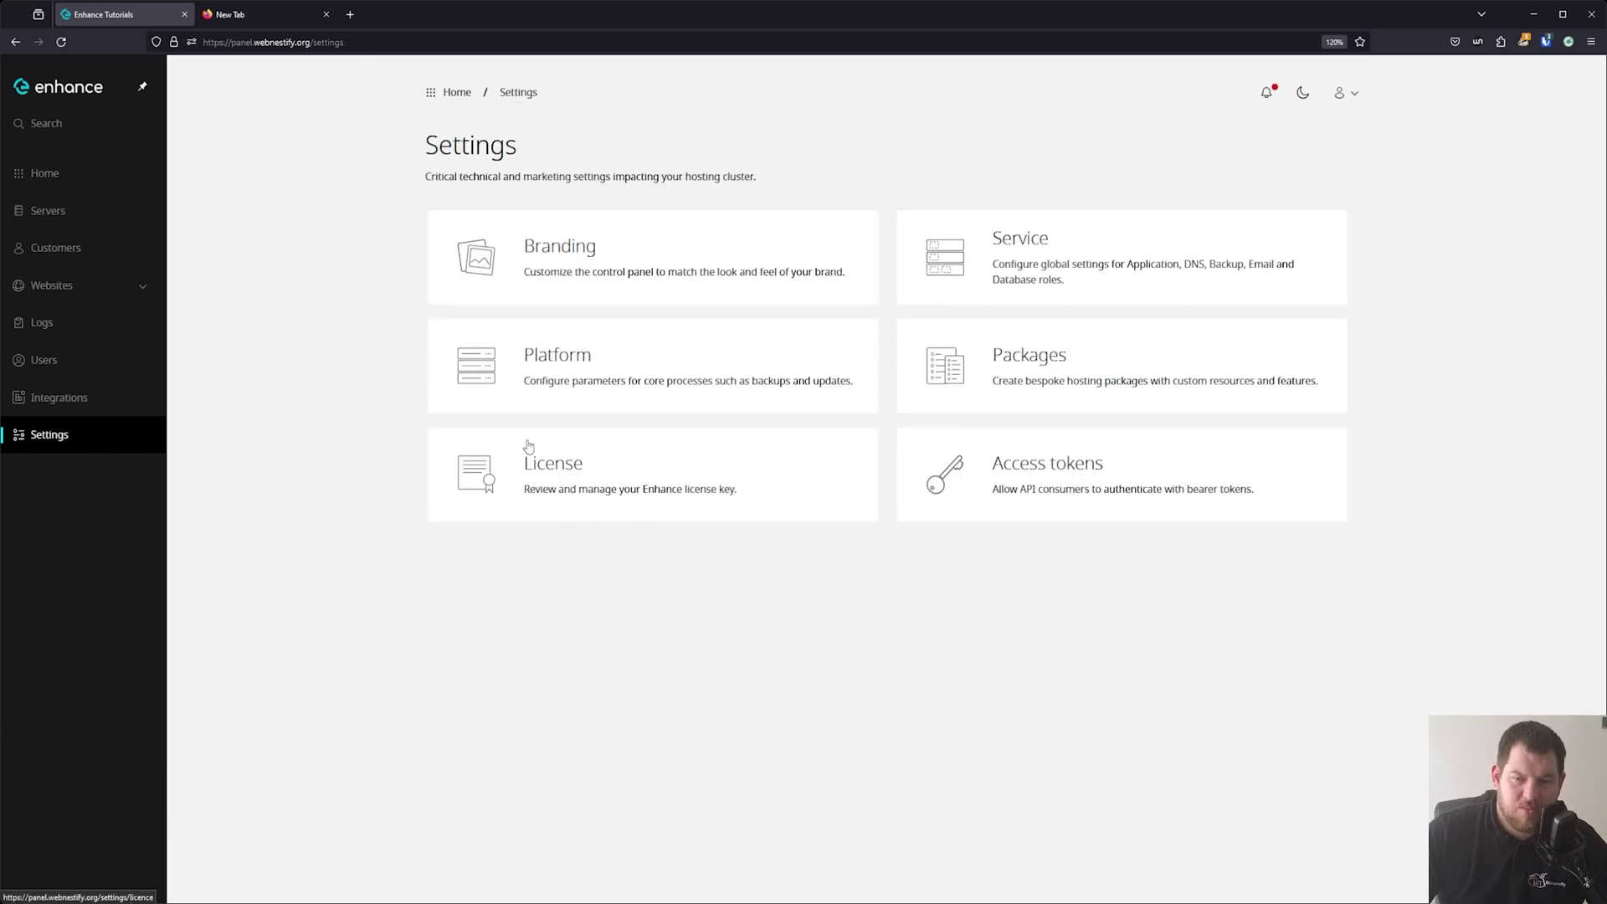
click(1053, 475)
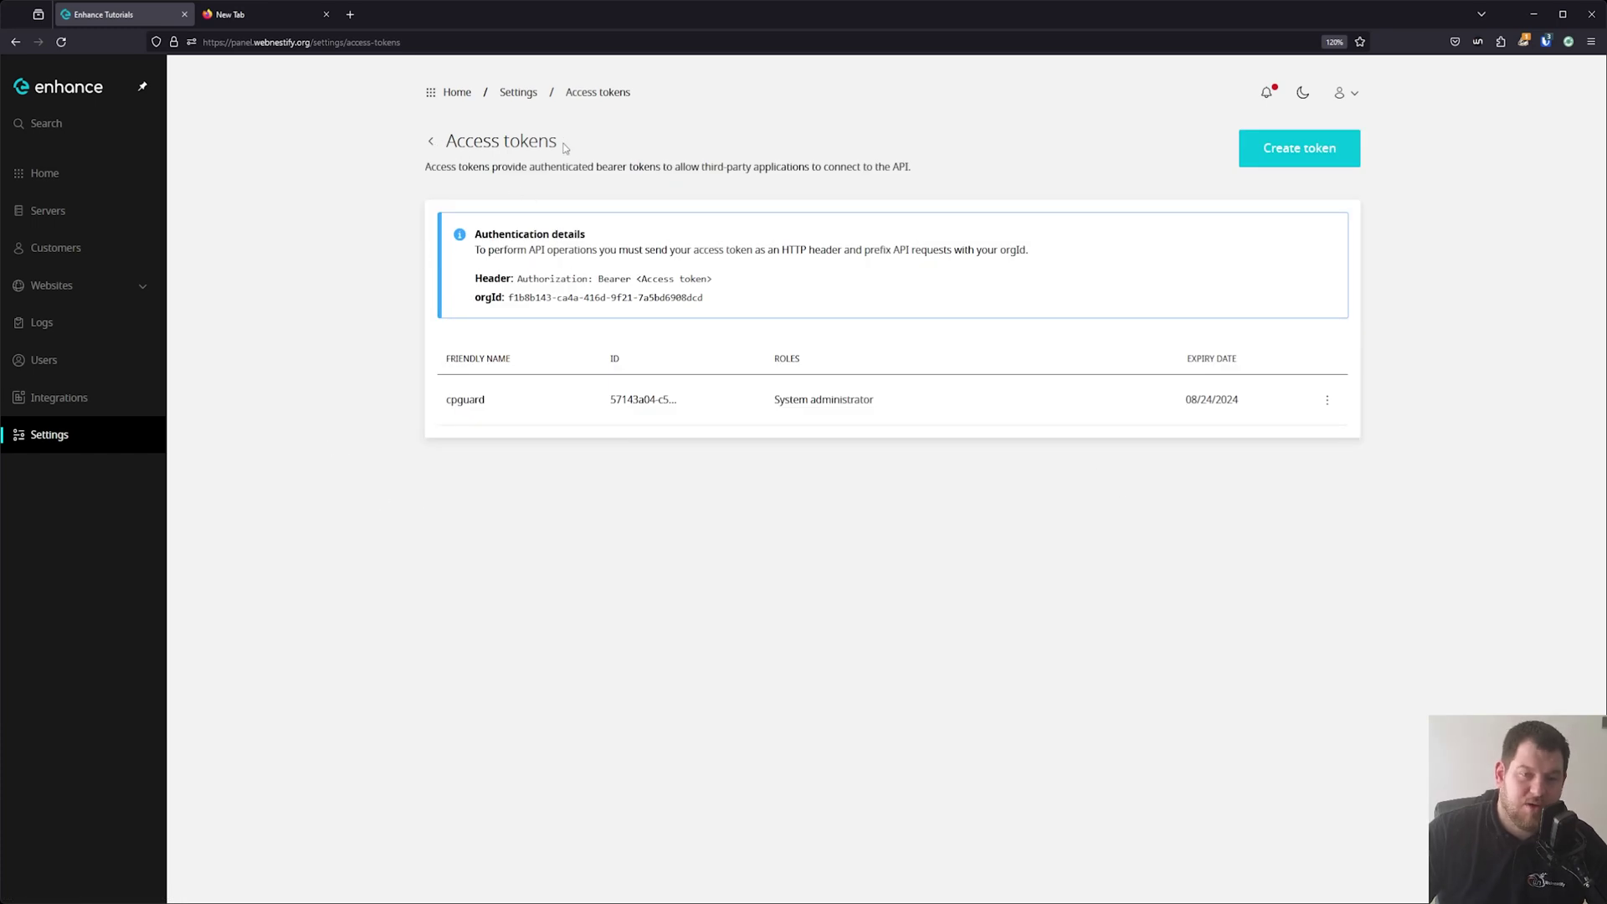
click(519, 92)
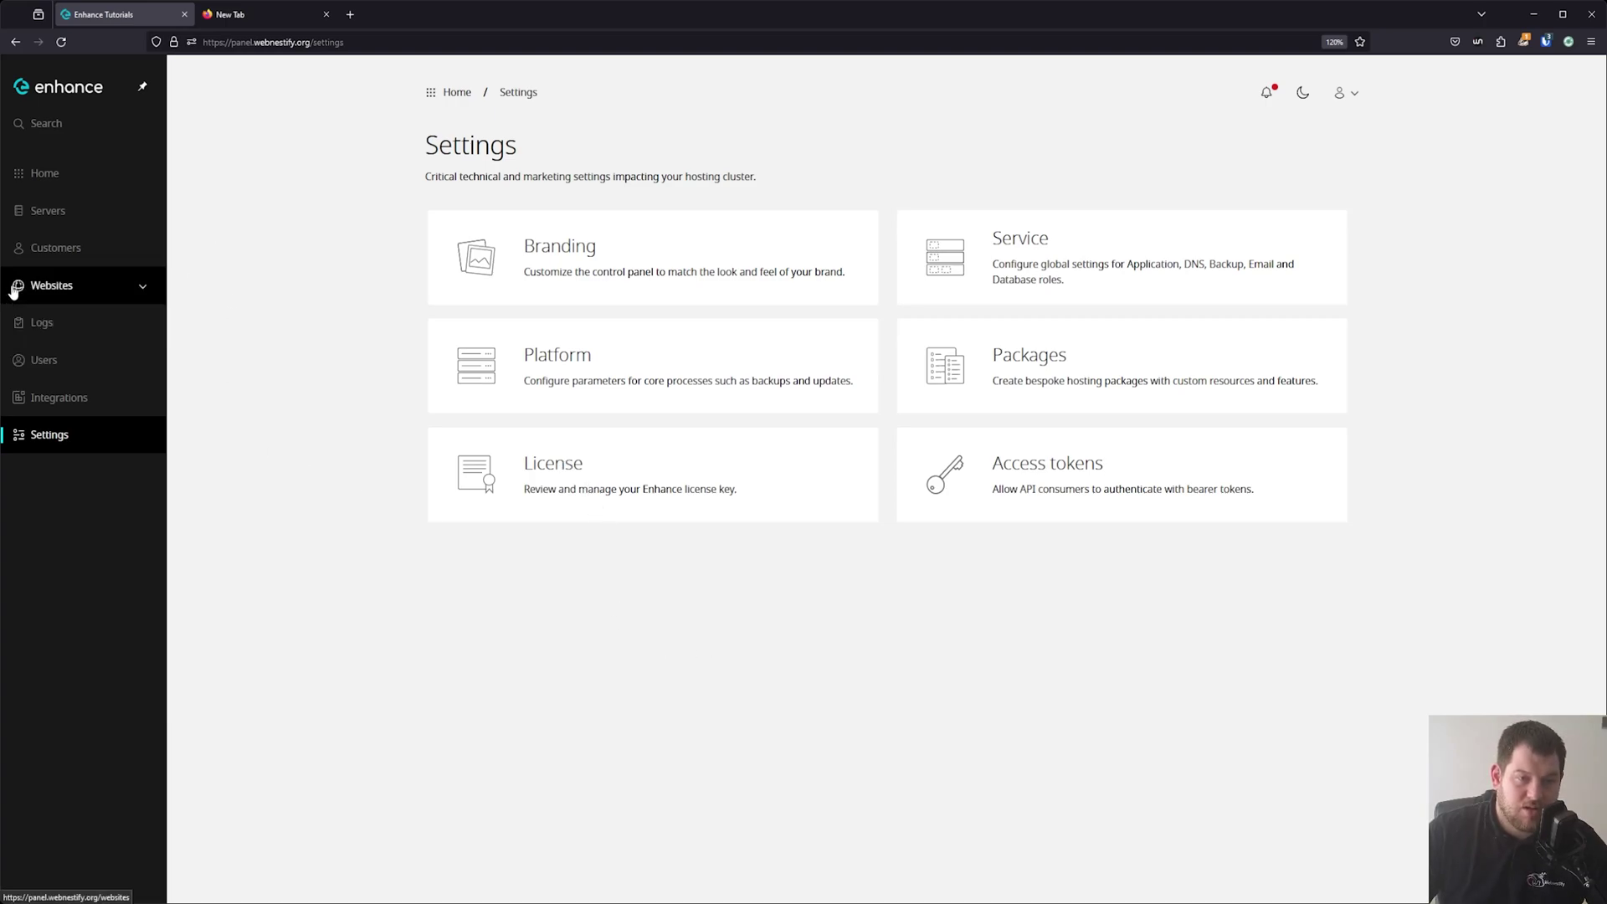
click(95, 248)
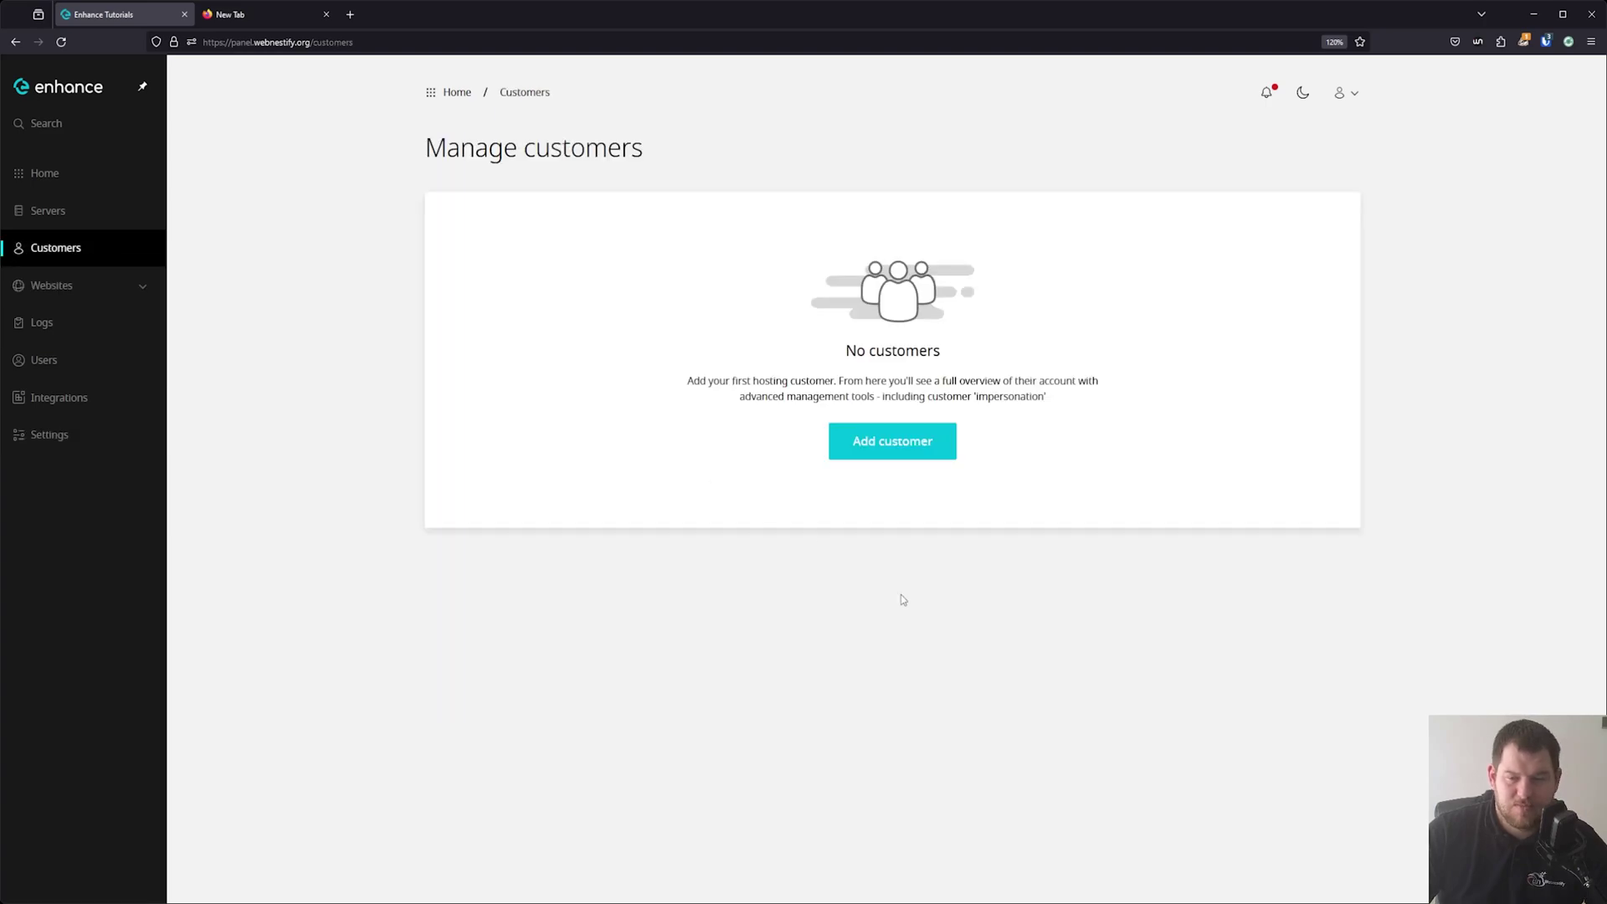
Enter organization Testing WN, the owner's e-mail and name, and a generated password.
click(904, 455)
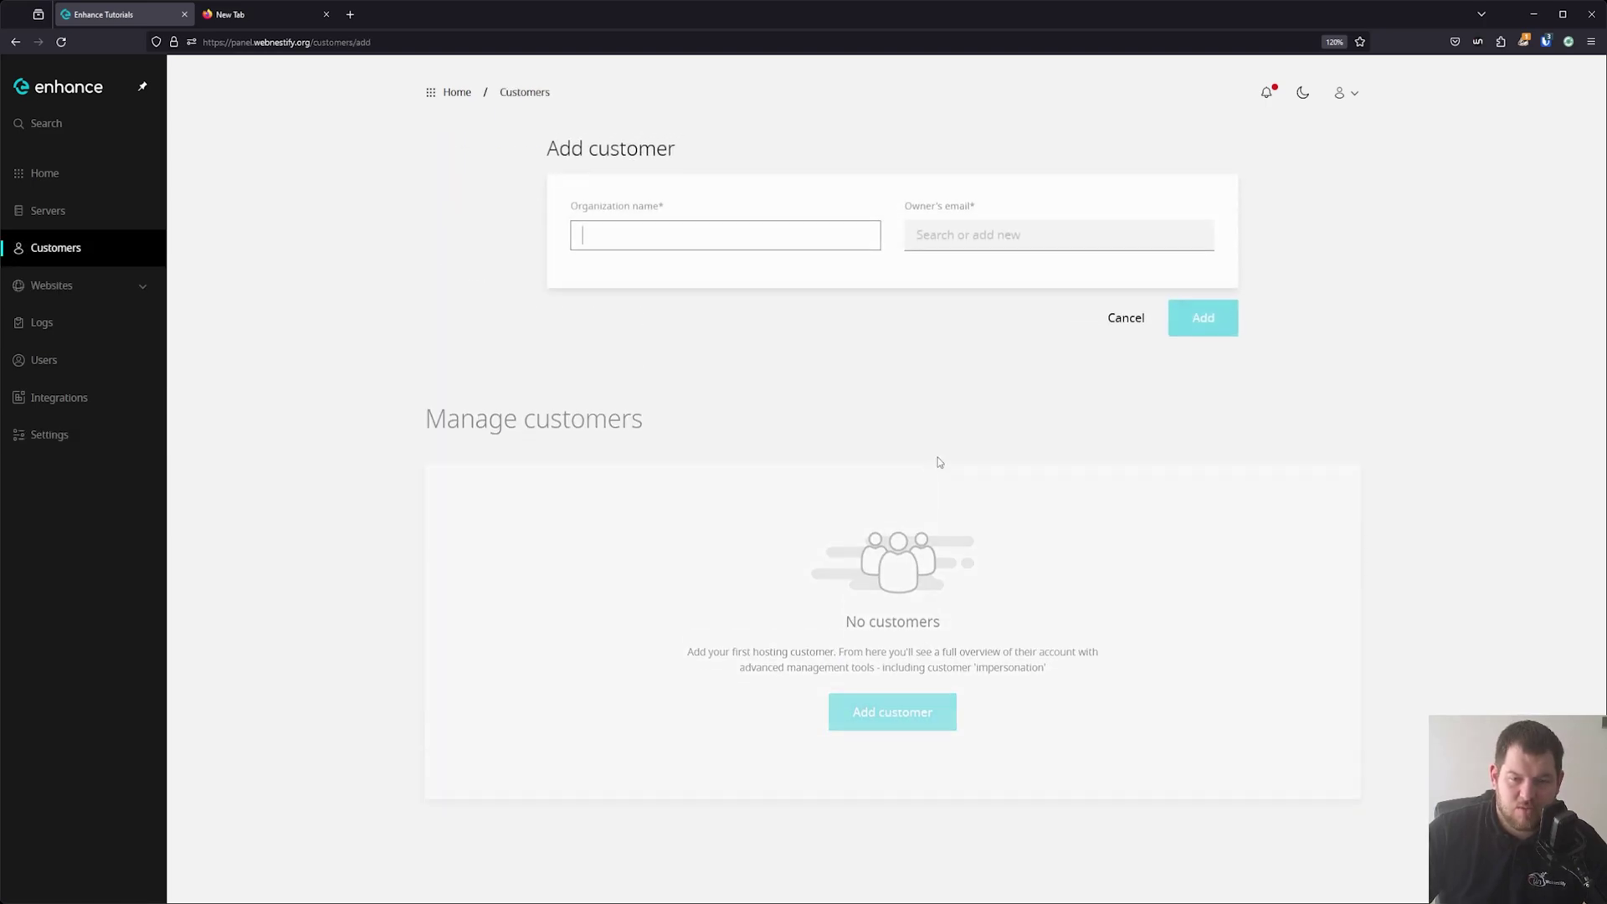
text(T)
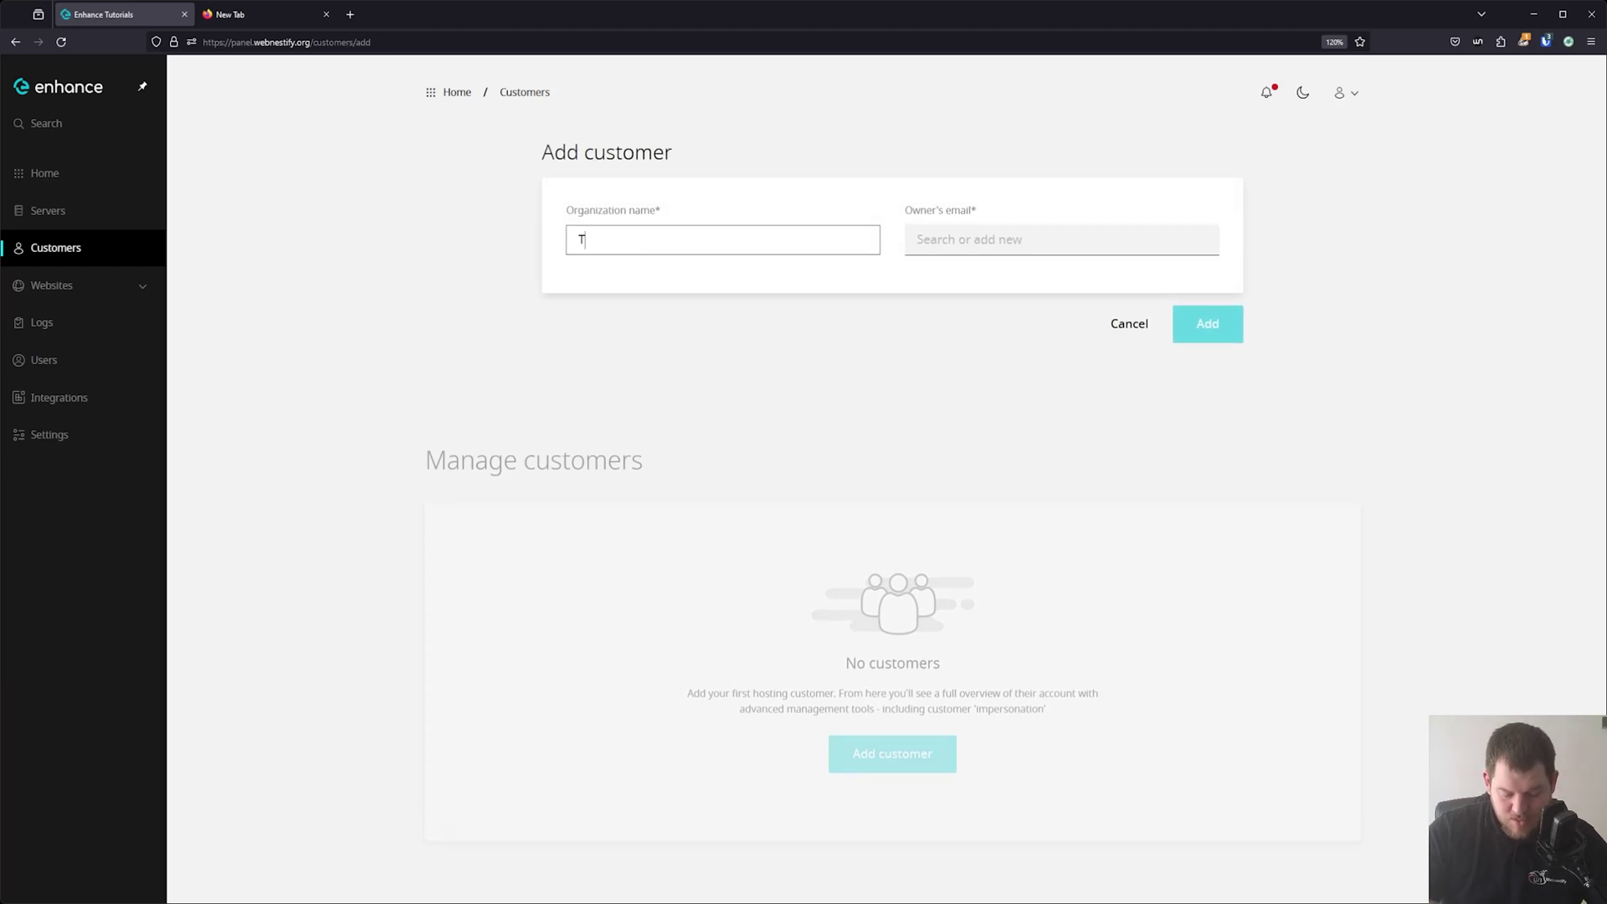
text(estingf)
key(BackSpace)
text(WN)
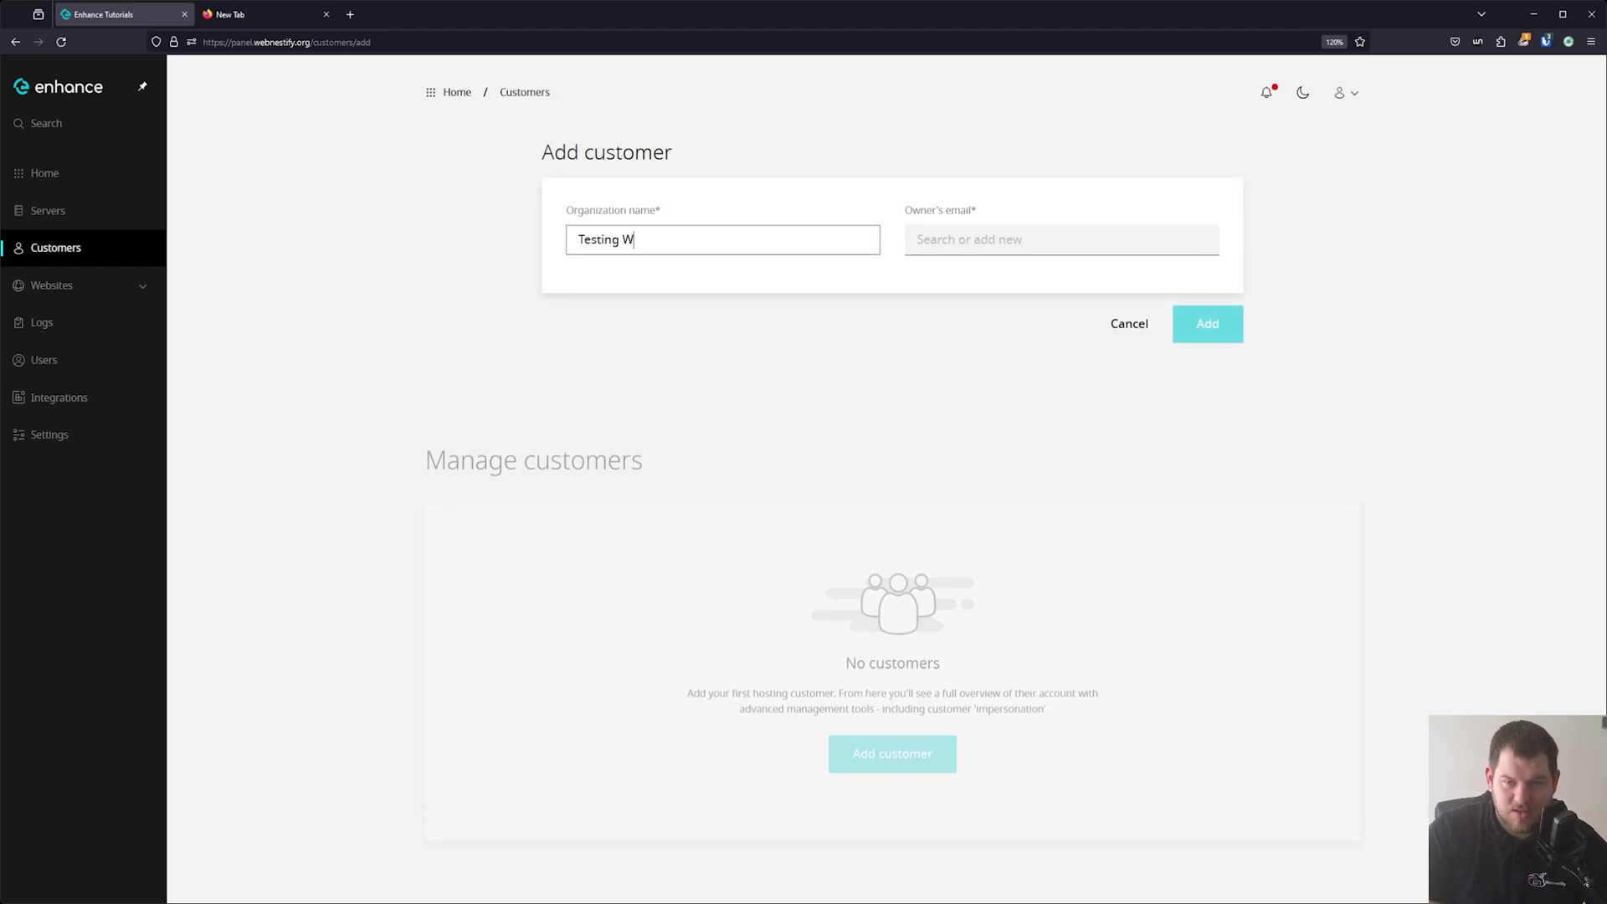
click(1004, 240)
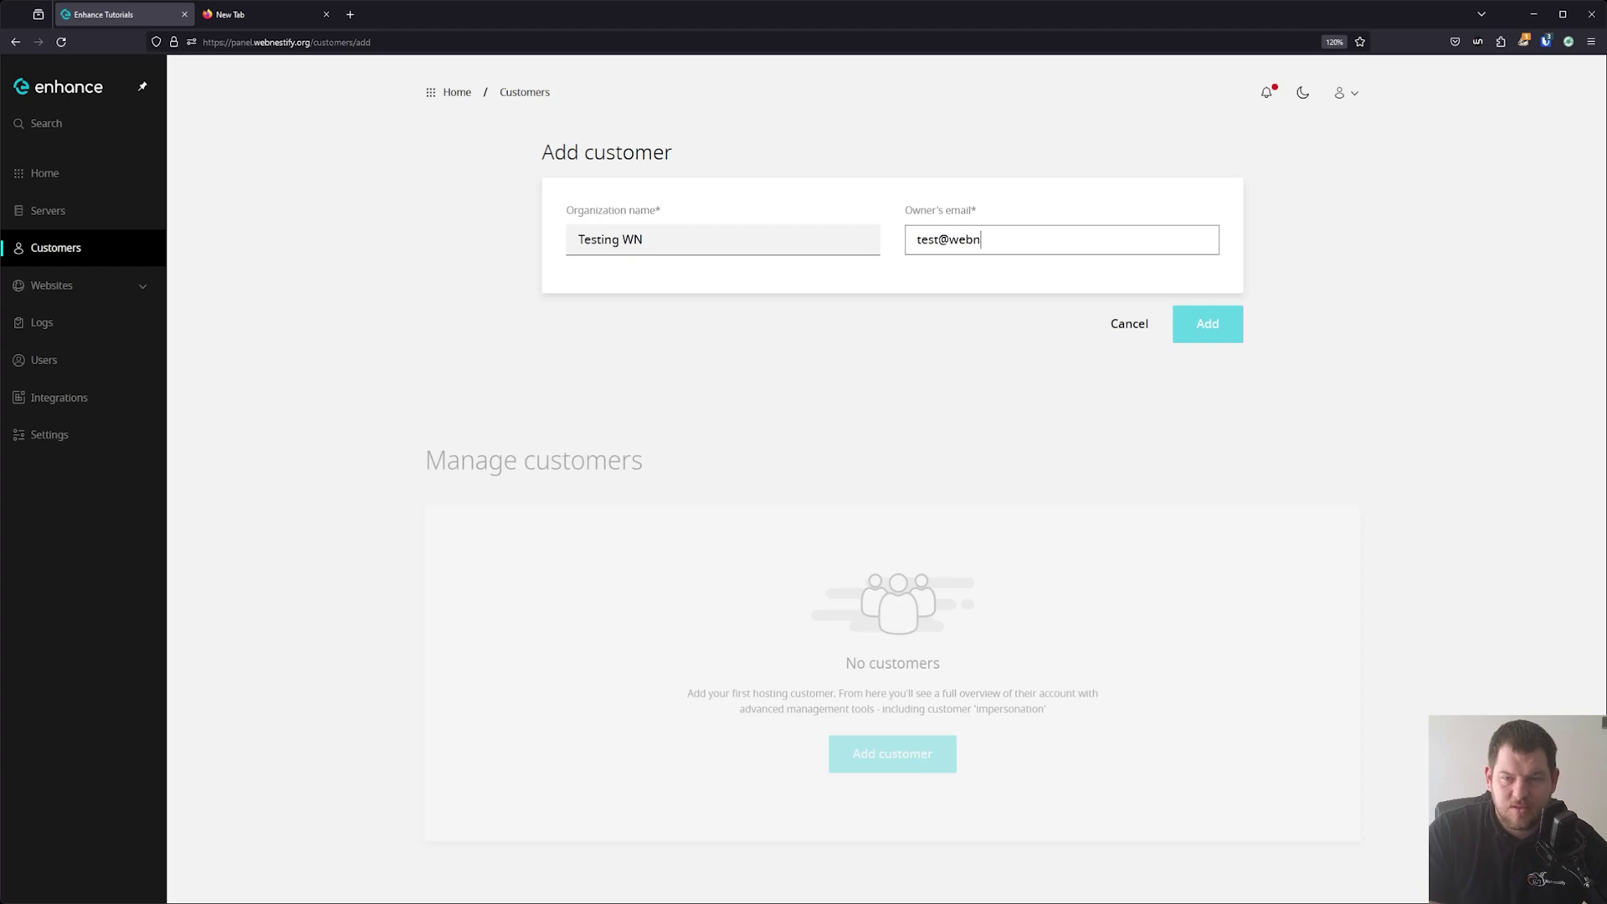
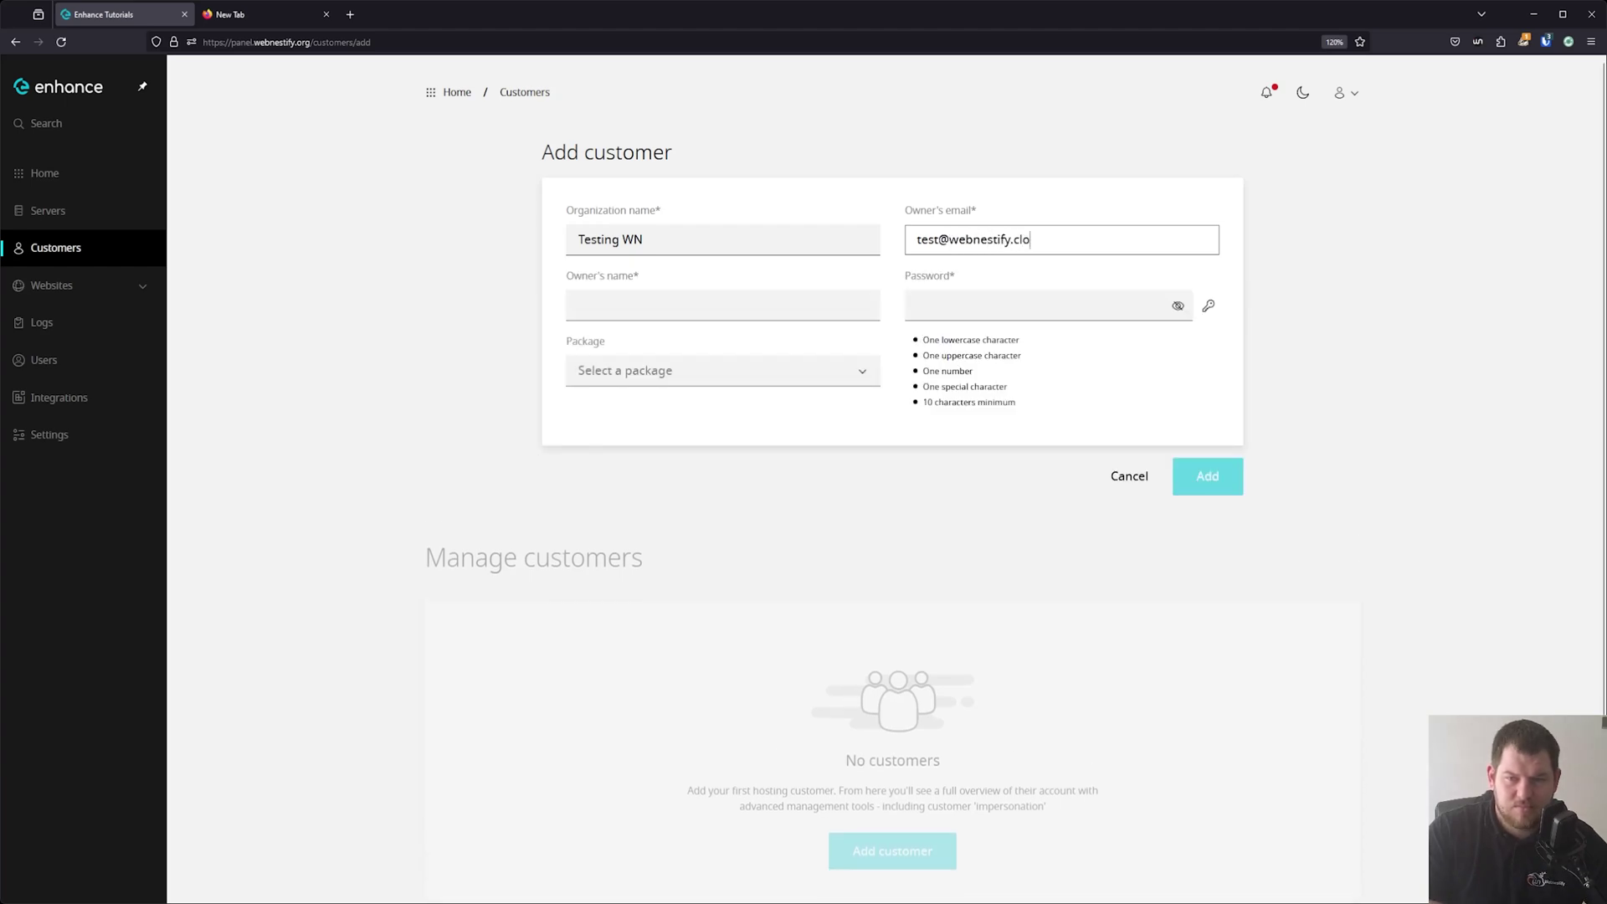
key(Tab)
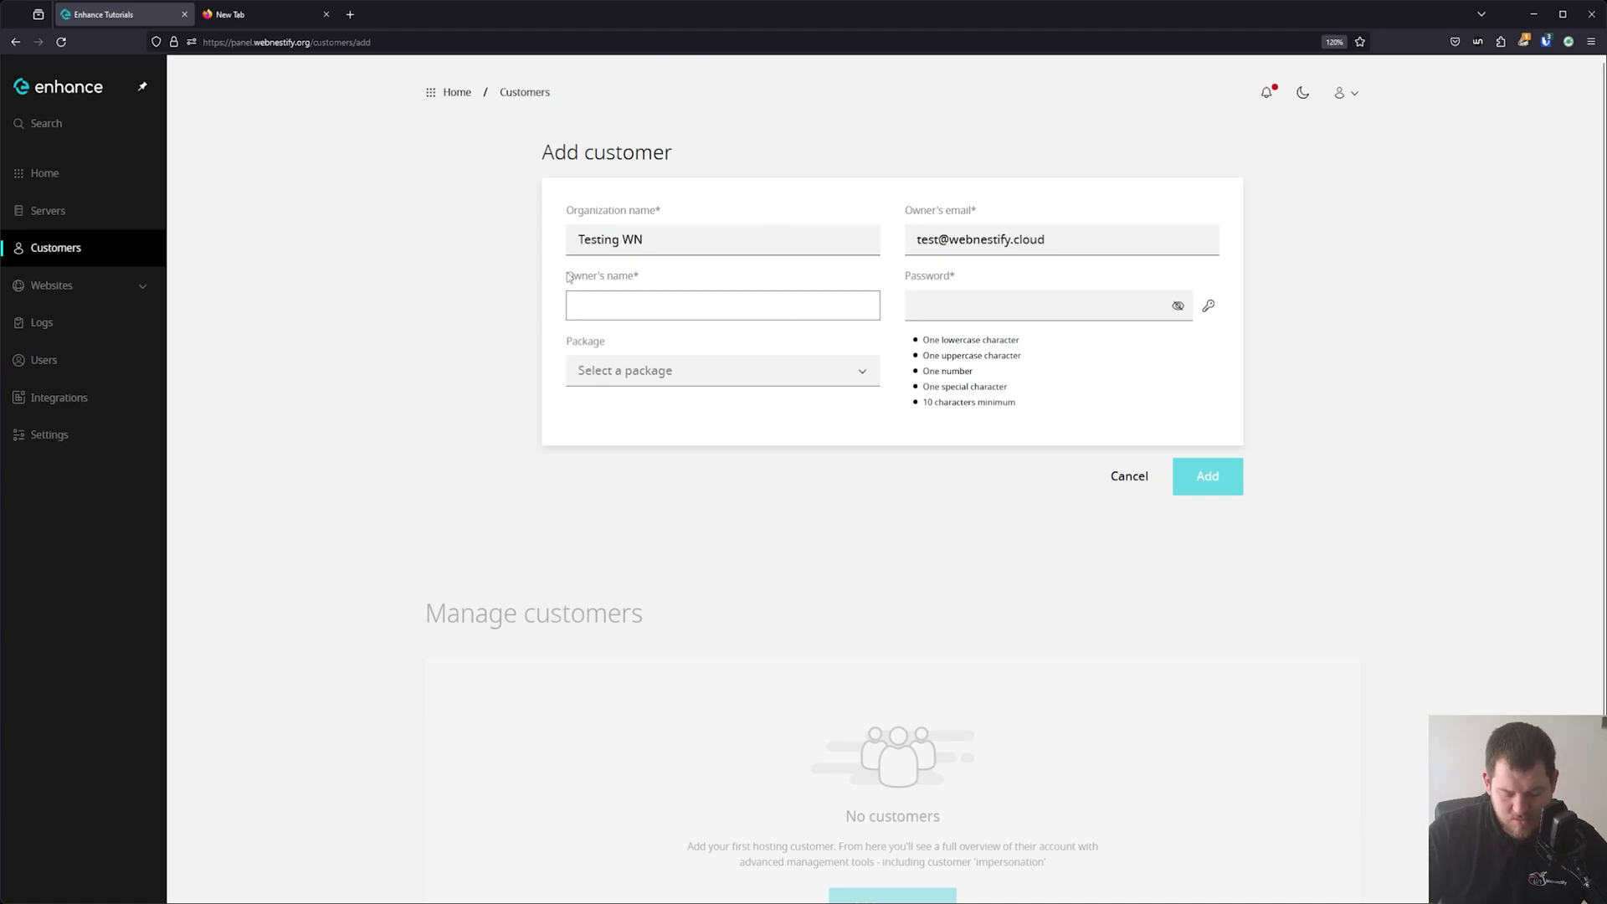
text(Simon)
key(Tab)
click(1085, 303)
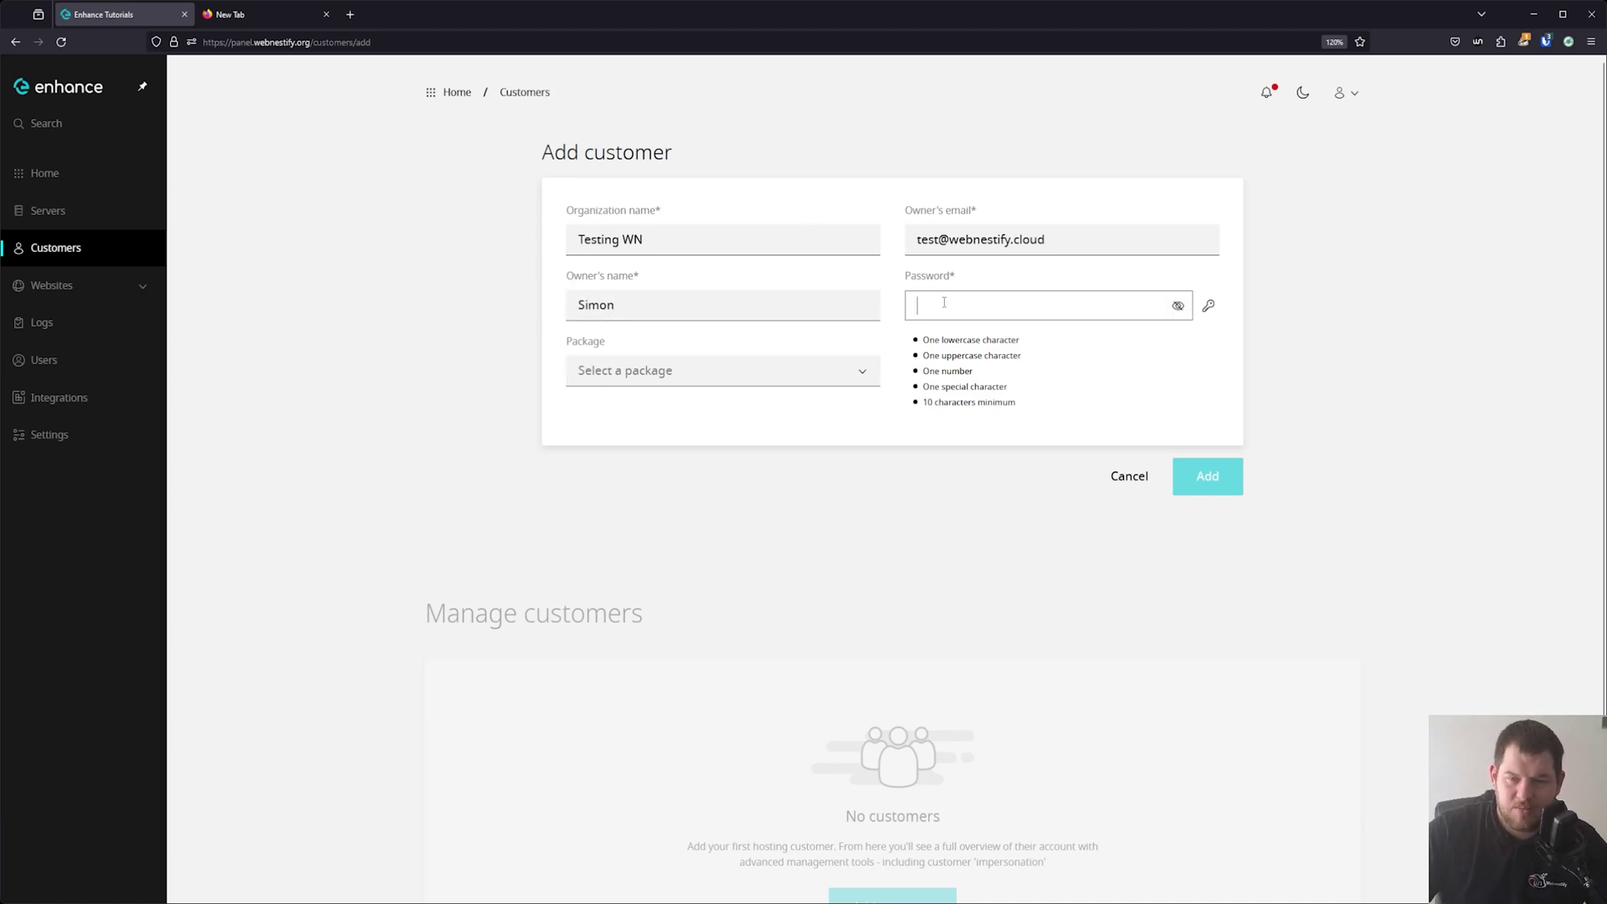
click(1208, 305)
triple_click(1091, 304)
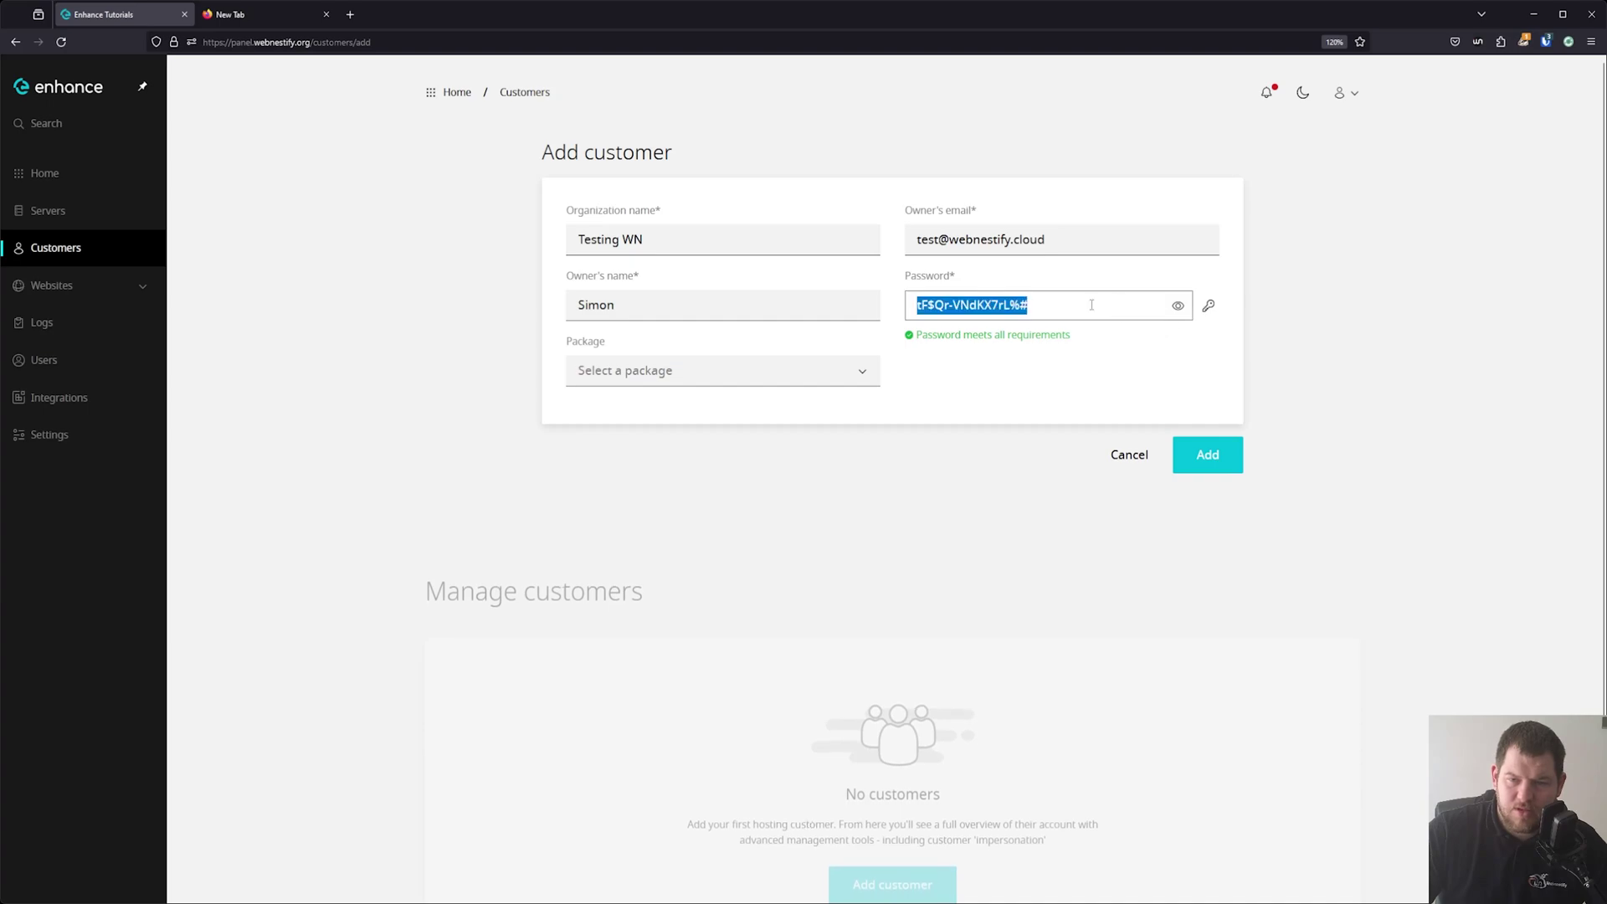
Assign package Testing with servers enh-webapp, enh-database and enh-backups, then copy the password.
click(765, 369)
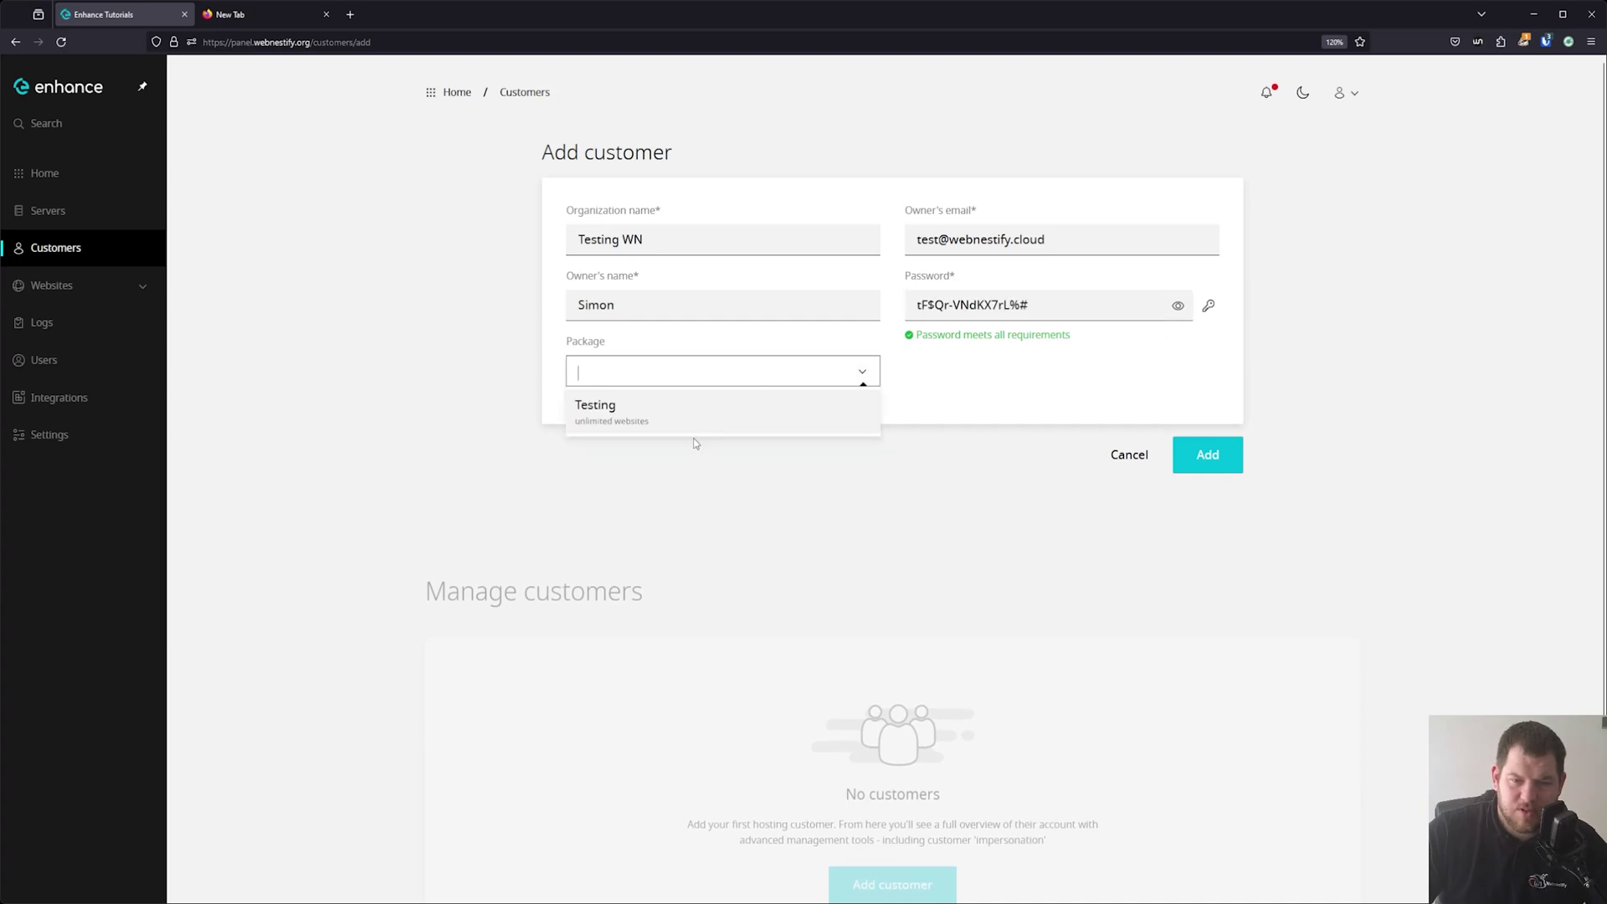
click(594, 410)
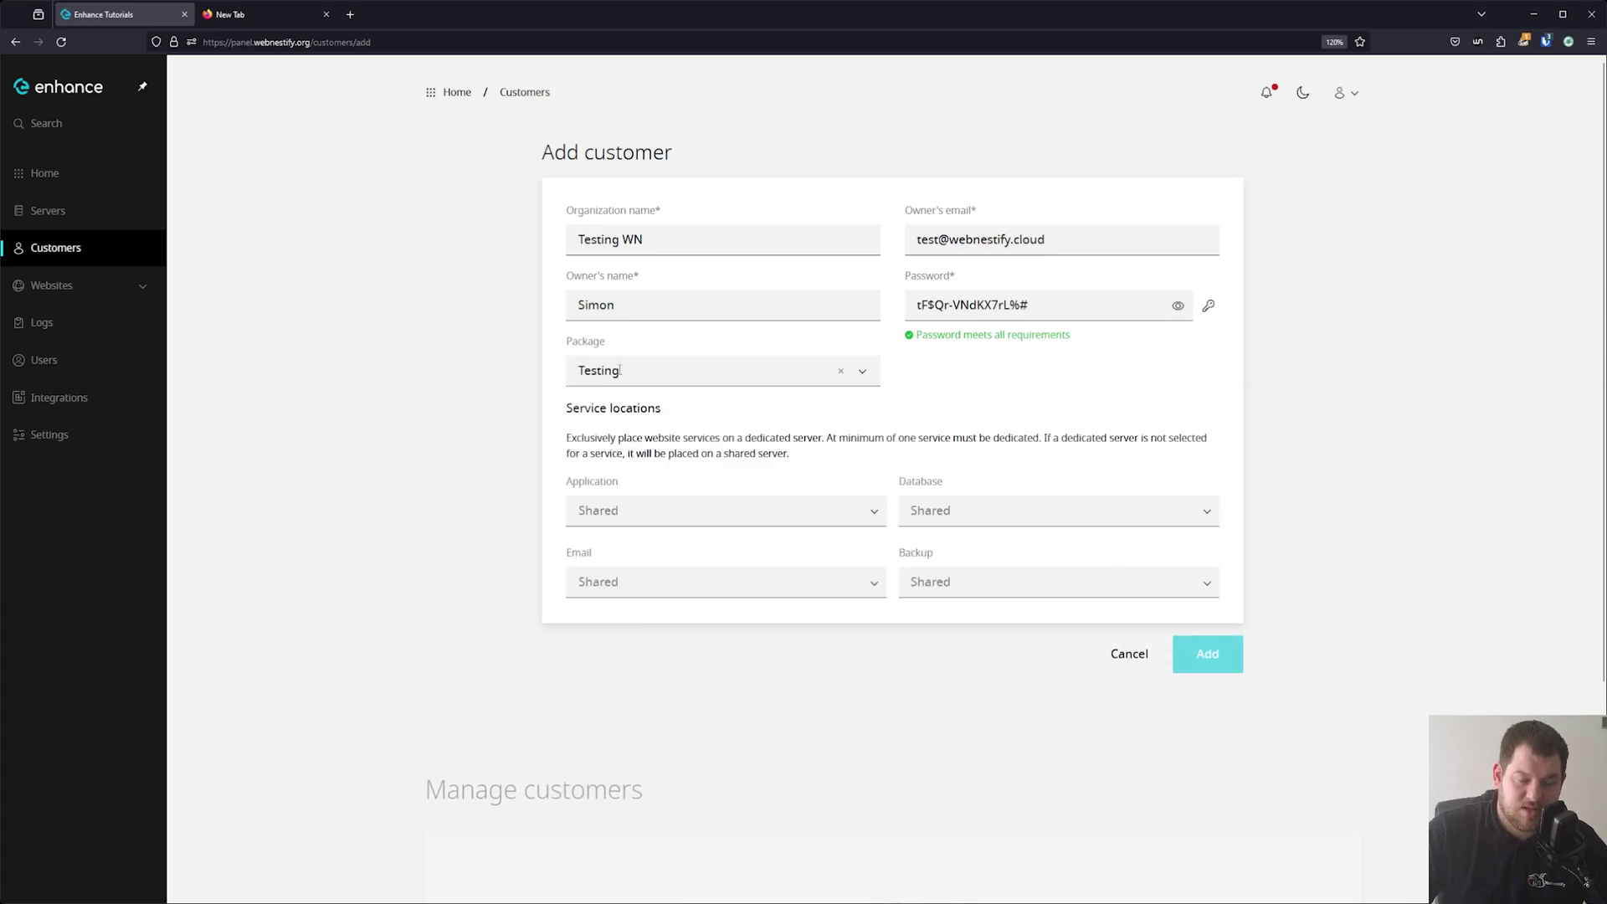
scroll(1027, 589, down, 3)
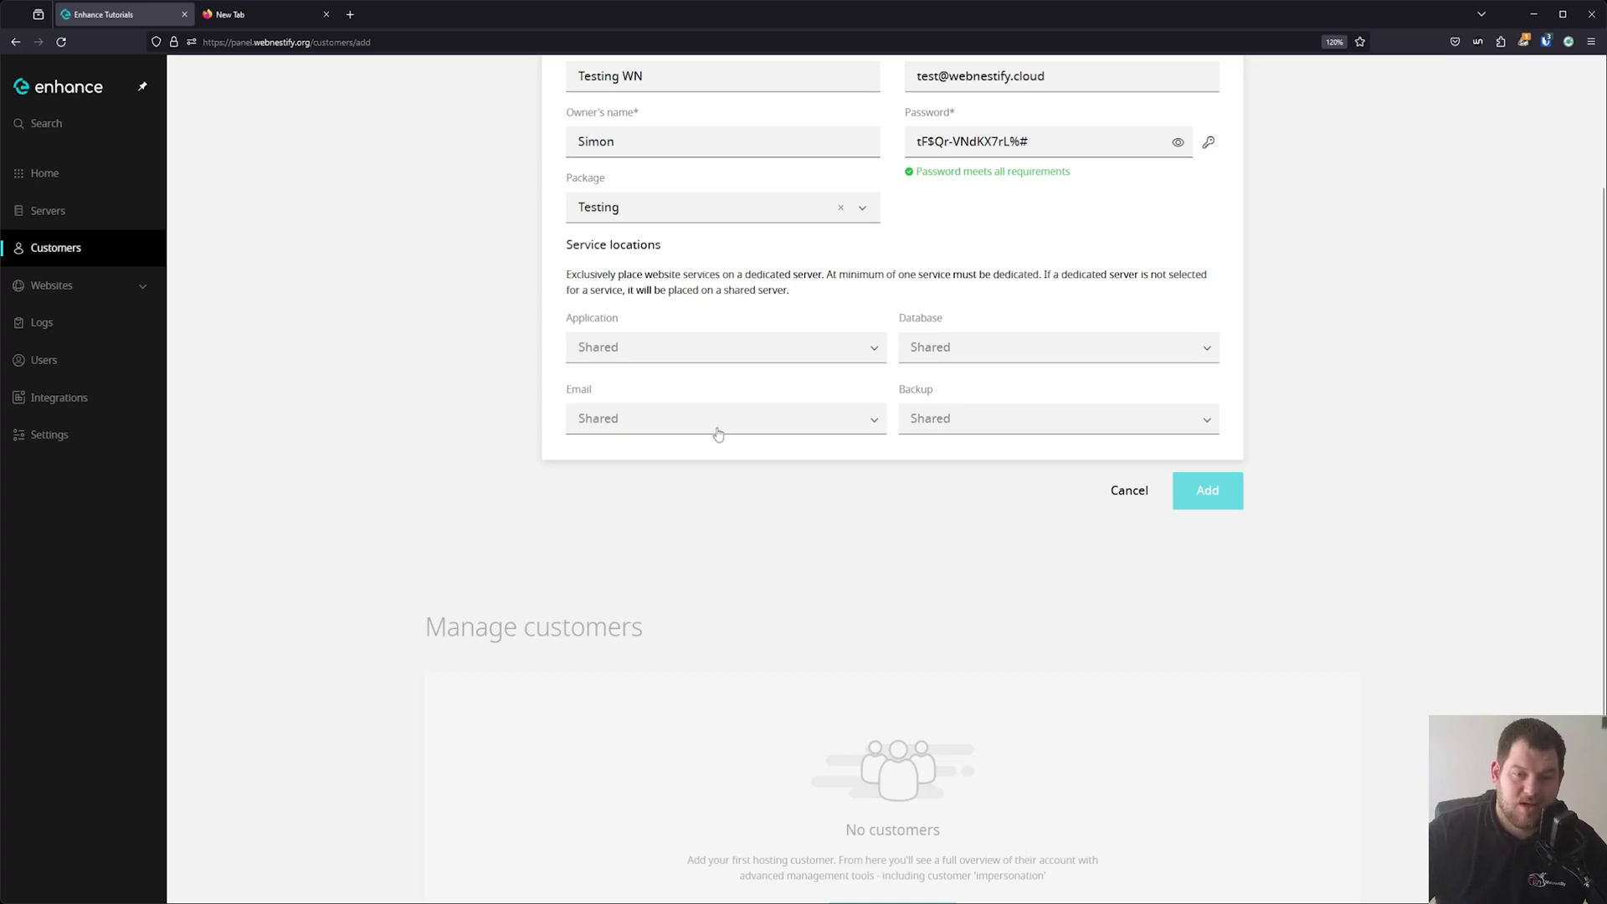
click(690, 361)
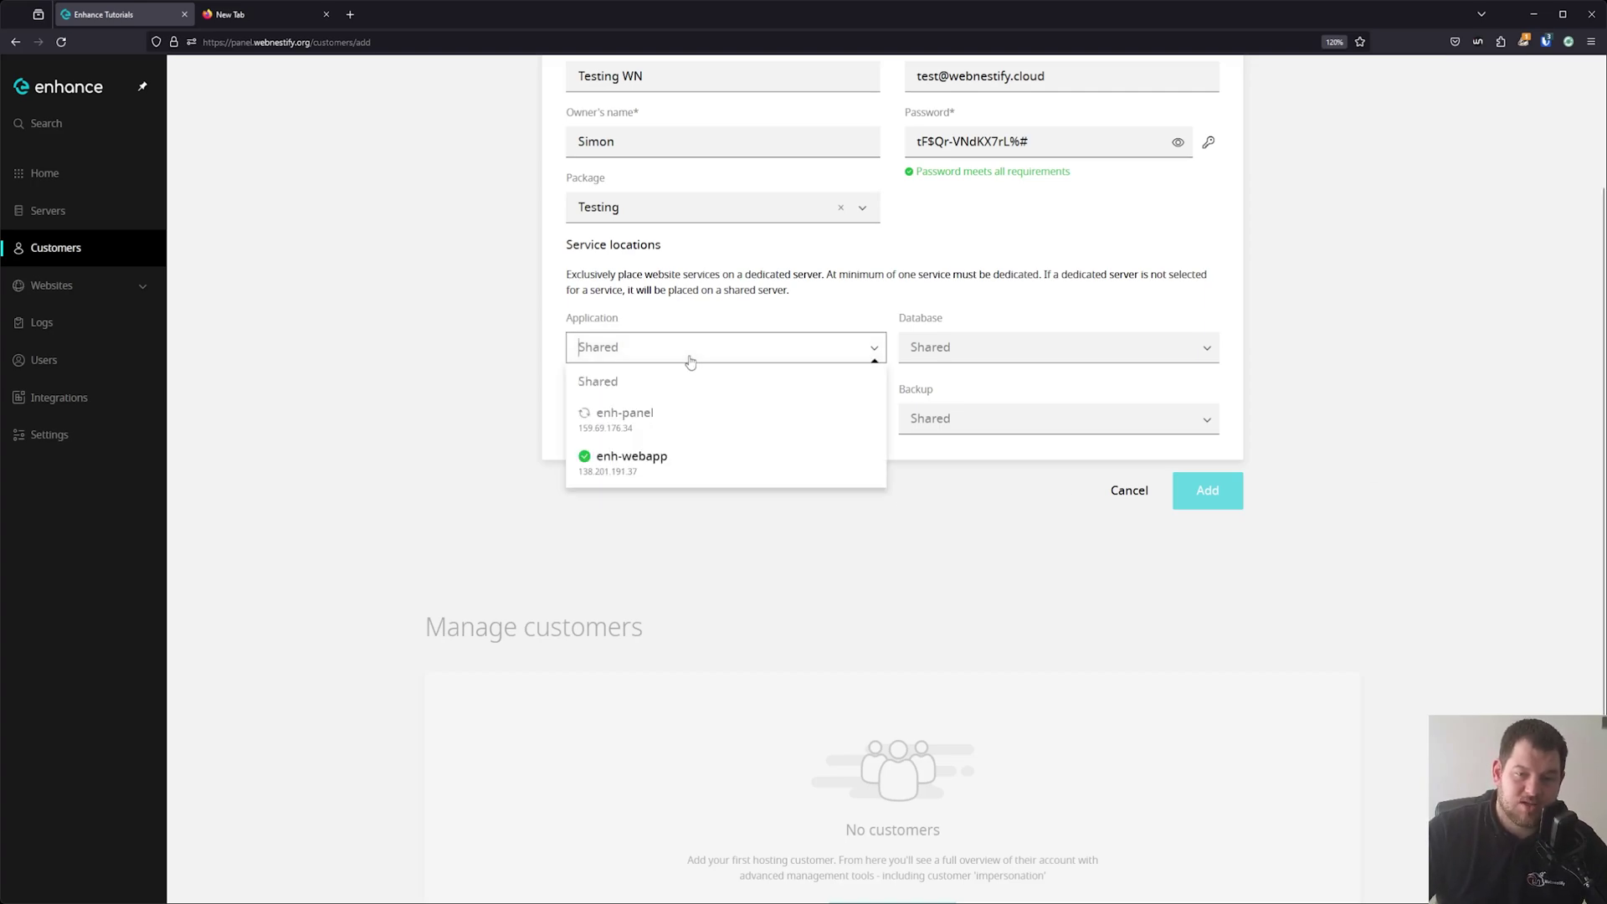
click(660, 471)
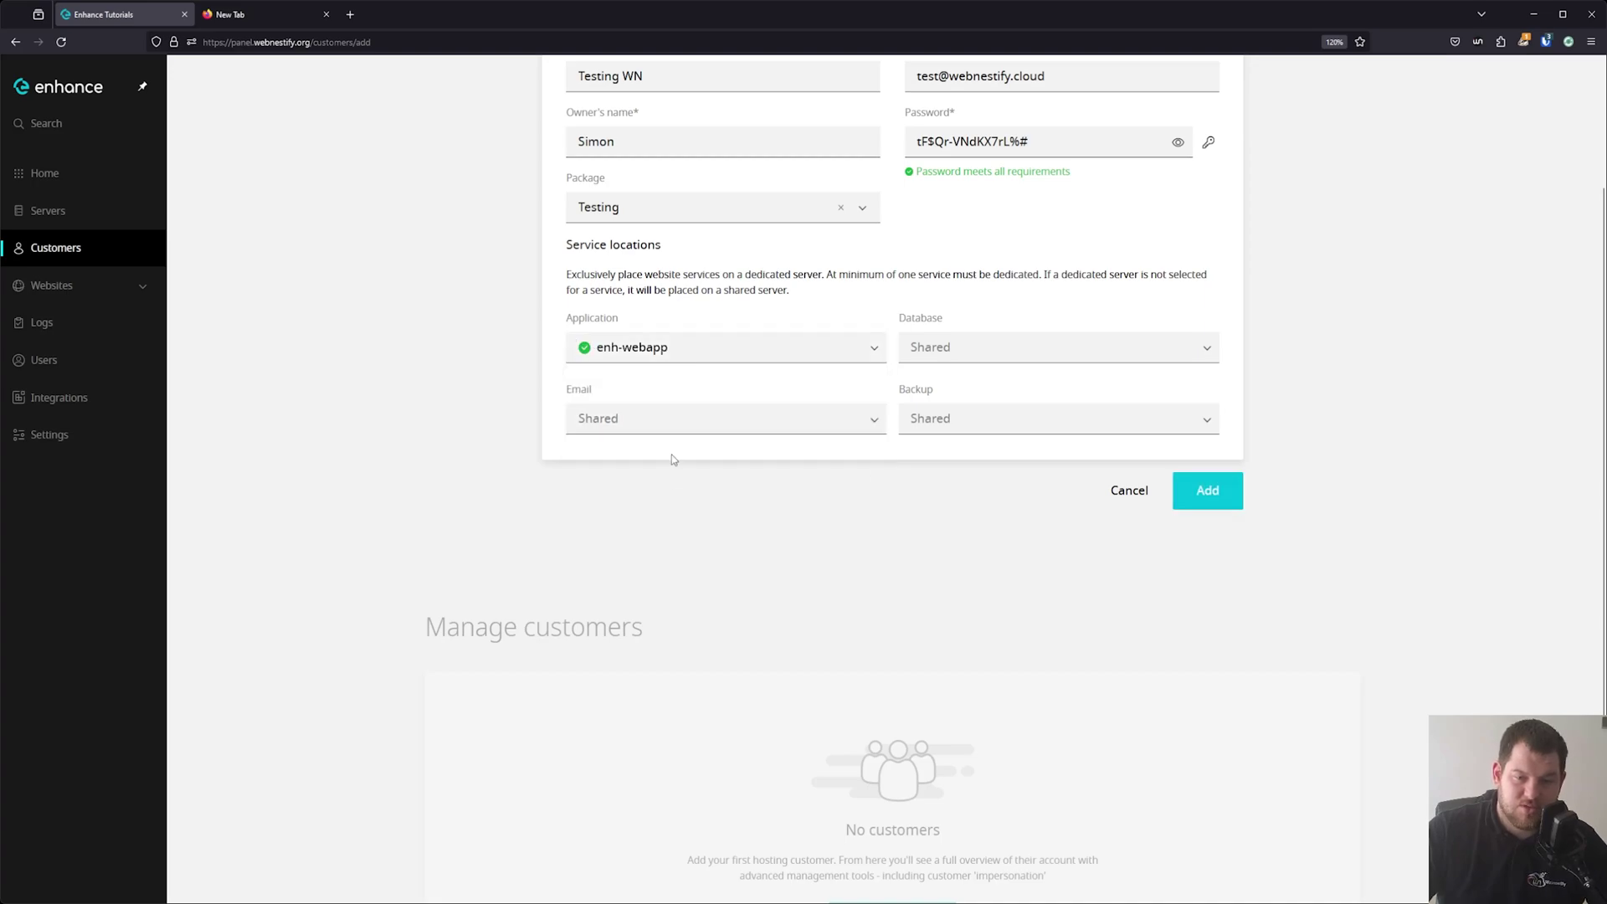
click(942, 347)
click(1008, 473)
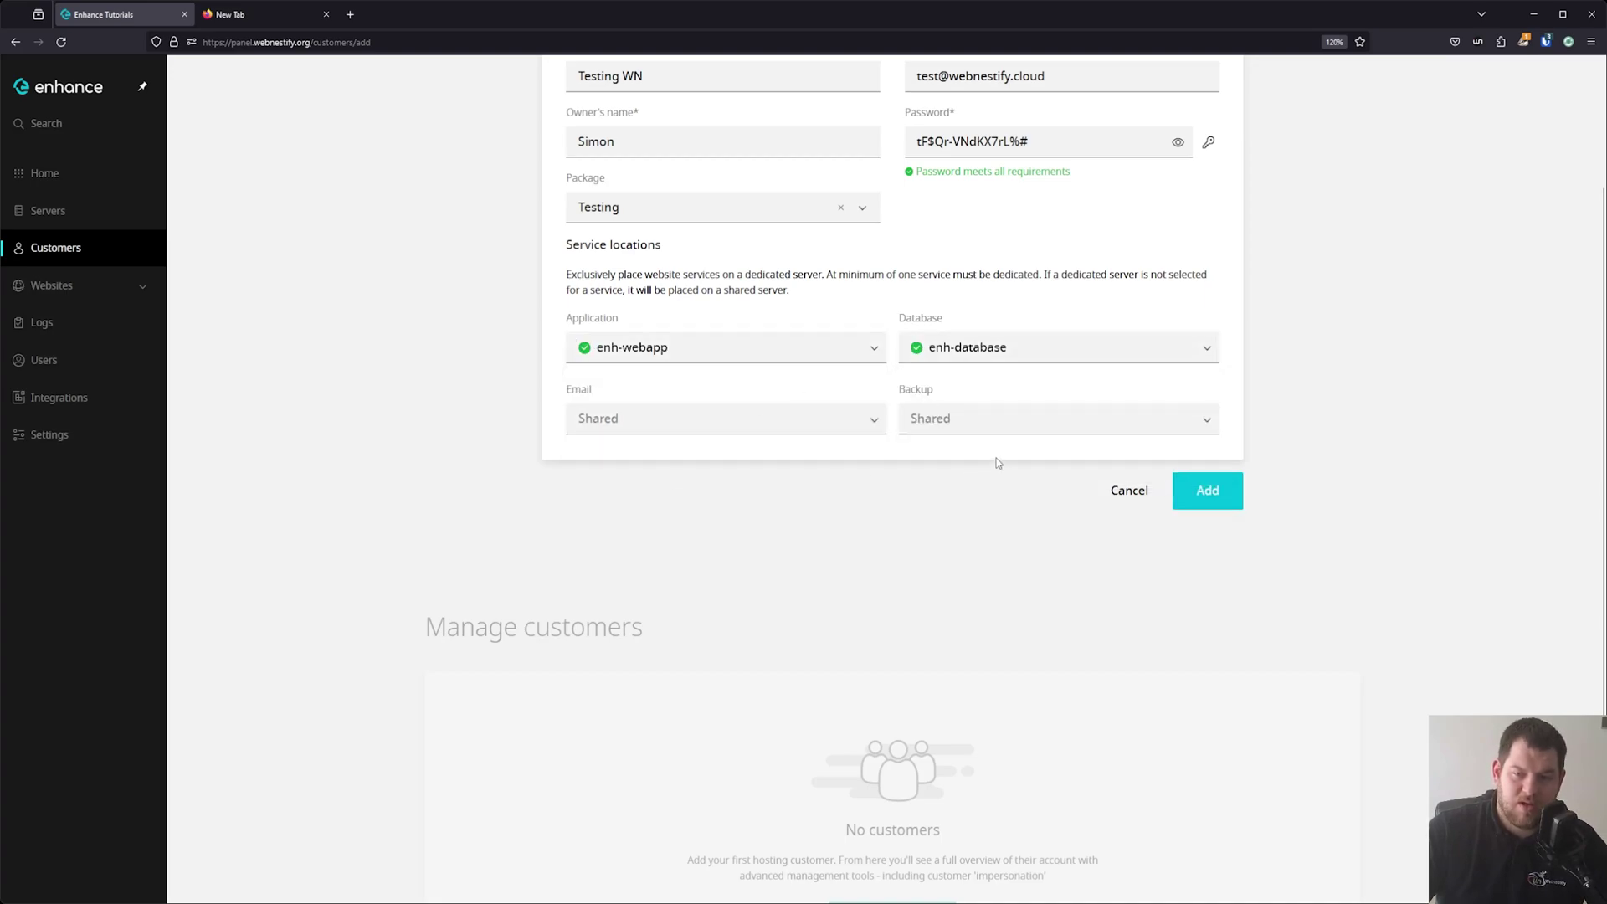
click(1004, 421)
click(999, 480)
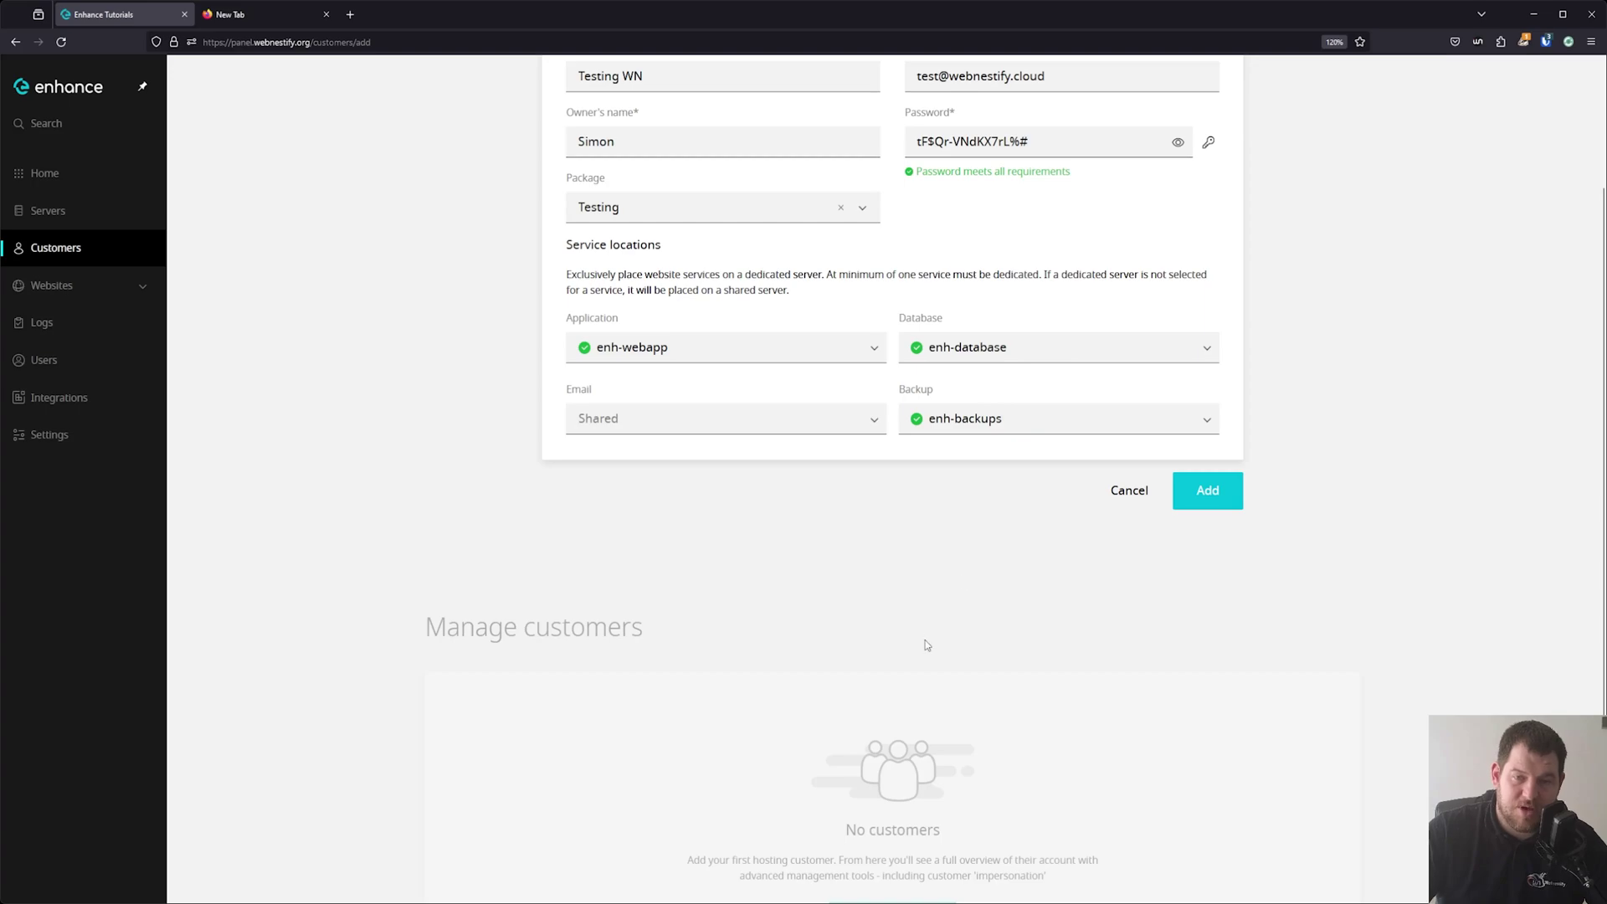
scroll(926, 645, up, 2)
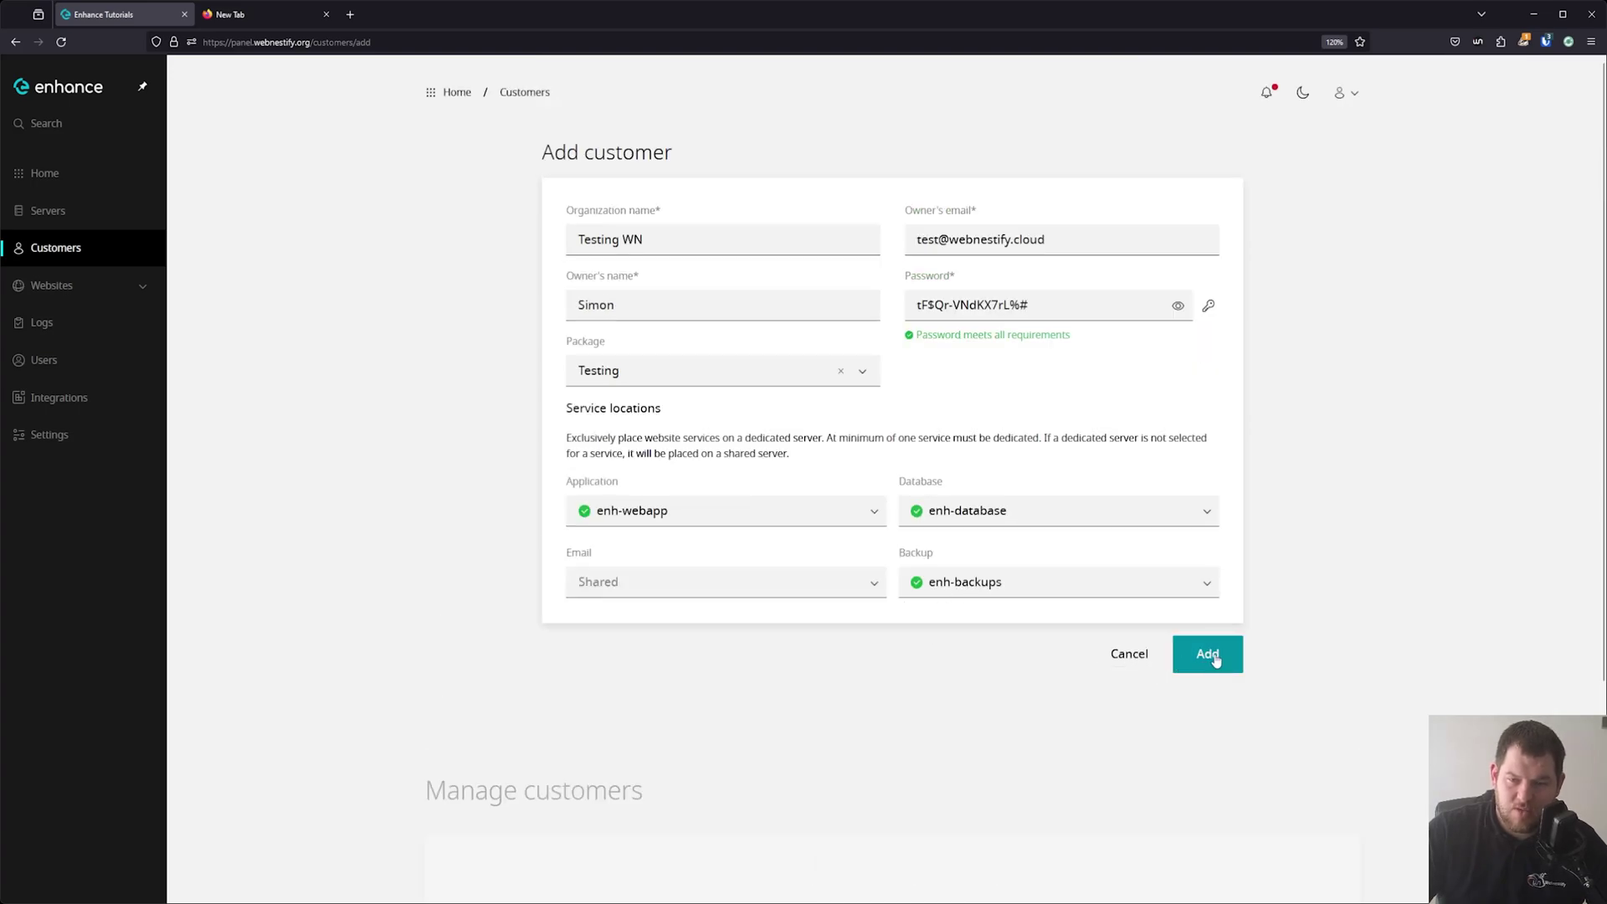
click(1105, 304)
key(ctrl+a)
Add the Testing WN customer, impersonate it to browse its dashboard, then return to admin.
click(1237, 669)
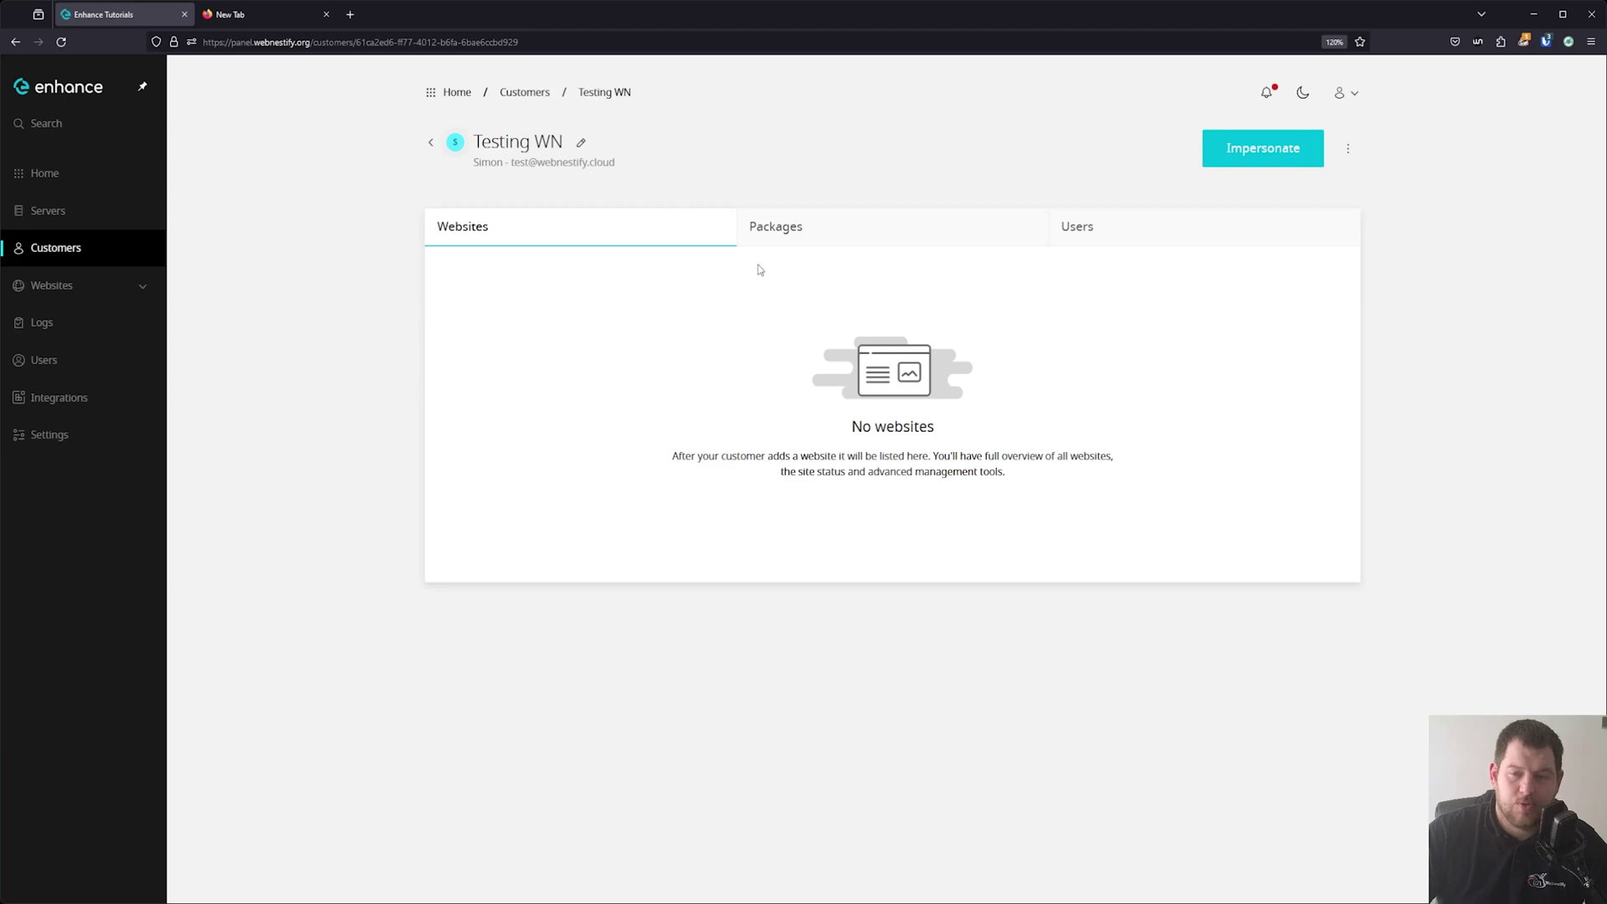
click(1278, 153)
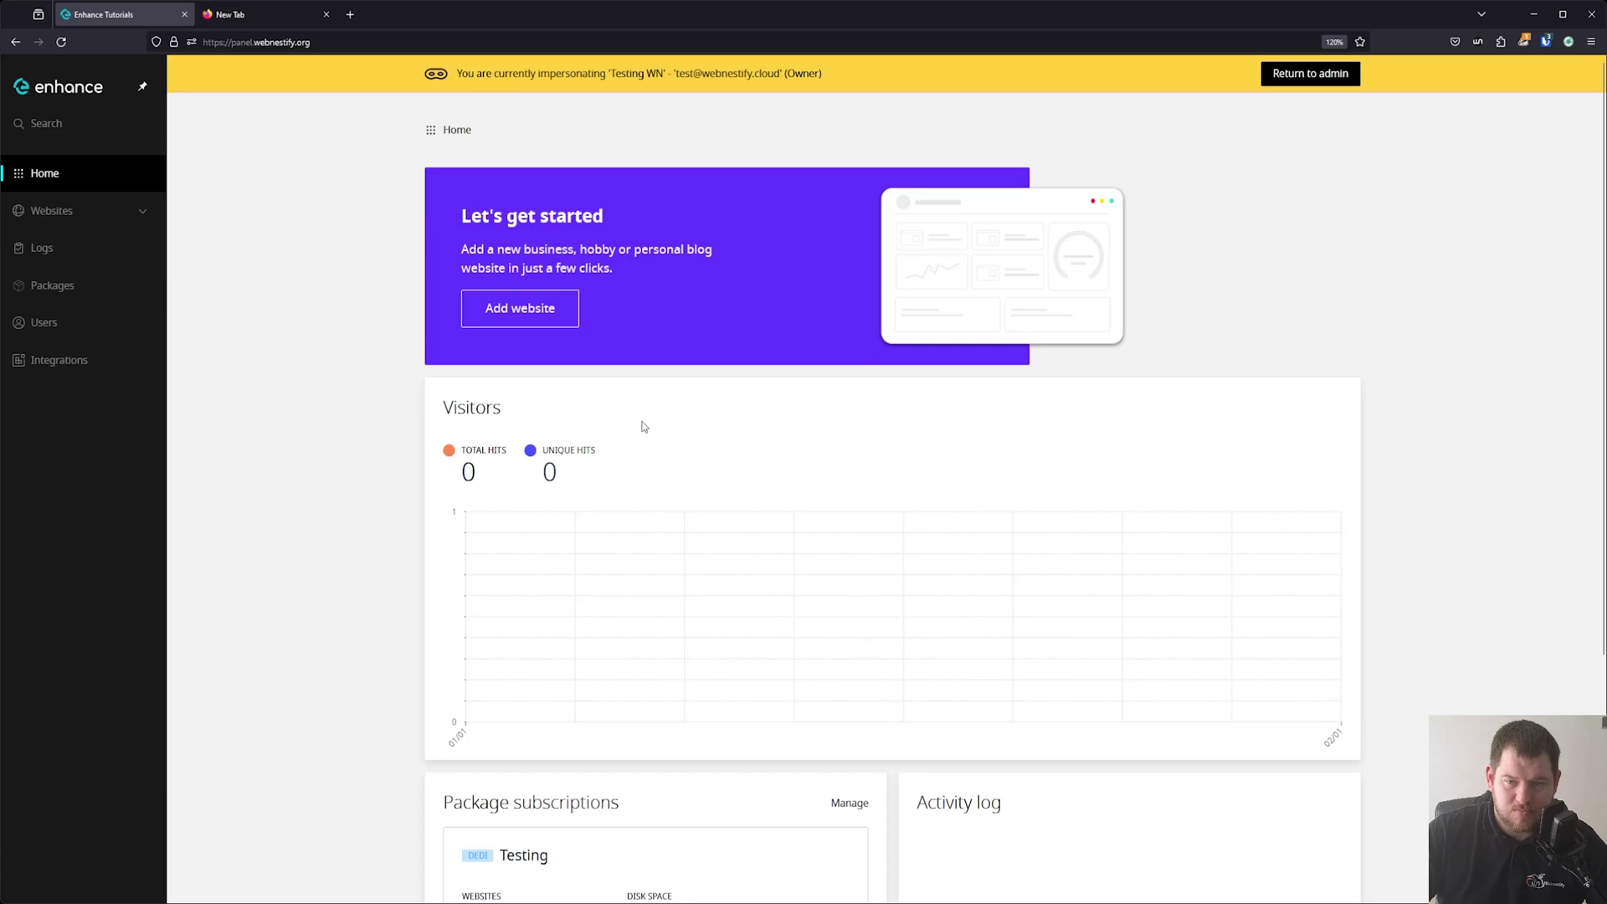
scroll(424, 447, down, 3)
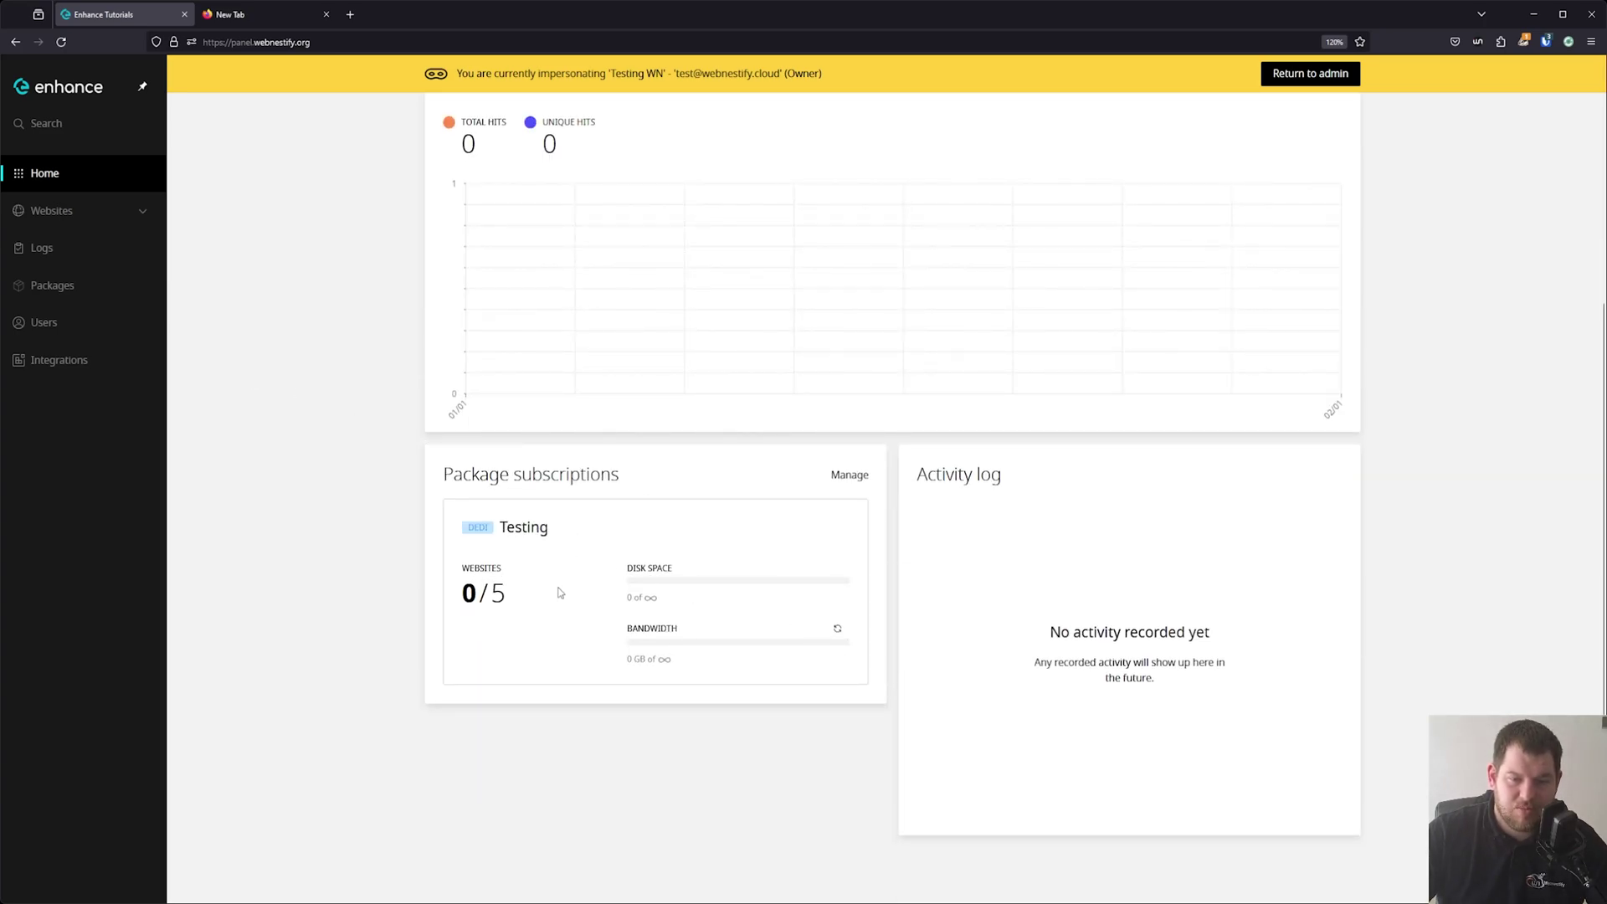
scroll(678, 662, up, 3)
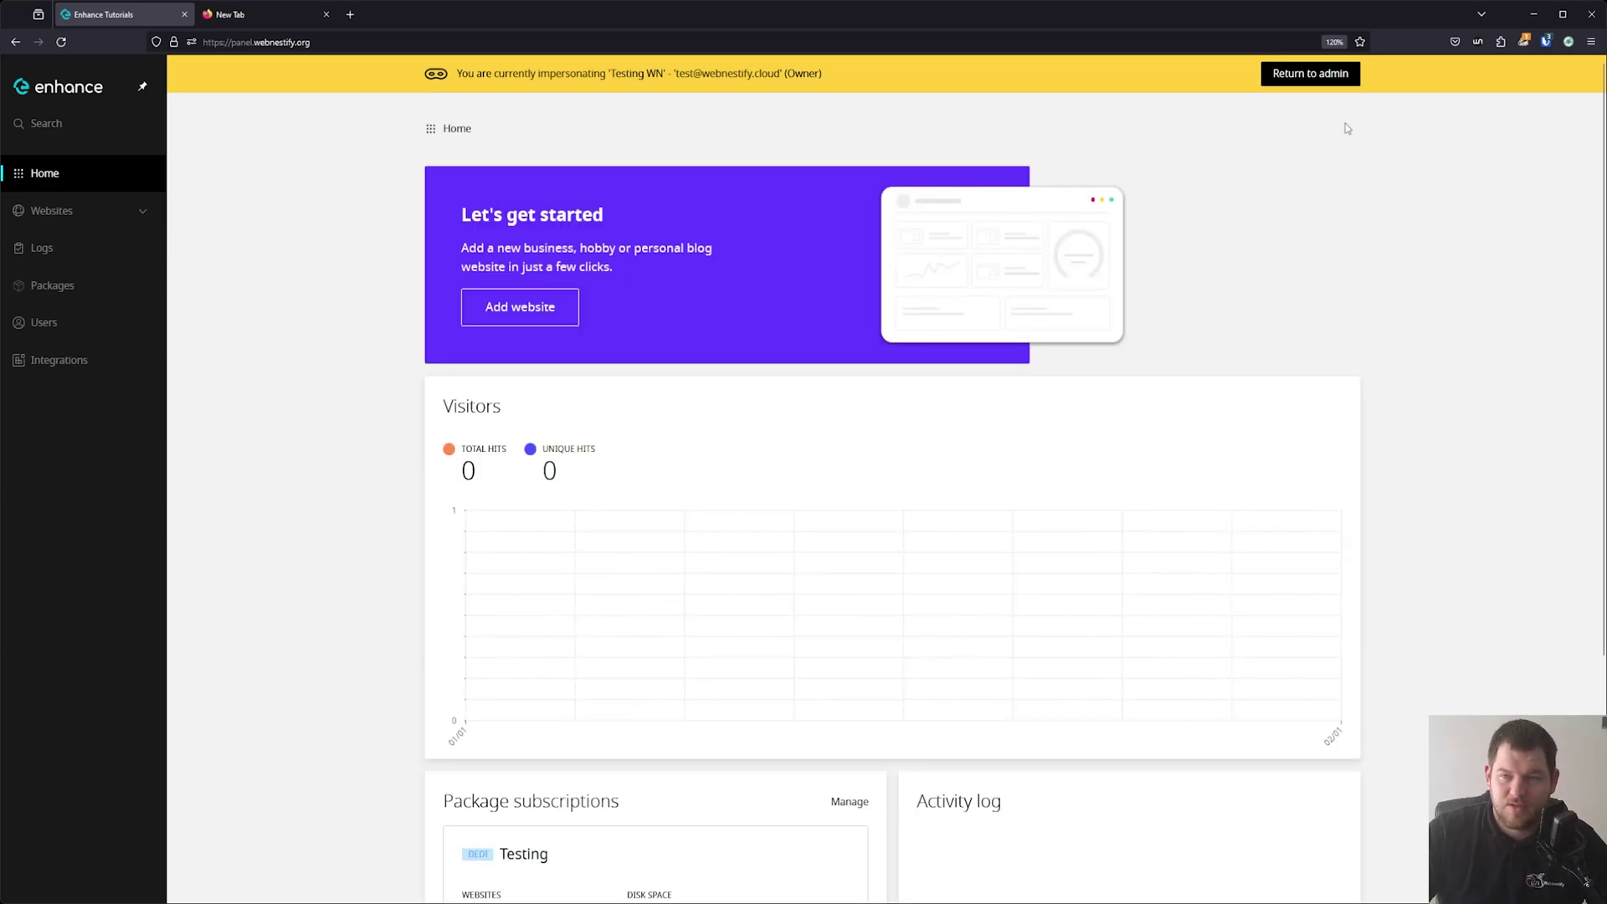
click(1311, 75)
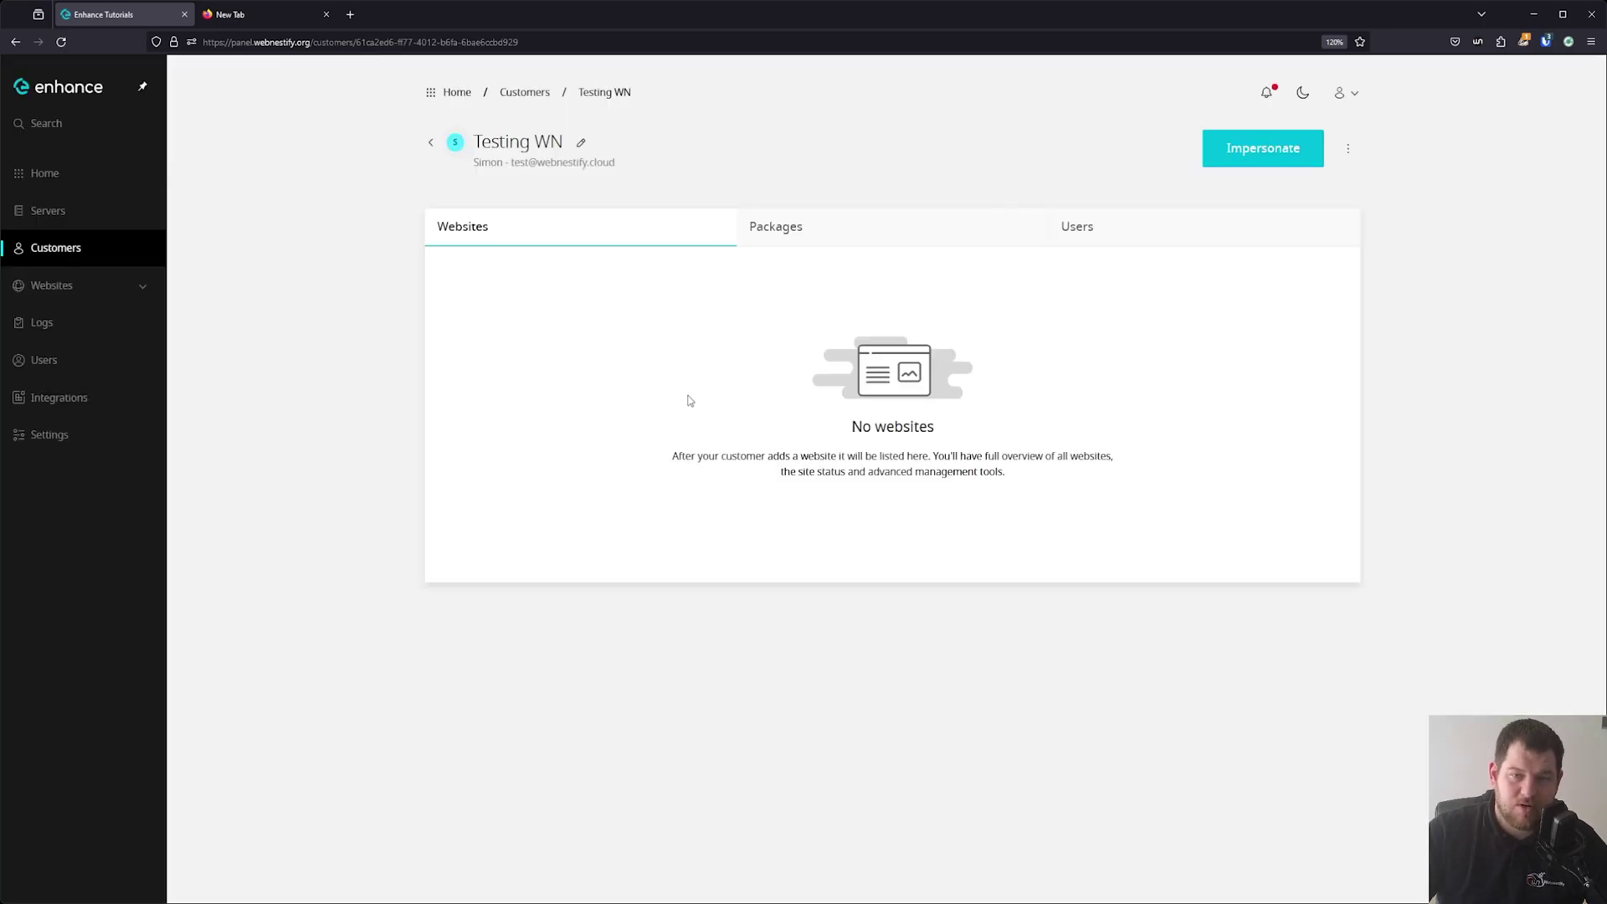
Check Testing WN's Packages tab, cancel a new subscription, and return to the Home dashboard.
click(797, 228)
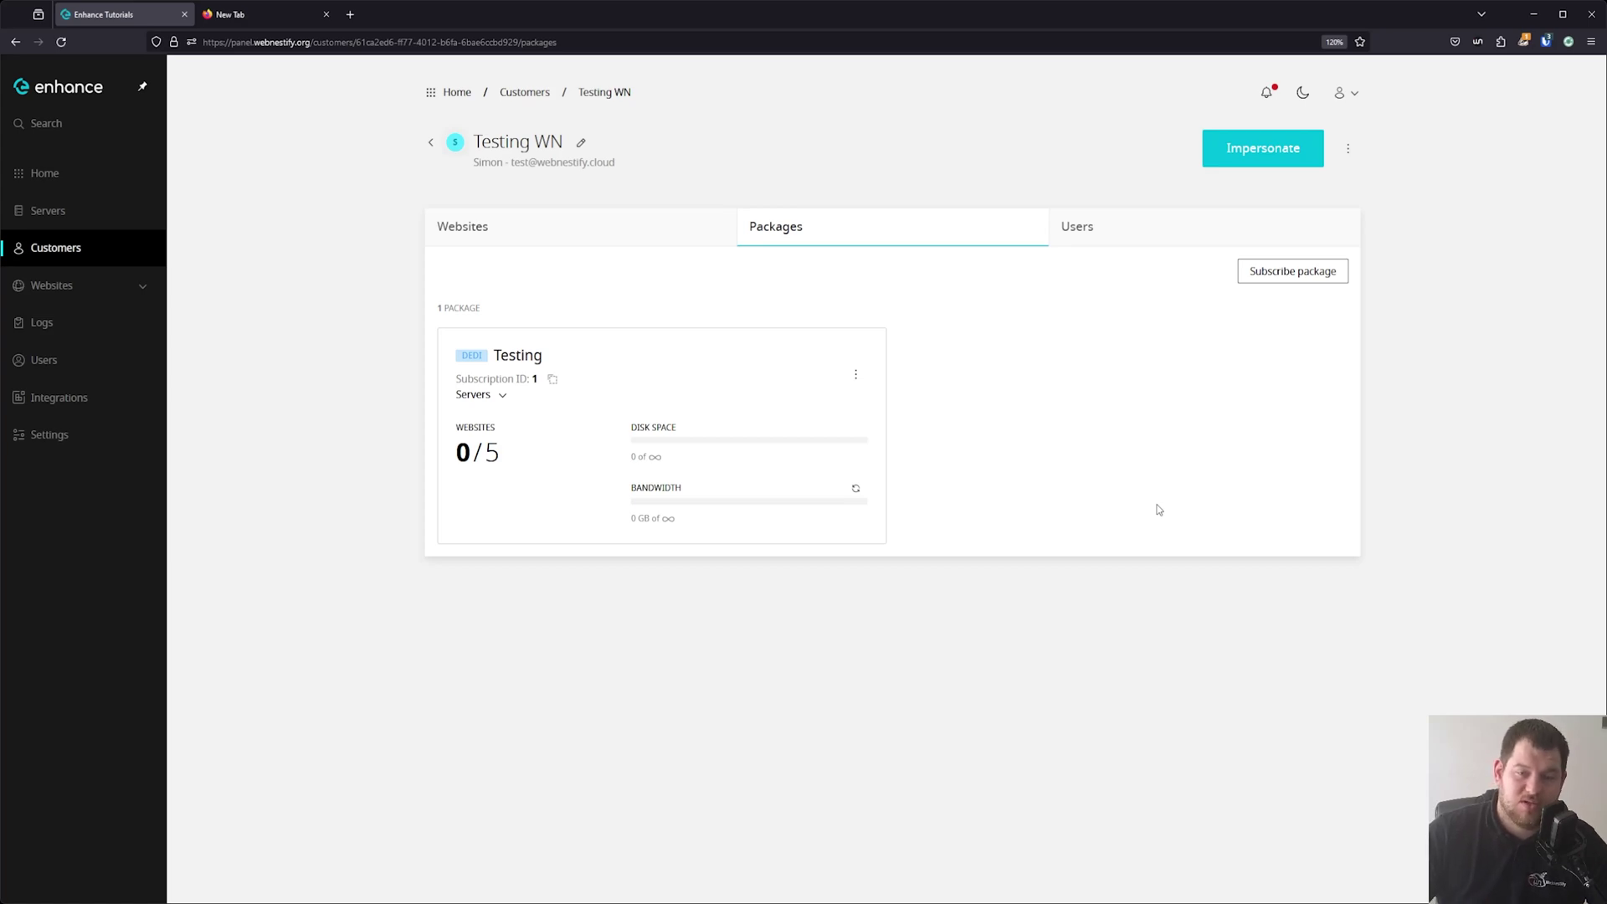
click(1314, 276)
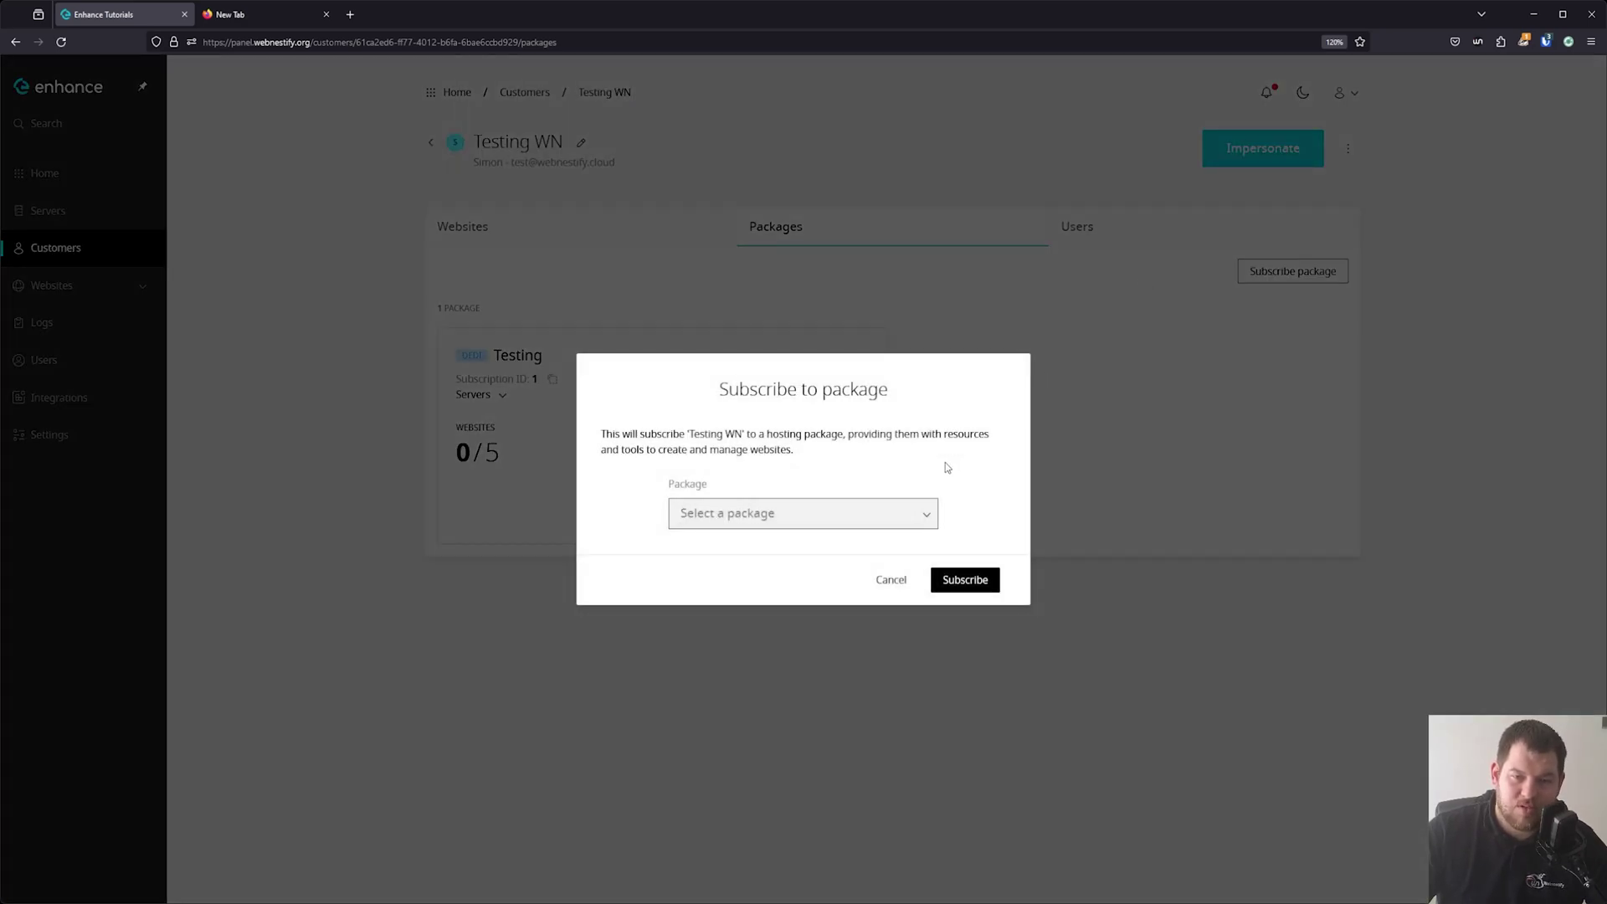
click(897, 584)
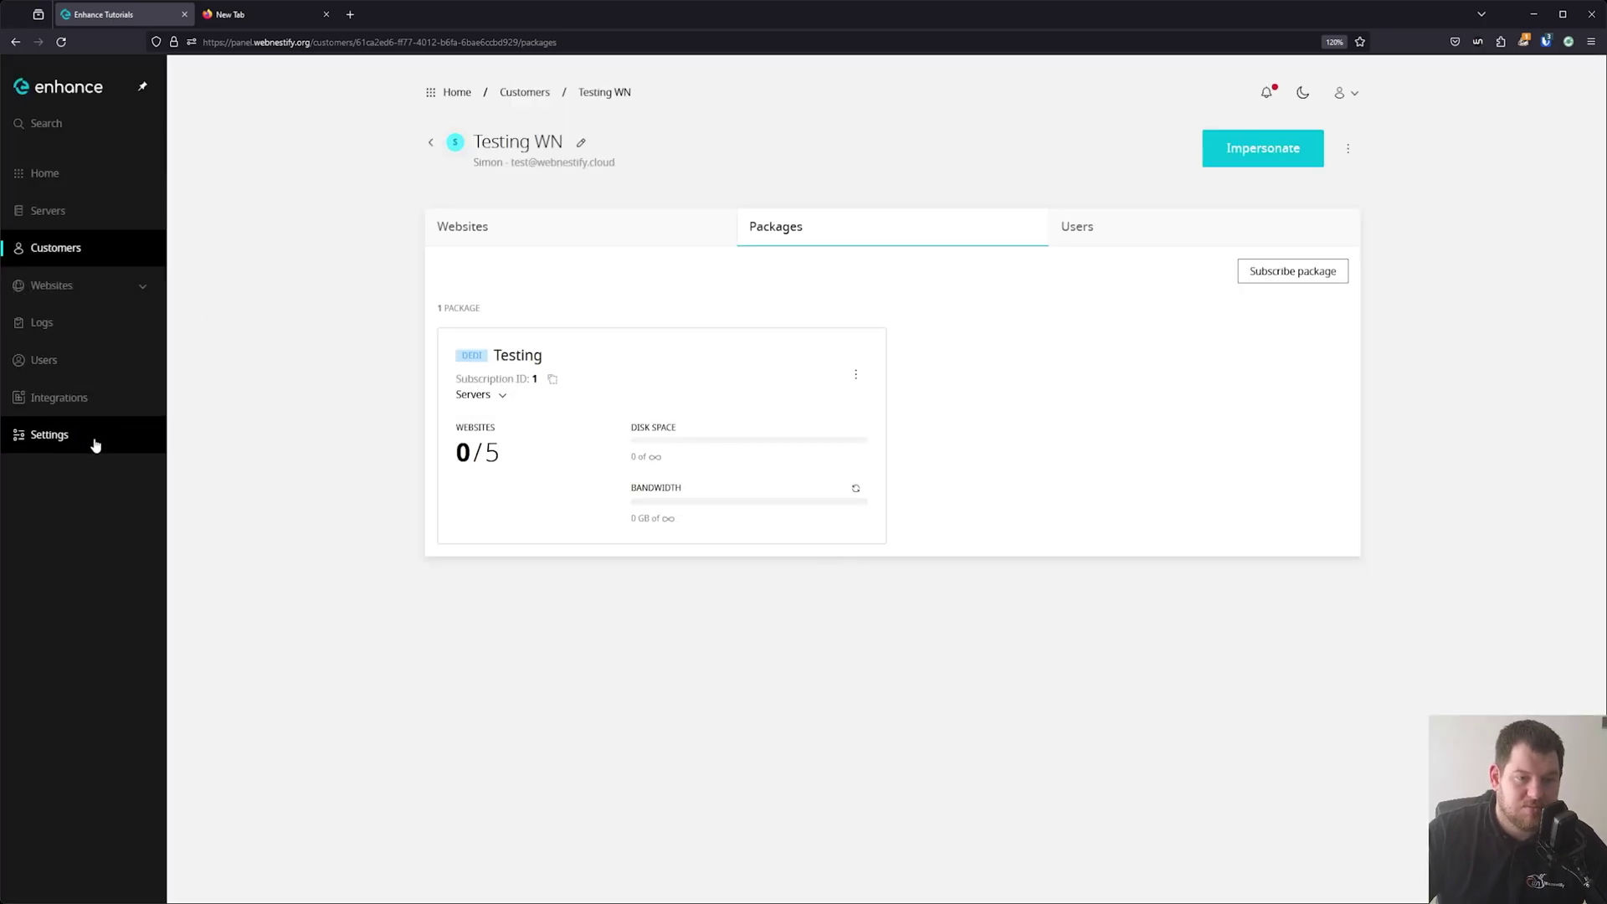
click(528, 95)
click(463, 98)
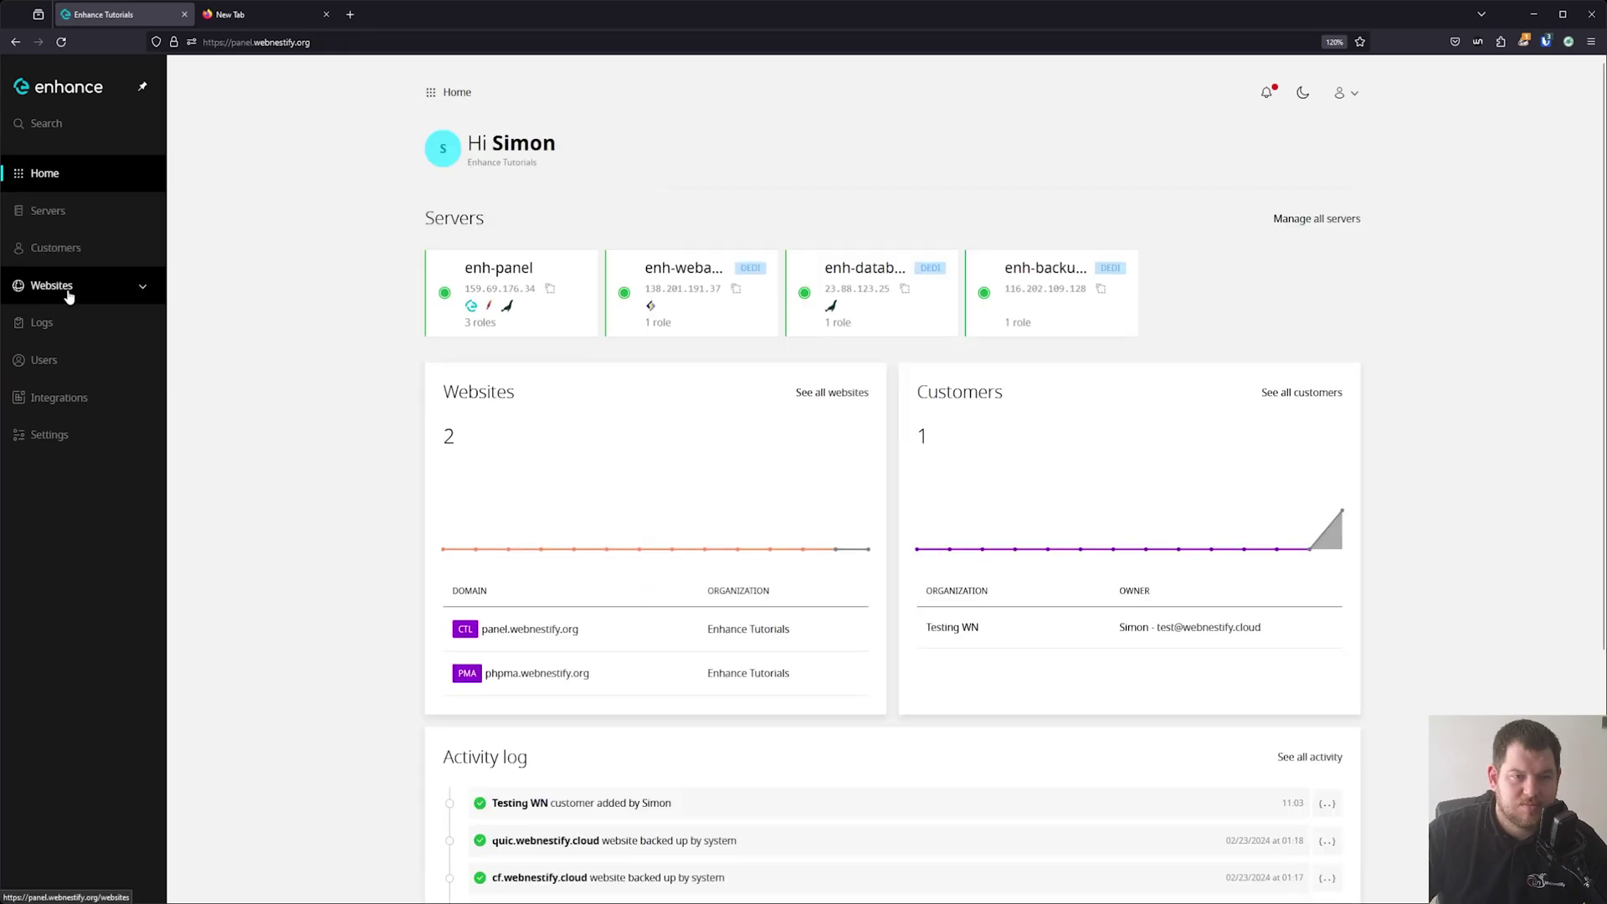
Add a dedicated package named Testing2 under Settings > Packages.
click(65, 436)
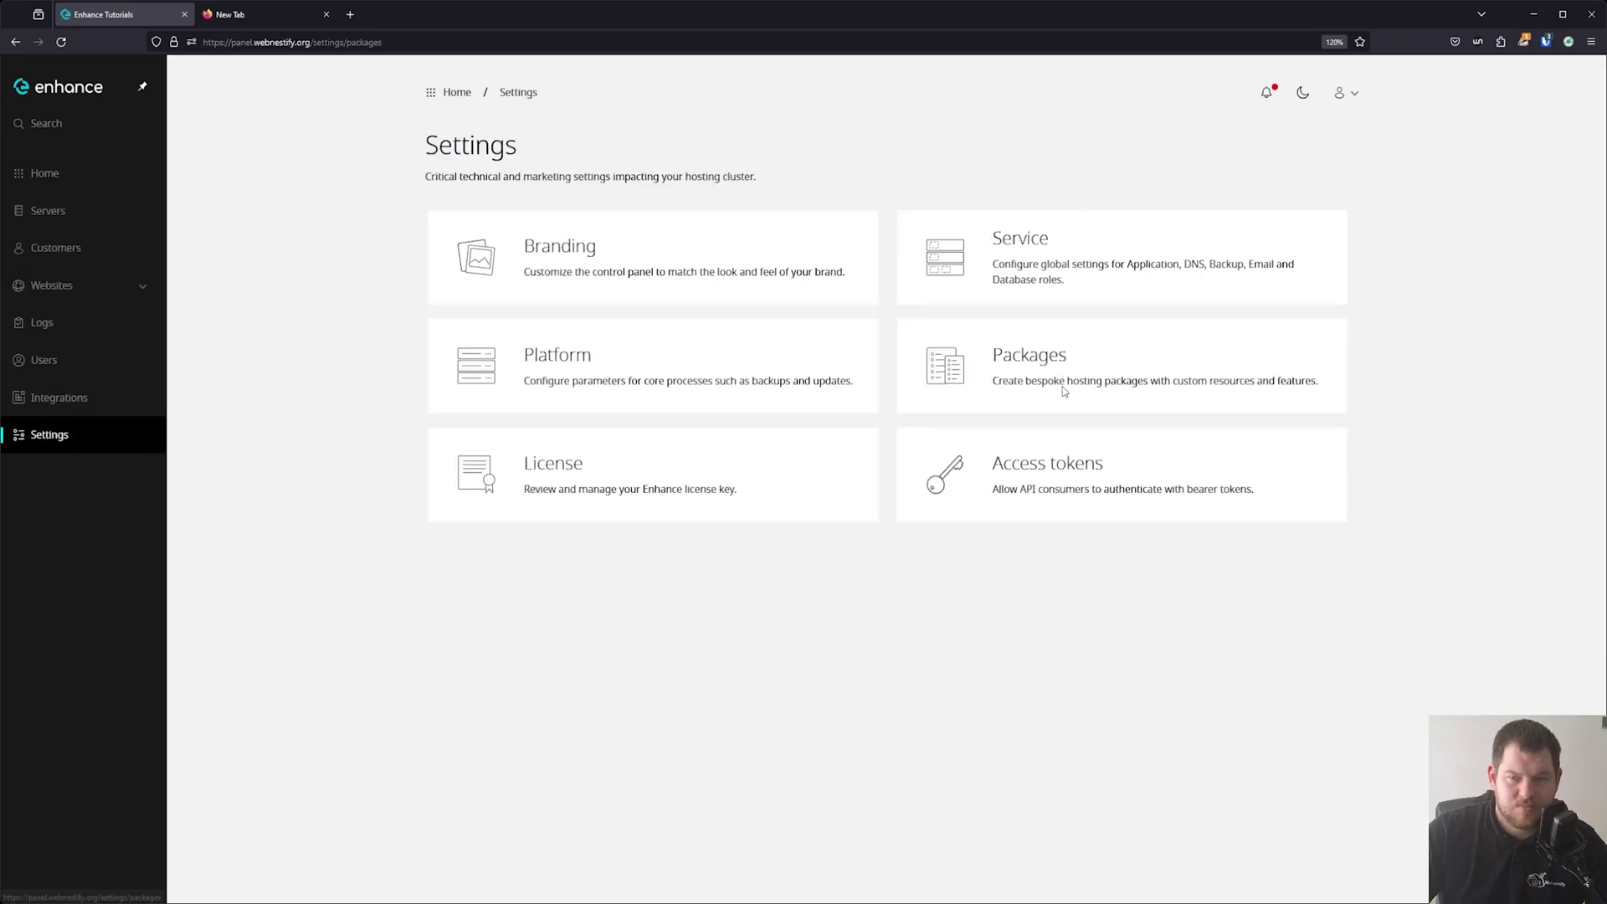
click(1063, 378)
click(1294, 151)
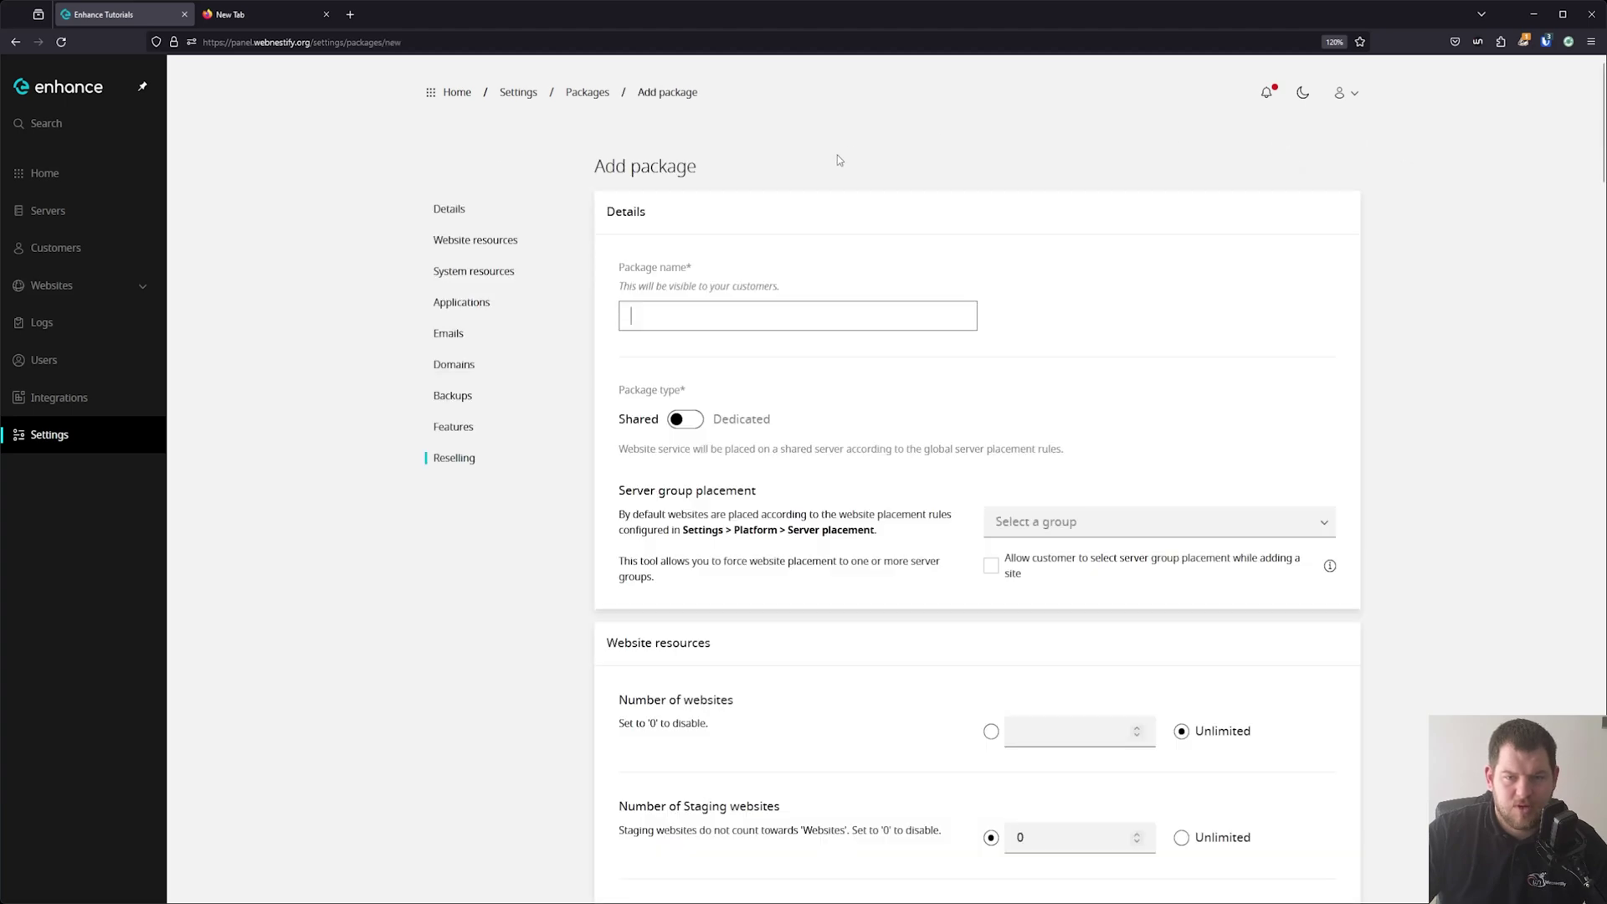
text(Testing2)
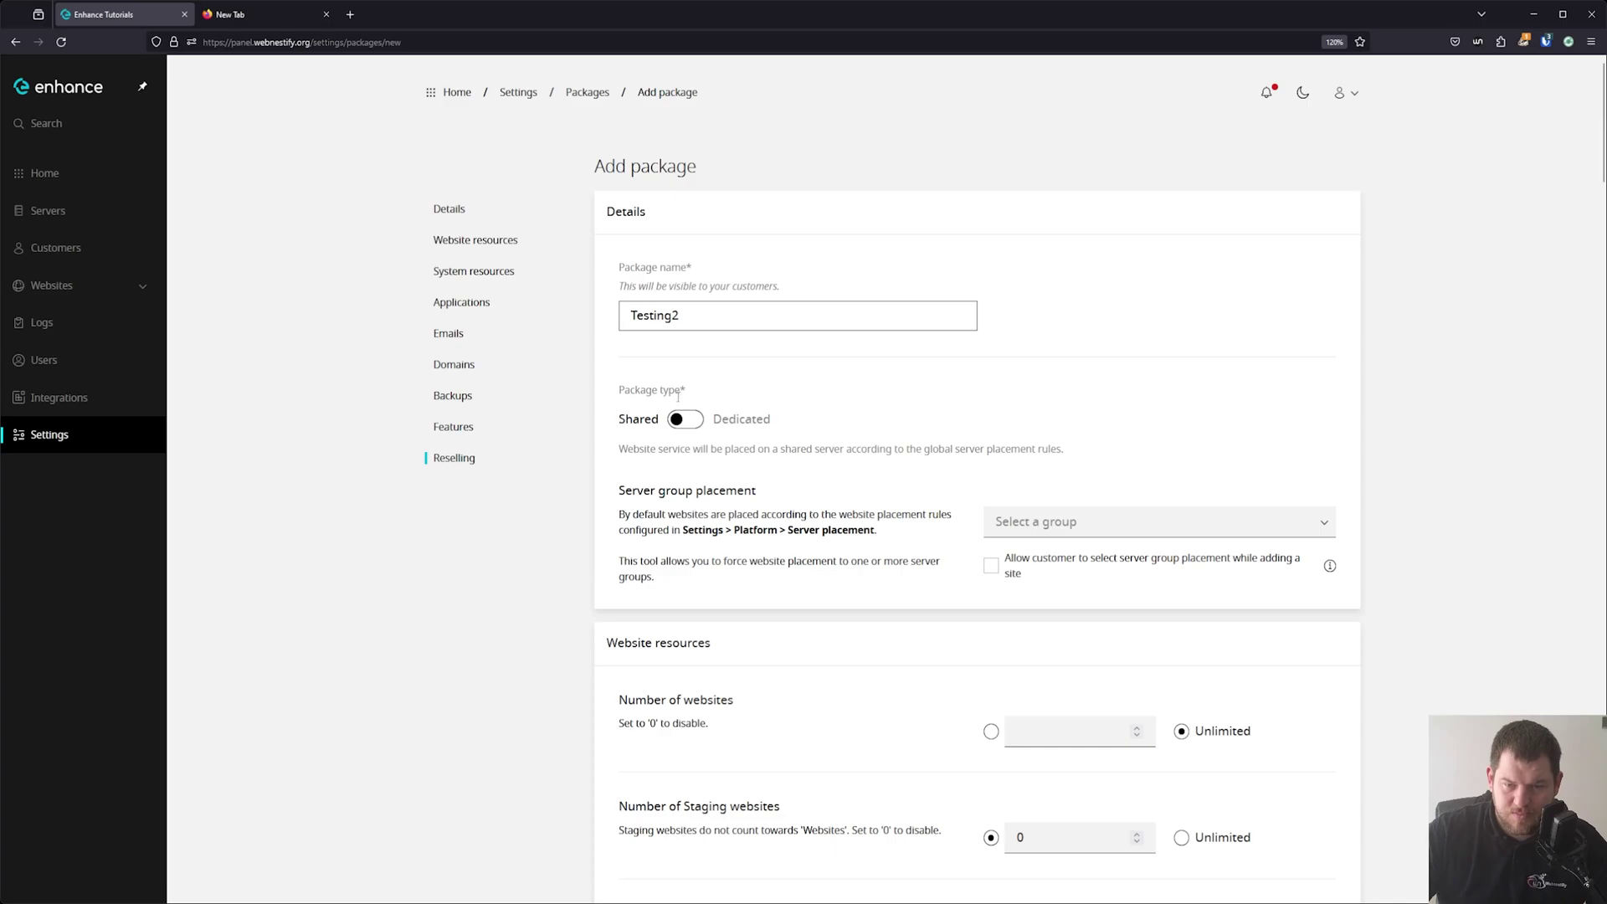
click(685, 419)
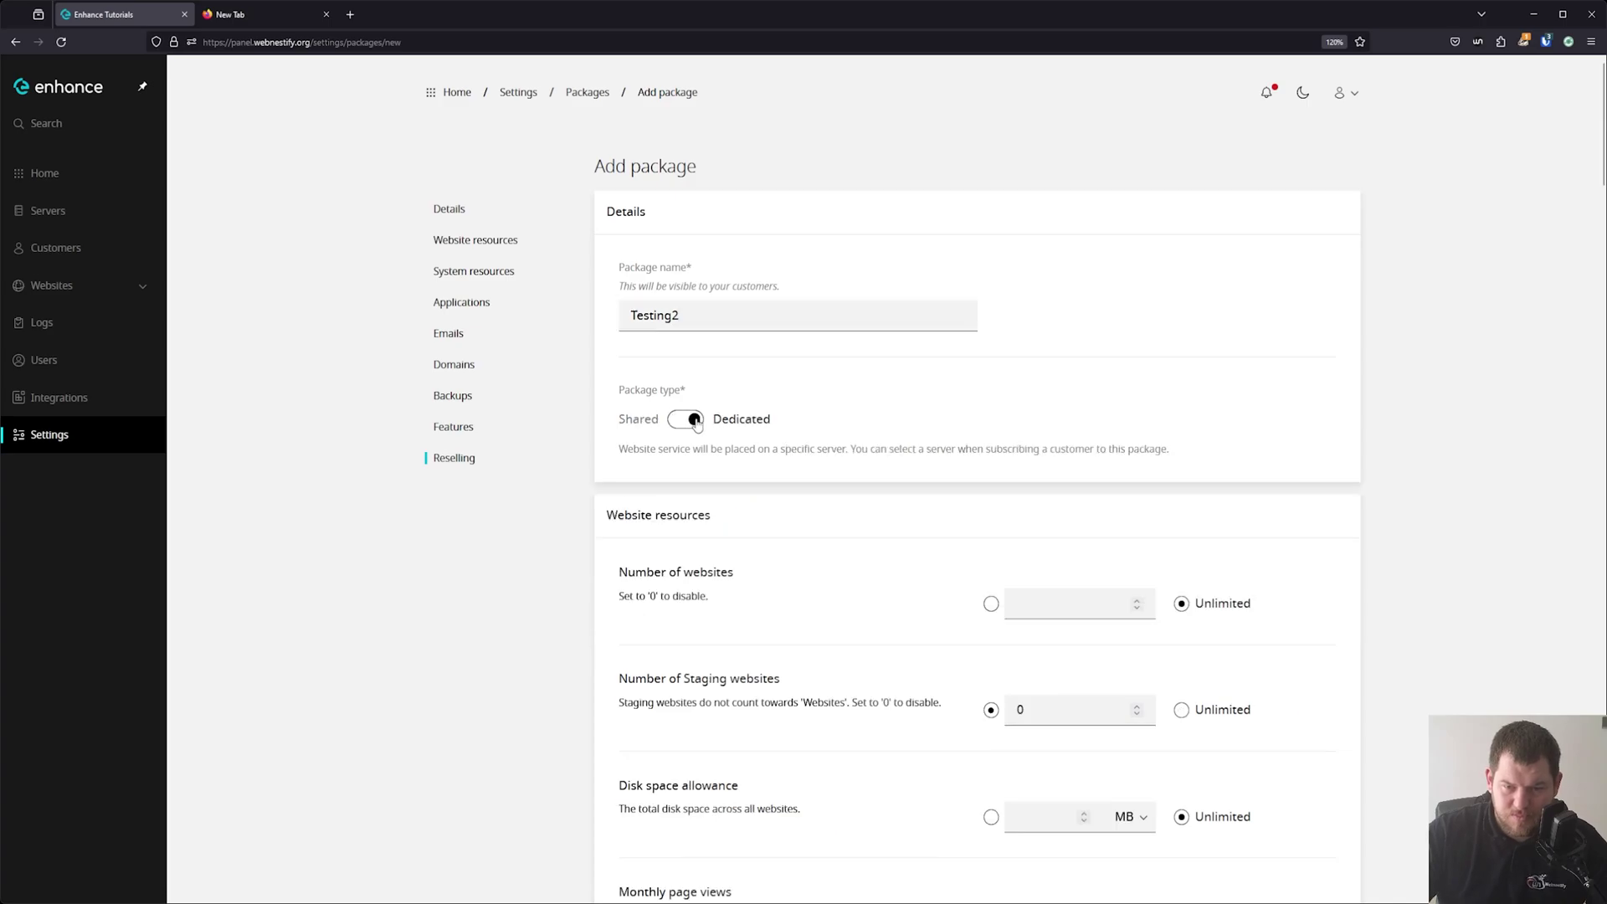
scroll(969, 502, down, 10)
scroll(961, 510, down, 15)
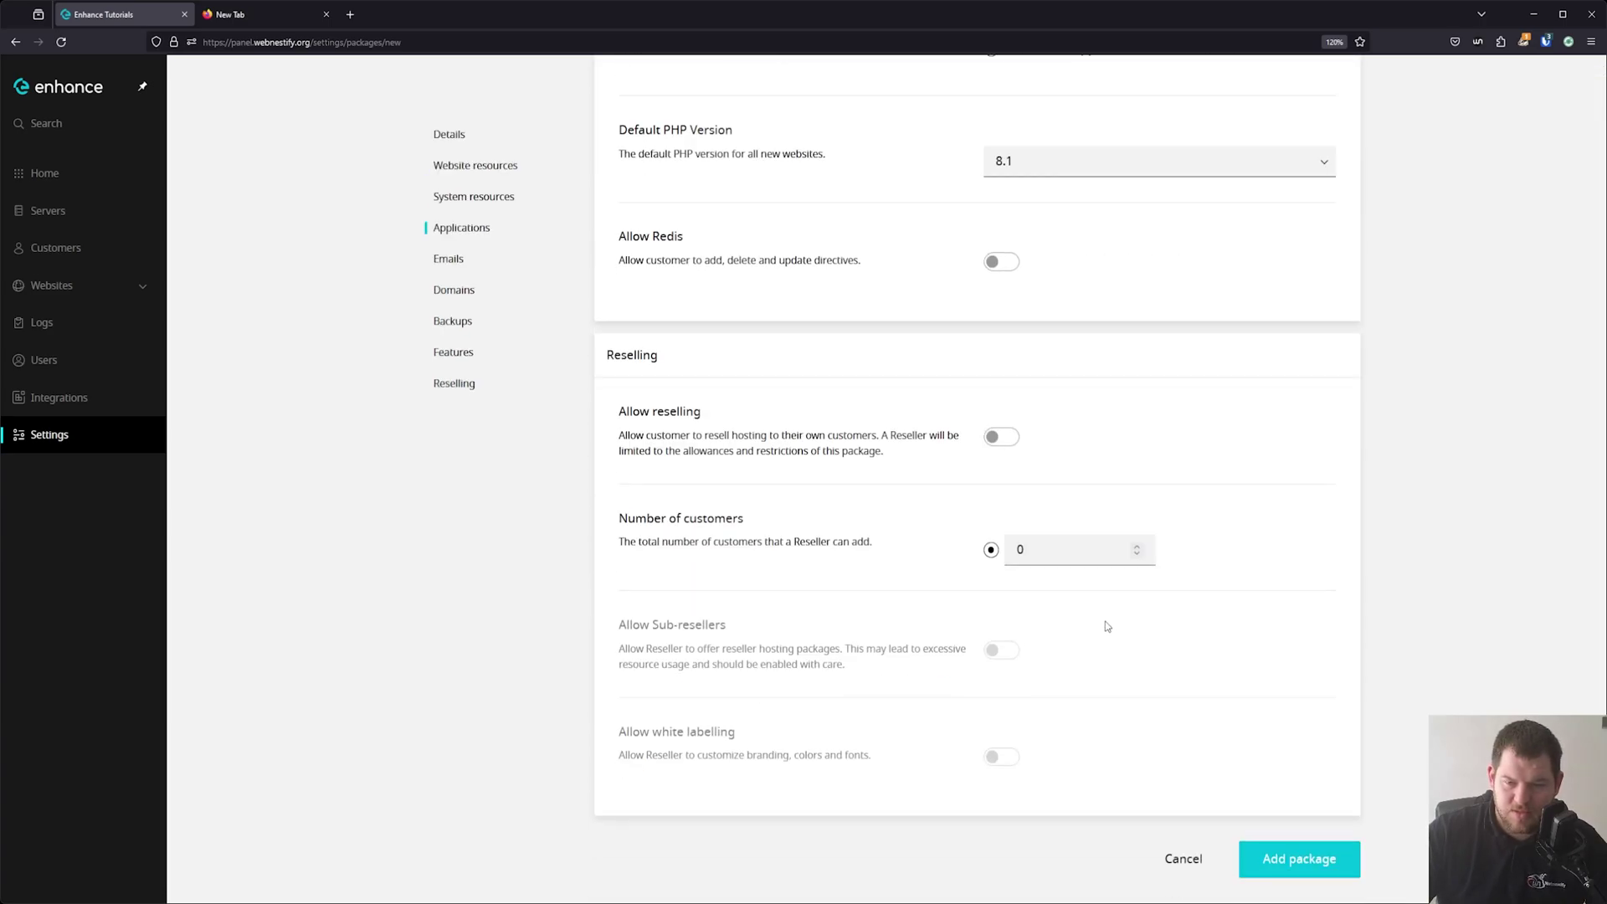
click(1298, 854)
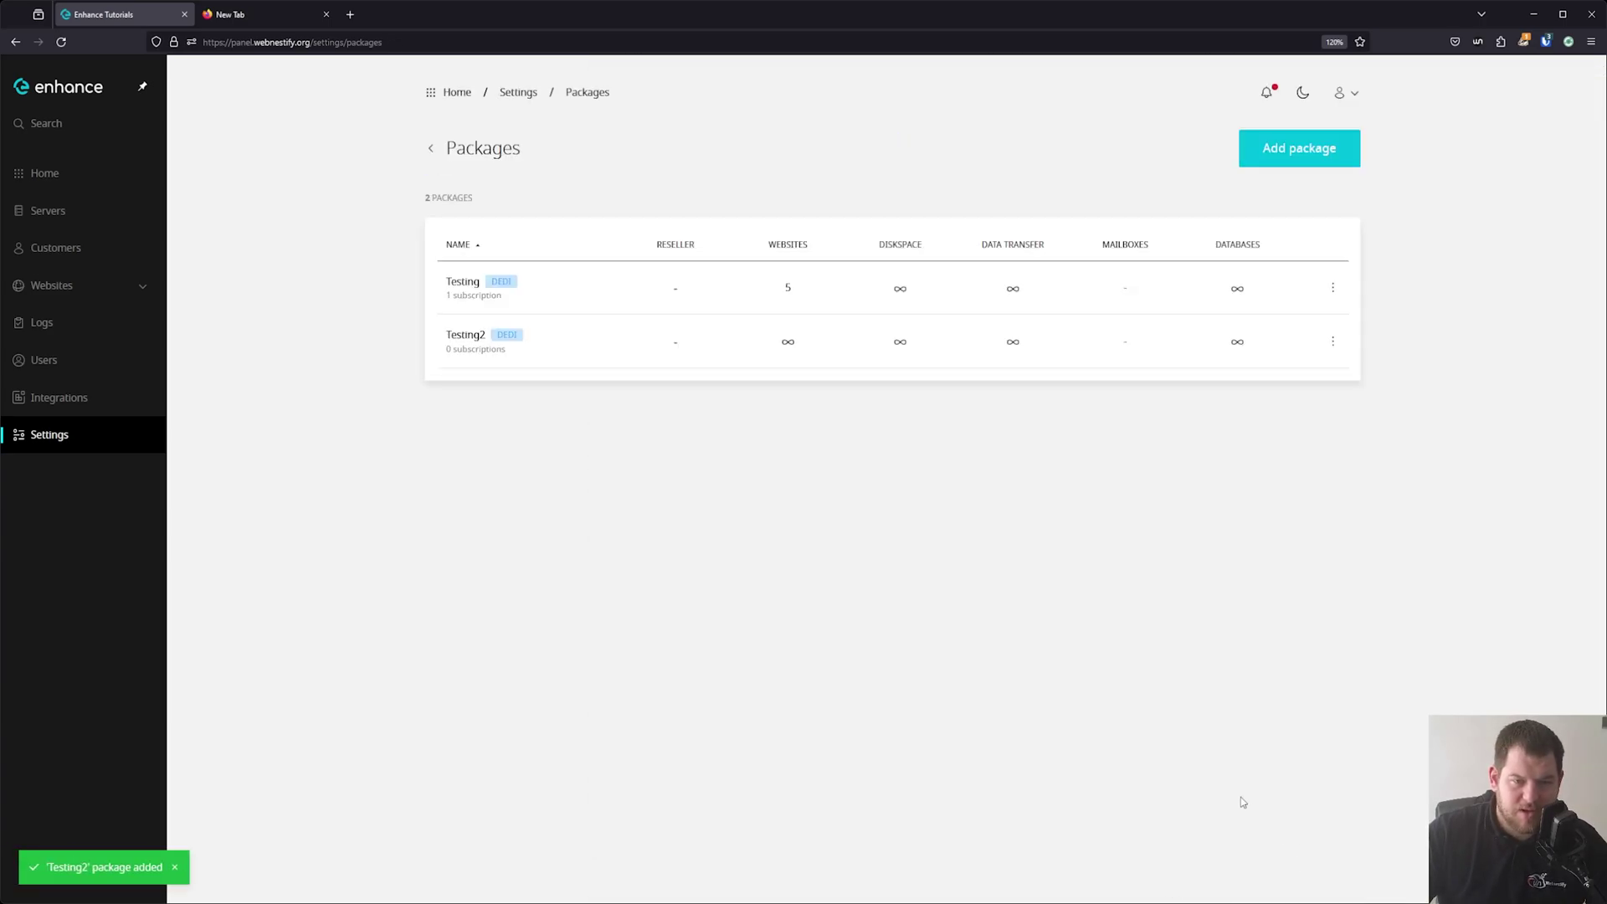
Start a new package subscription for Testing WN and choose Testing2.
click(92, 248)
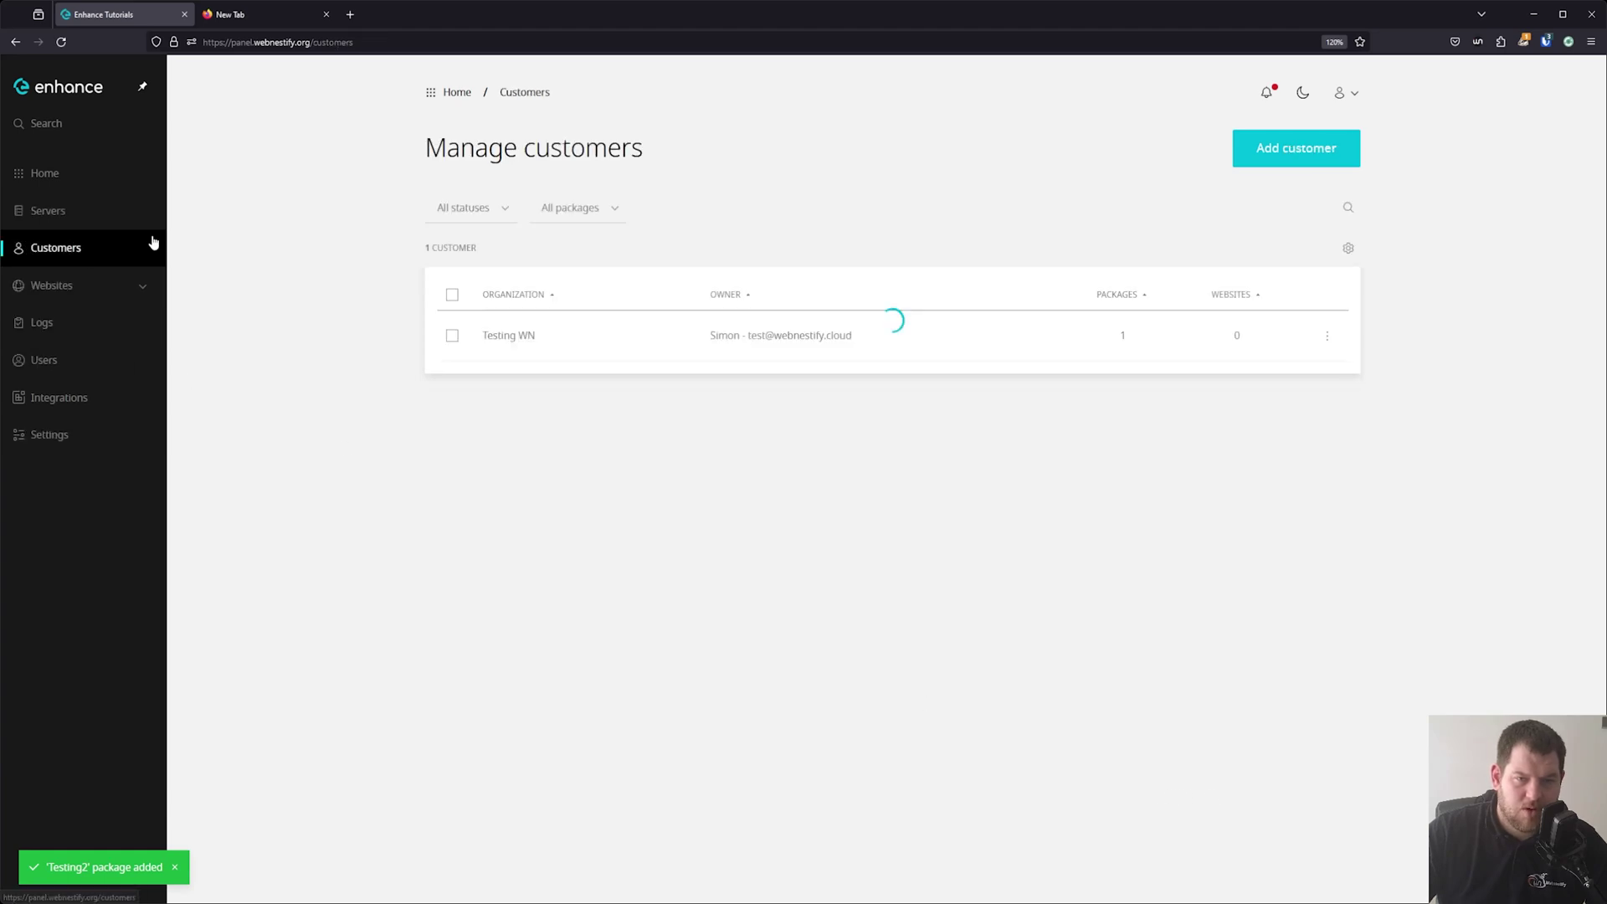
click(774, 355)
click(805, 230)
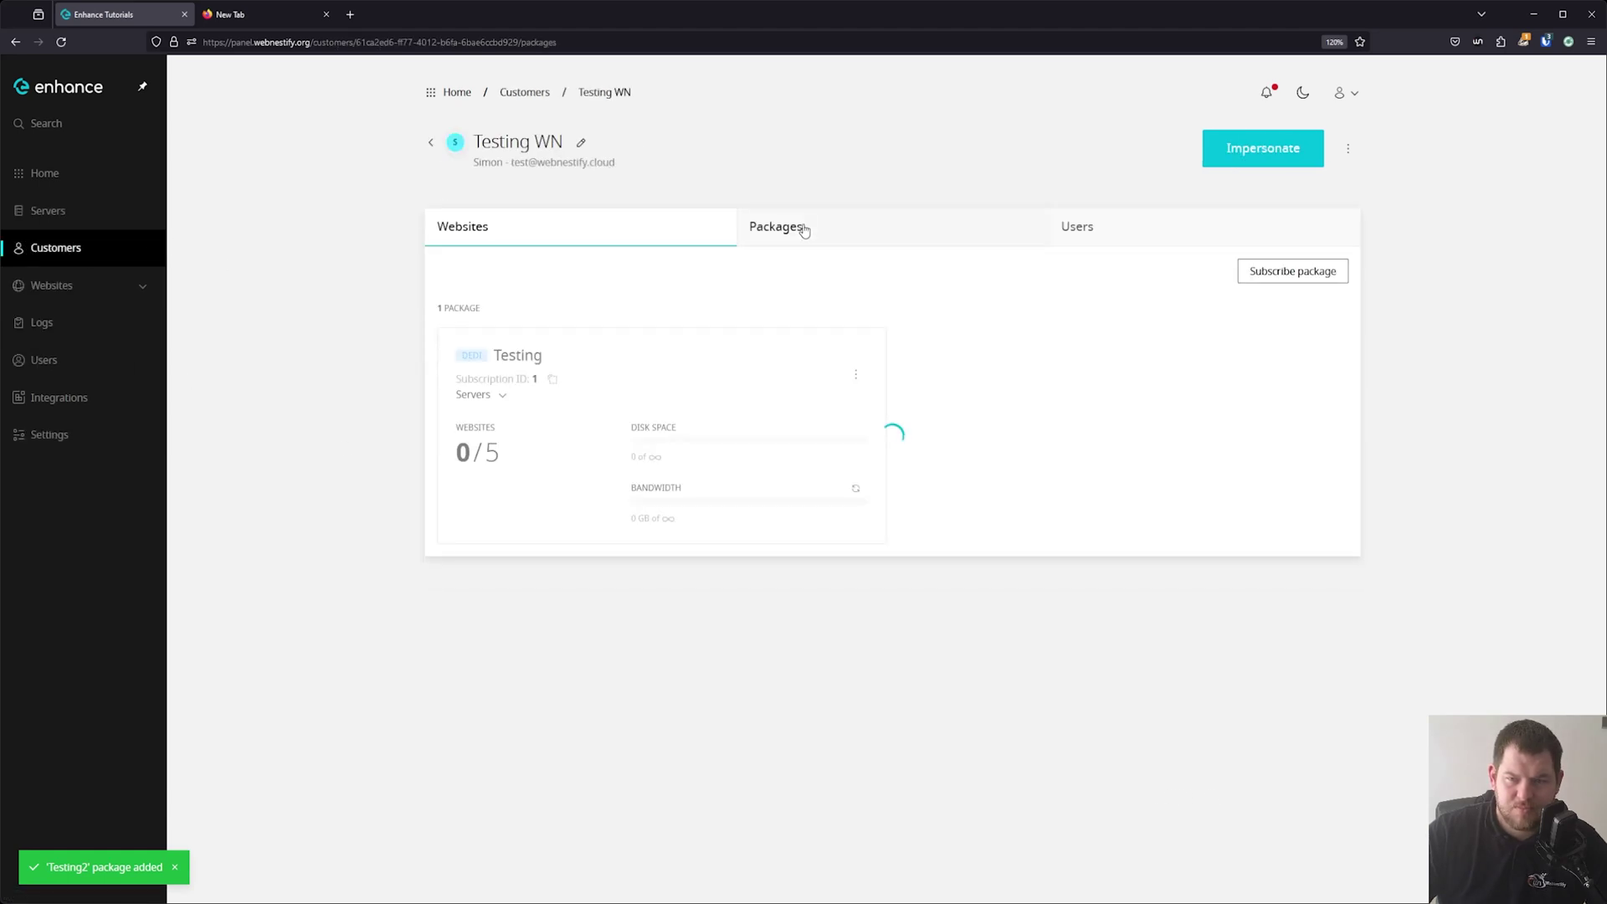
click(1317, 273)
click(801, 508)
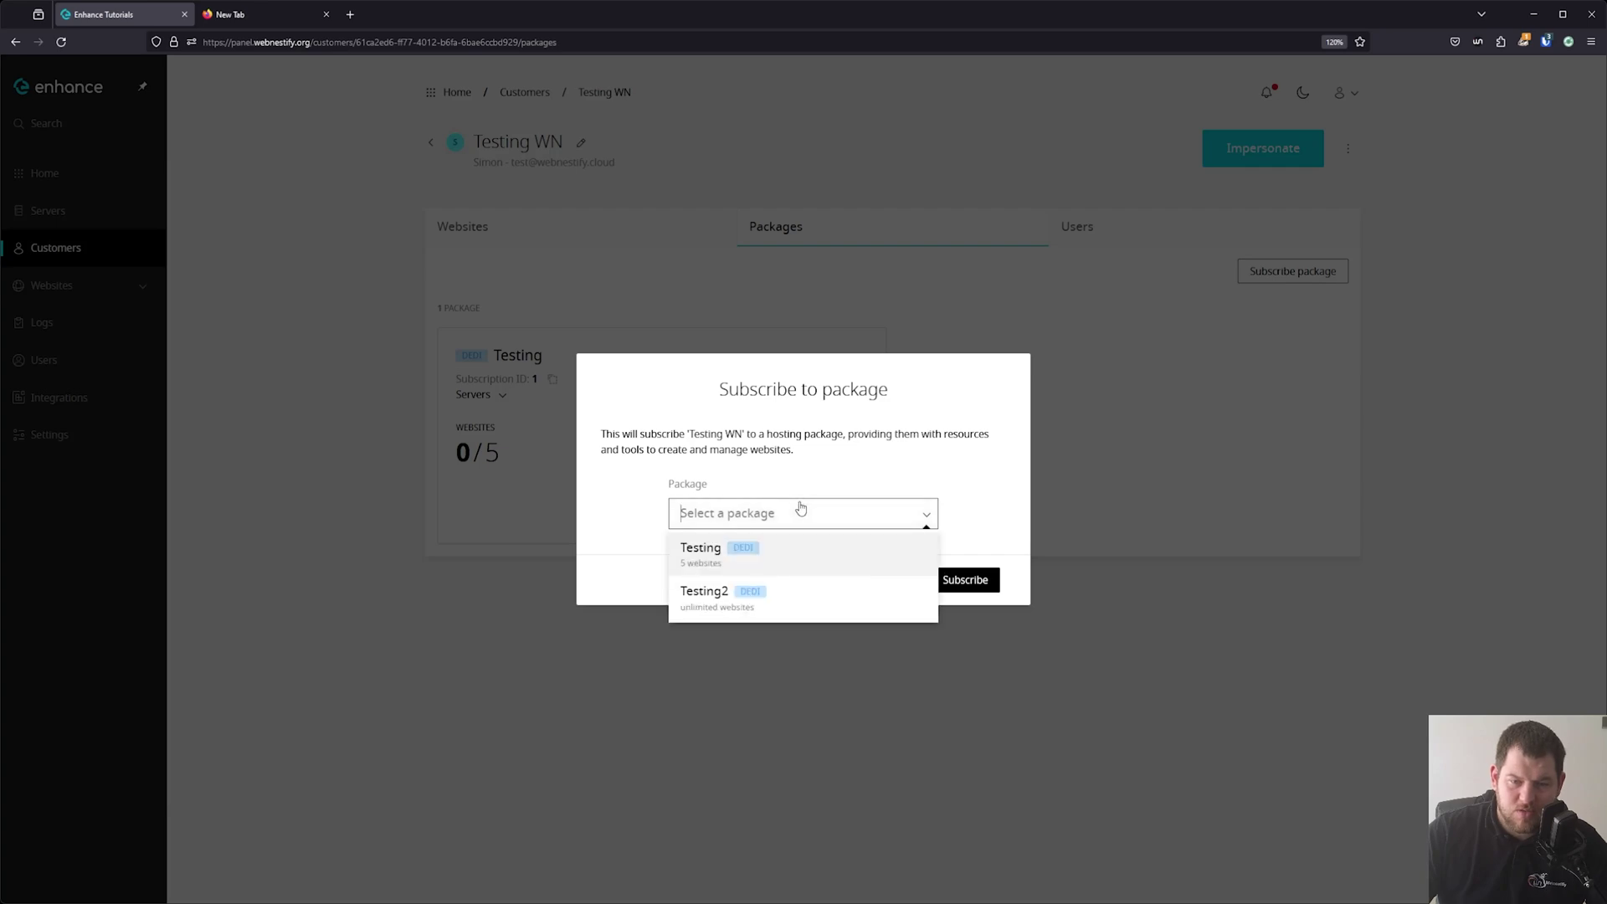
click(729, 603)
click(977, 581)
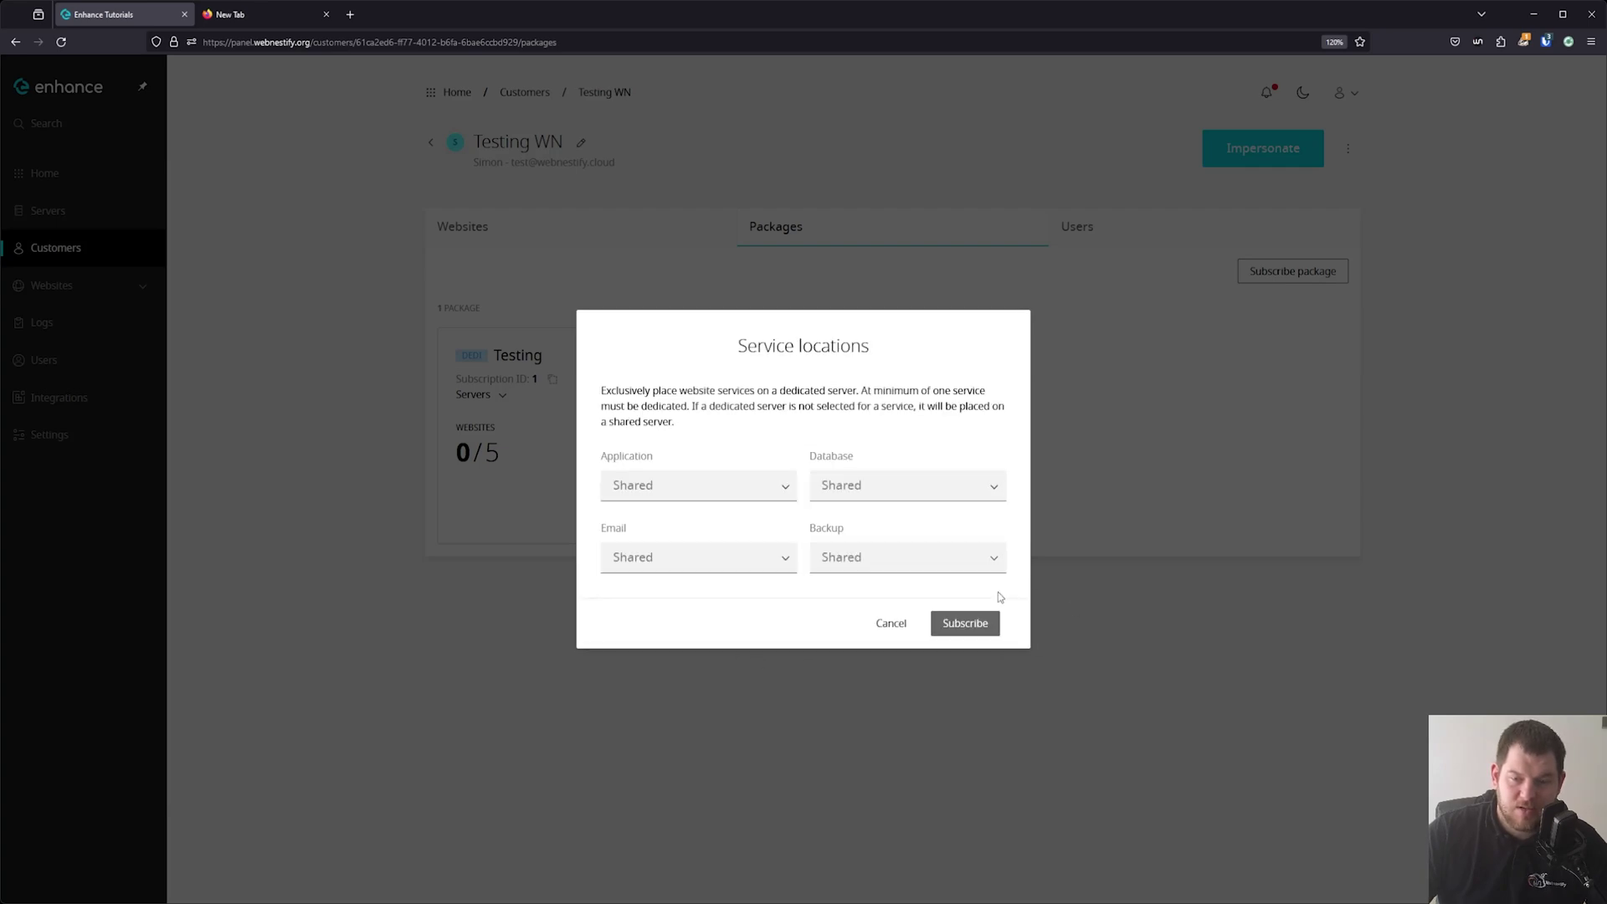
Place application and database on enh-panel, backups on Shared, and subscribe.
click(710, 488)
click(694, 561)
click(904, 485)
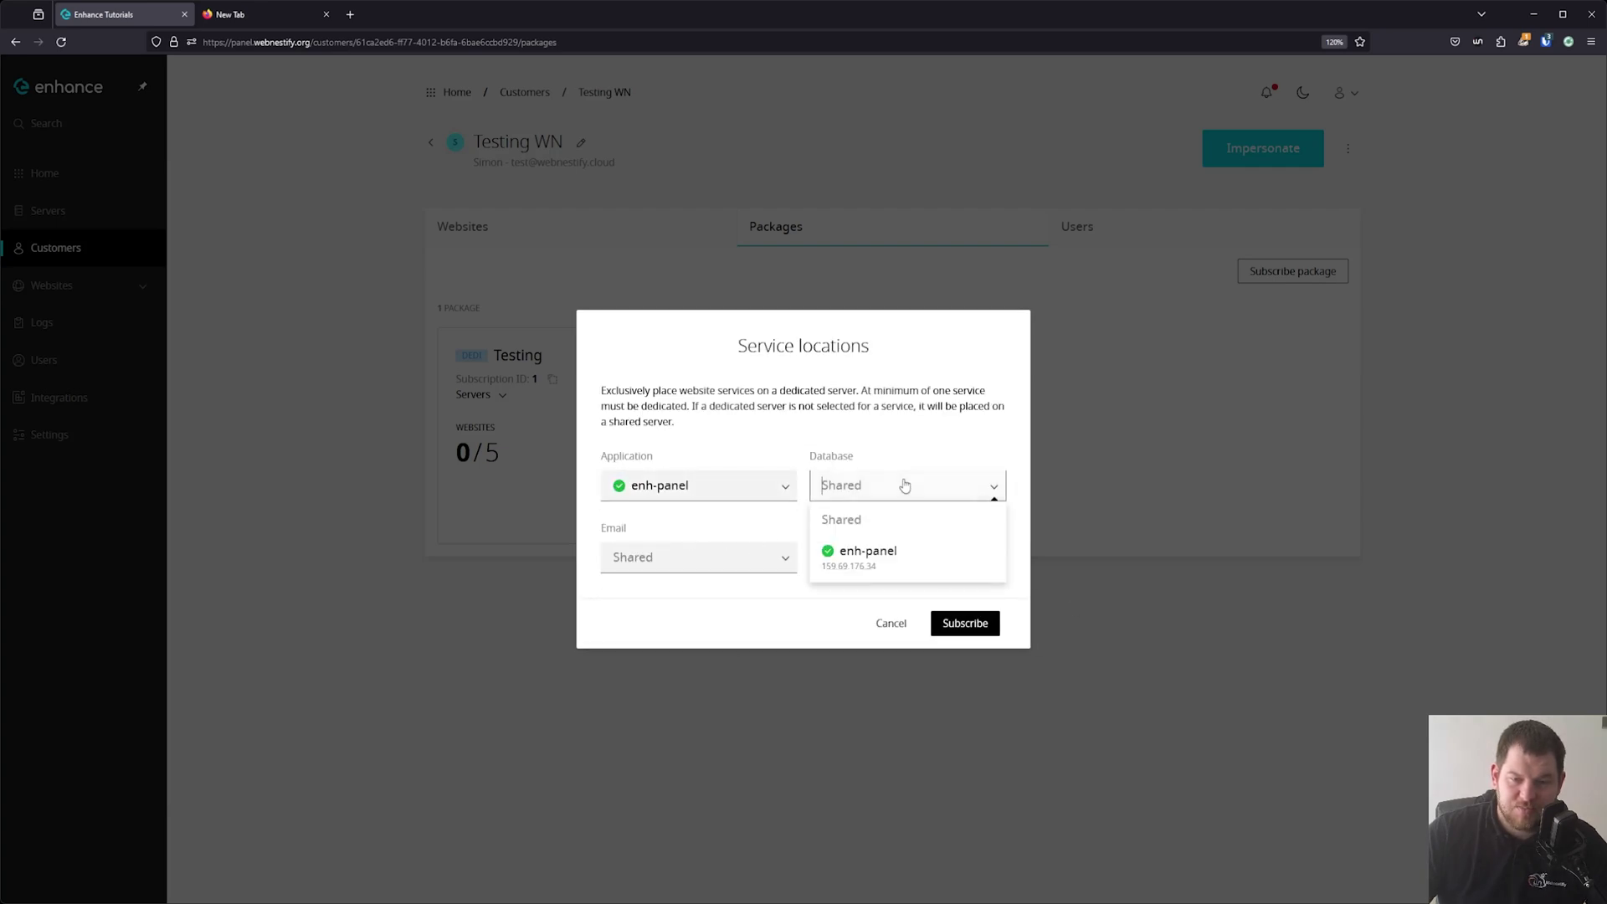
click(905, 551)
click(904, 561)
click(912, 596)
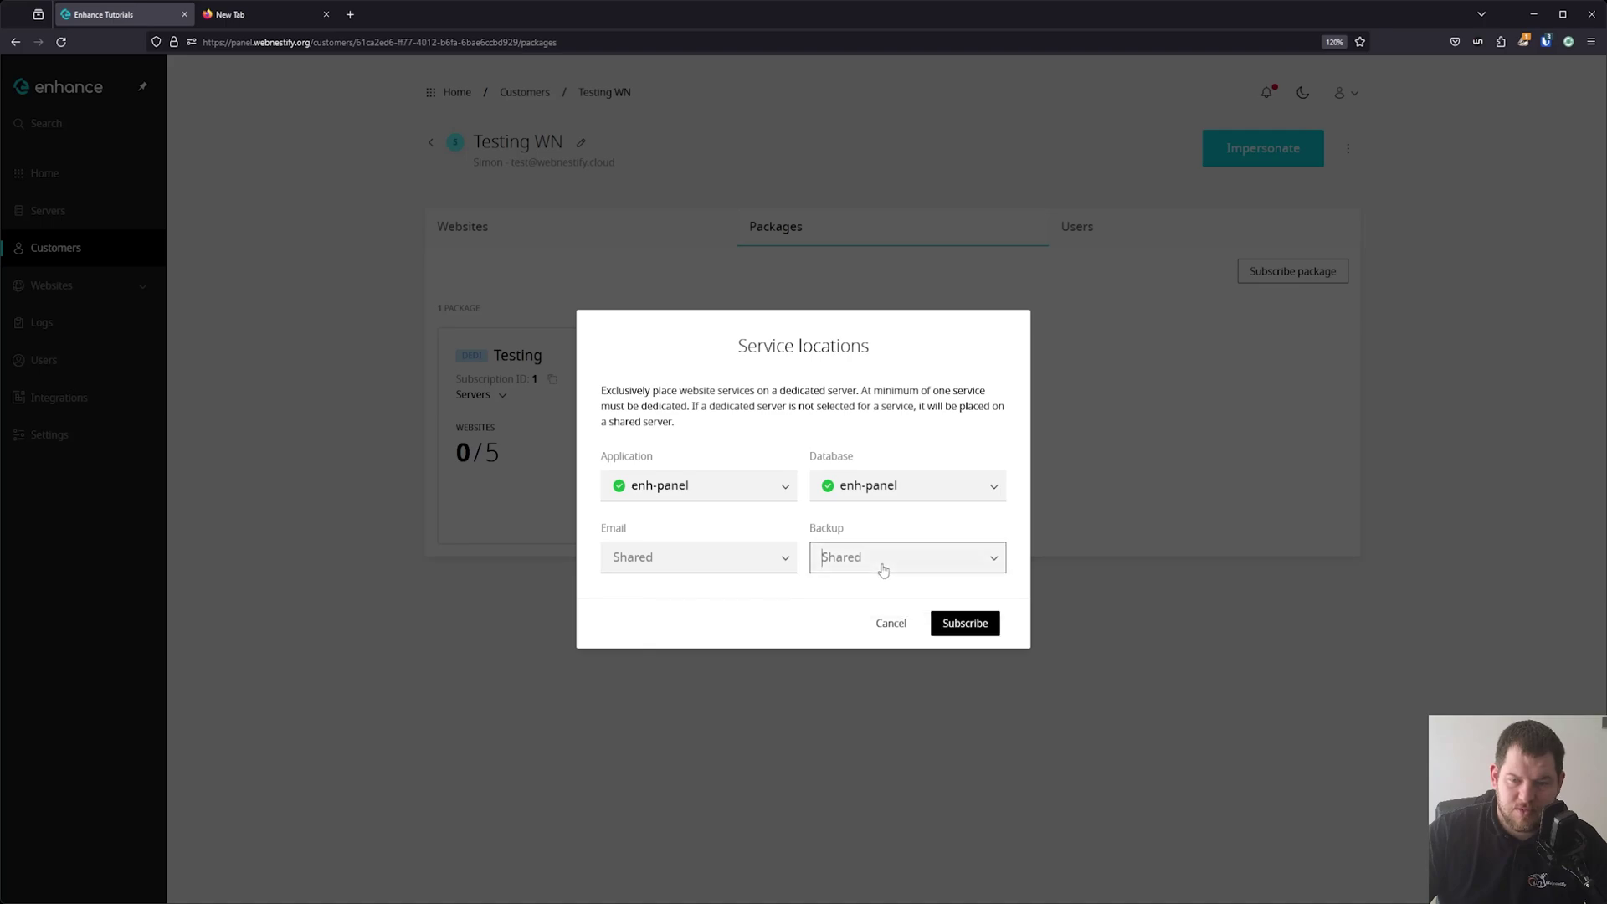
click(965, 622)
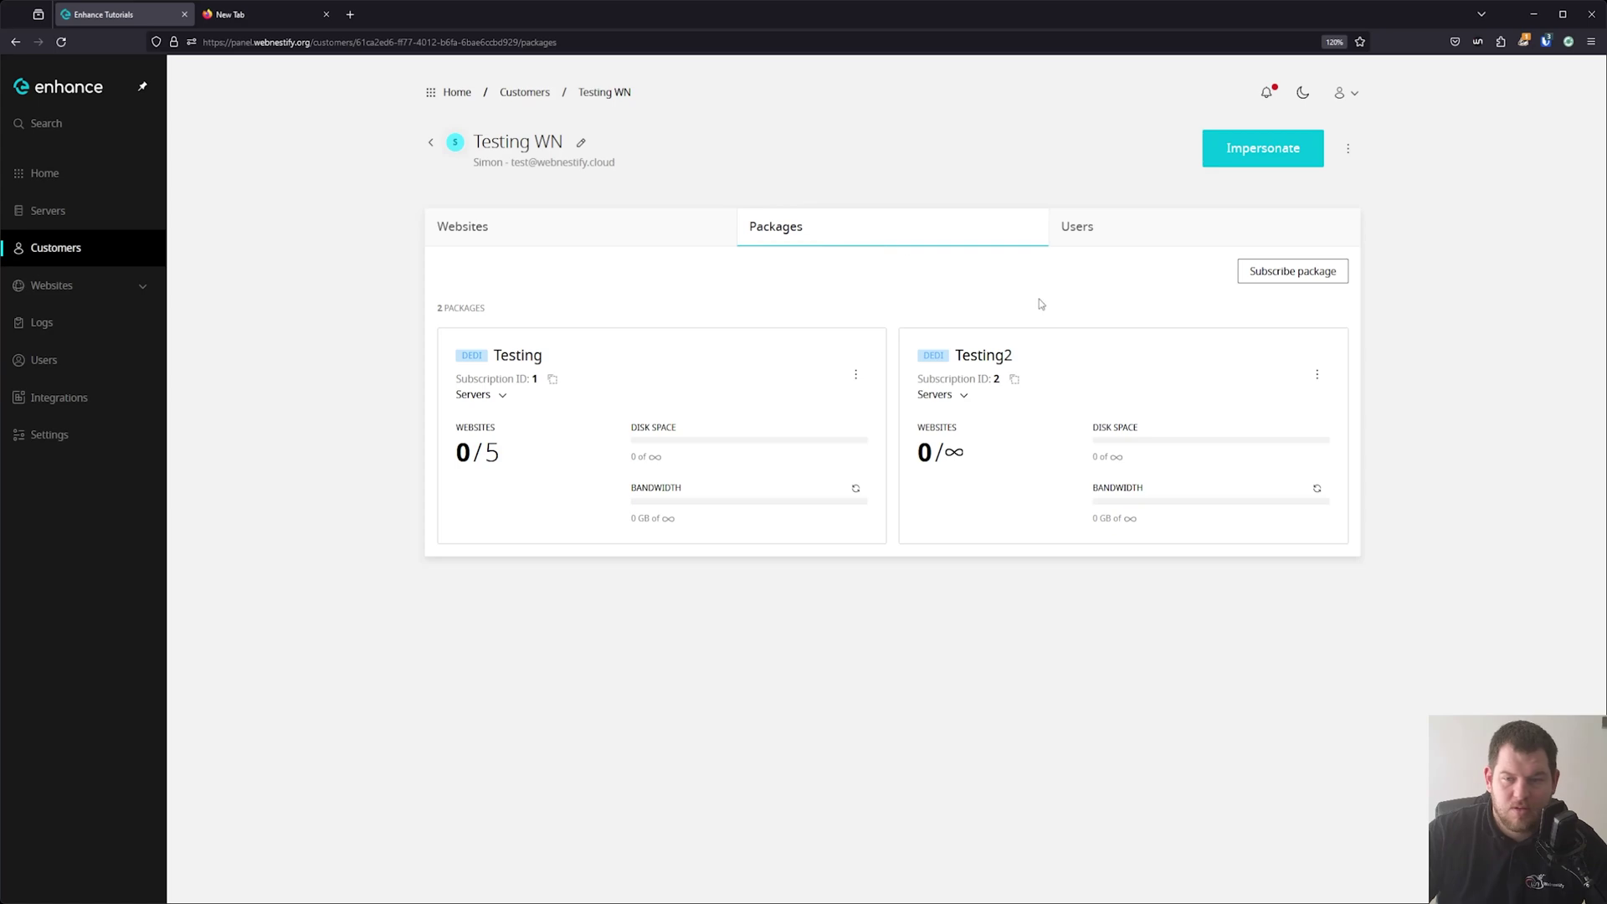
Go back to the admin home dashboard and check the pending notifications.
click(75, 173)
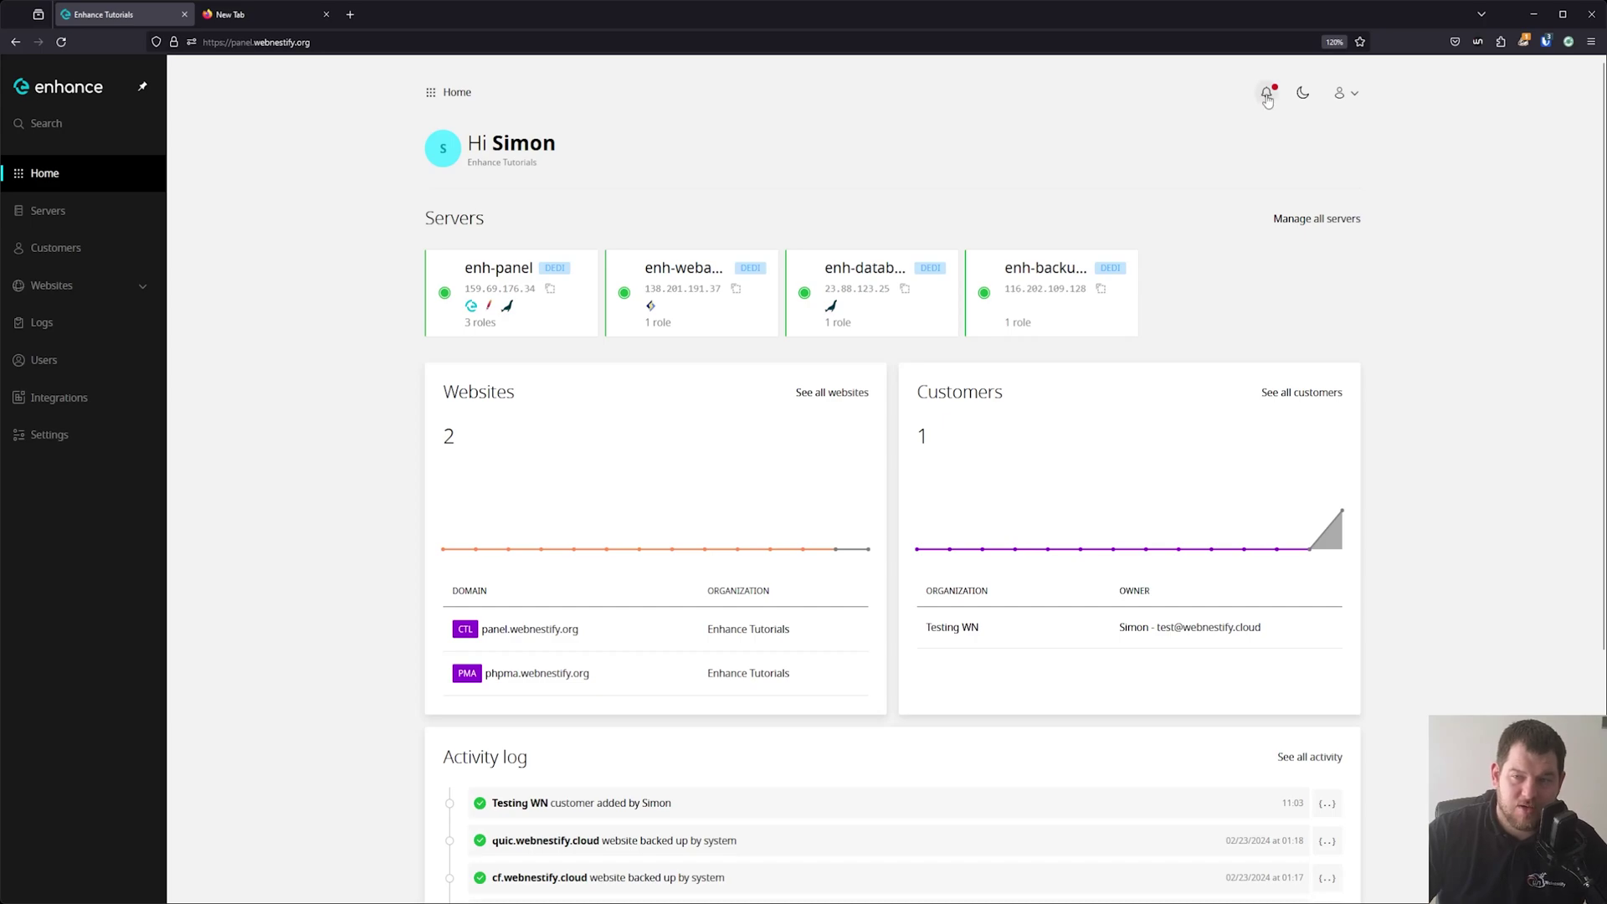
click(1268, 97)
From the update notice, request updating Enhance from 10.3.0 to 10.4.0.
click(1214, 135)
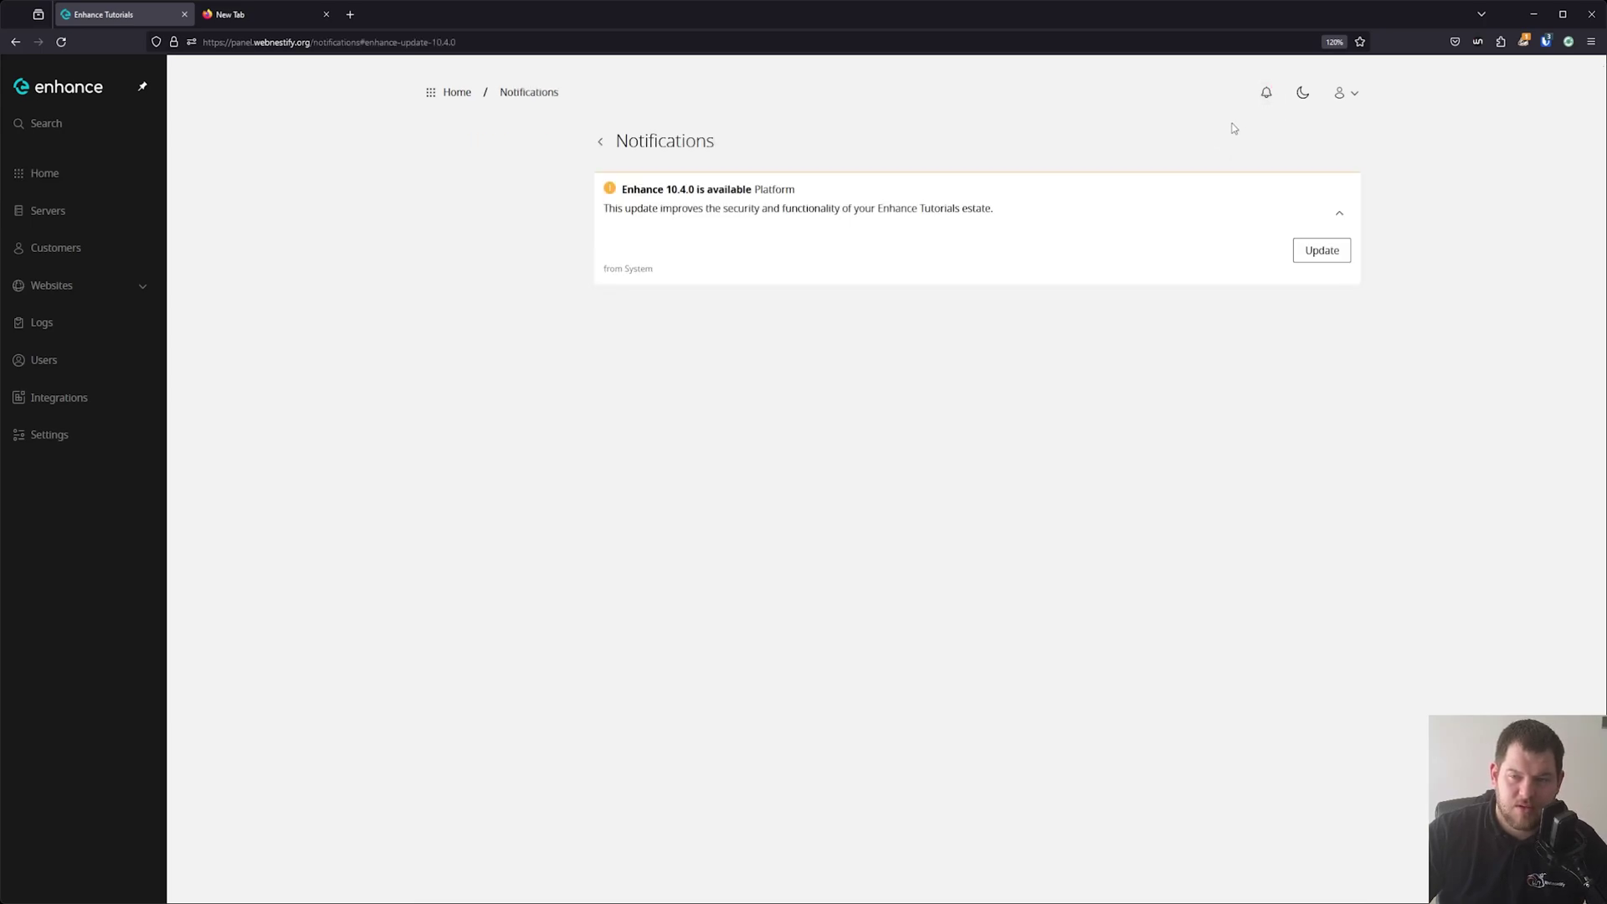
drag(645, 194, 795, 192)
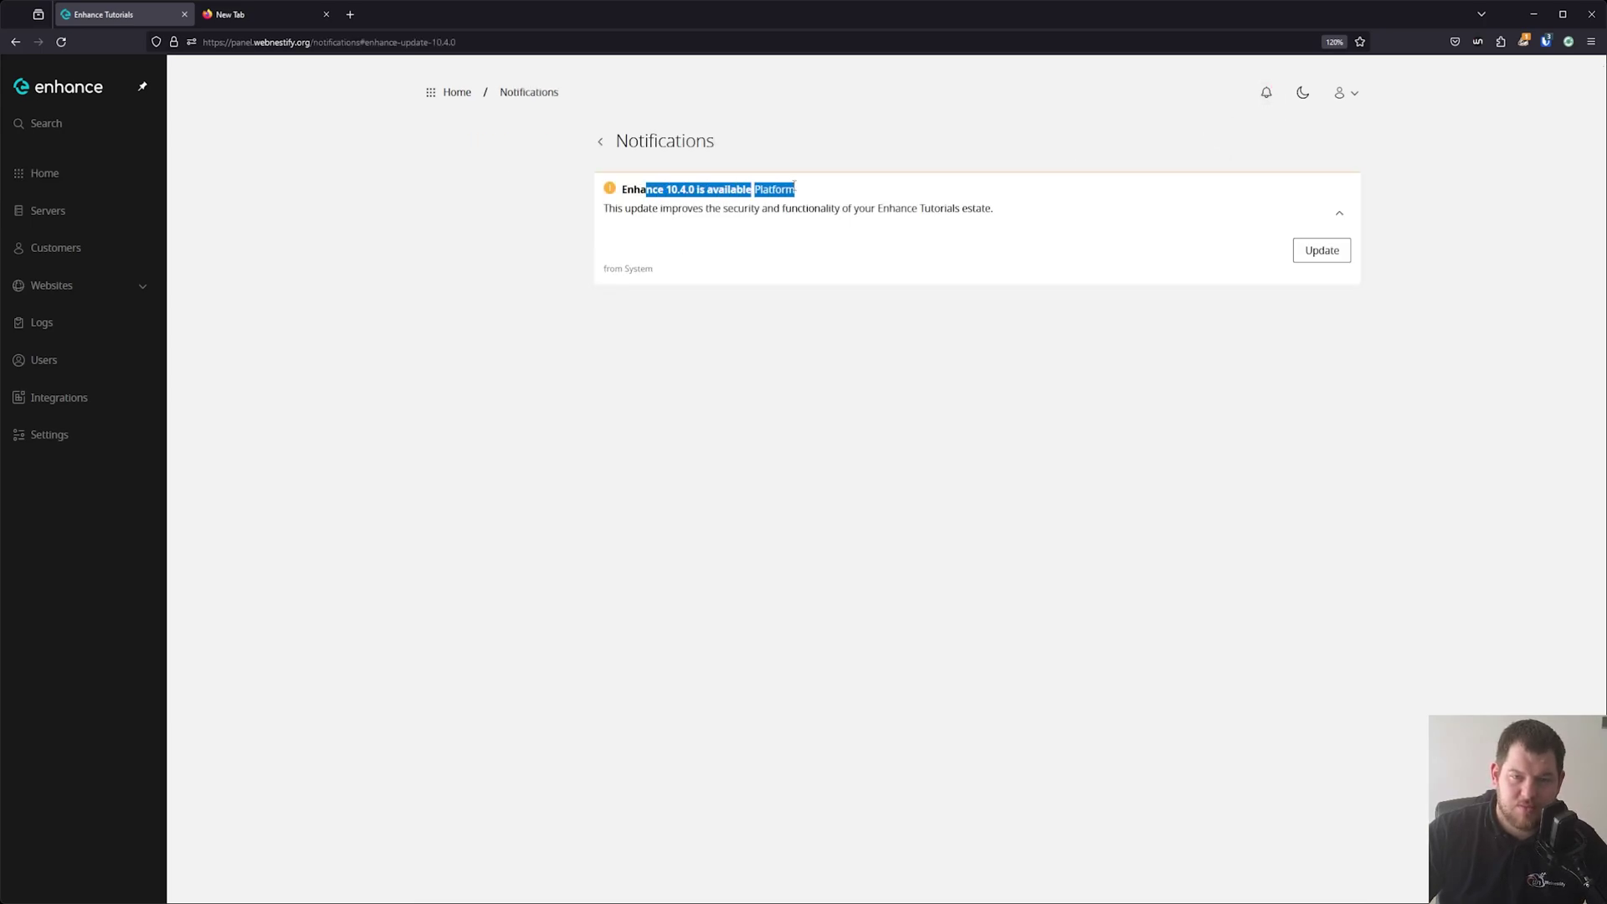
click(793, 204)
click(1322, 250)
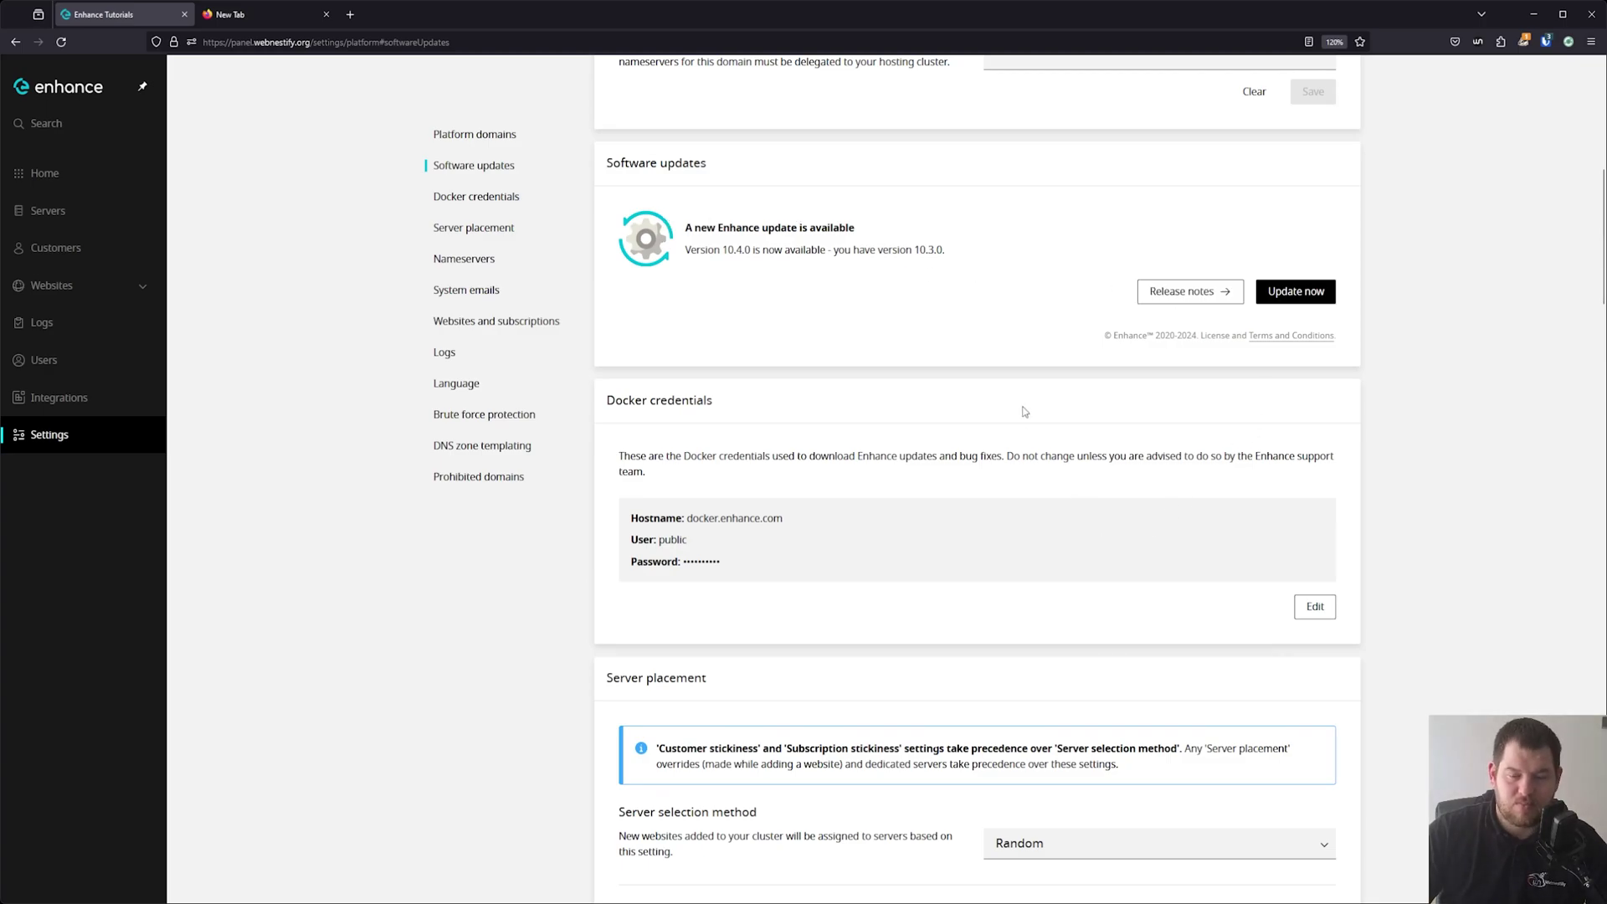
click(1259, 294)
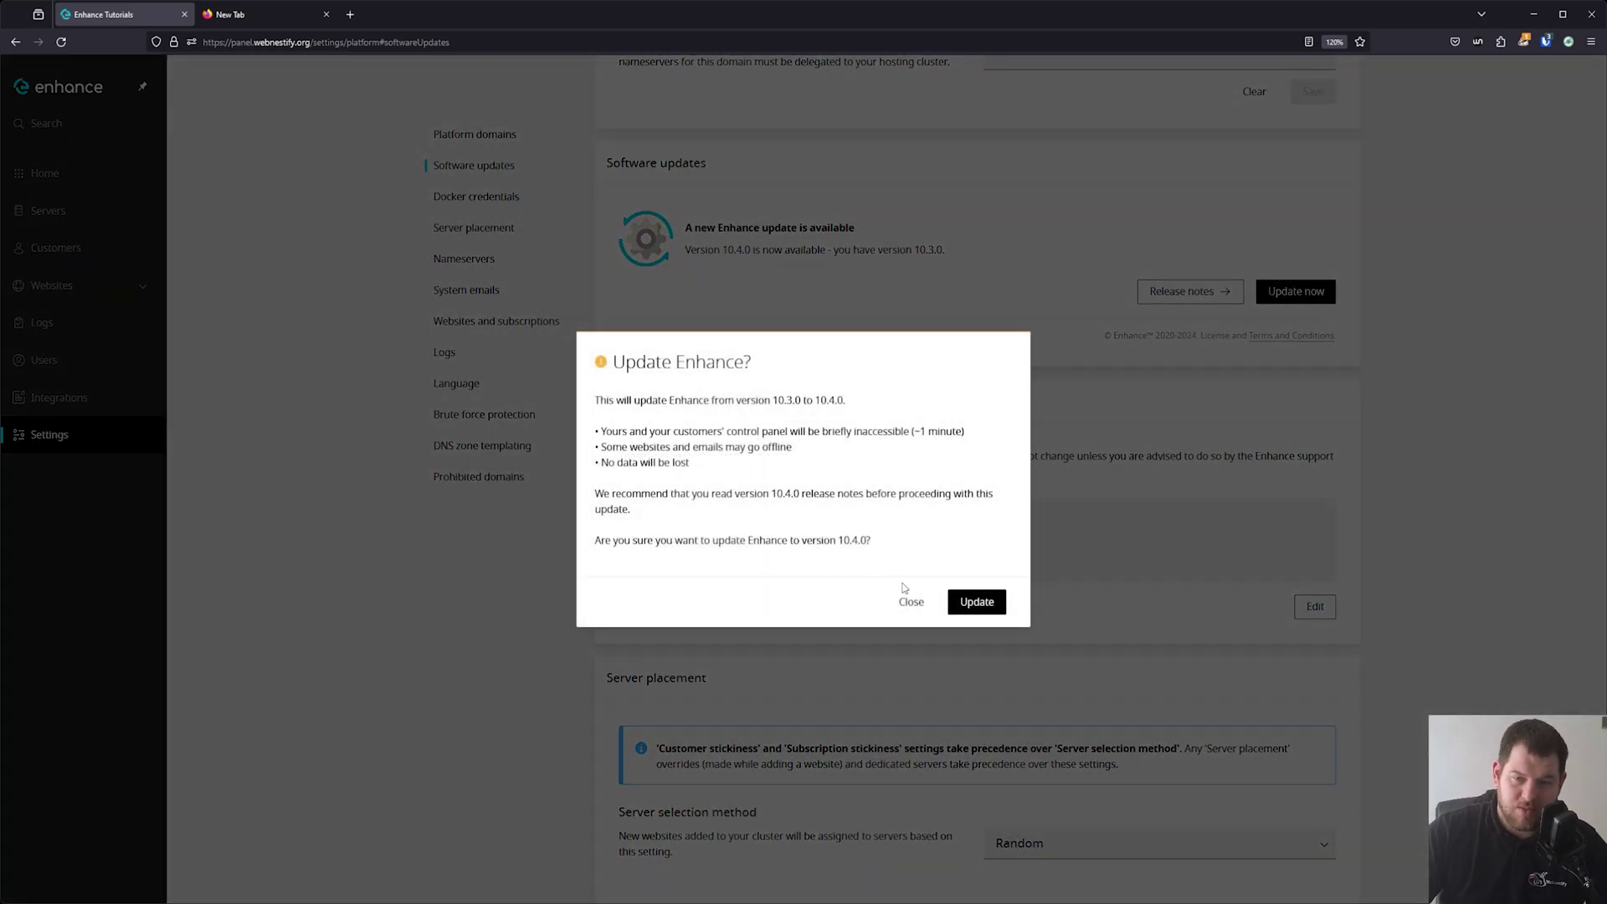
Confirm the Enhance update to 10.4.0 and open the Servers list in a new tab.
click(979, 611)
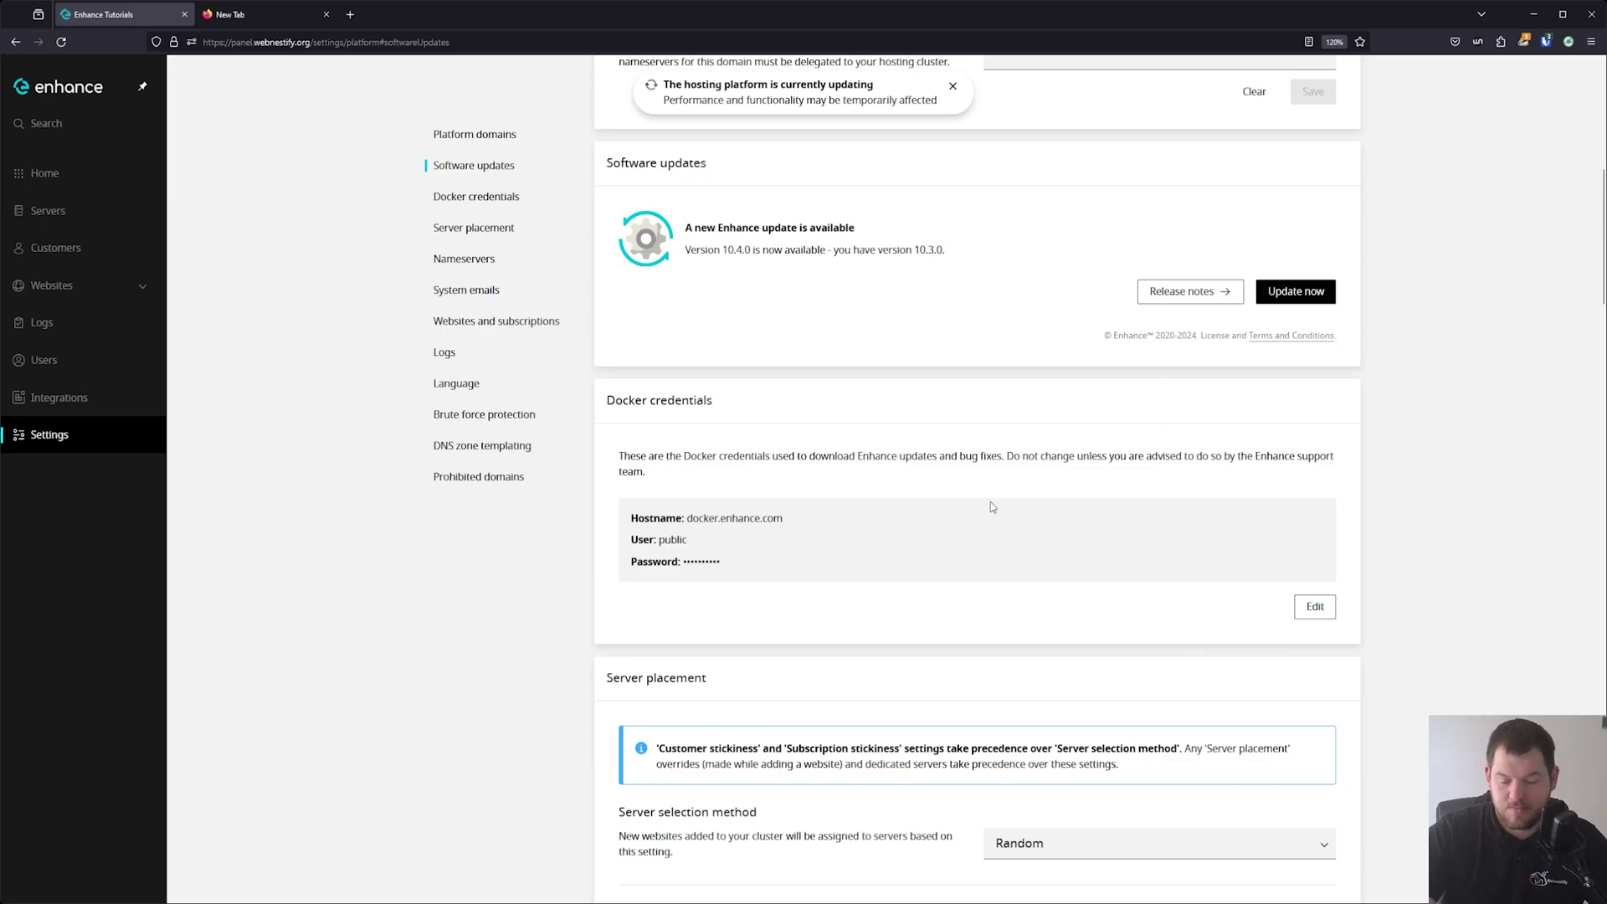
scroll(374, 159, up, 2)
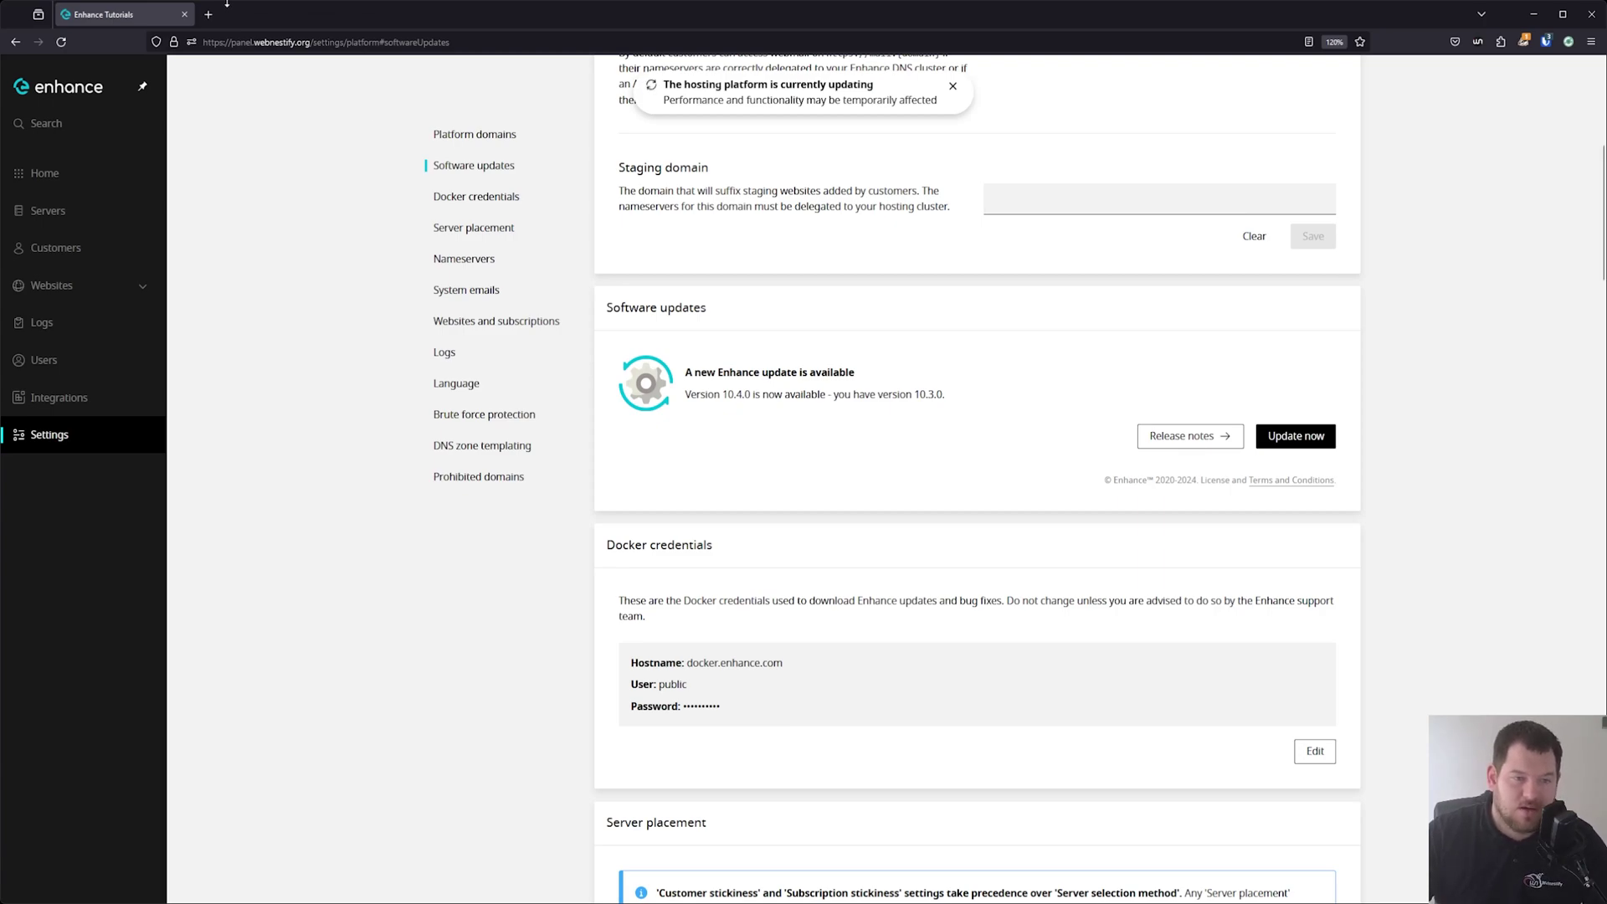
middle_click(58, 210)
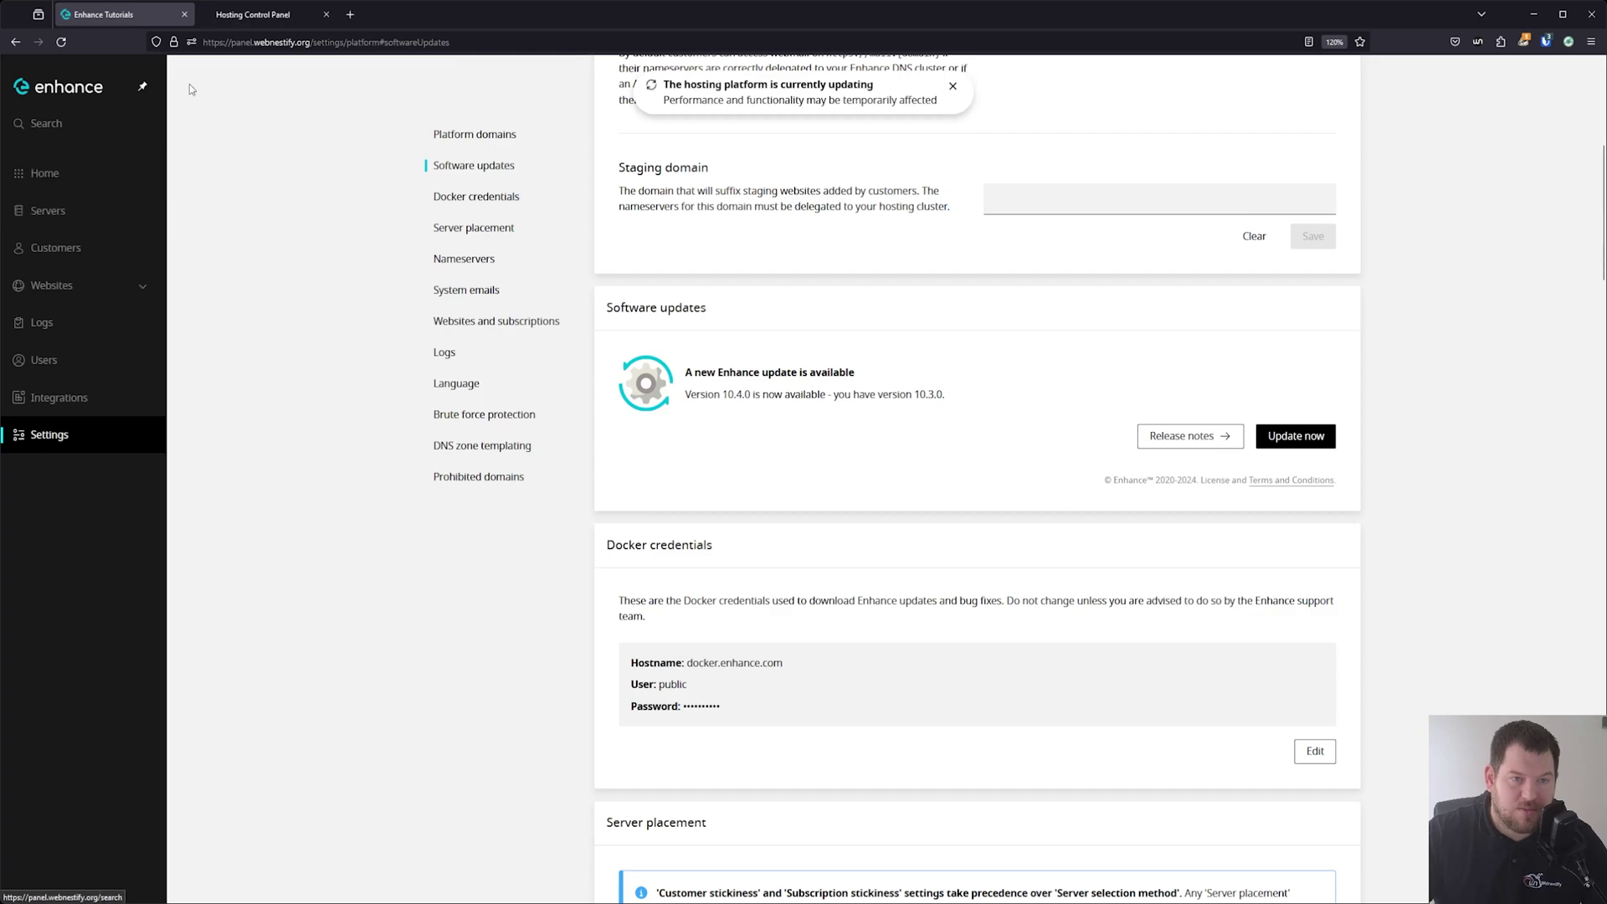
Switch to the servers tab, reload it, then go to Users and roles to invite a user.
click(266, 7)
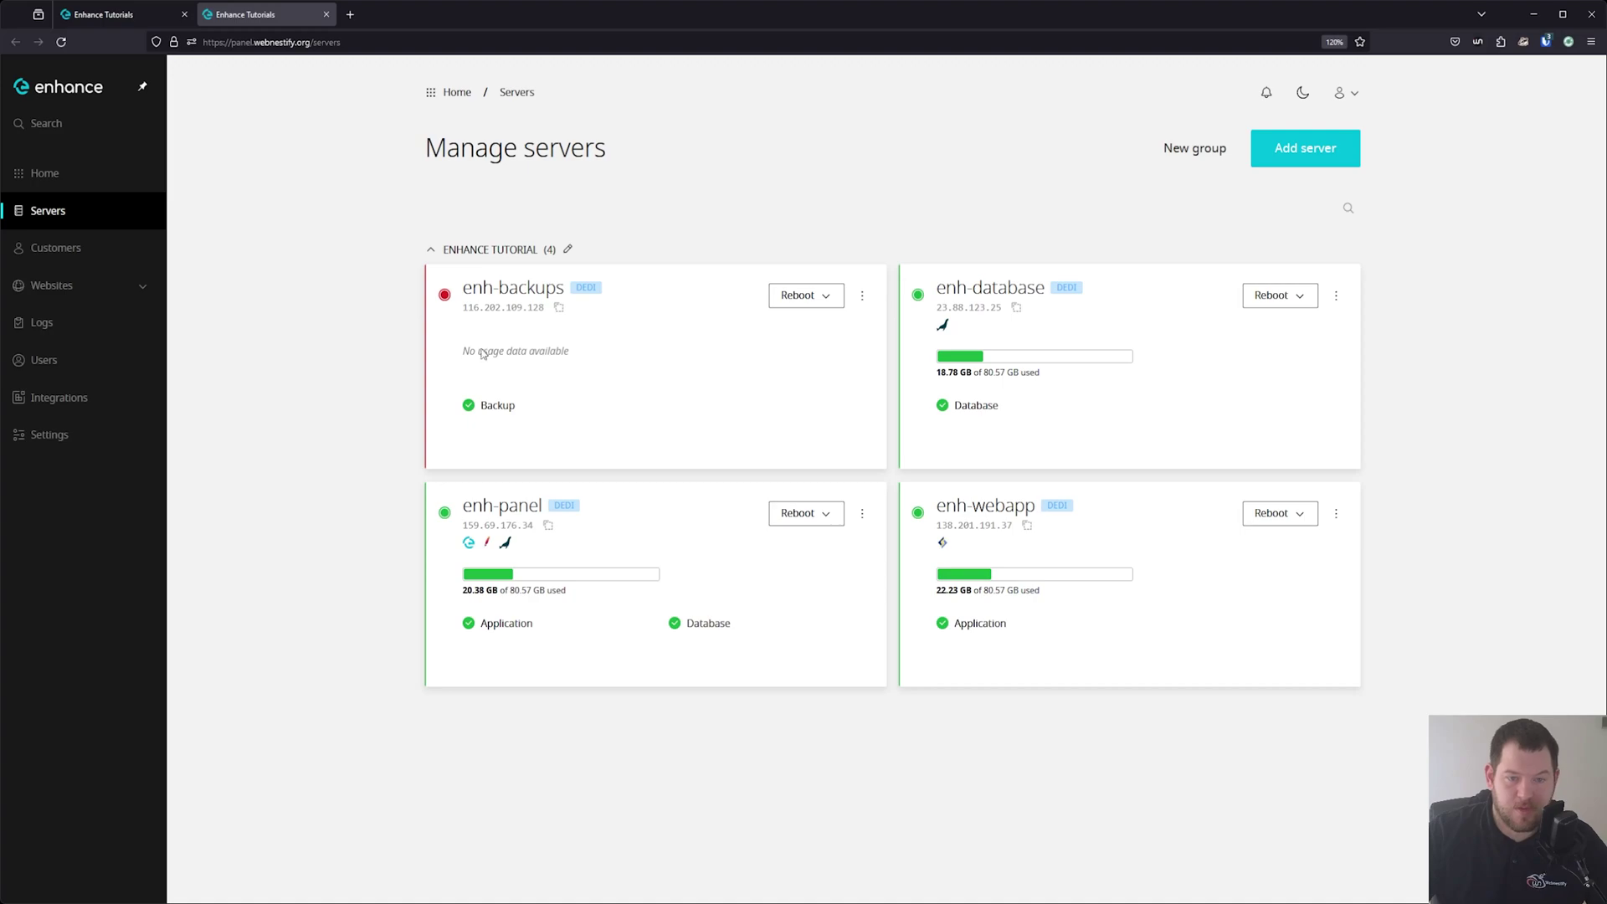
key(F5)
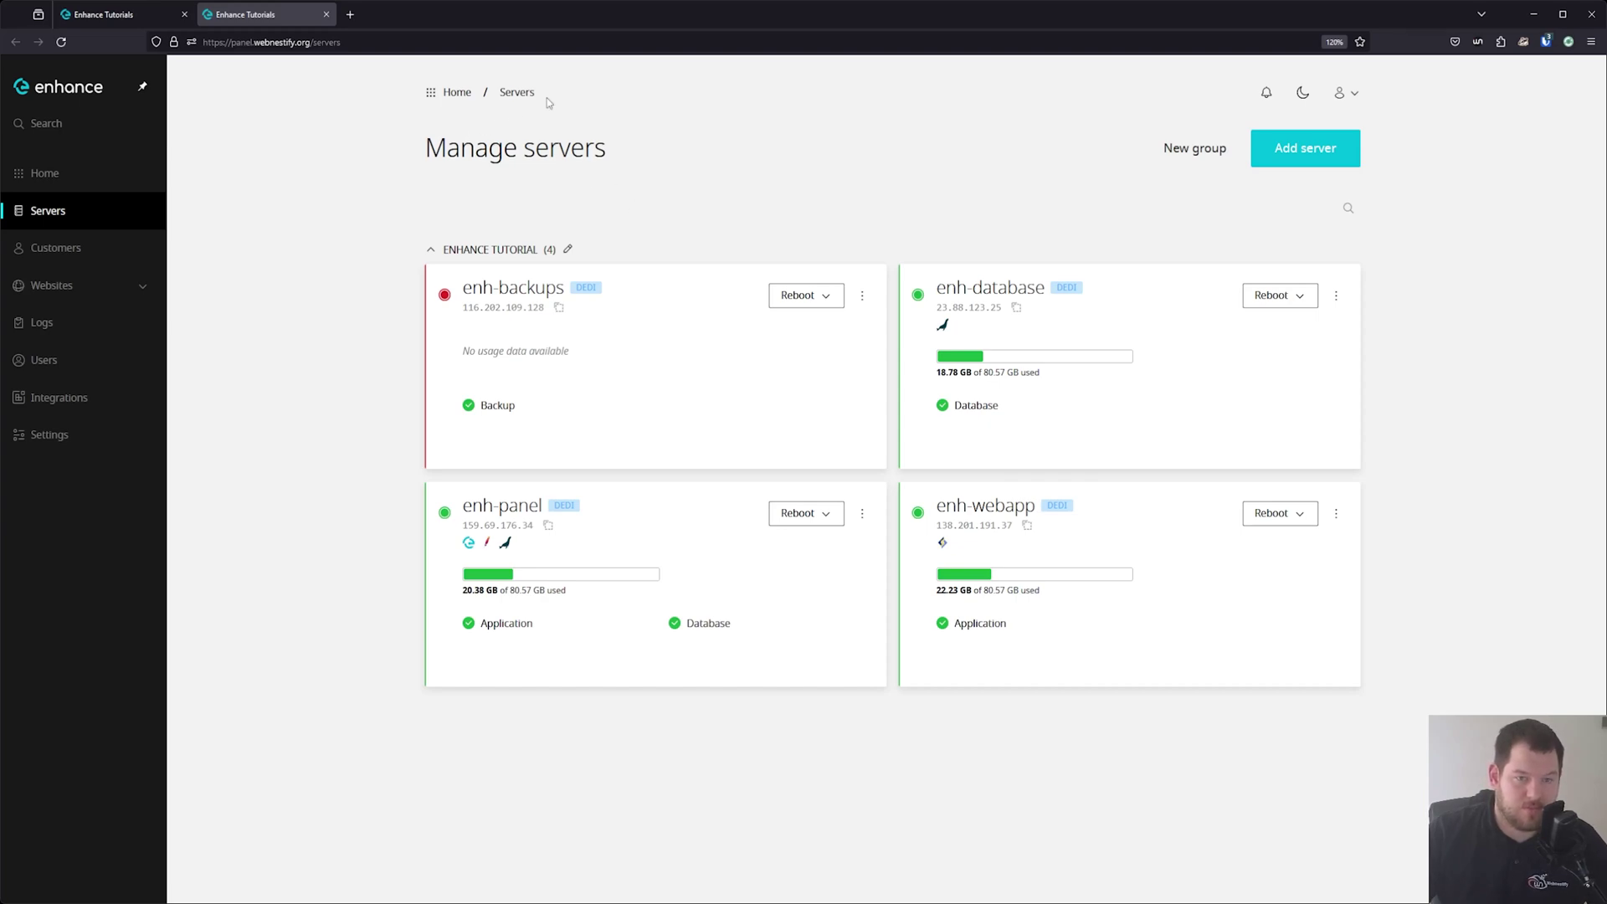
click(74, 381)
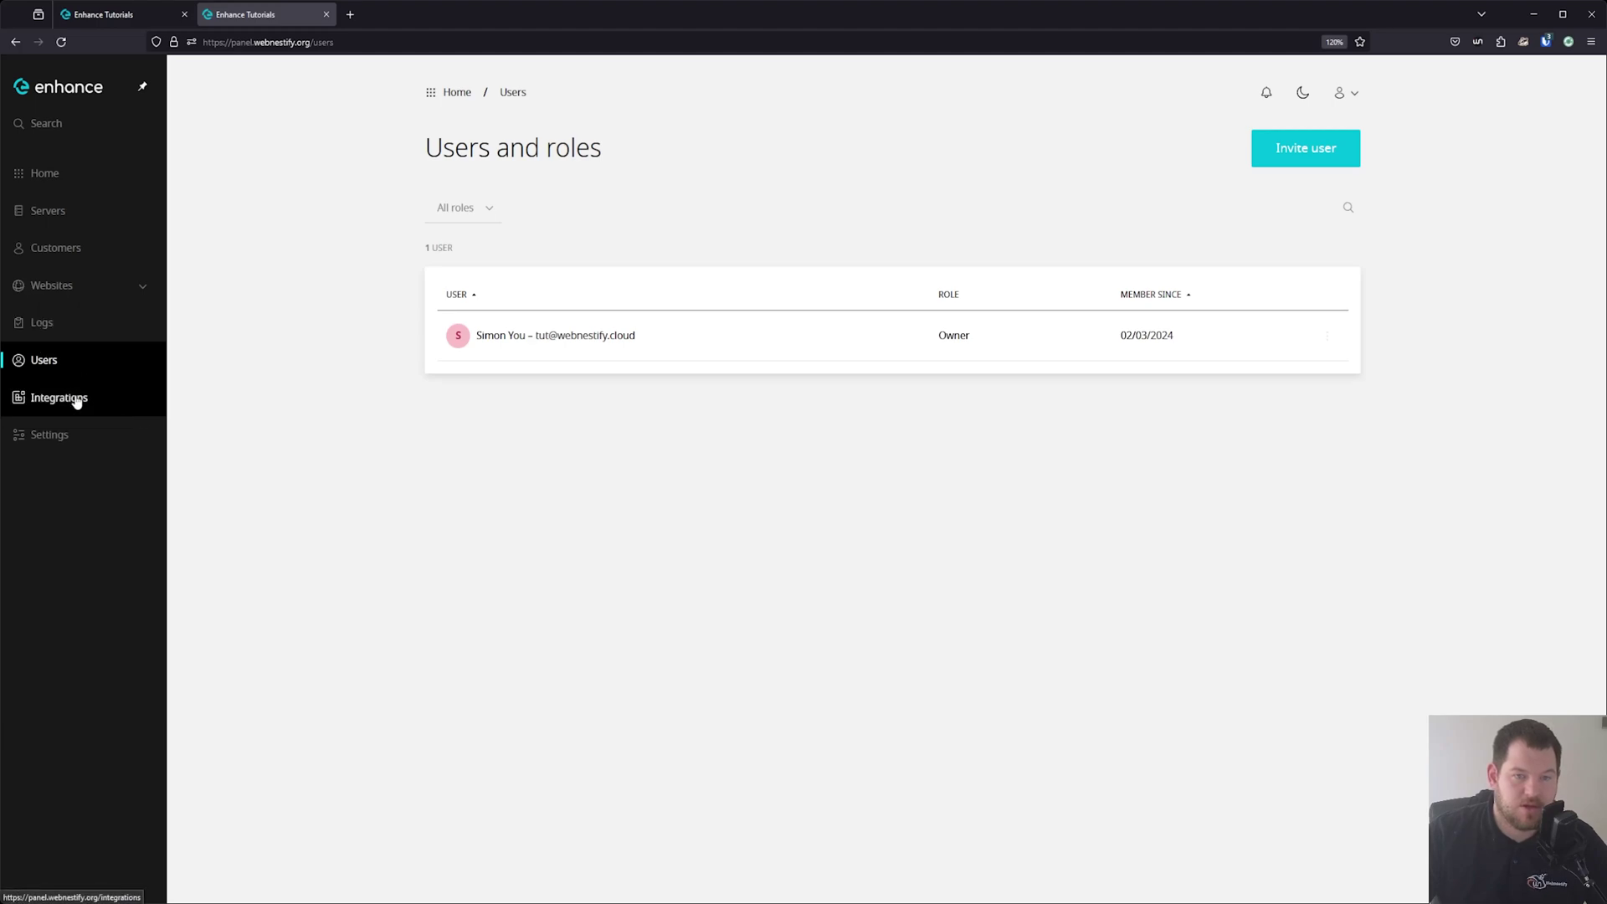
click(1290, 172)
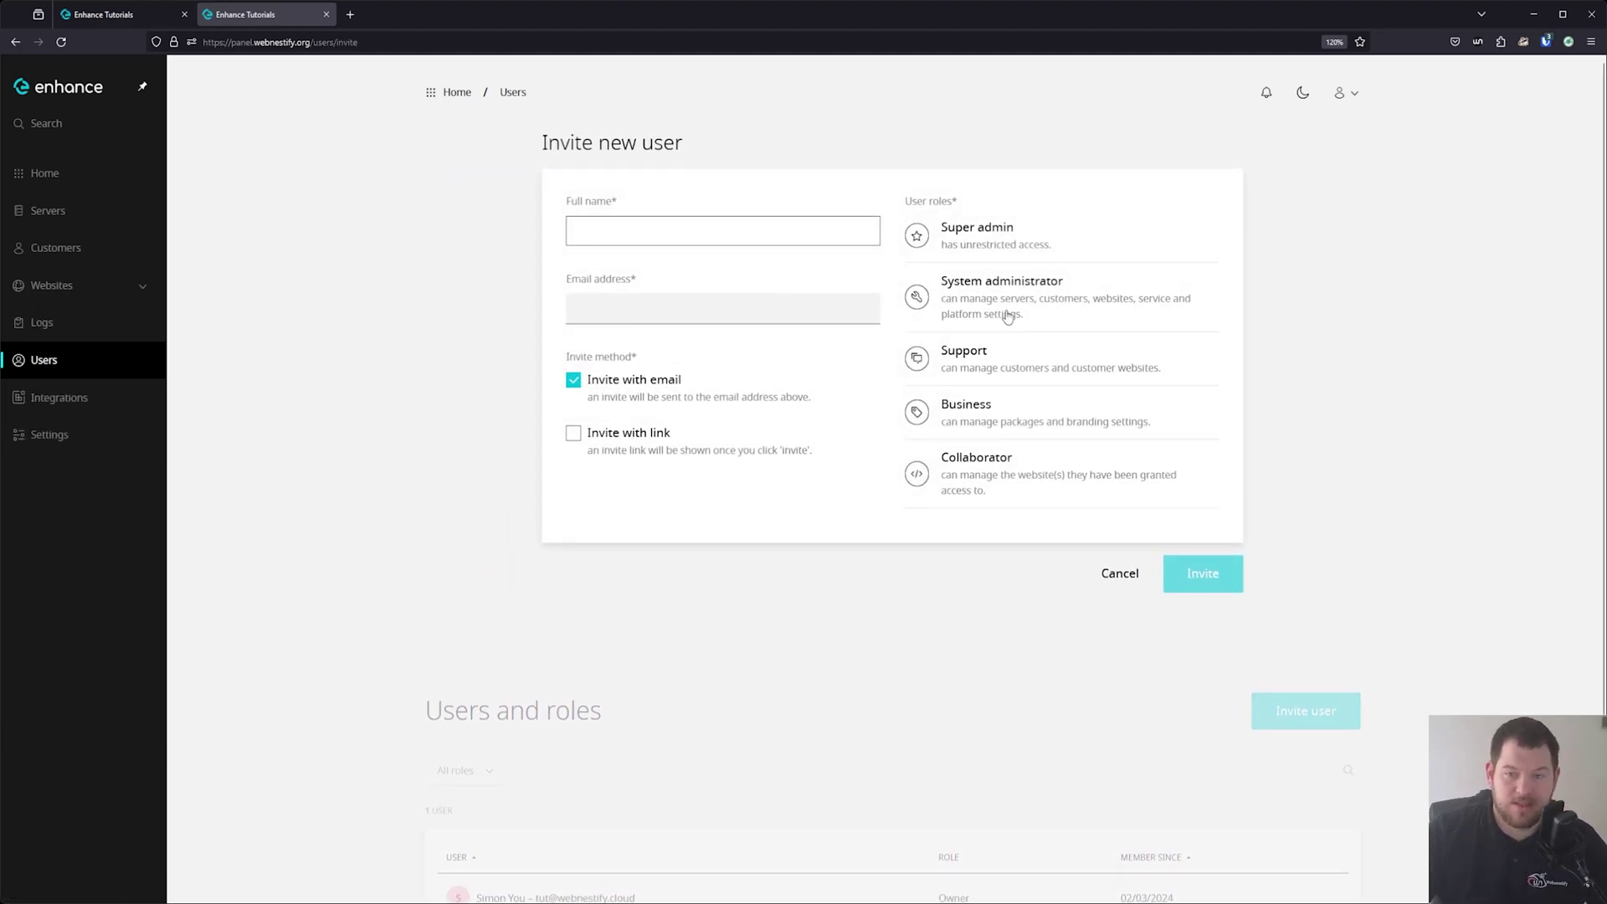
Choose the Support role for the new user.
click(1017, 366)
double_click(1022, 382)
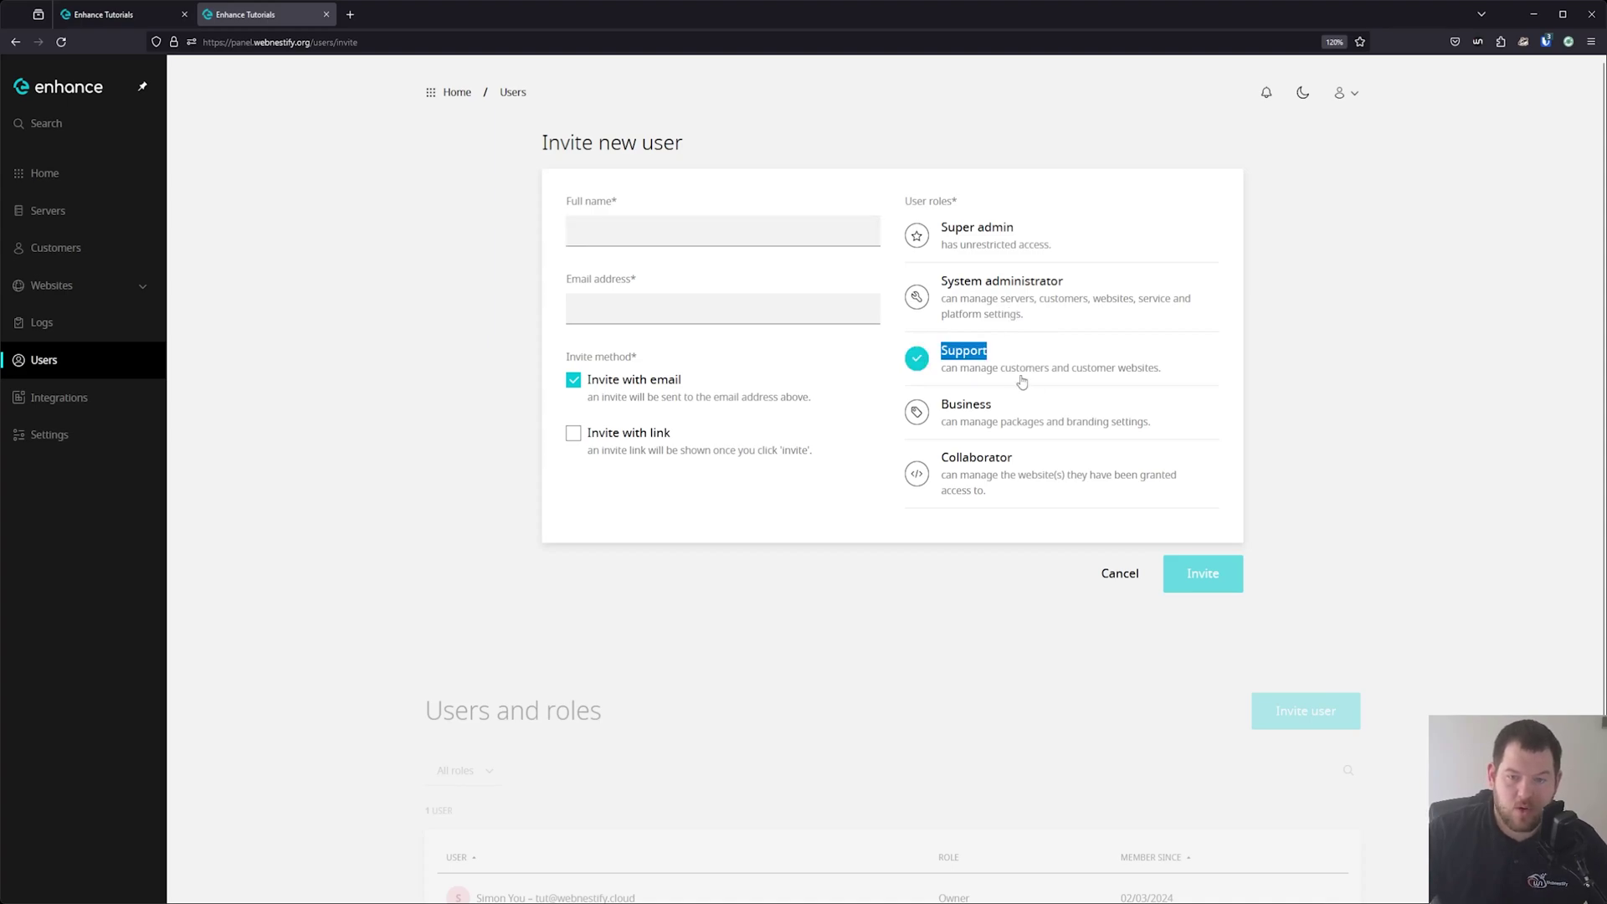
click(1012, 423)
click(1016, 412)
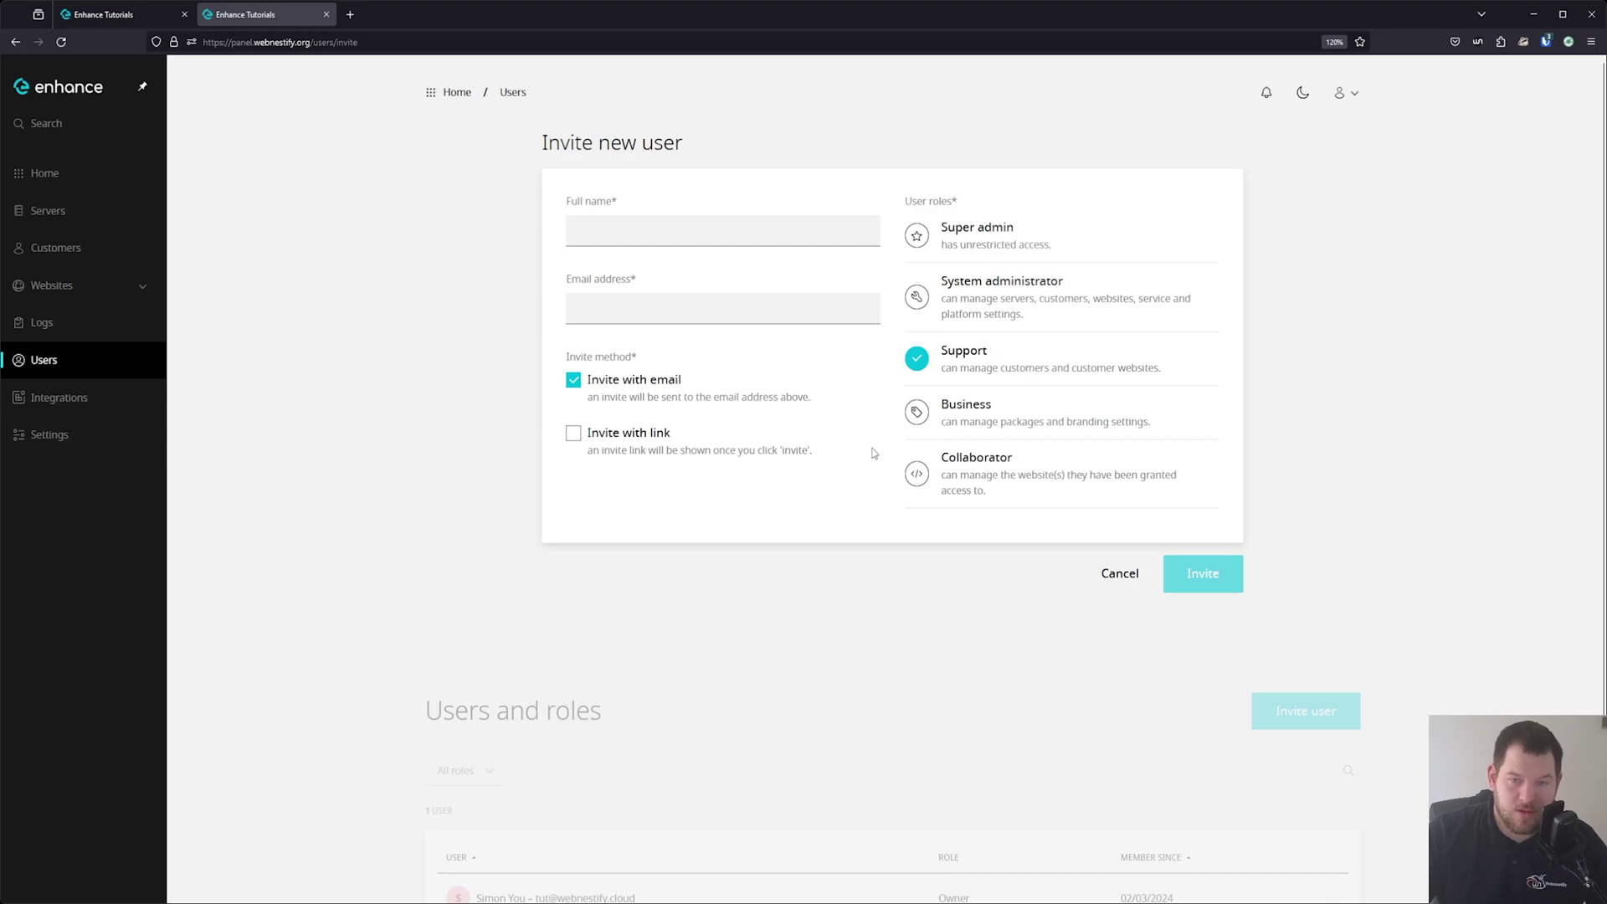
Set the invitation to be sent as a link instead of by email.
click(661, 241)
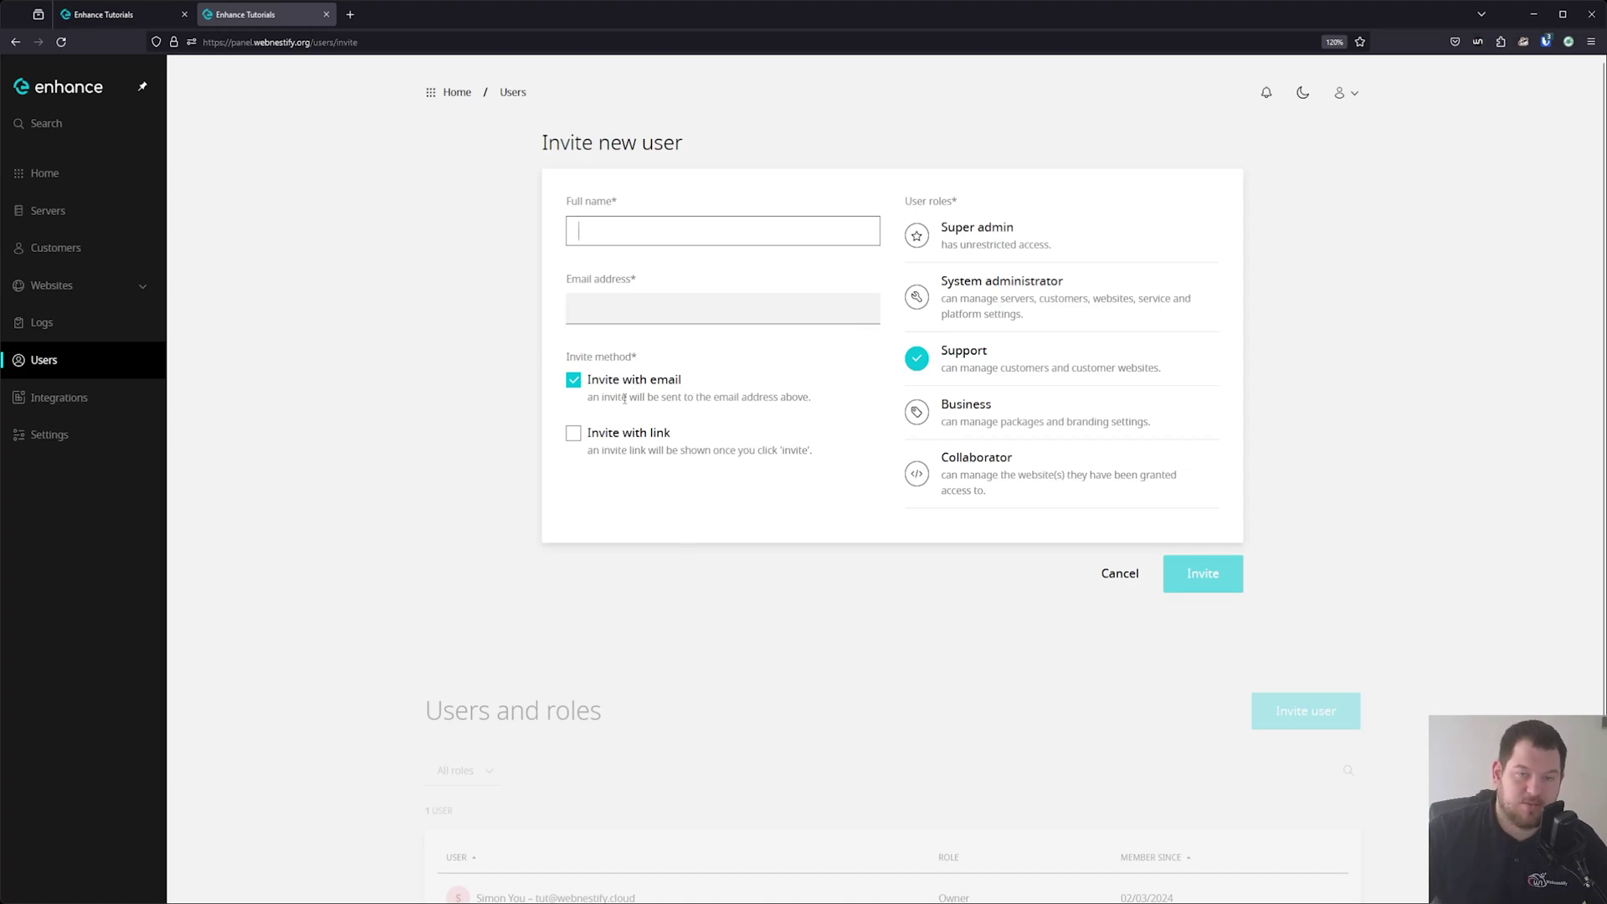
click(643, 452)
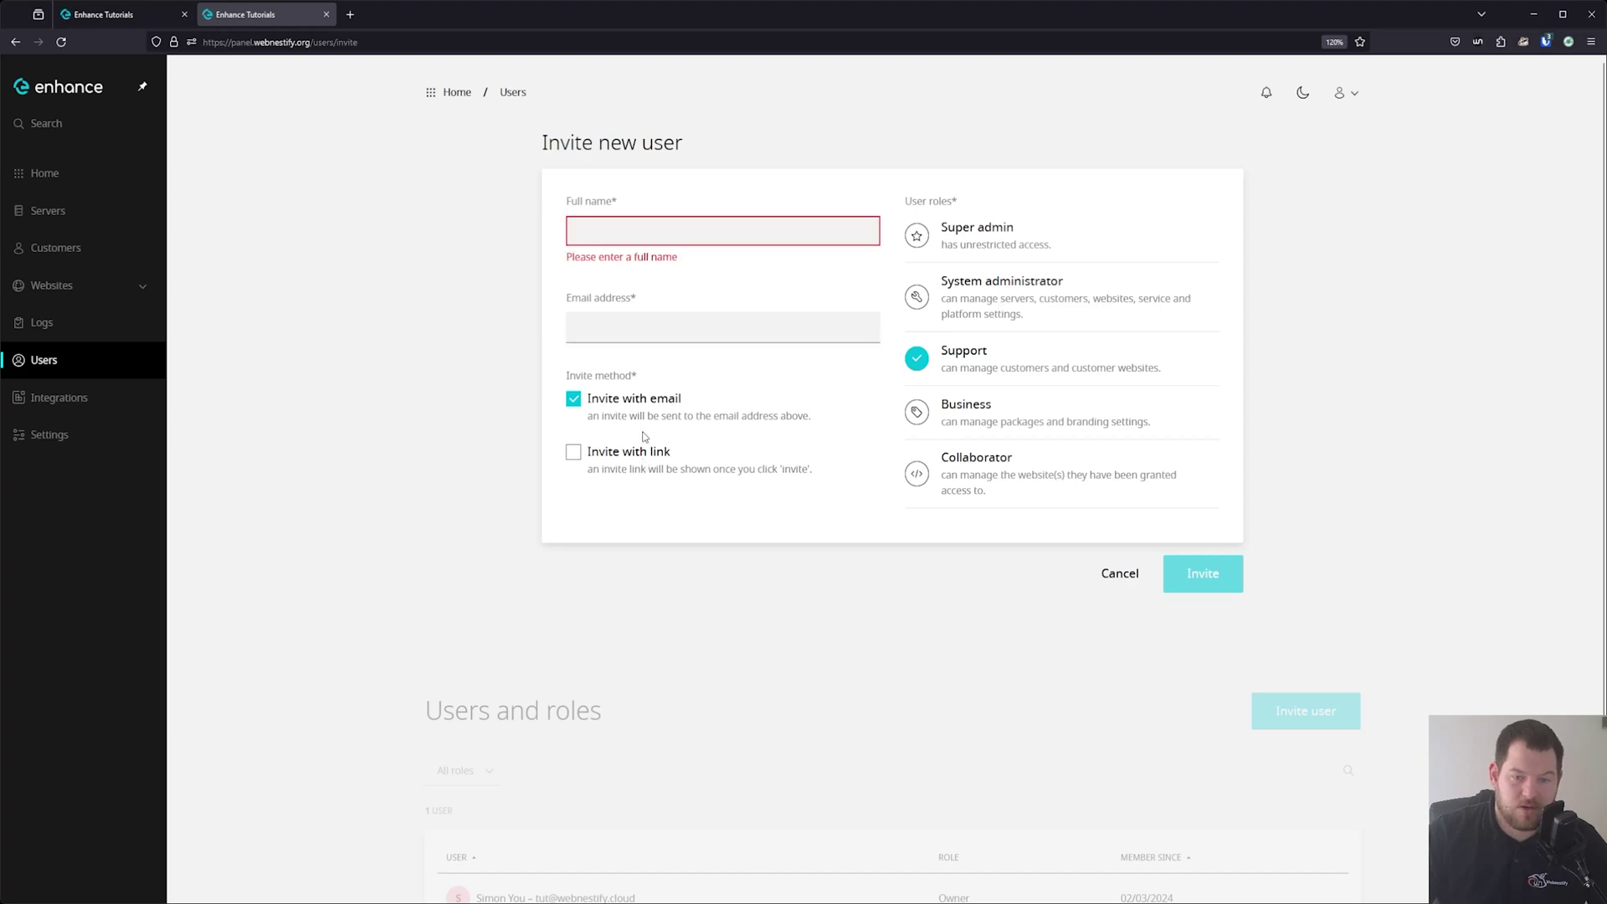
click(631, 459)
click(630, 412)
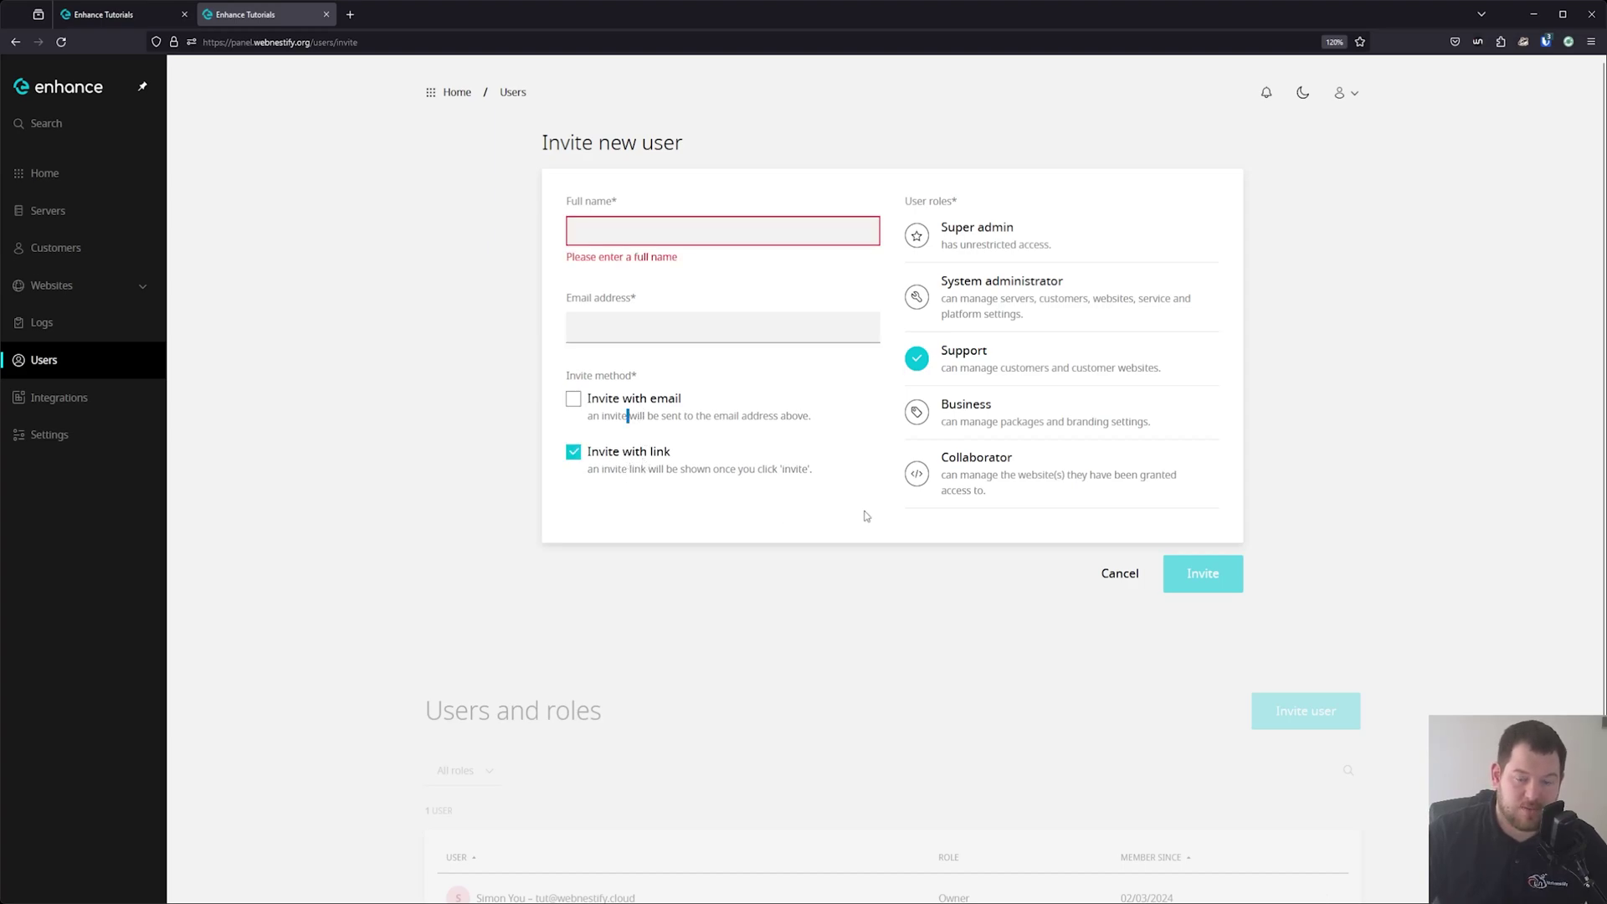
click(756, 230)
Enter the new user's full name and email address and send the invitation.
text(Testing)
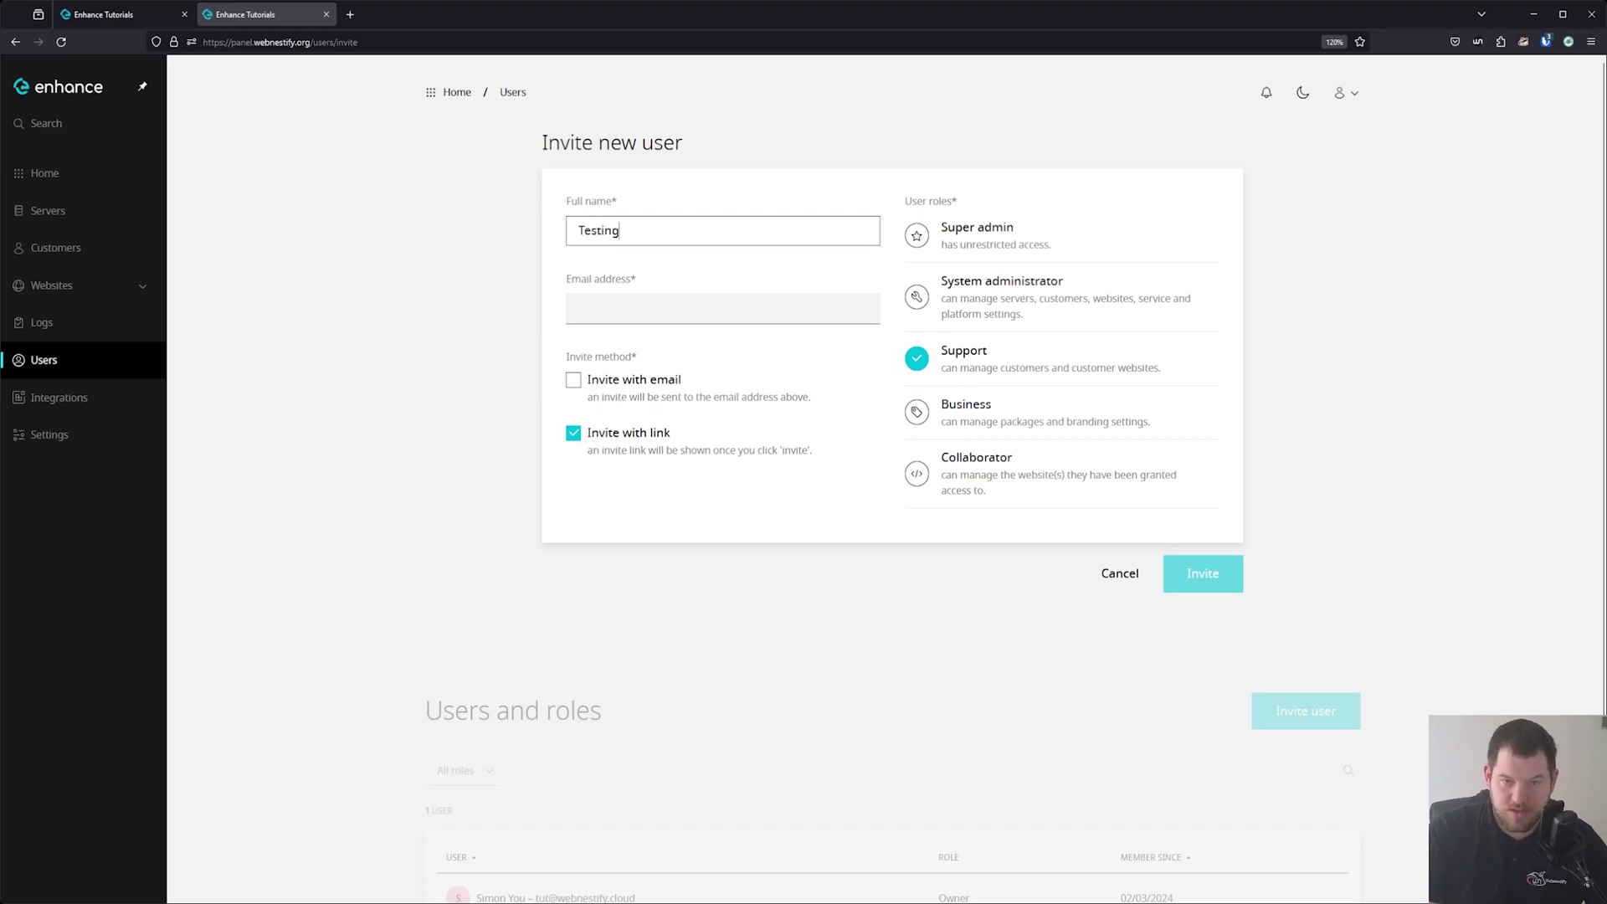
key(Tab)
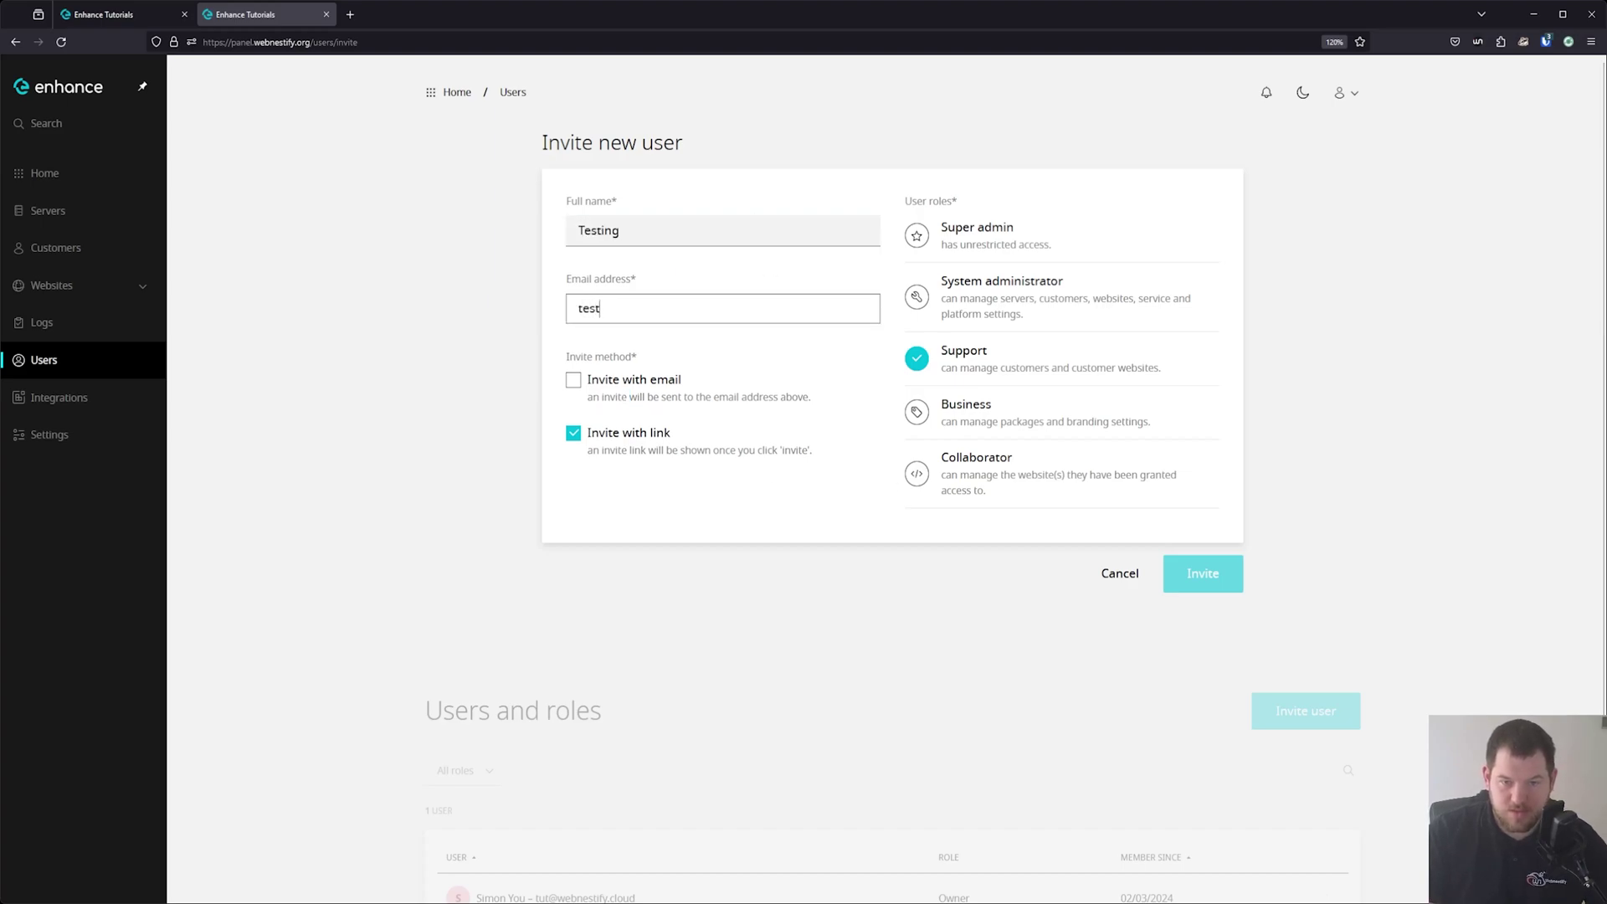
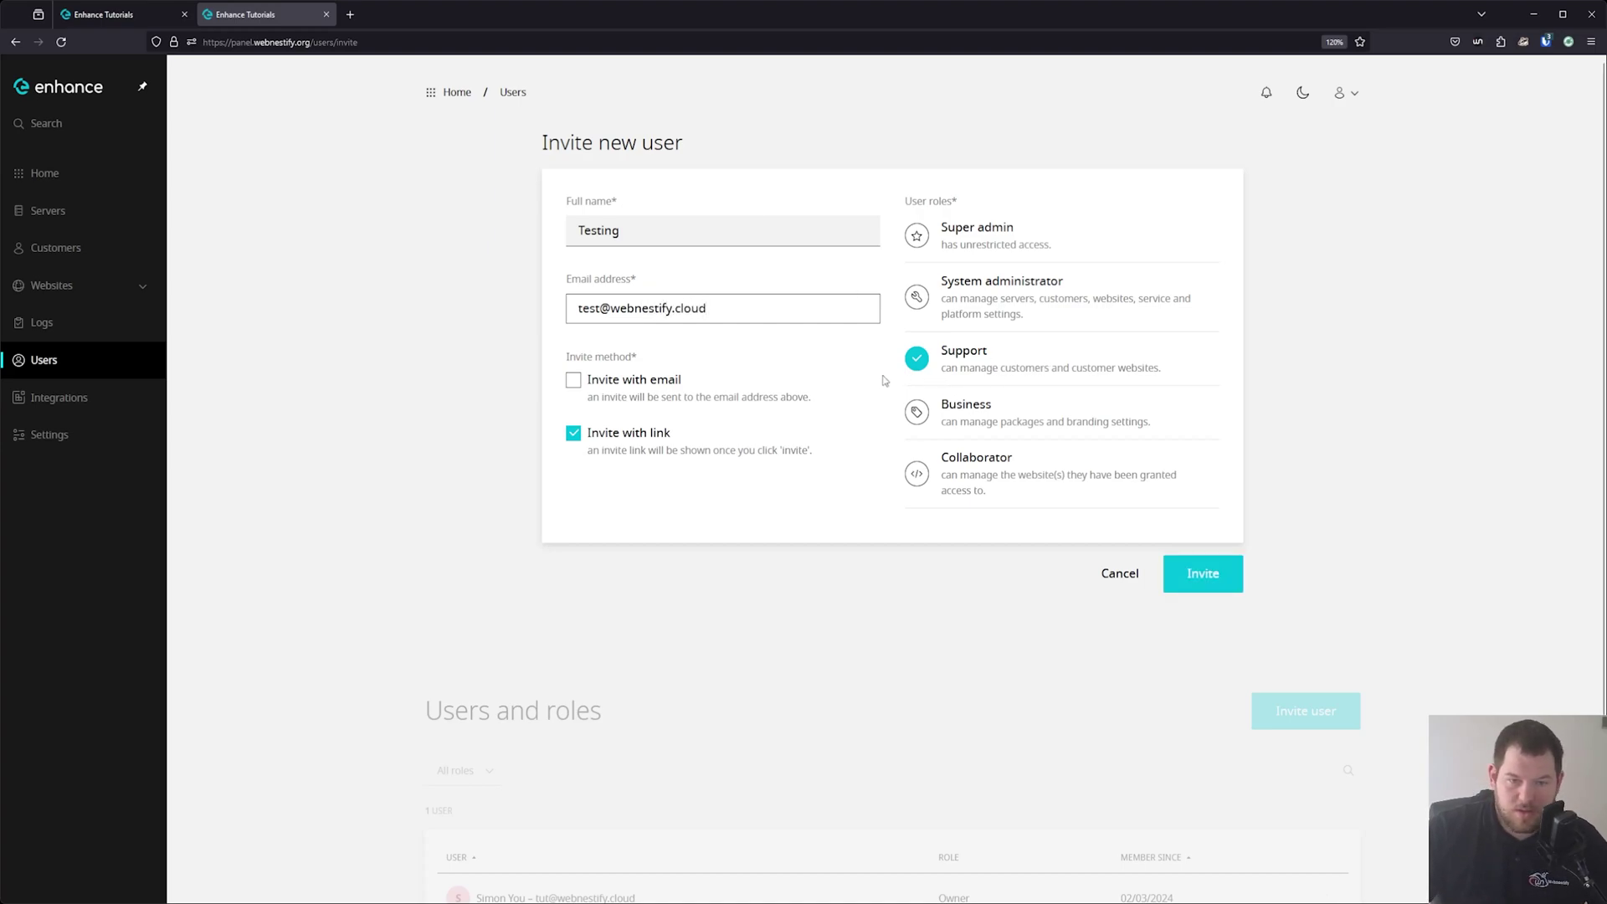
click(1199, 580)
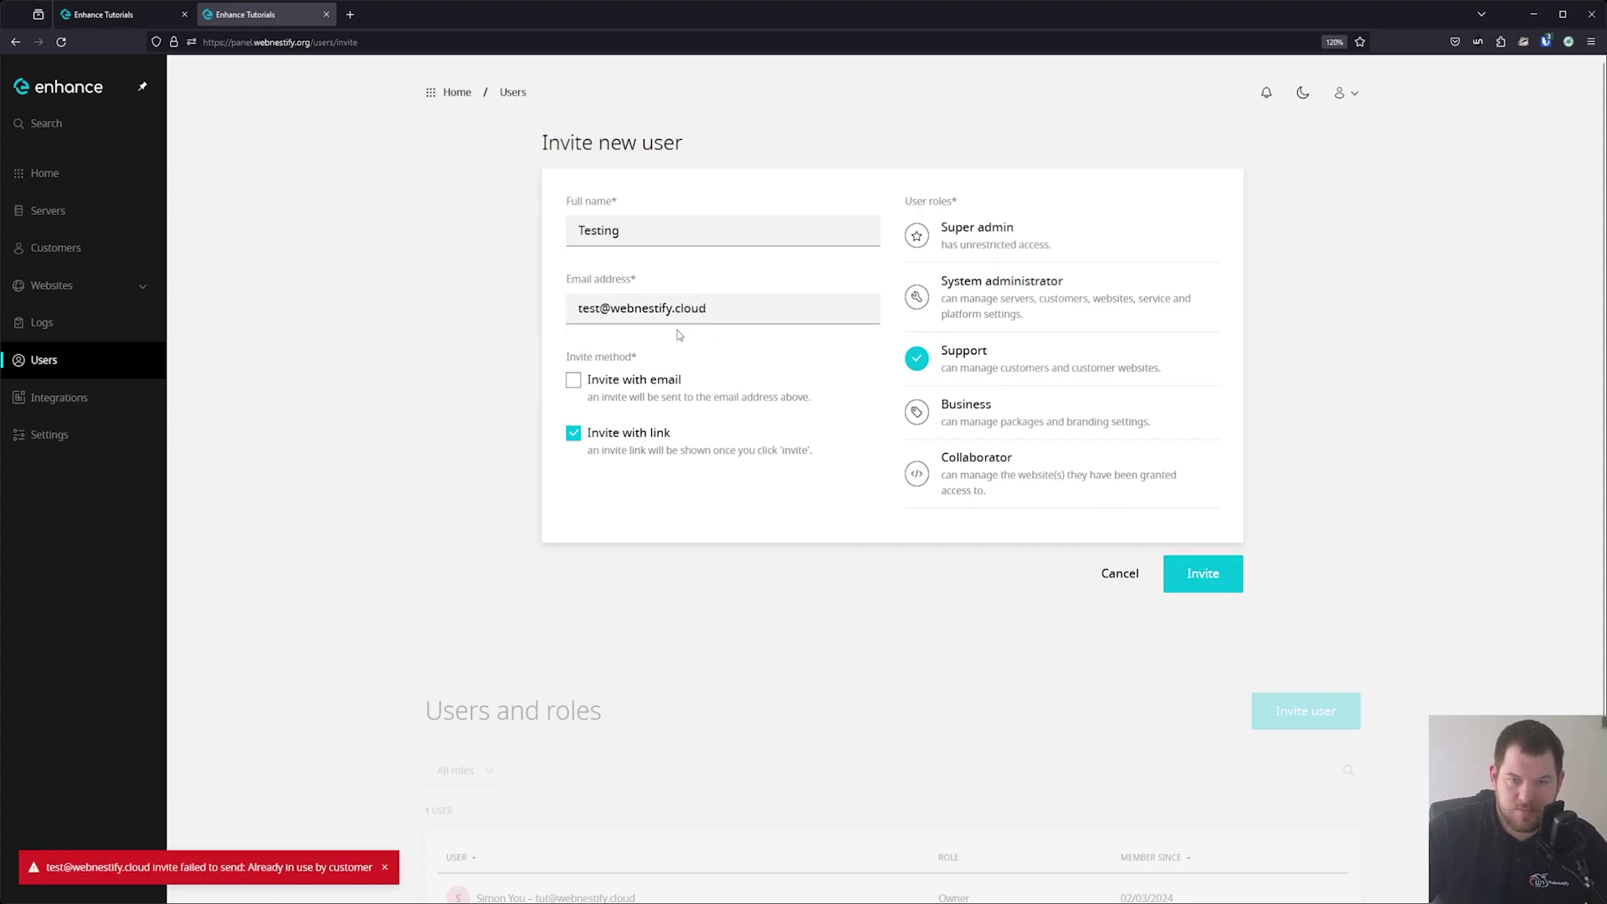
Correct the rejected email, resend the invite, close the link window, and return Home.
click(602, 313)
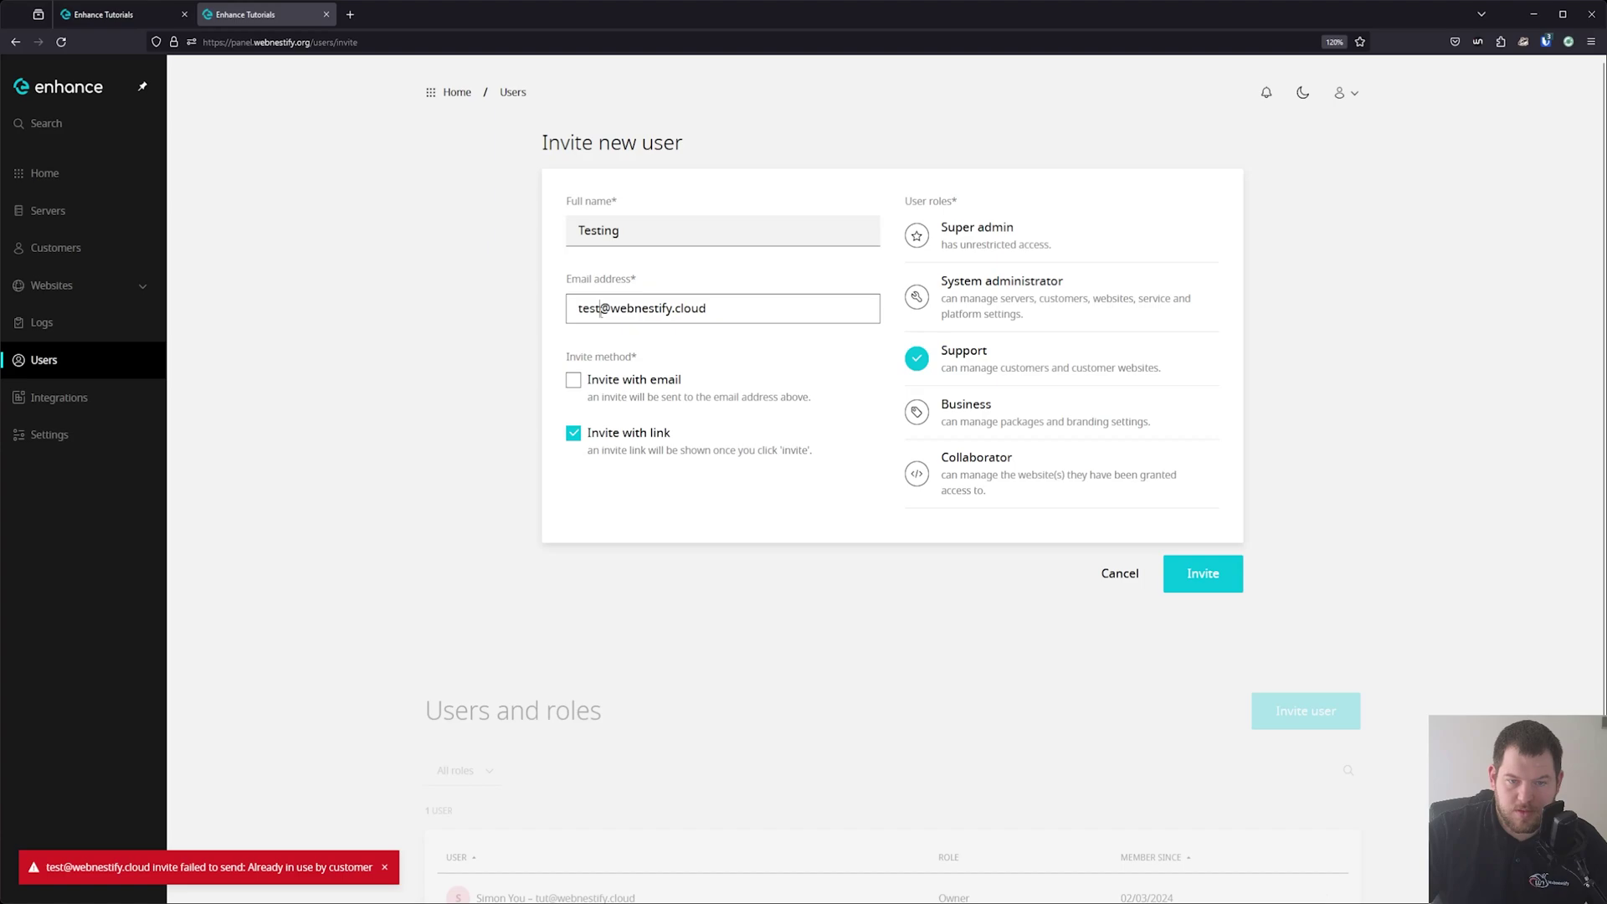
text(y)
click(1200, 586)
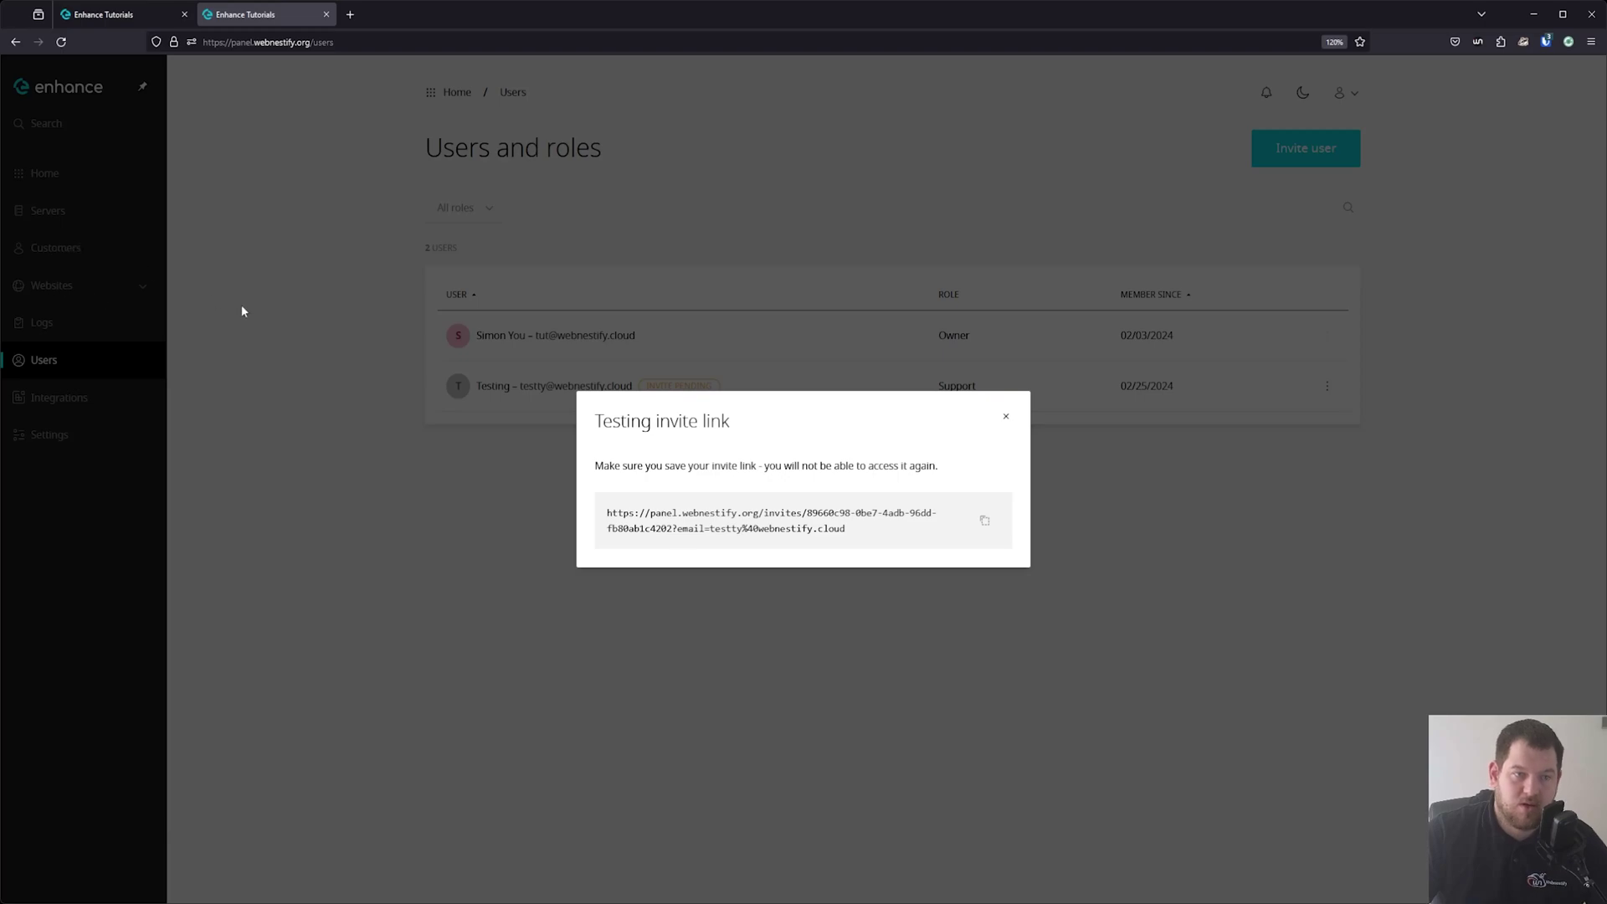
click(1006, 418)
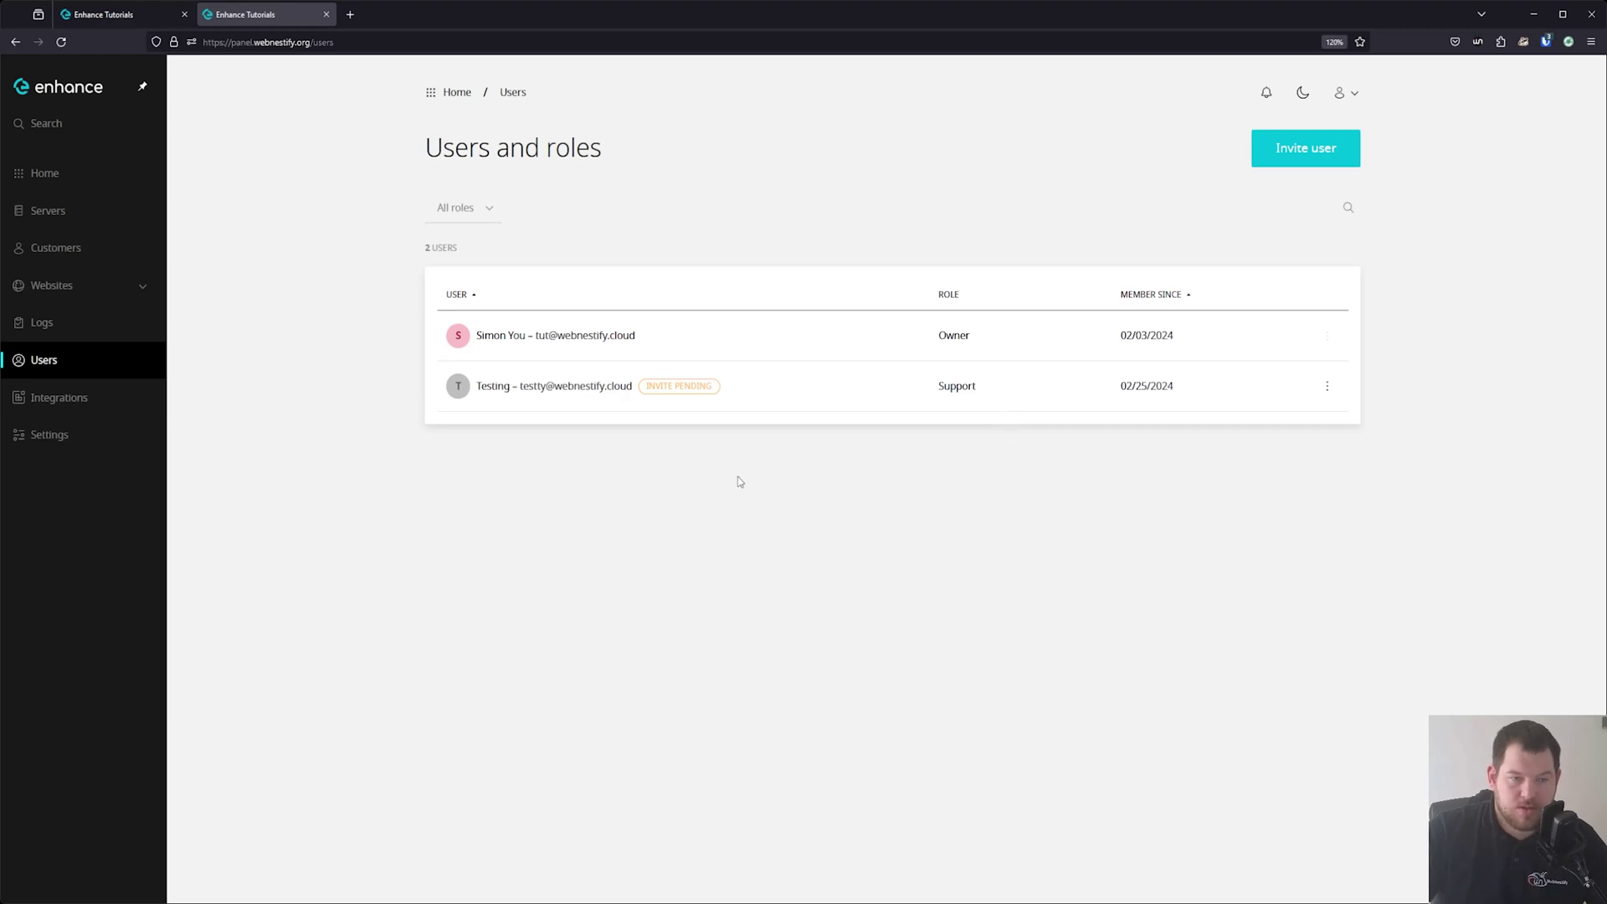
click(71, 171)
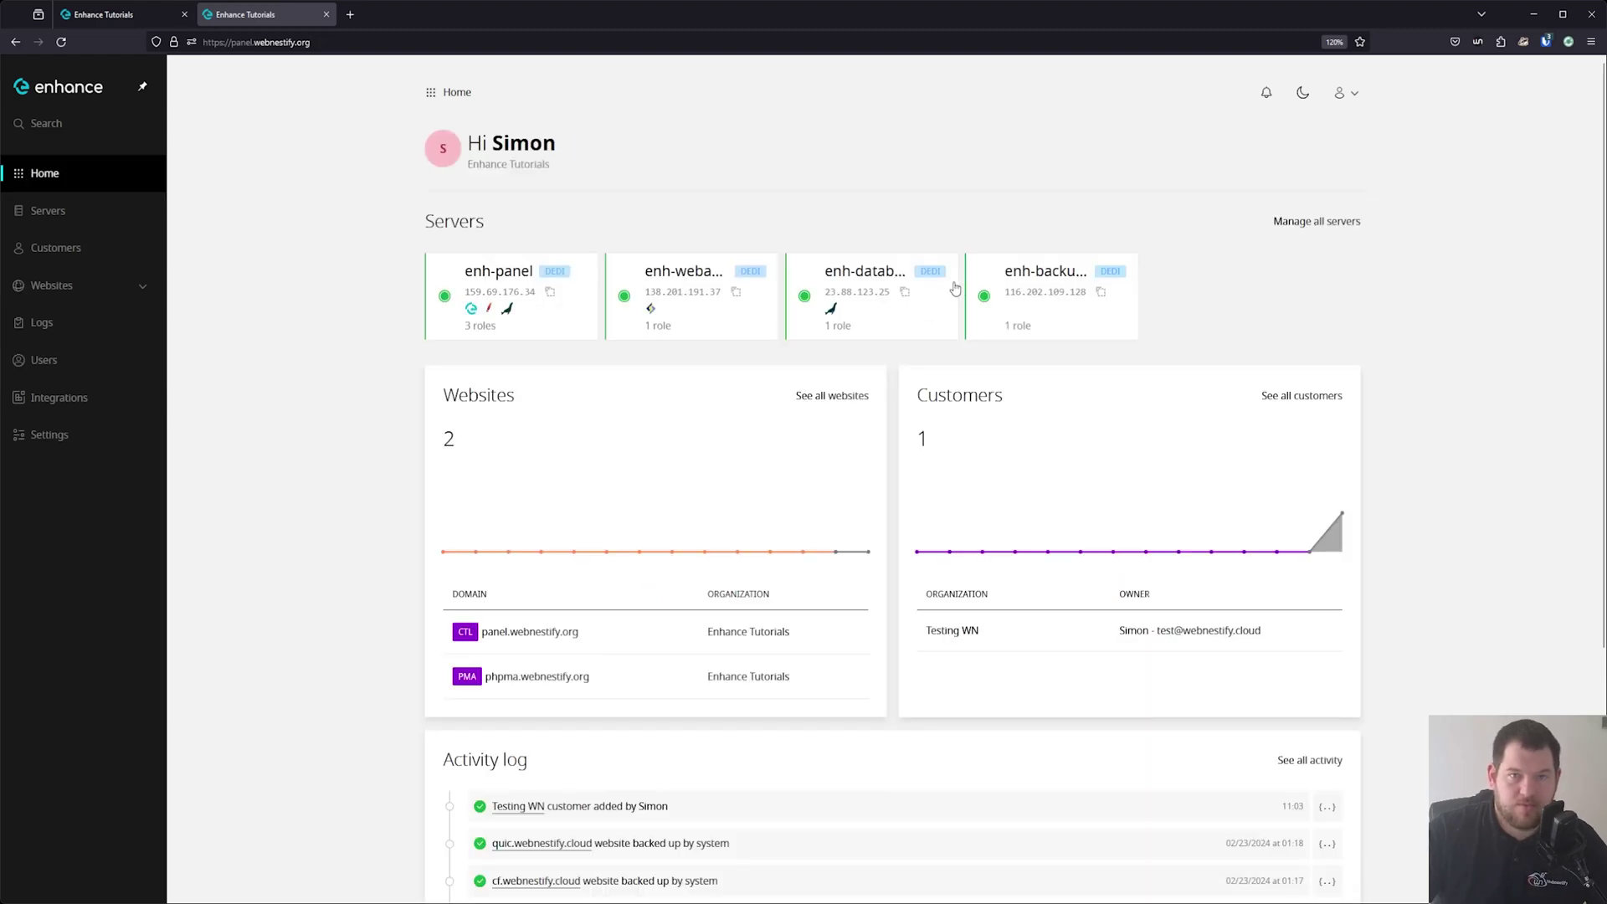